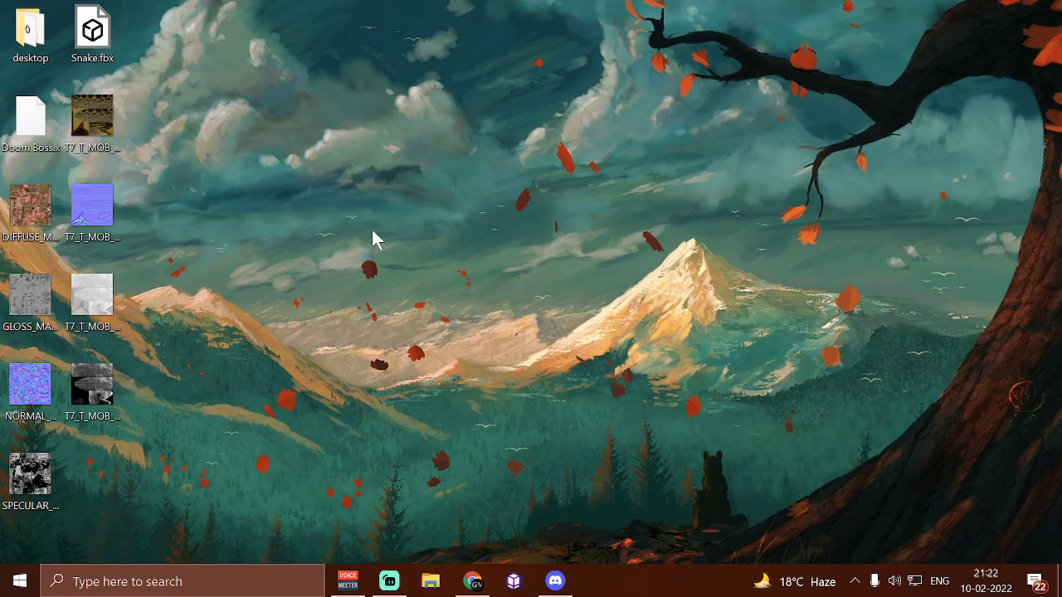
# Switch to Chrome and look over the Create Custom Point Light v2.0 entry on neophyte.cf
pyautogui.click(472, 578)
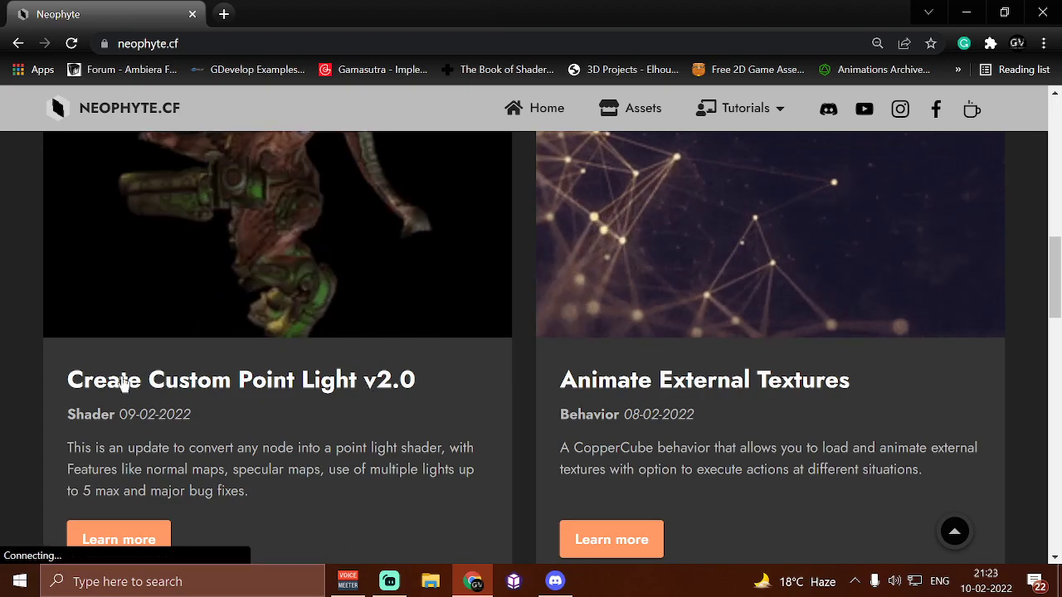
pyautogui.scroll(-1, 229, 362)
pyautogui.click(979, 10)
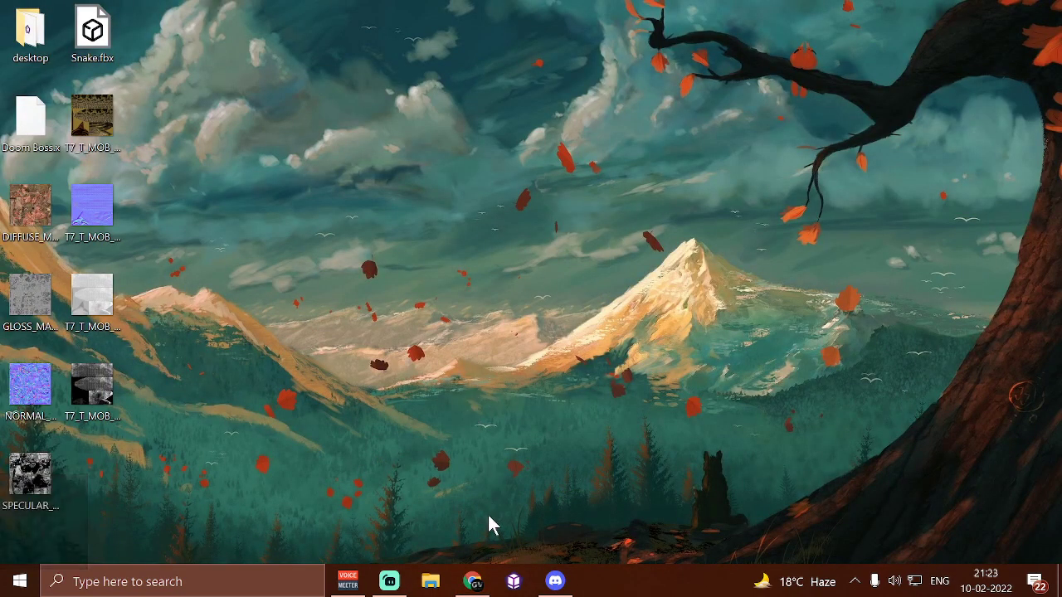
# Open CopperCube, create a New 3D App and maximize its window
pyautogui.click(507, 583)
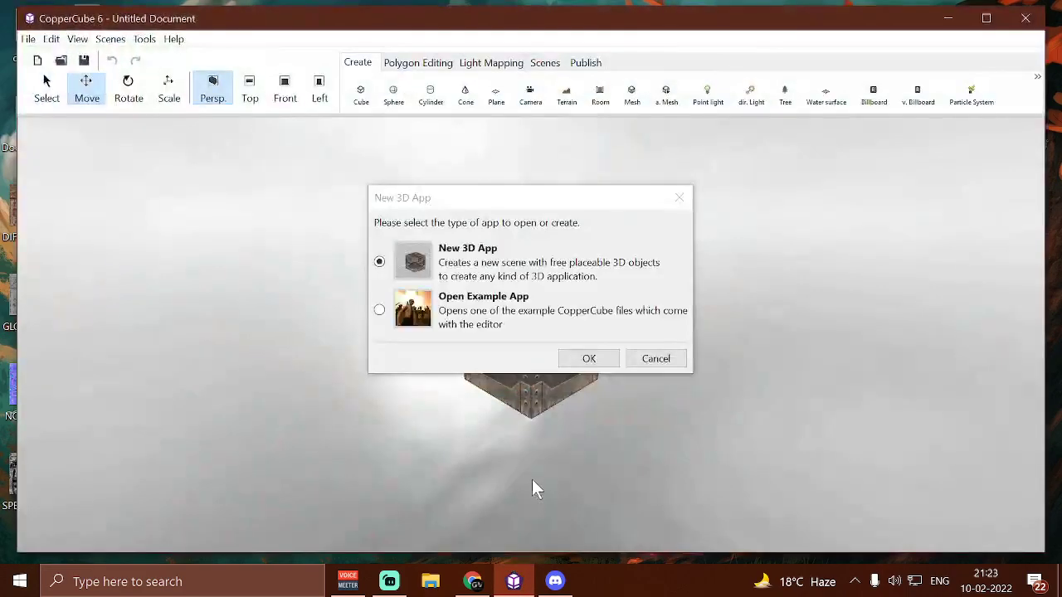
pyautogui.click(581, 362)
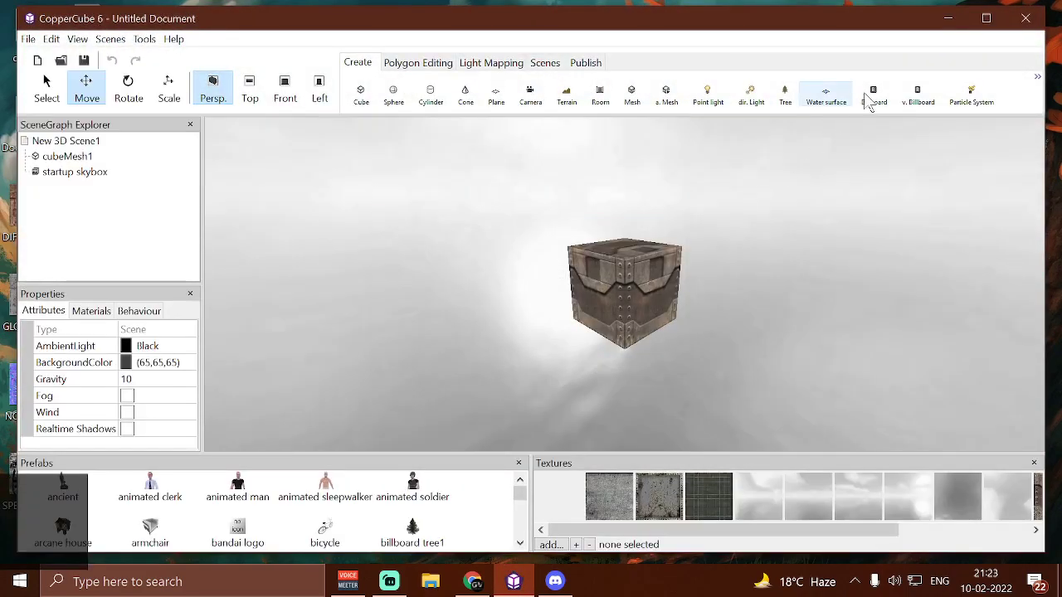
pyautogui.click(985, 18)
# Delete the default cube and the startup skybox from the scene
pyautogui.click(661, 264)
pyautogui.press('Delete')
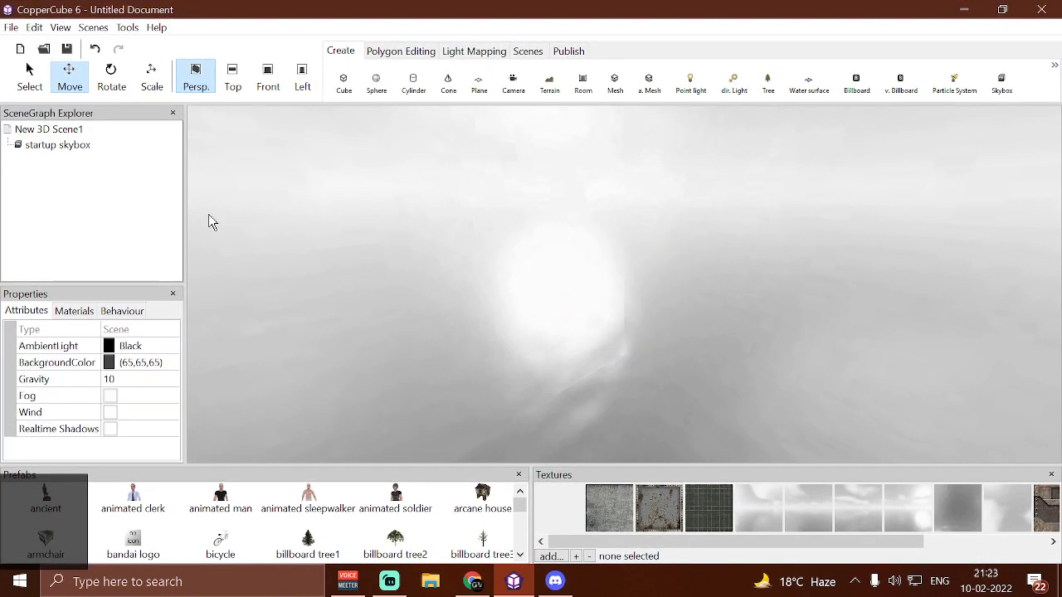
pyautogui.click(58, 145)
pyautogui.press('Delete')
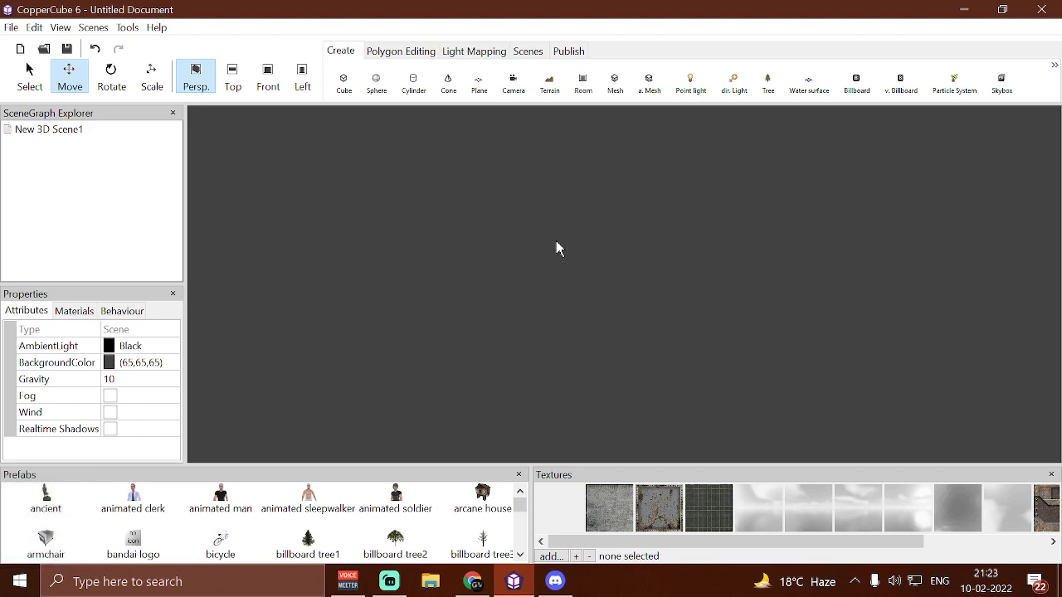
# Import Doom Boss.x from the desktop as an animated mesh
pyautogui.click(1060, 594)
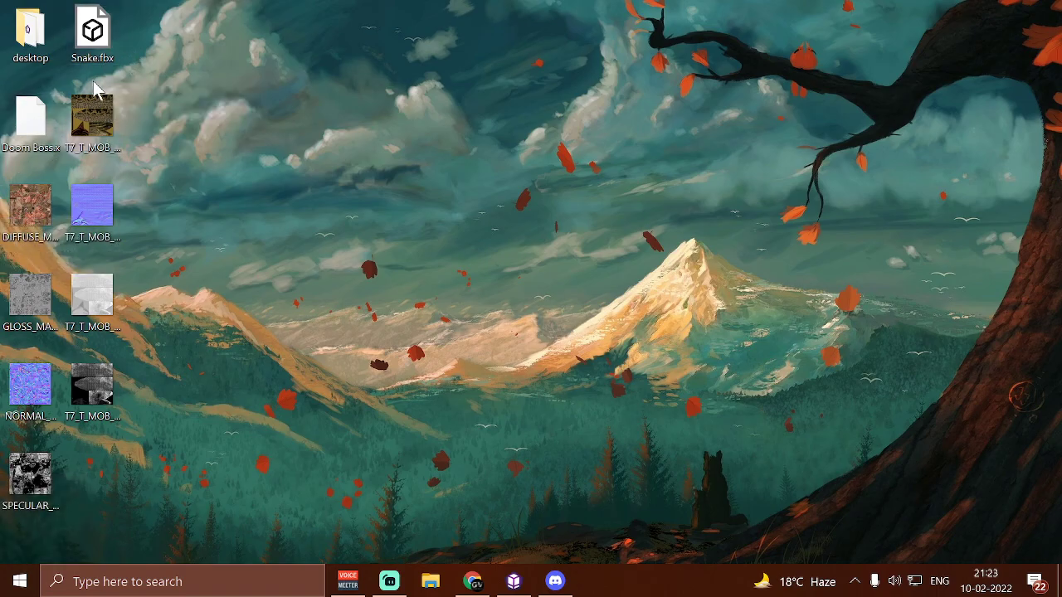
pyautogui.click(514, 580)
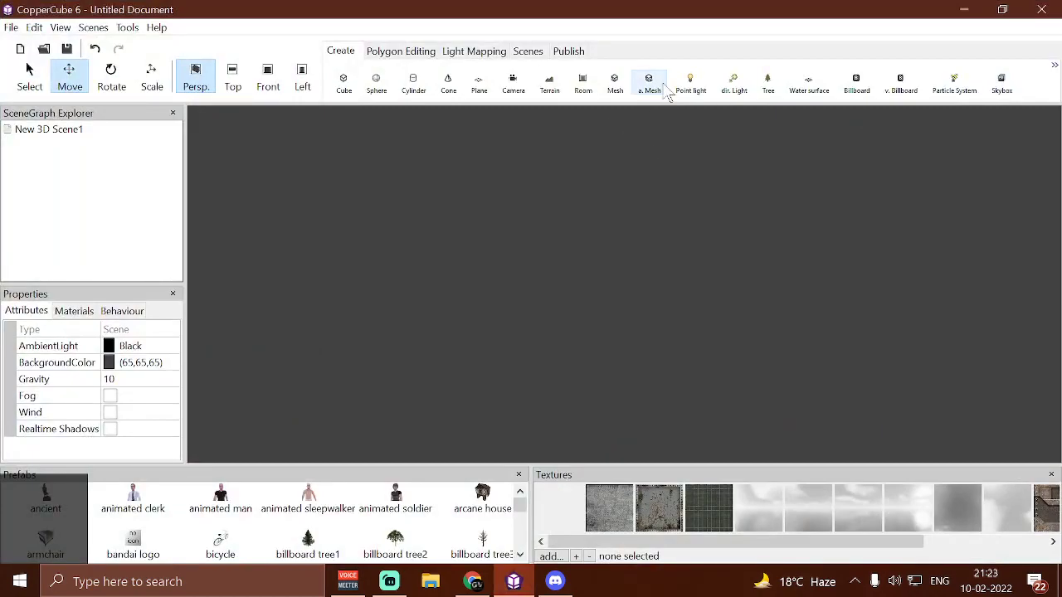
pyautogui.click(659, 86)
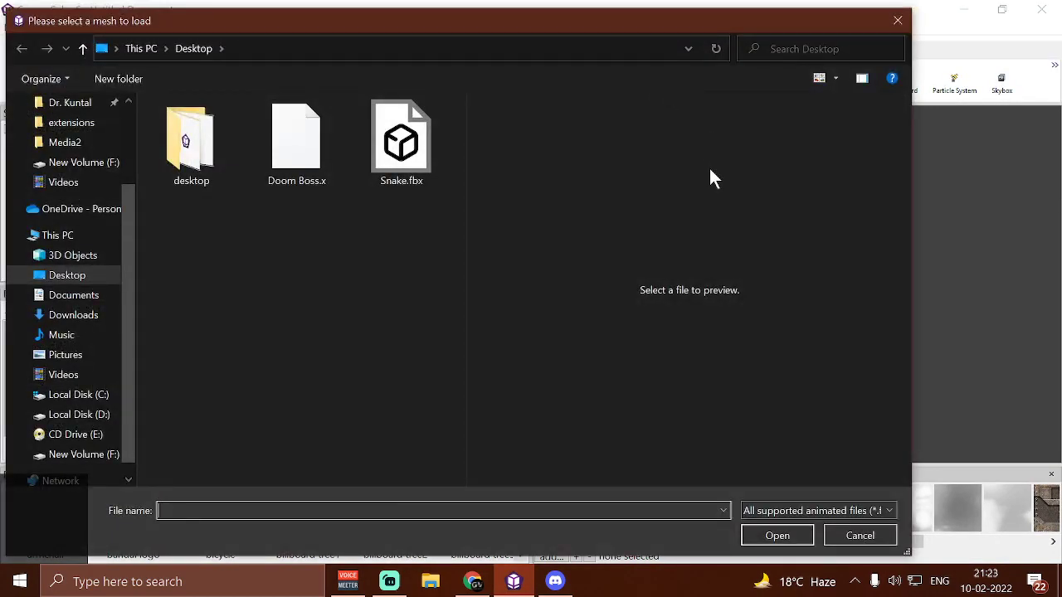
pyautogui.click(300, 184)
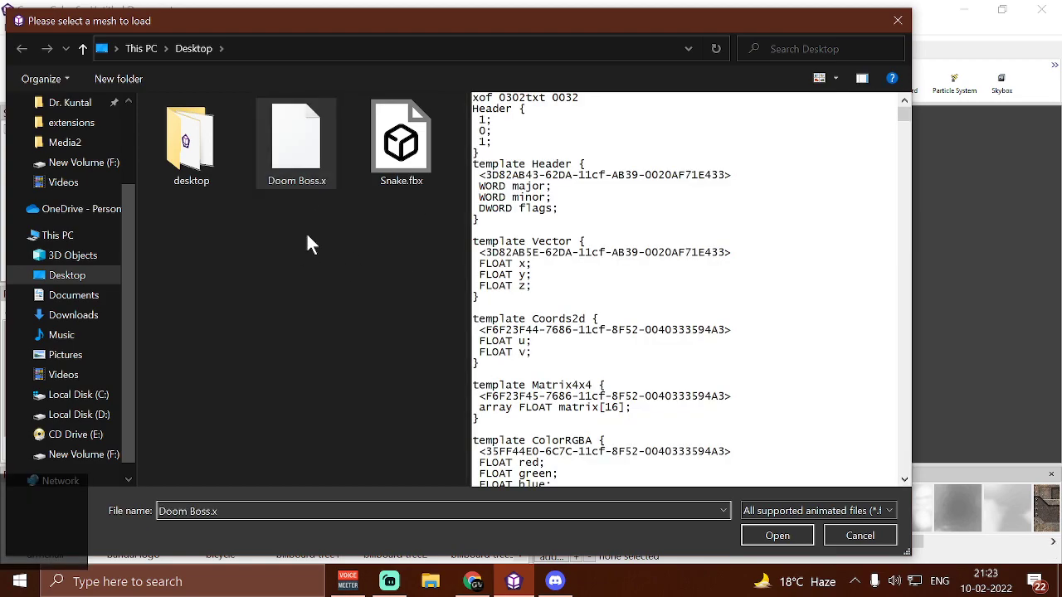
pyautogui.click(772, 535)
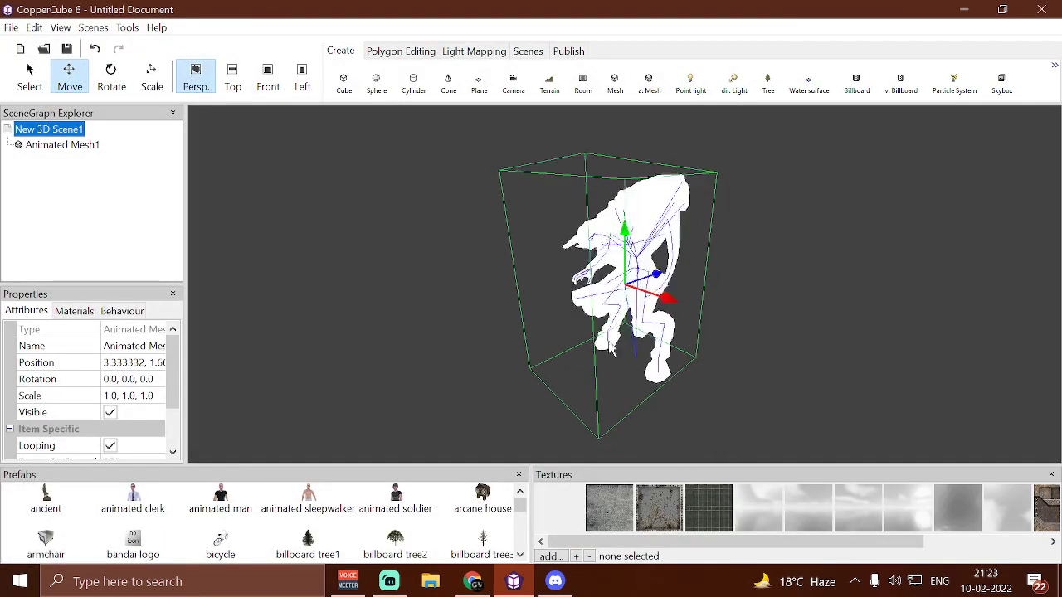
# Add DIFFUSE_MAP_A.png, NORMAL_MAP_A.png and SPECULAR_MAP_A.png from the desktop to the project's textures
pyautogui.click(552, 556)
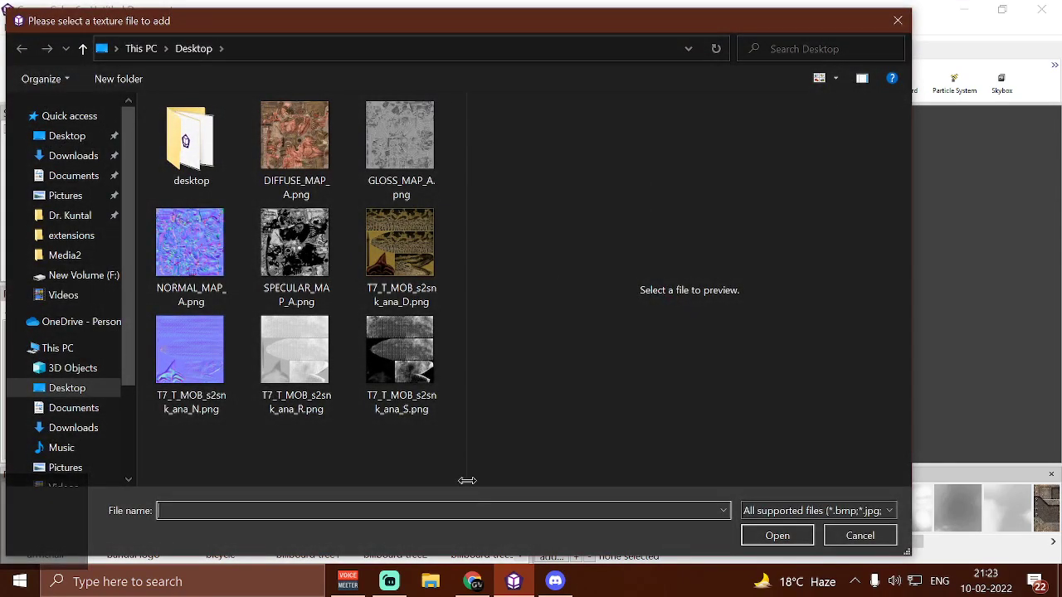
pyautogui.click(313, 162)
pyautogui.keyDown('ctrl'); pyautogui.click(210, 284); pyautogui.keyUp('ctrl')
pyautogui.keyDown('ctrl'); pyautogui.click(322, 282); pyautogui.keyUp('ctrl')
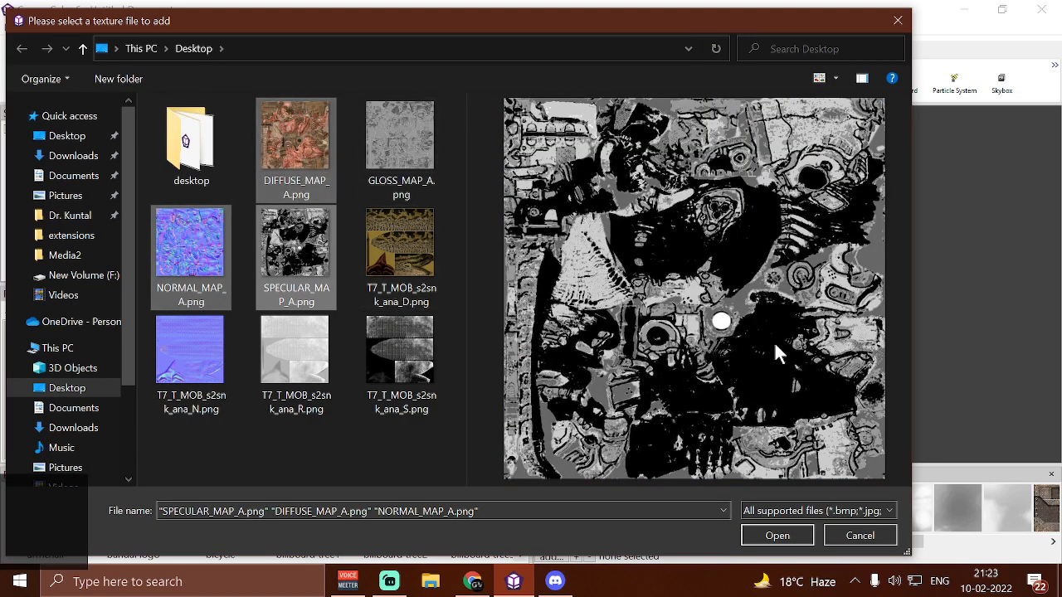
pyautogui.click(788, 536)
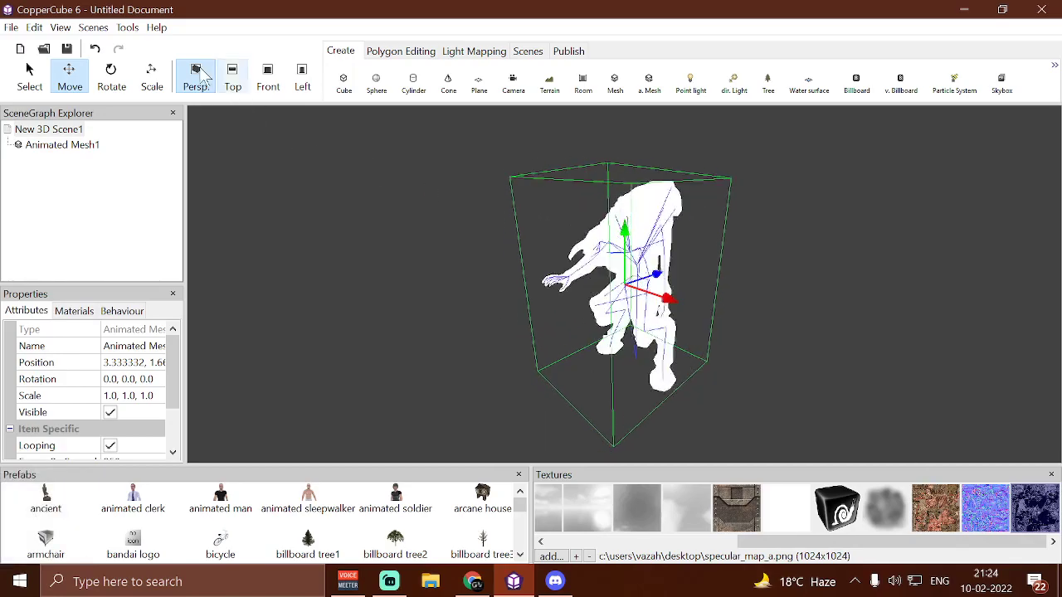
# Show the irrEdit/Irrlicht material properties for the animated mesh
pyautogui.click(58, 27)
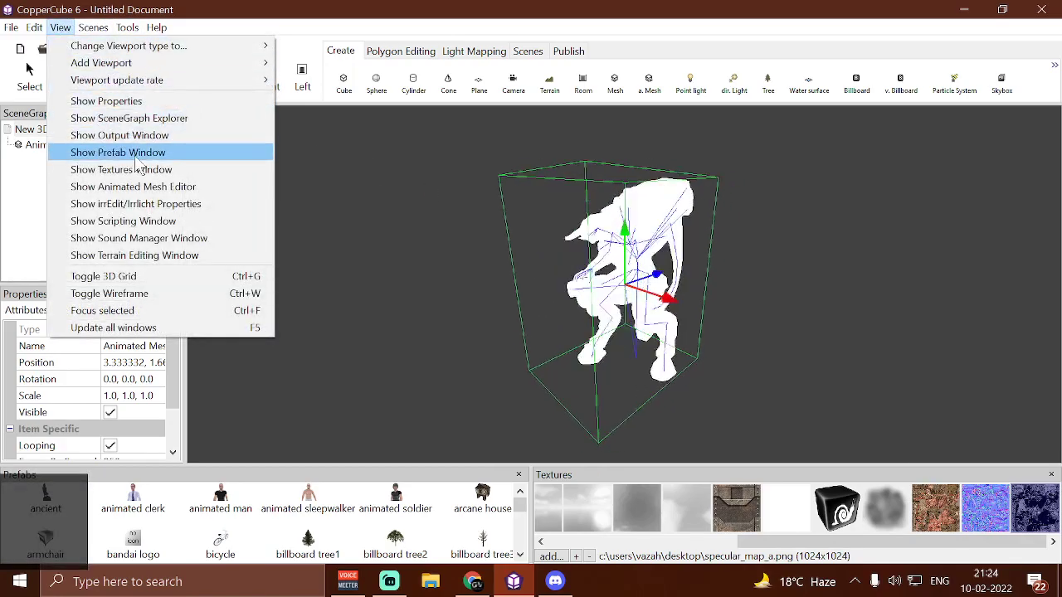
pyautogui.click(135, 204)
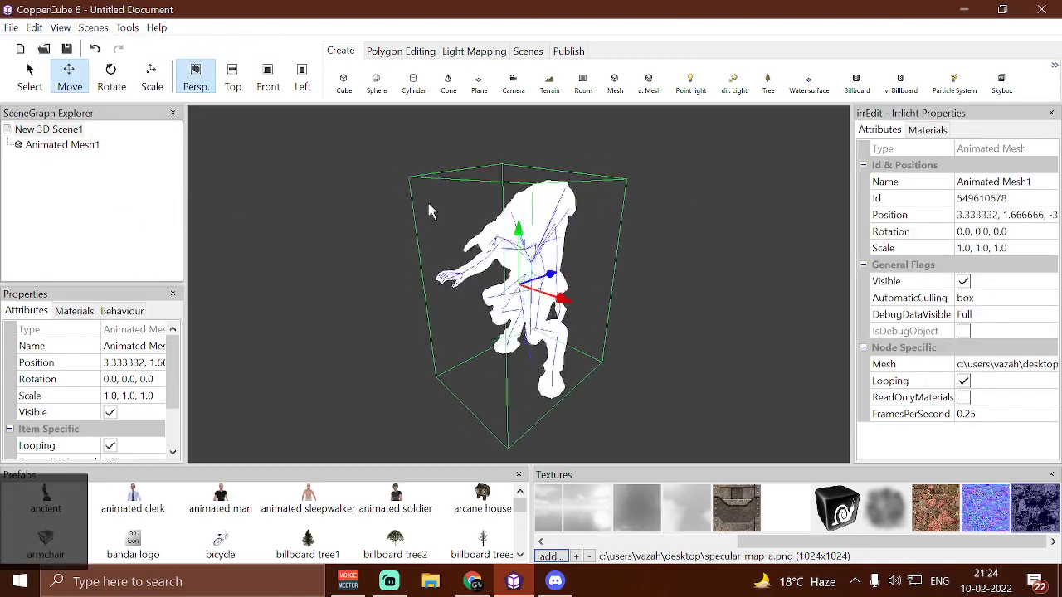
pyautogui.click(923, 132)
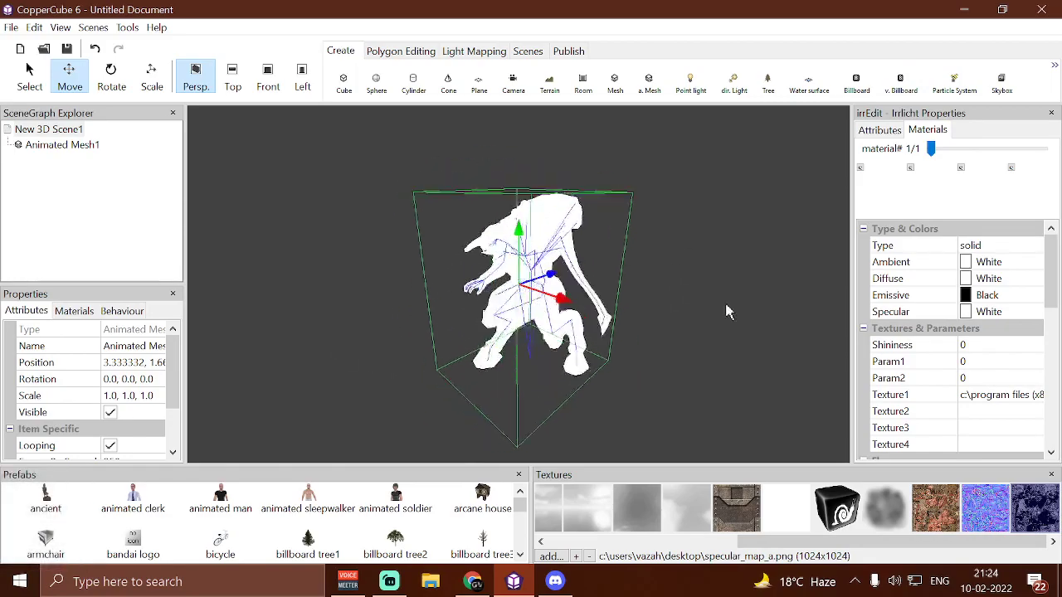
# Assign the diffuse, normal and specular maps to the mesh material as Texture1, Texture2 and Texture3 respectively
pyautogui.click(940, 516)
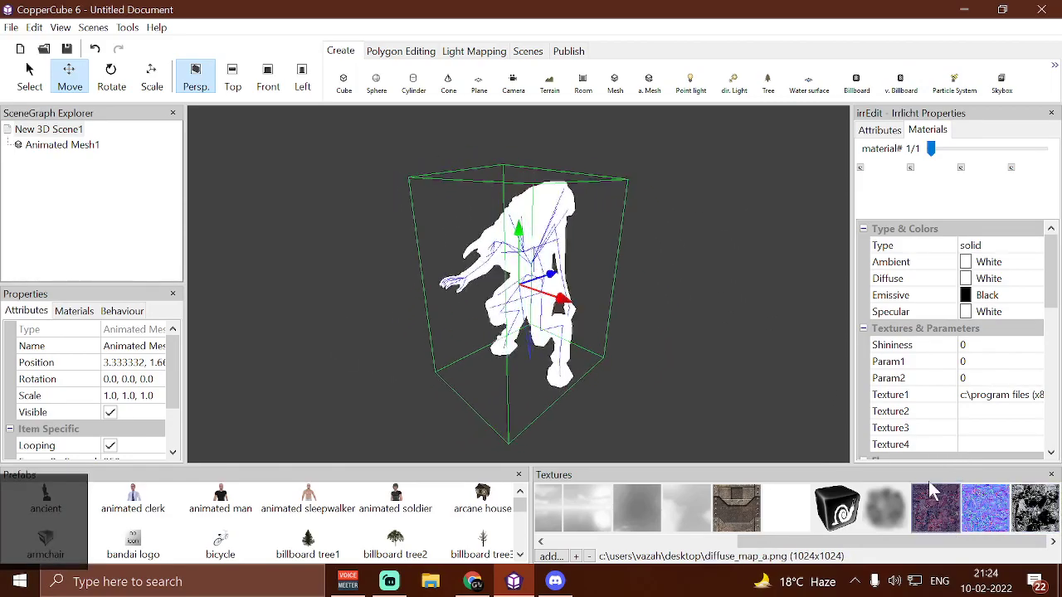
pyautogui.click(861, 169)
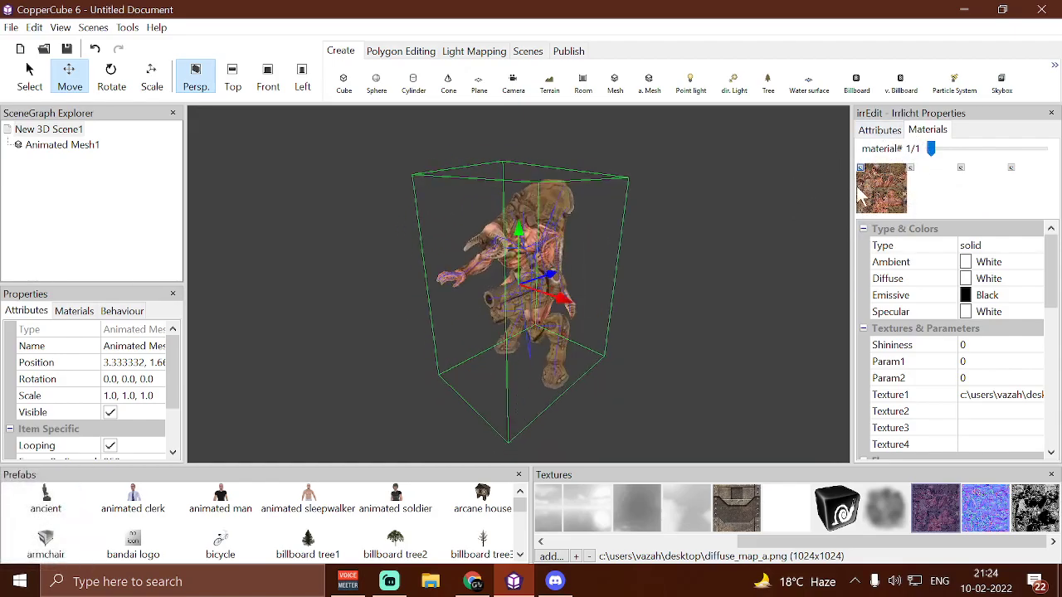
pyautogui.click(989, 503)
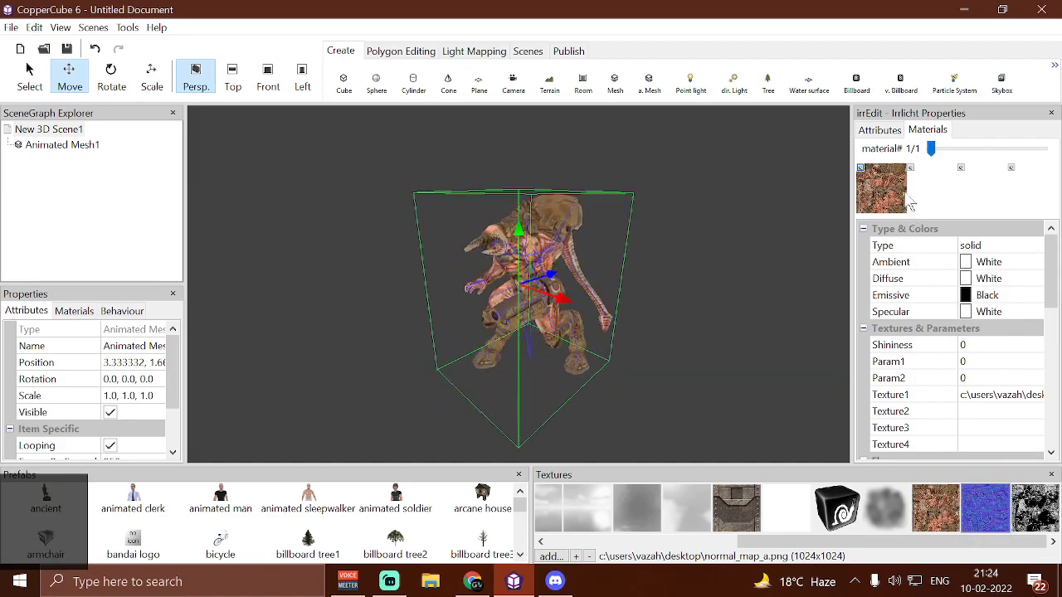
pyautogui.click(911, 167)
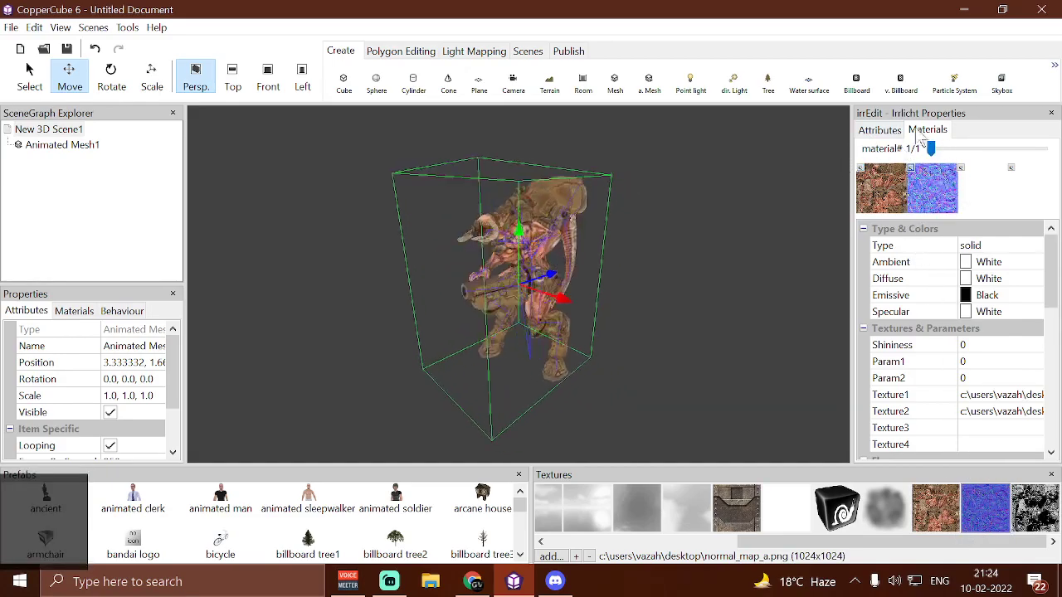
pyautogui.click(1047, 507)
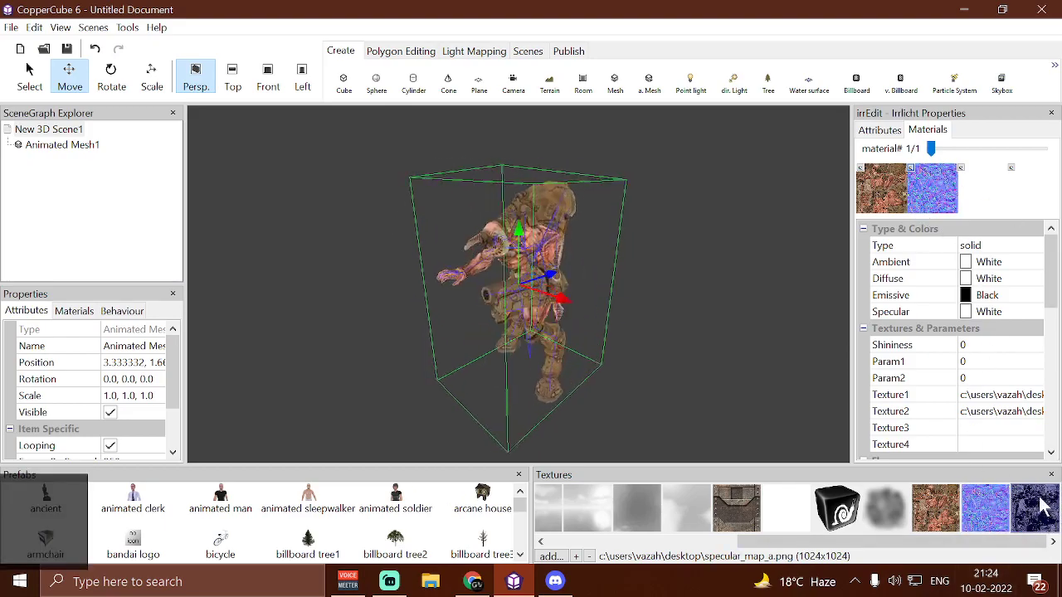
pyautogui.click(961, 168)
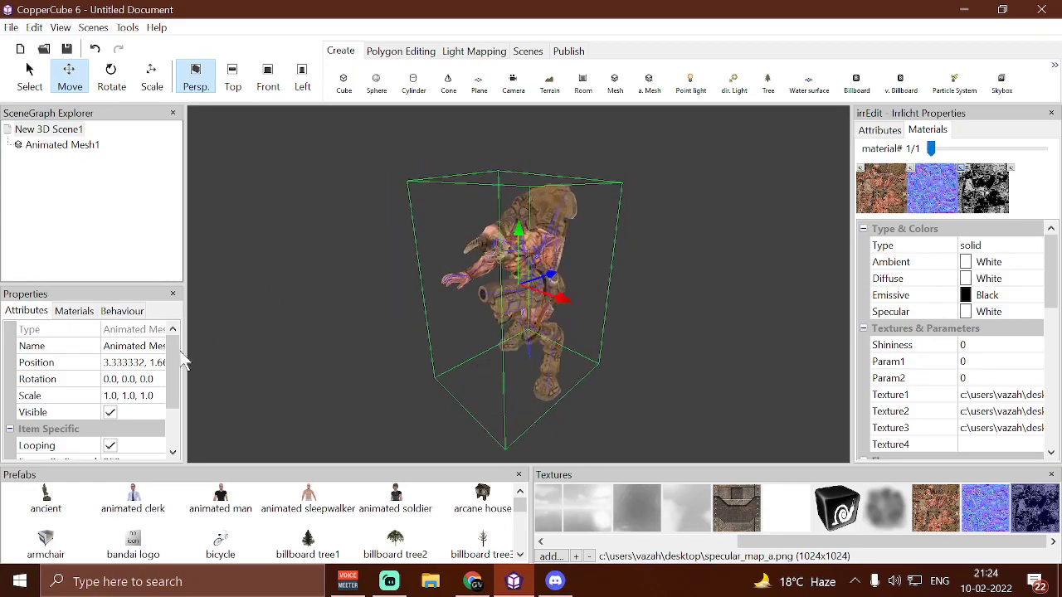
# Set the animated mesh's FramesPerSecond to 30
pyautogui.moveTo(172, 365); pyautogui.dragTo(172, 403)
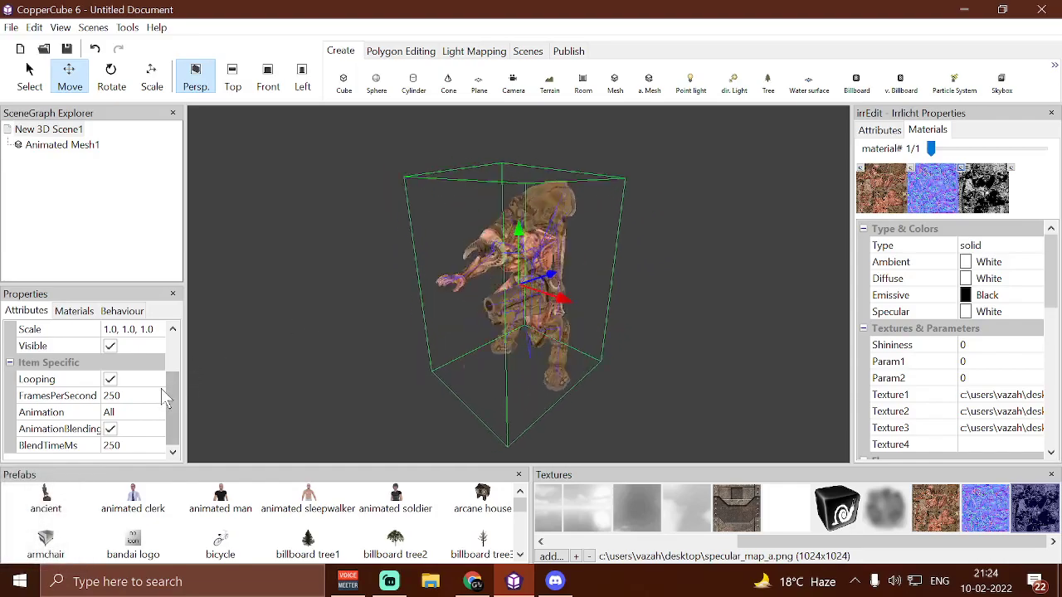
pyautogui.click(125, 395)
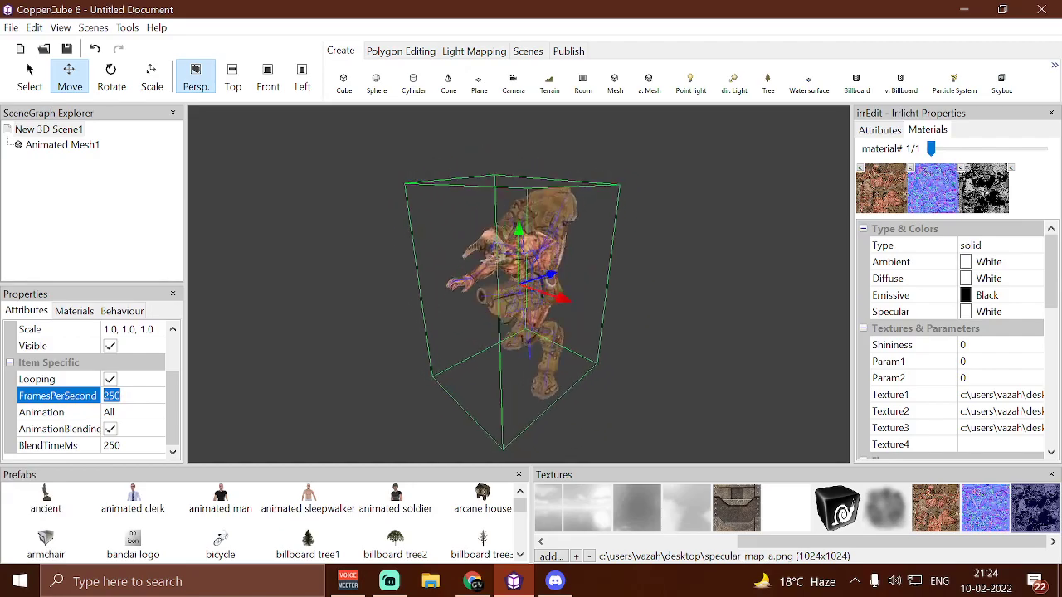
pyautogui.press('Return')
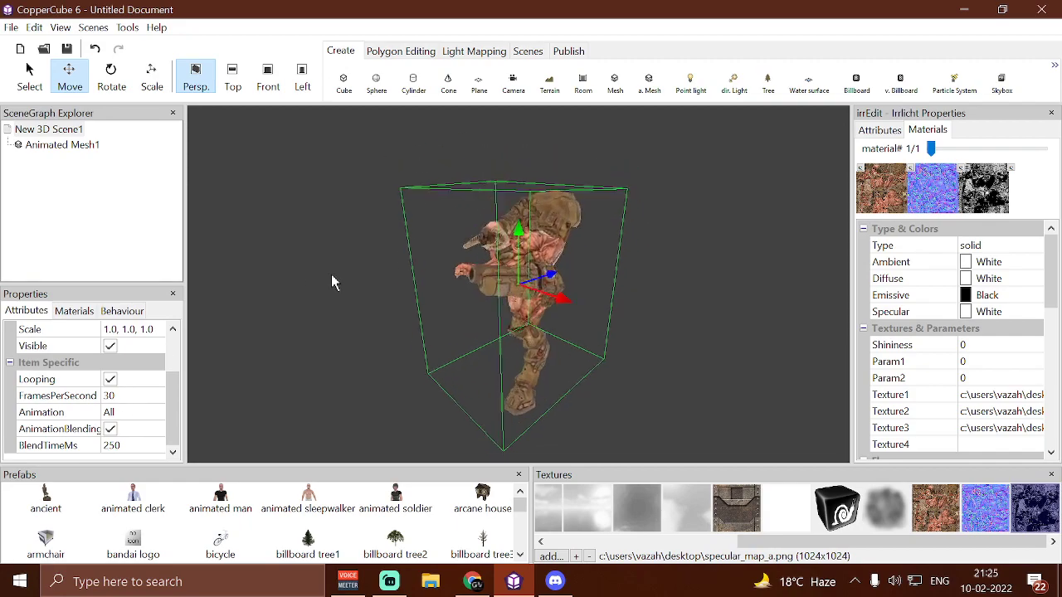
# Add a "When a key is pressed do something" behavior to the scene root and set its key to F
pyautogui.click(68, 130)
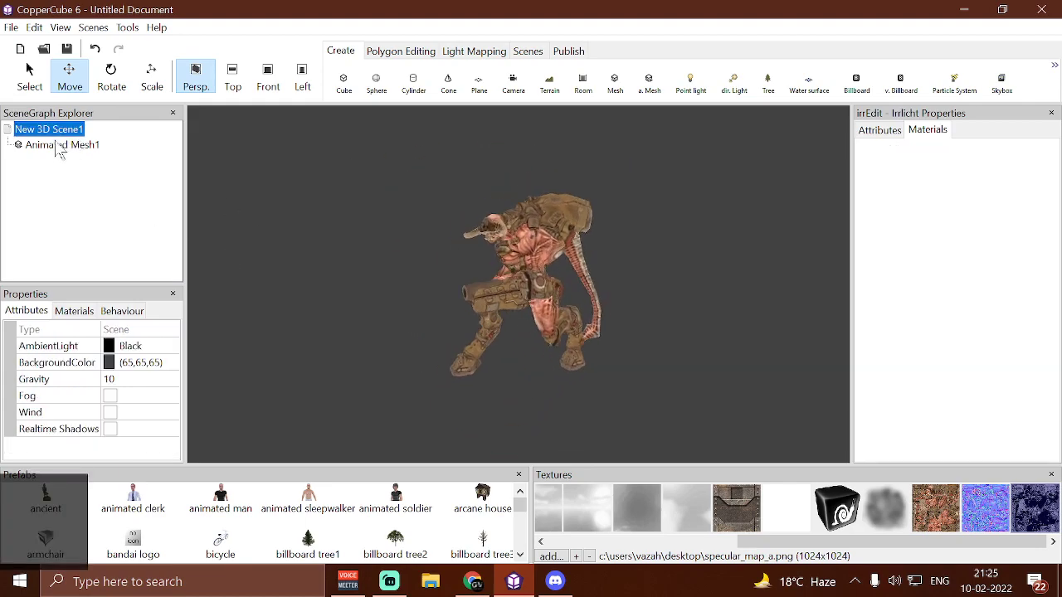
pyautogui.click(108, 311)
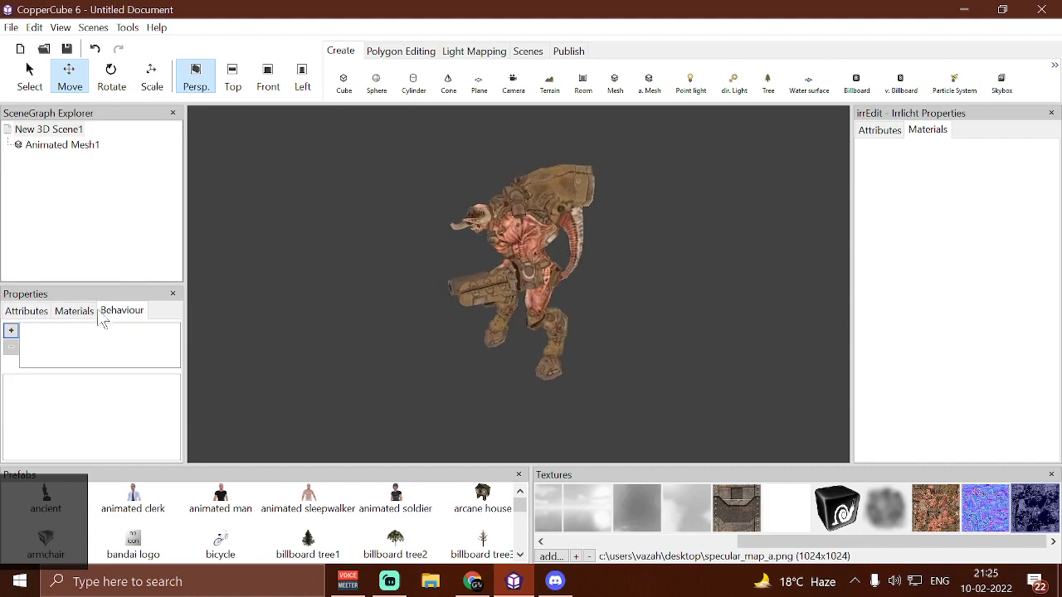
pyautogui.click(12, 332)
pyautogui.moveTo(139, 361)
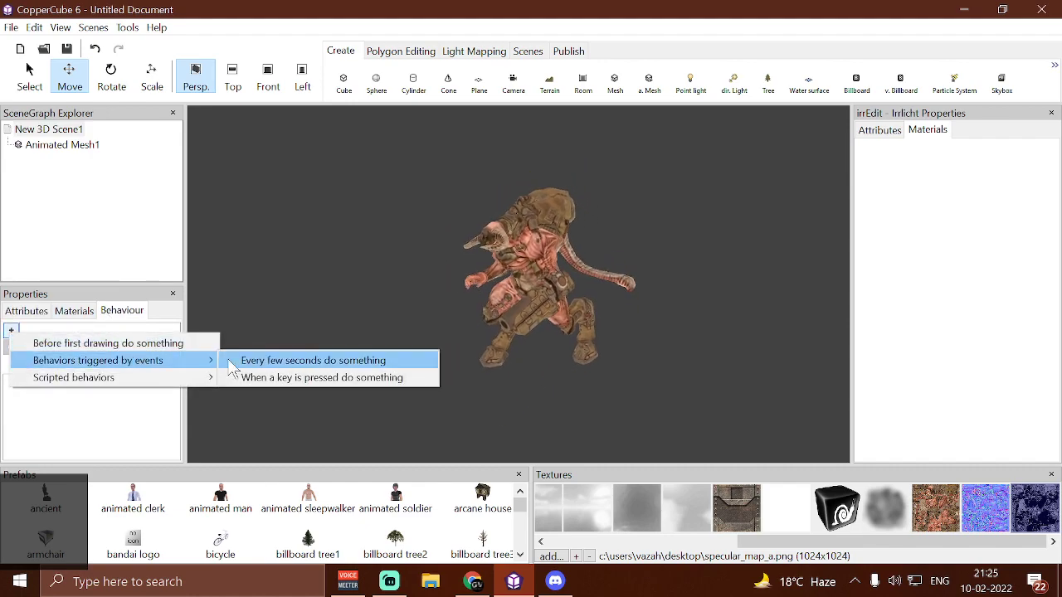
pyautogui.click(272, 377)
pyautogui.click(148, 384)
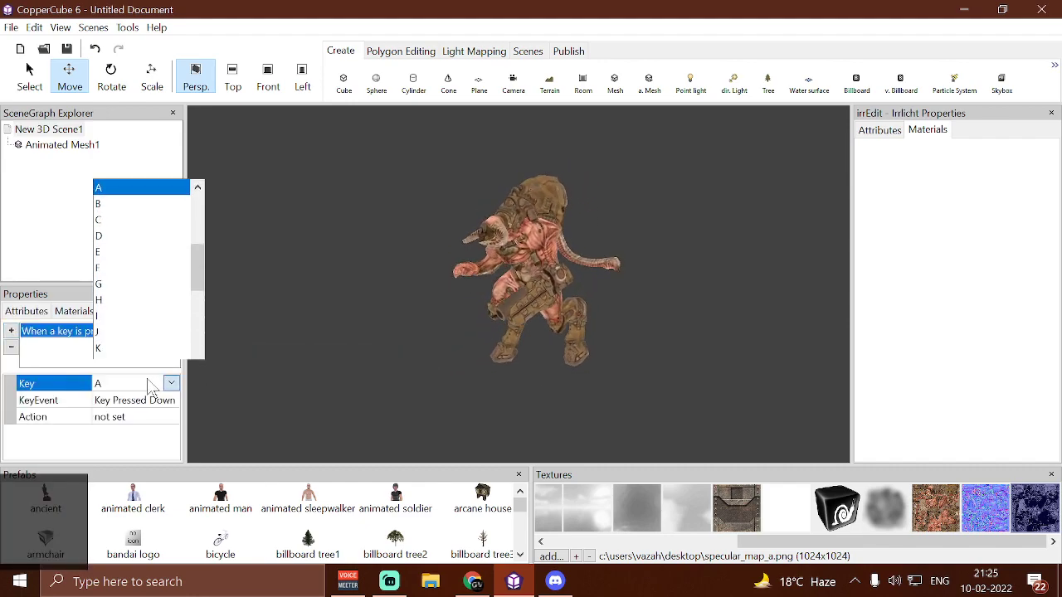
pyautogui.click(98, 255)
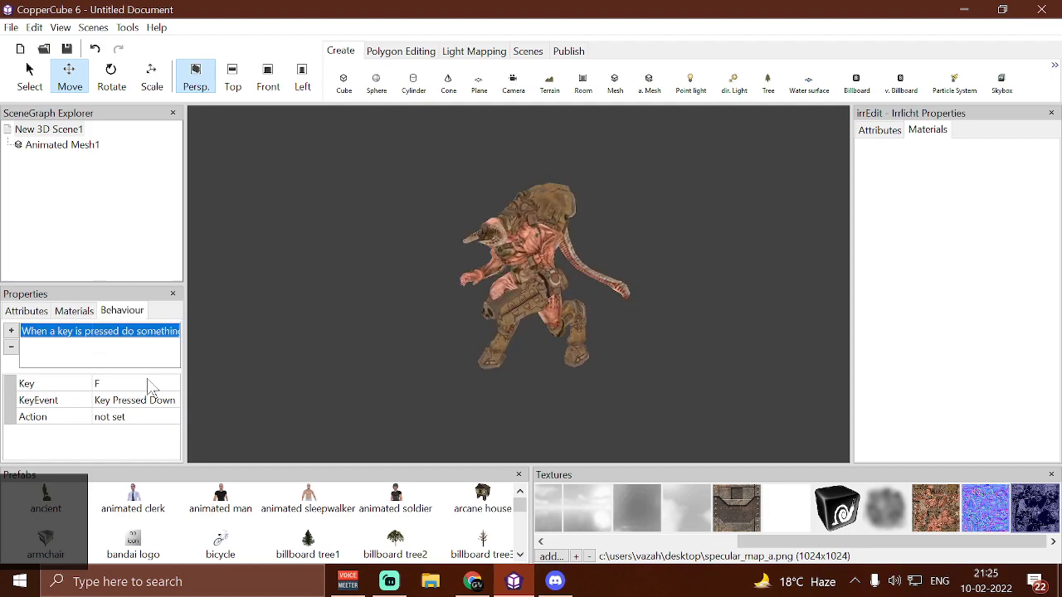
# Add the scripted action "Shader action to use point lights with normal map" to the key-press behavior
pyautogui.click(177, 423)
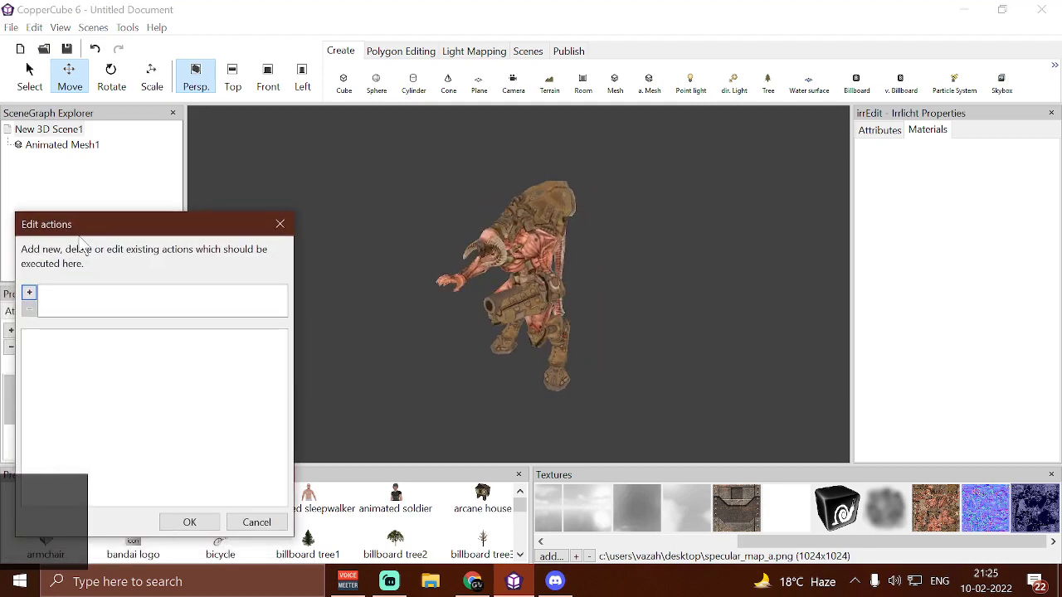
pyautogui.click(76, 205)
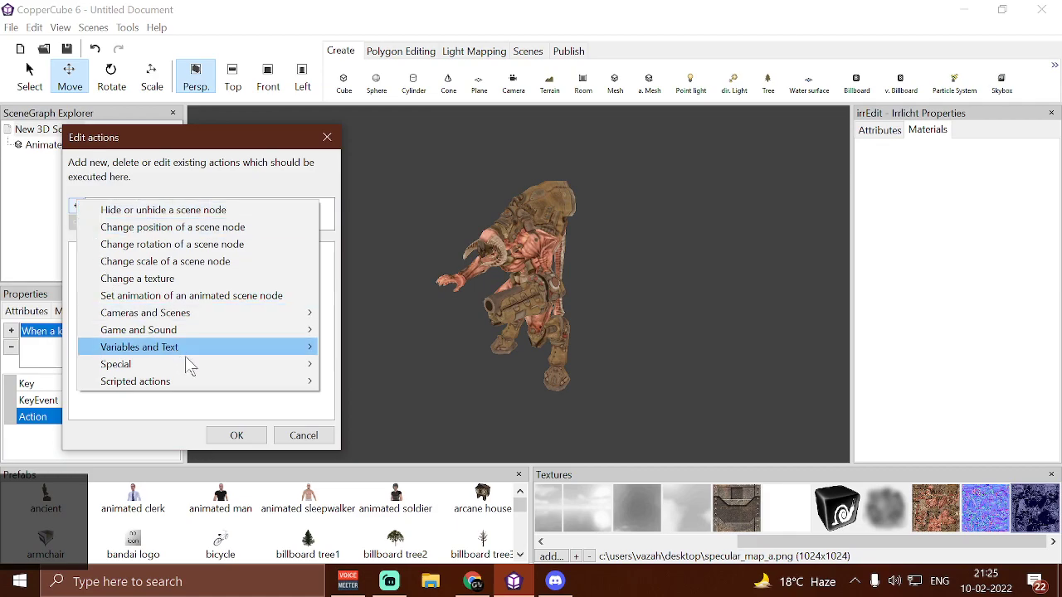
pyautogui.moveTo(245, 383)
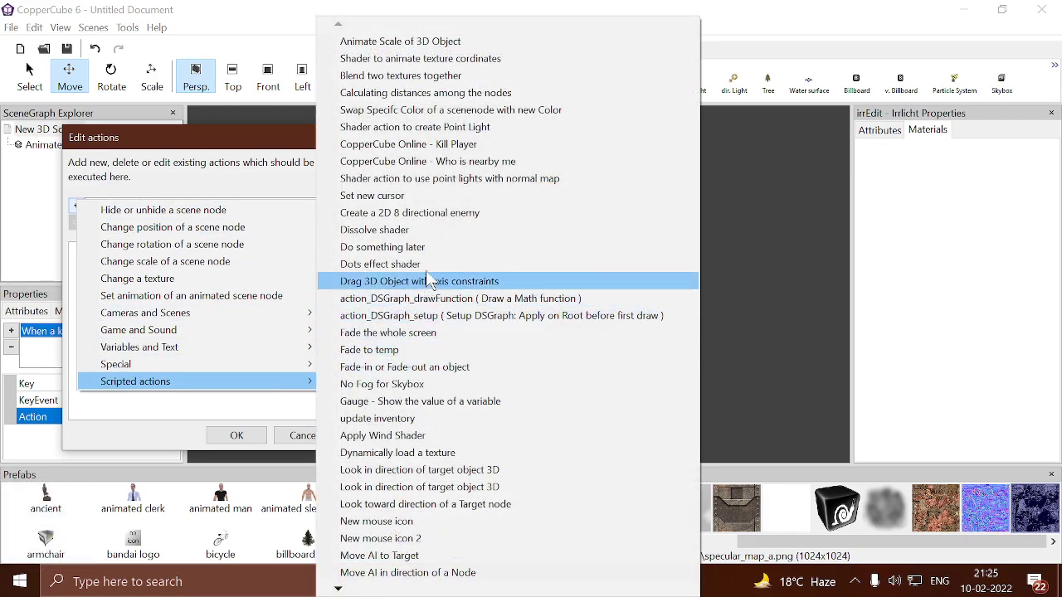
pyautogui.click(471, 181)
pyautogui.moveTo(288, 148); pyautogui.dragTo(295, 78)
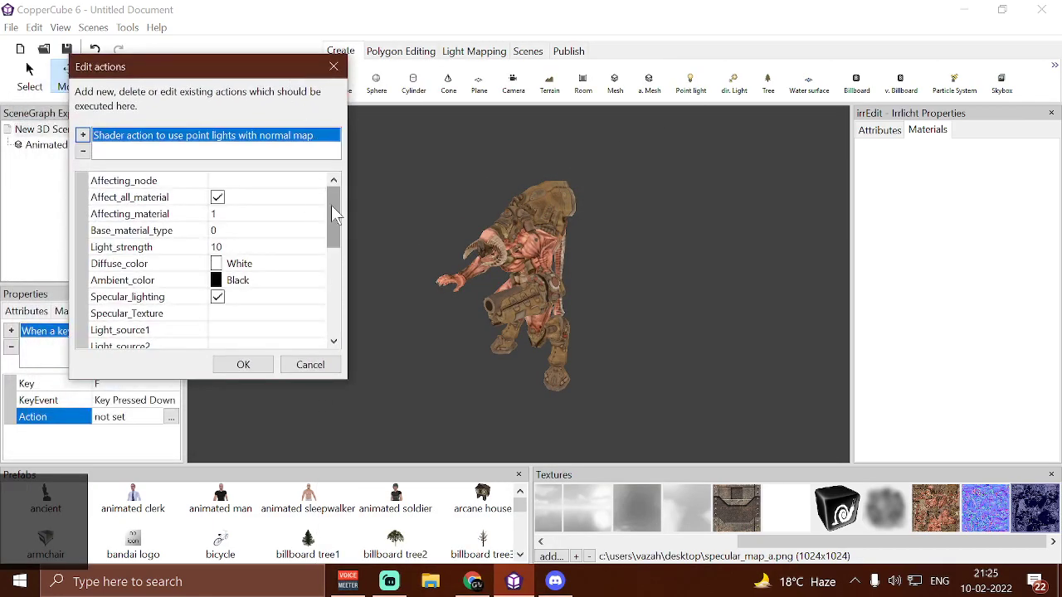
# Review the shader action's parameters, from the affected node and material settings to the light sources, specular colors and specular strengths
pyautogui.scroll(-5, 142, 279)
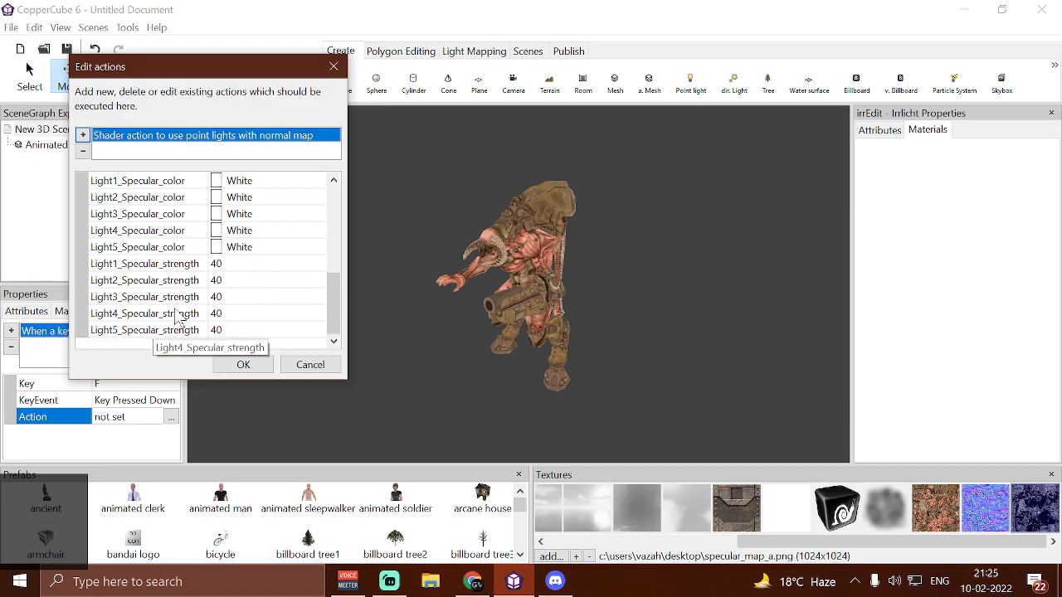
pyautogui.scroll(5, 175, 314)
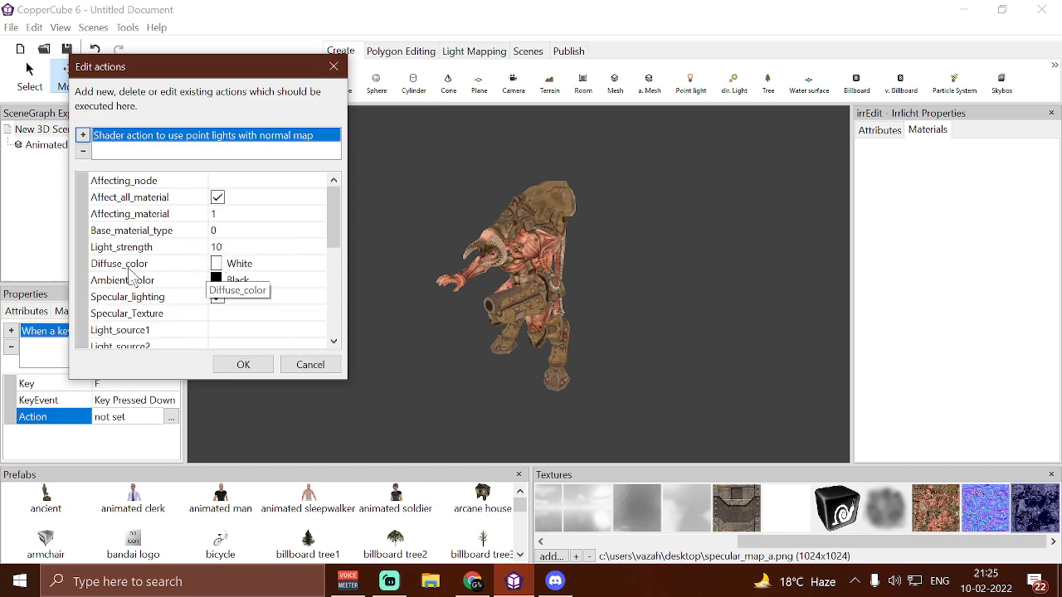
pyautogui.click(218, 297)
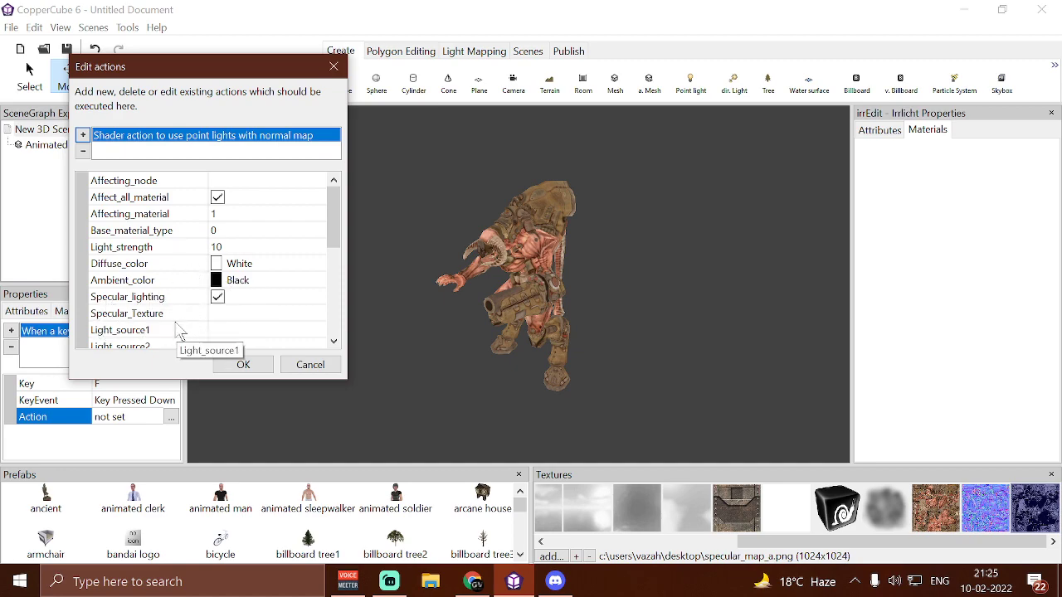
pyautogui.scroll(-2, 193, 323)
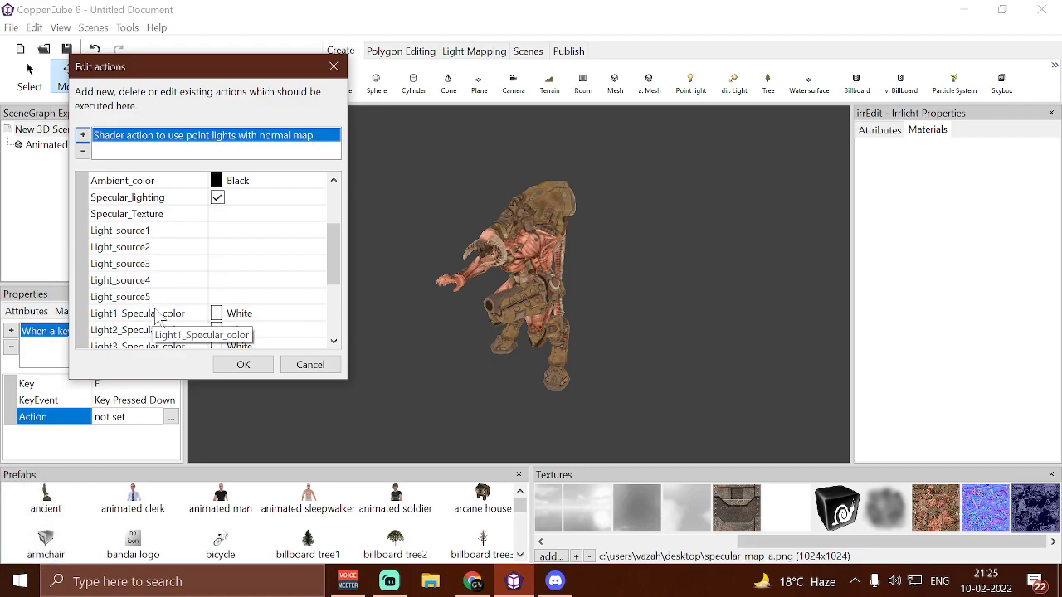
pyautogui.scroll(-2, 184, 300)
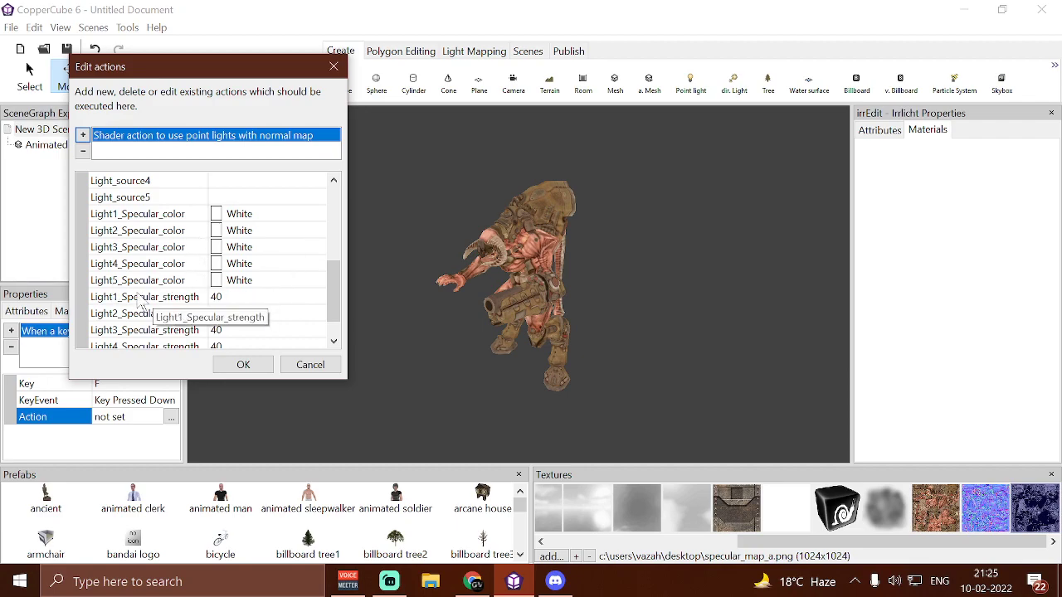
pyautogui.scroll(-1, 137, 303)
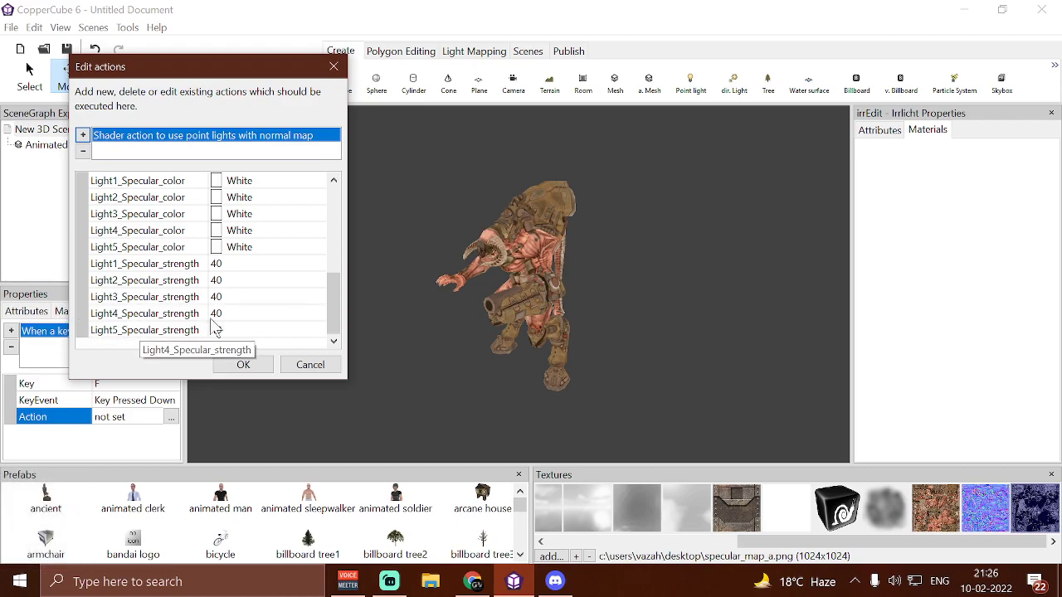
pyautogui.scroll(3, 181, 335)
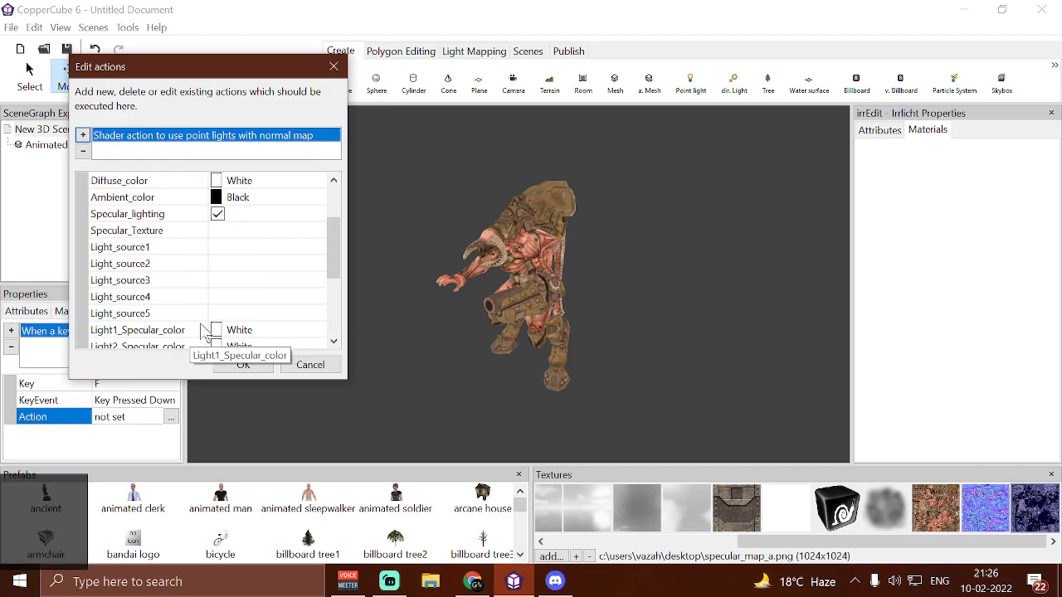
pyautogui.scroll(2, 166, 330)
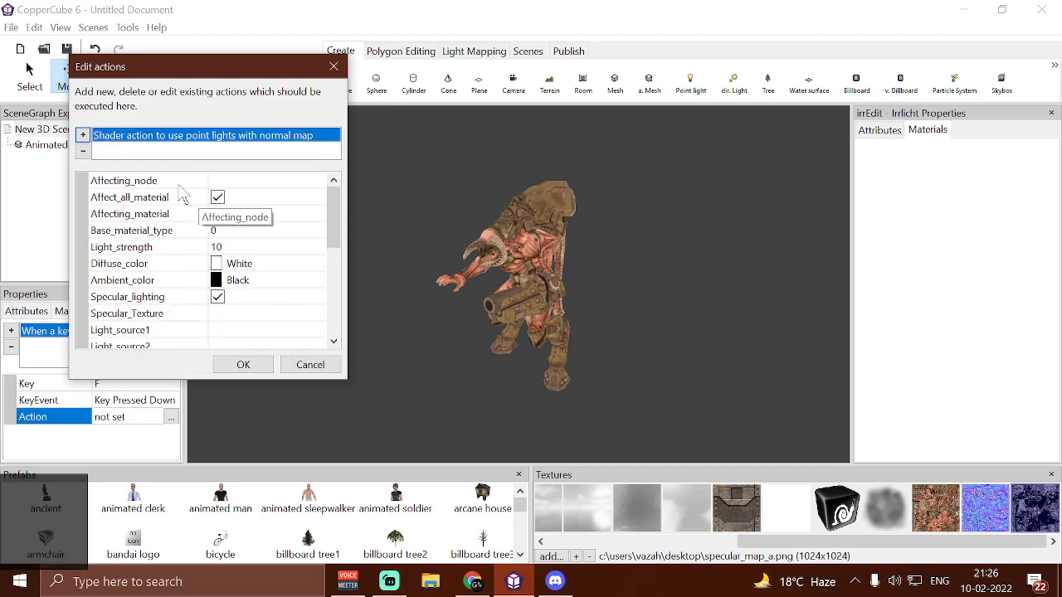
# Set the shader action's Affecting_node to Animated Mesh1 and accept the action
pyautogui.click(257, 182)
pyautogui.click(258, 183)
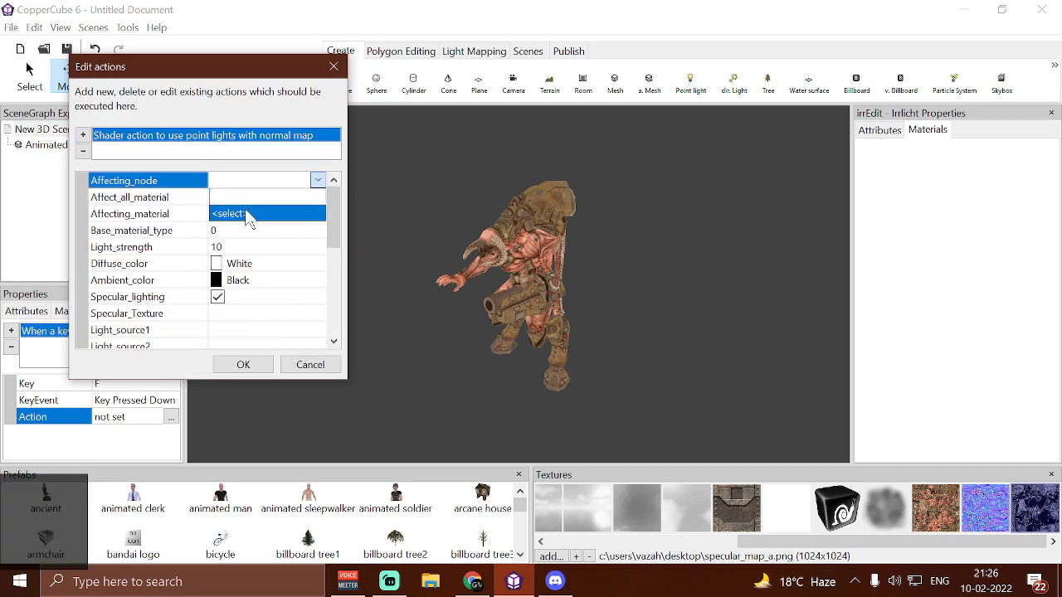
pyautogui.click(249, 213)
pyautogui.click(189, 168)
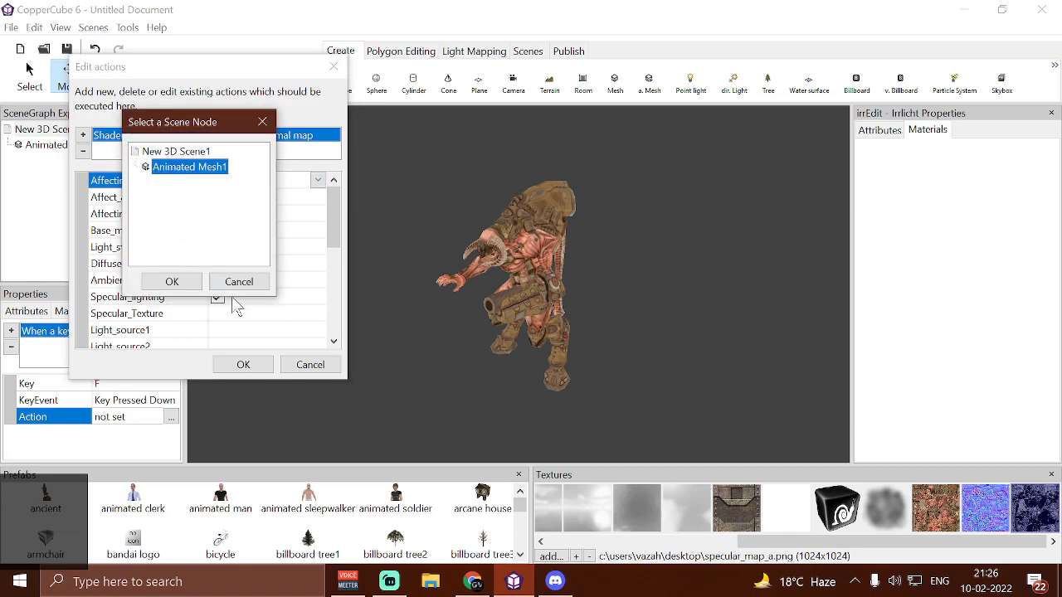
pyautogui.click(169, 282)
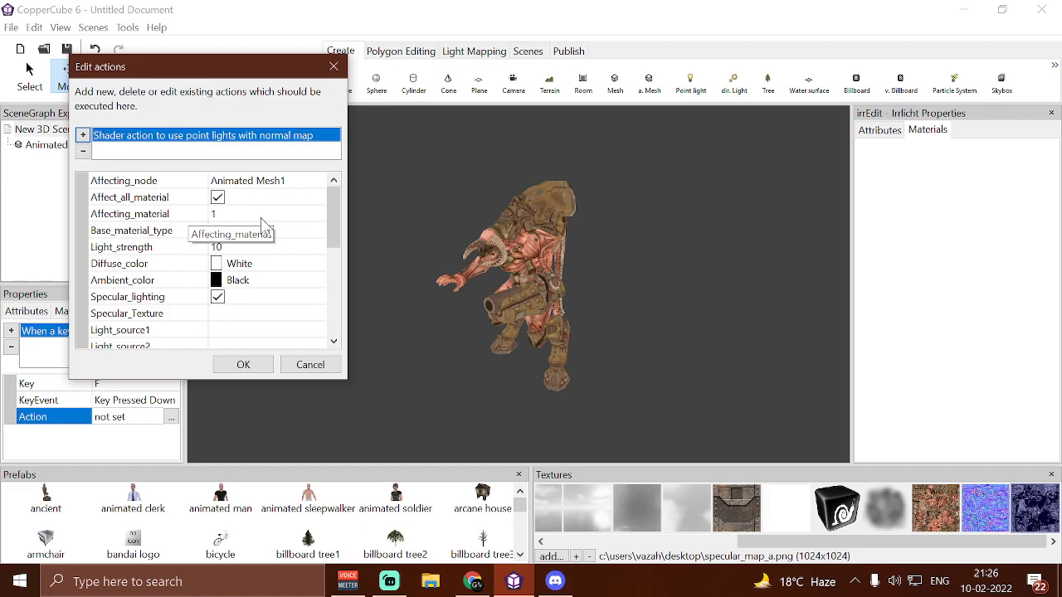
pyautogui.click(212, 217)
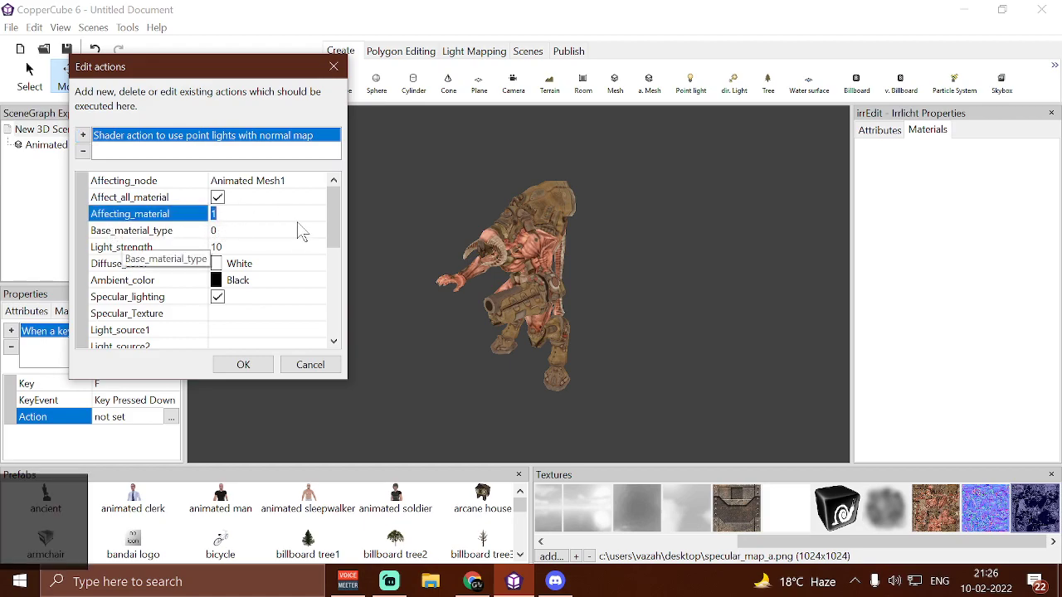
pyautogui.click(142, 231)
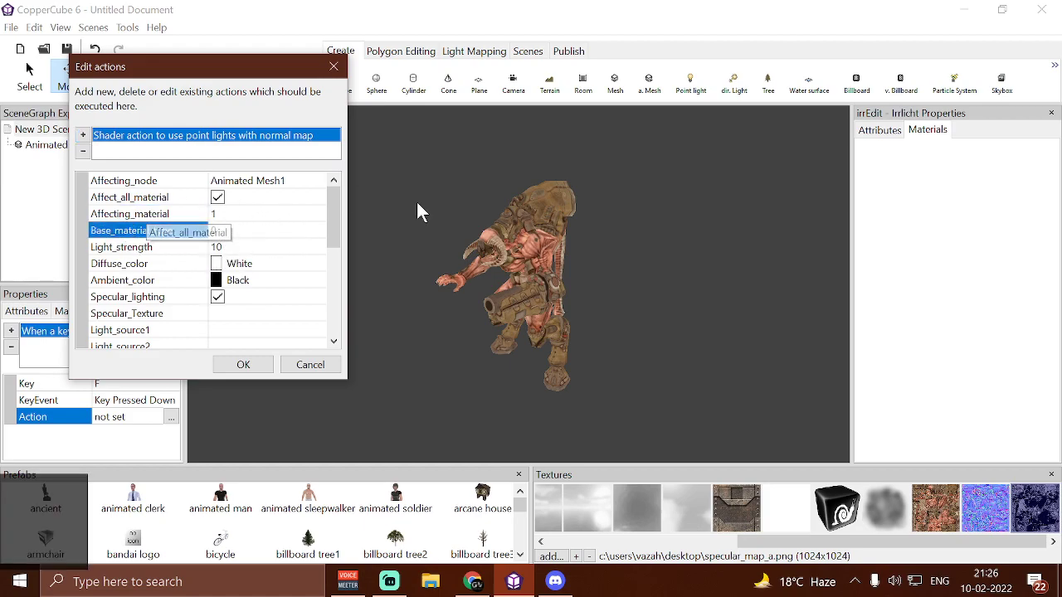
pyautogui.click(244, 365)
pyautogui.click(533, 257)
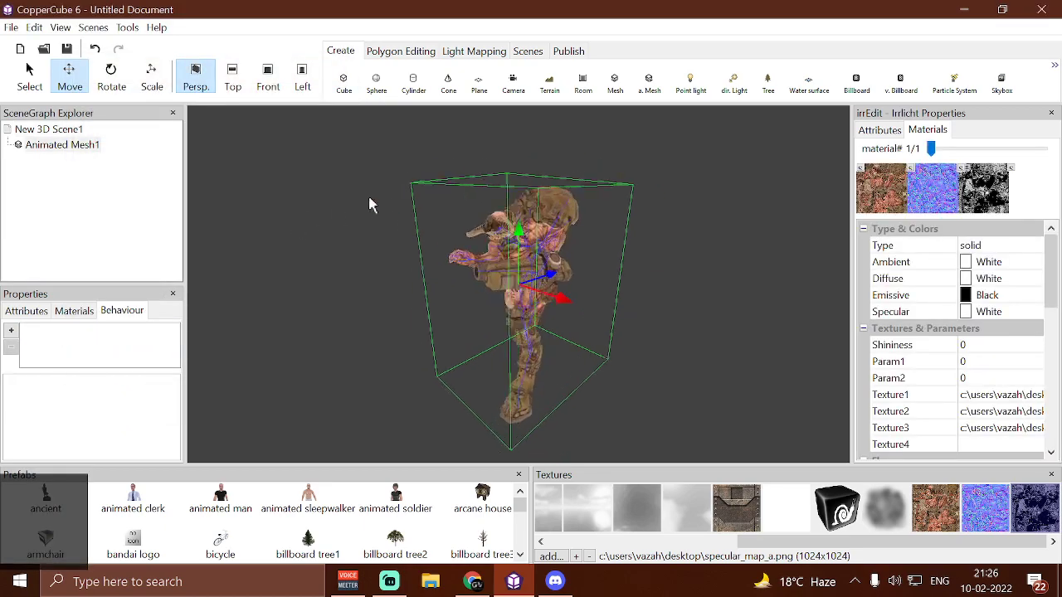
pyautogui.click(48, 130)
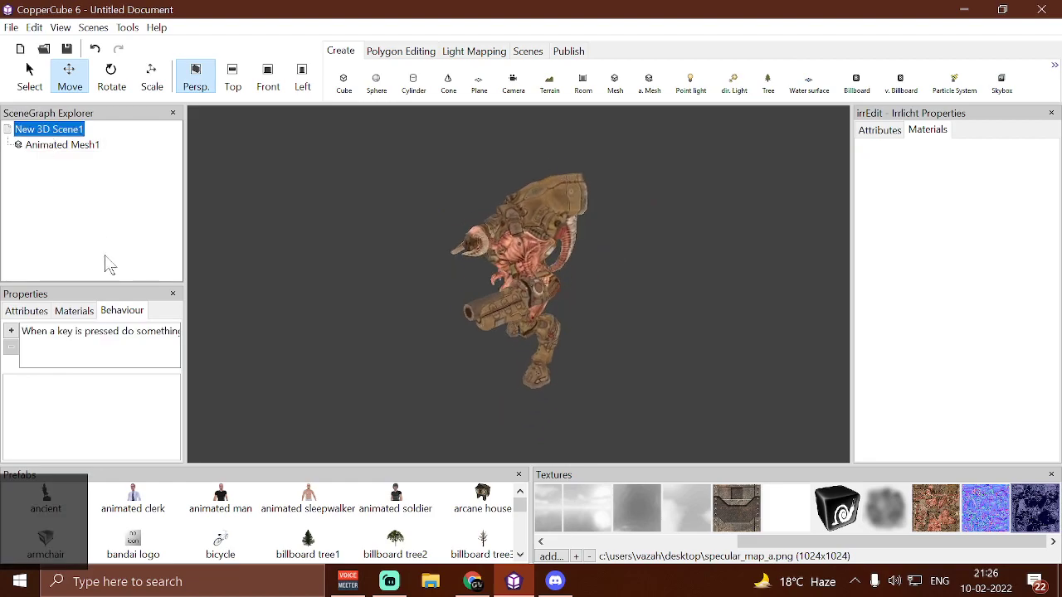
pyautogui.click(137, 331)
pyautogui.click(168, 419)
pyautogui.click(173, 417)
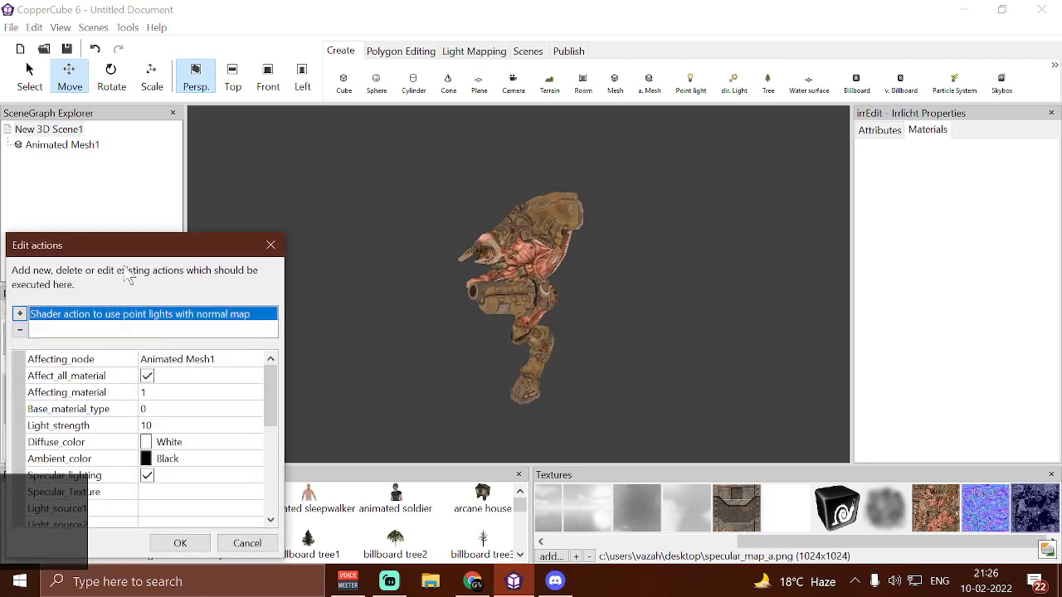
pyautogui.moveTo(133, 240); pyautogui.dragTo(142, 54)
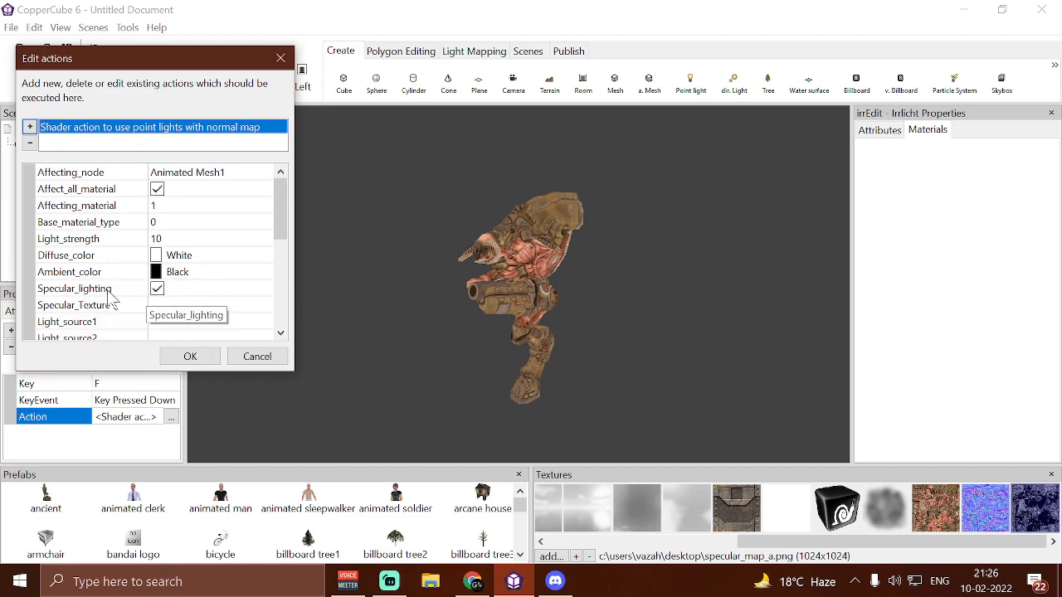
pyautogui.click(157, 292)
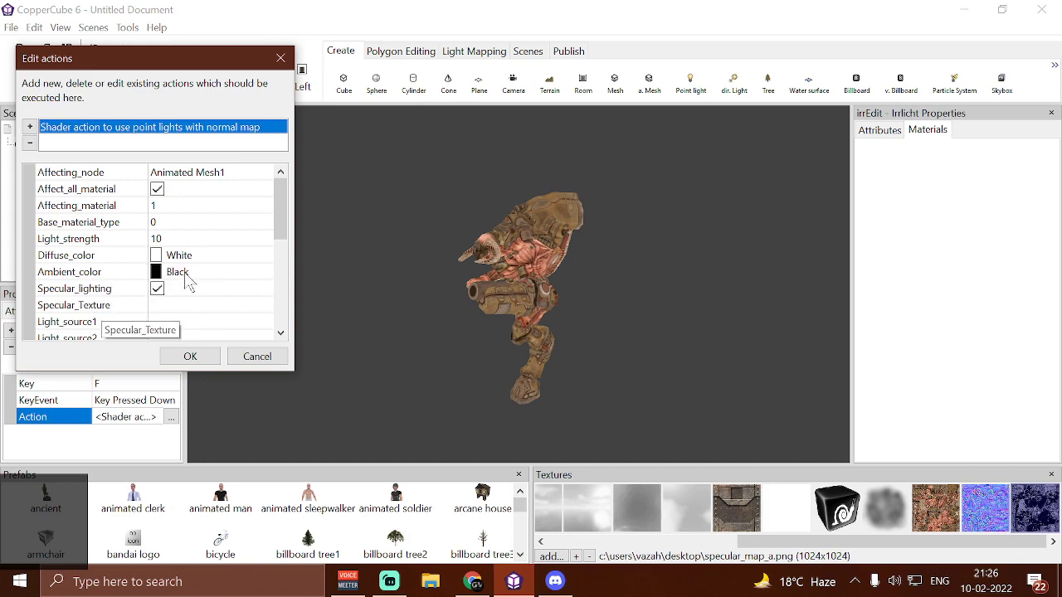
pyautogui.click(158, 294)
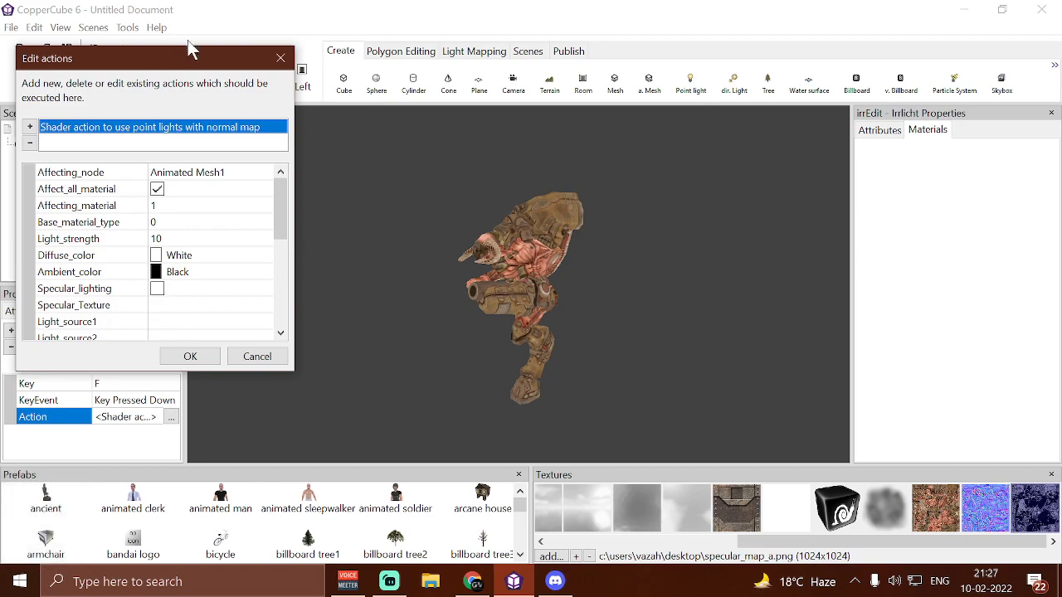
pyautogui.moveTo(189, 68); pyautogui.dragTo(175, 21)
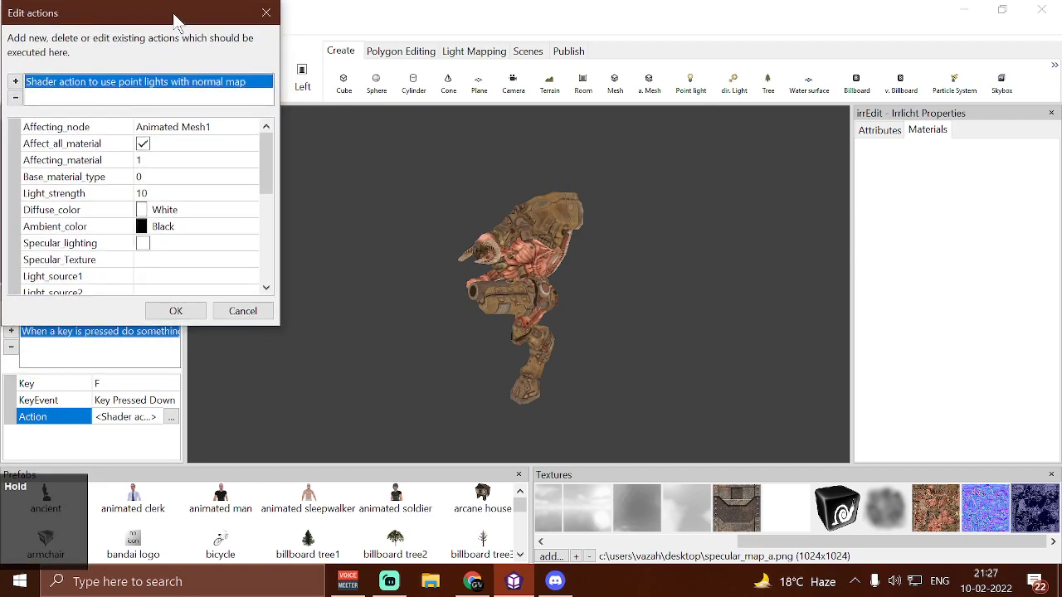
pyautogui.click(204, 260)
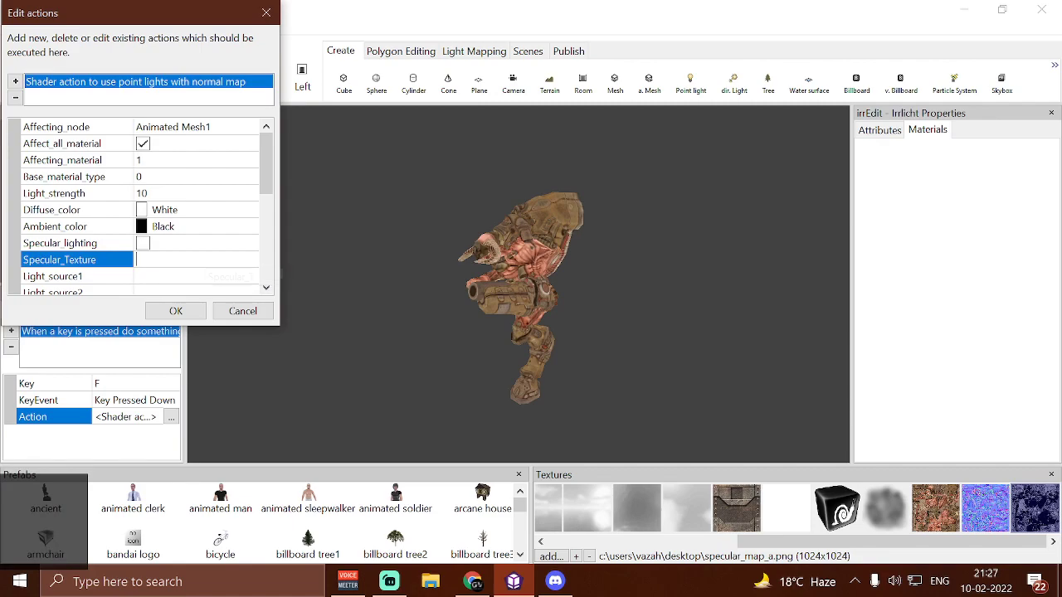
pyautogui.click(241, 311)
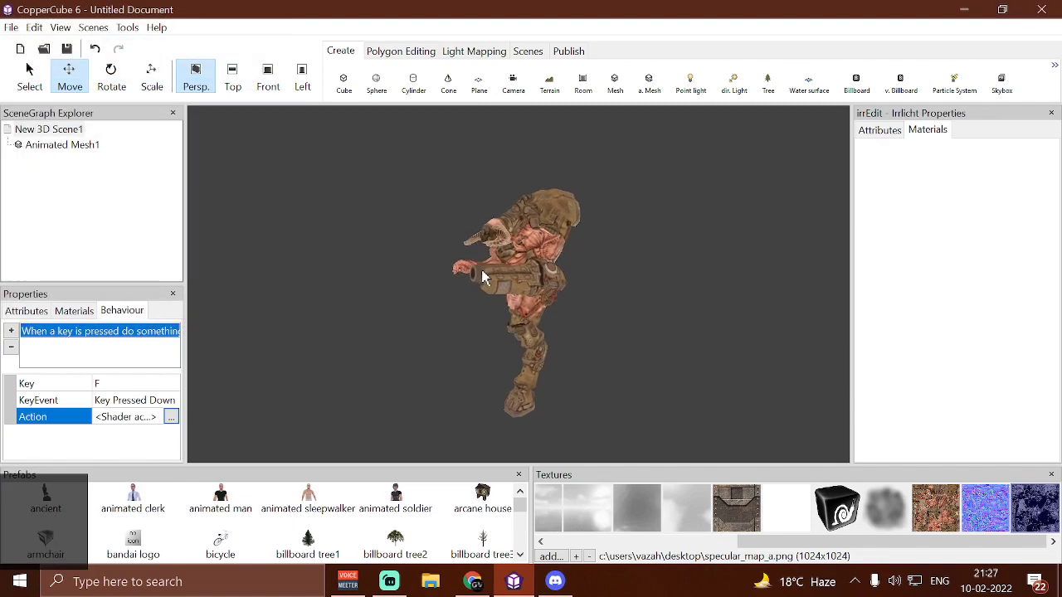
# Reopen the key-press behavior's shader action and examine its Specular_Texture and Light_source fields
pyautogui.click(505, 266)
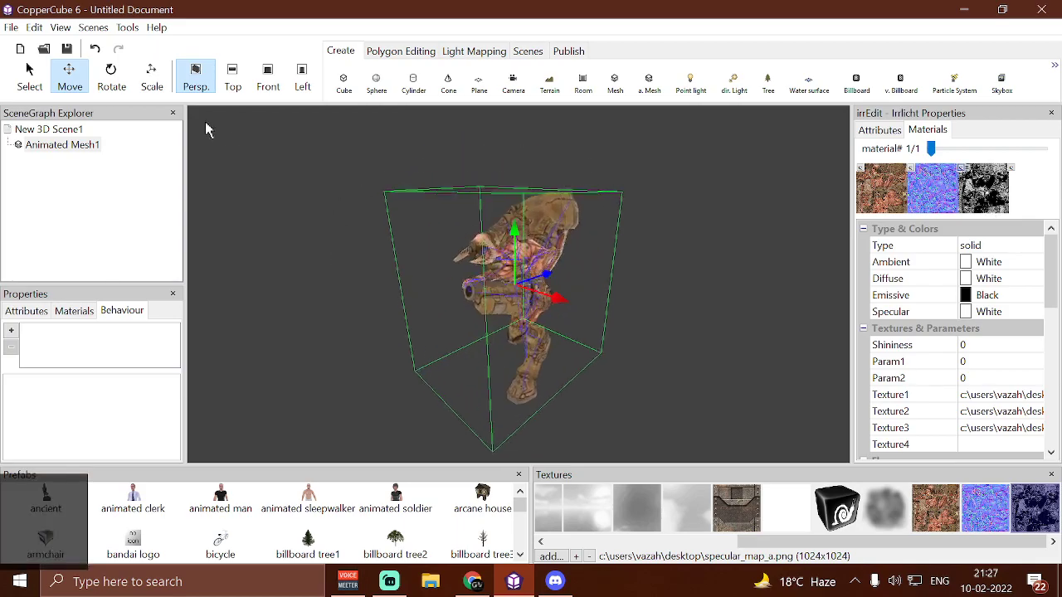
pyautogui.click(71, 130)
pyautogui.click(135, 333)
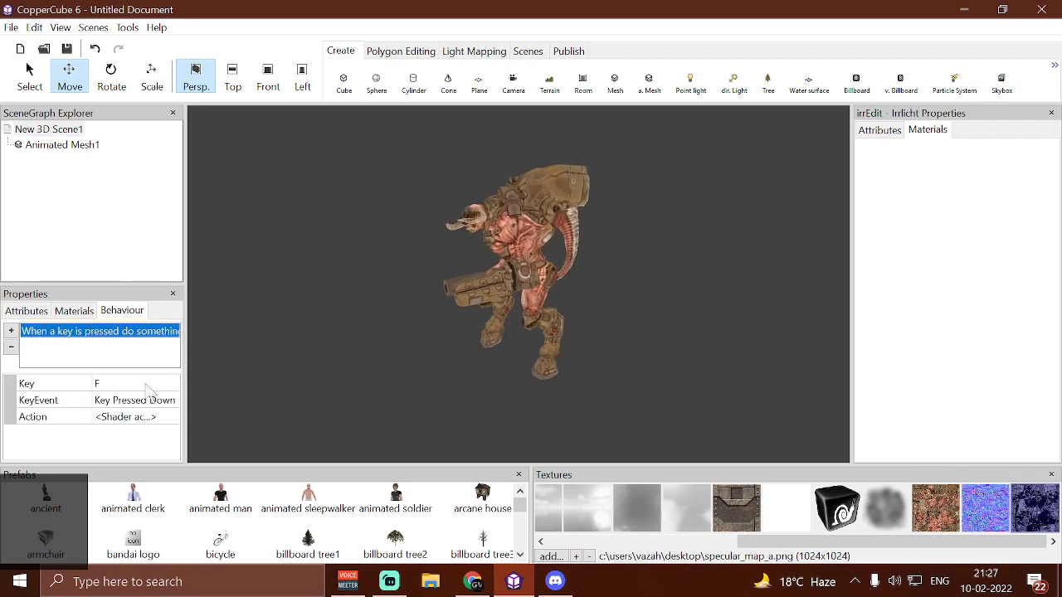
pyautogui.click(157, 418)
pyautogui.click(174, 417)
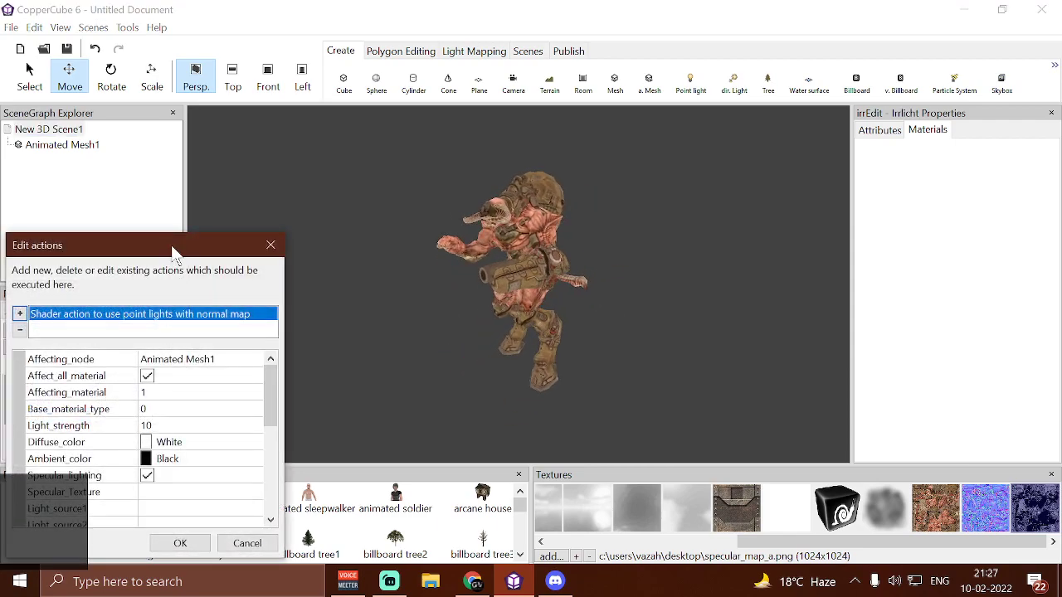
pyautogui.moveTo(173, 249); pyautogui.dragTo(219, 109)
pyautogui.click(169, 330)
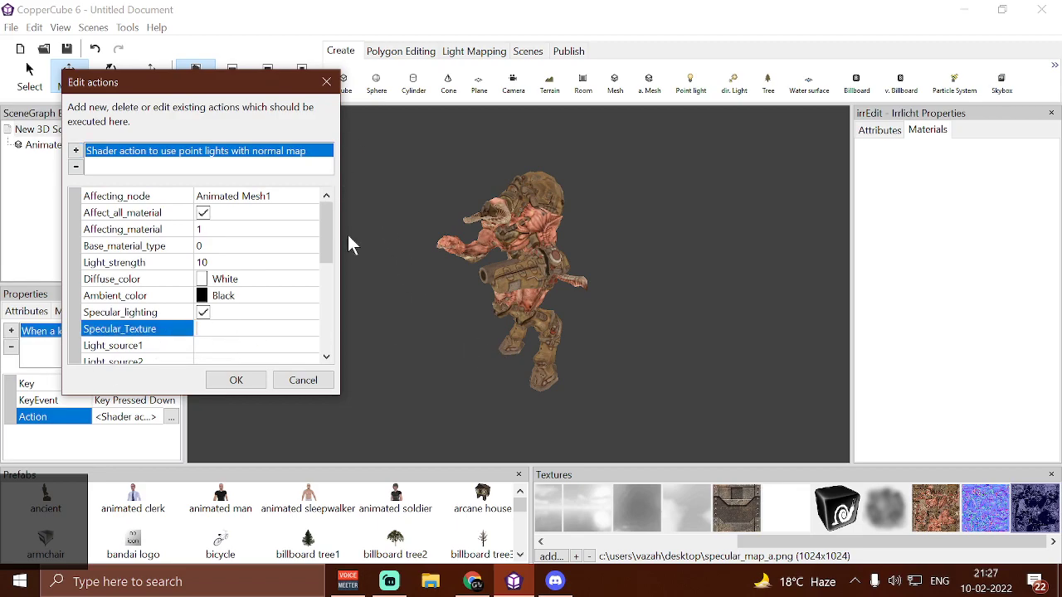
pyautogui.scroll(-2, 261, 356)
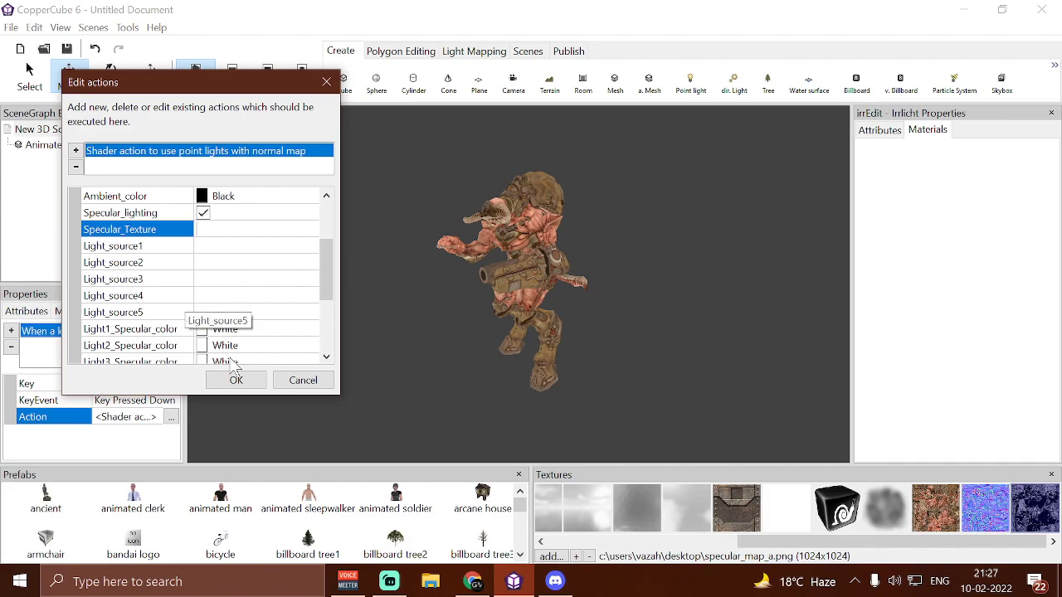
pyautogui.click(251, 384)
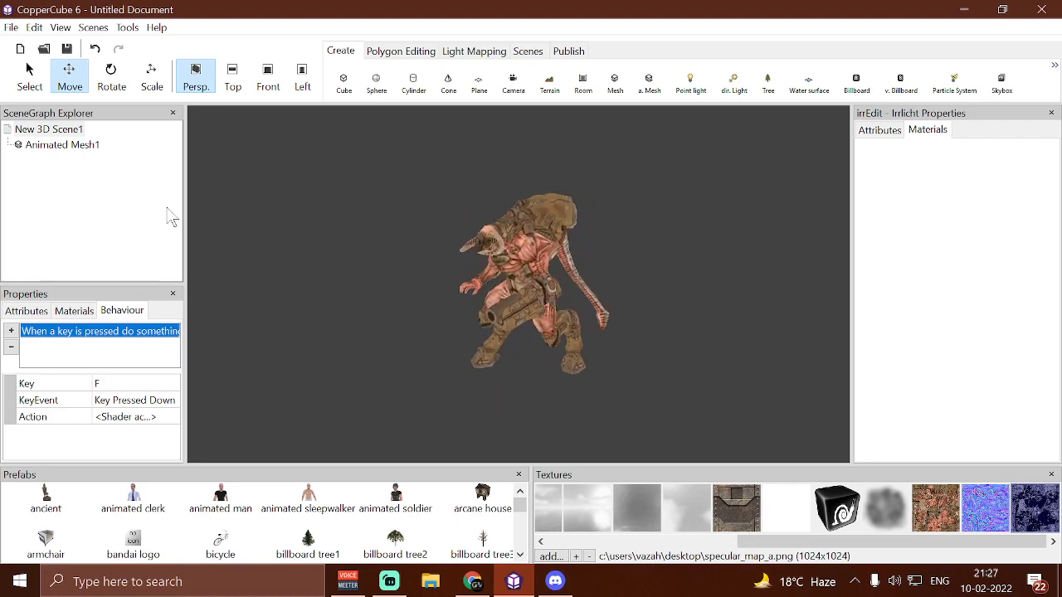
# Create a point light in the scene and move it well away from the animated mesh
pyautogui.moveTo(357, 232); pyautogui.dragTo(427, 252)
pyautogui.scroll(5, 370, 229)
pyautogui.scroll(-5, 427, 253)
pyautogui.scroll(3, 428, 253)
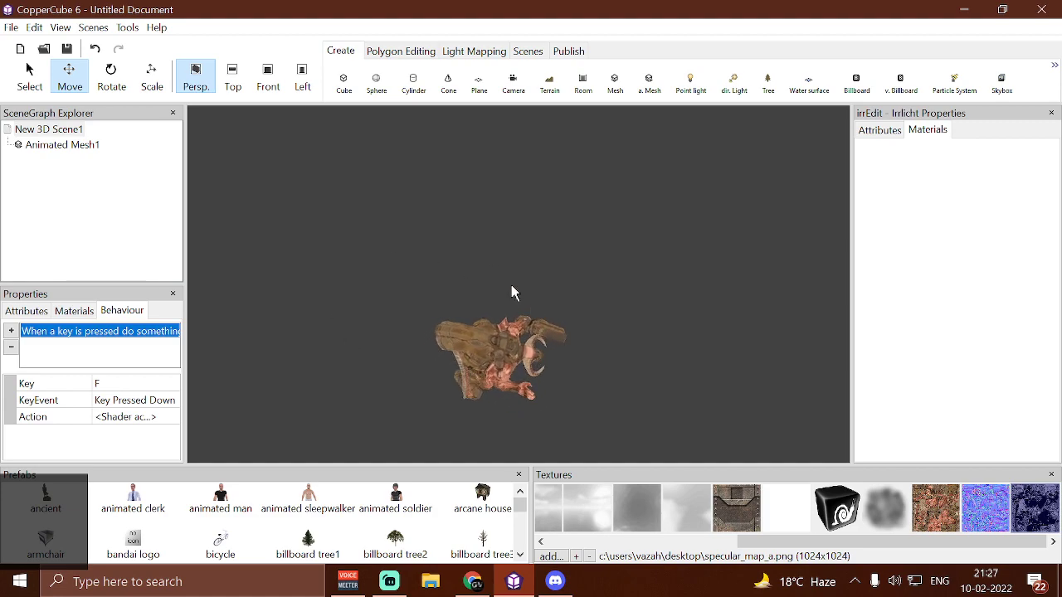
pyautogui.moveTo(485, 339)
pyautogui.mouseDown()
pyautogui.moveTo(528, 338)
pyautogui.moveTo(480, 334)
pyautogui.mouseUp()
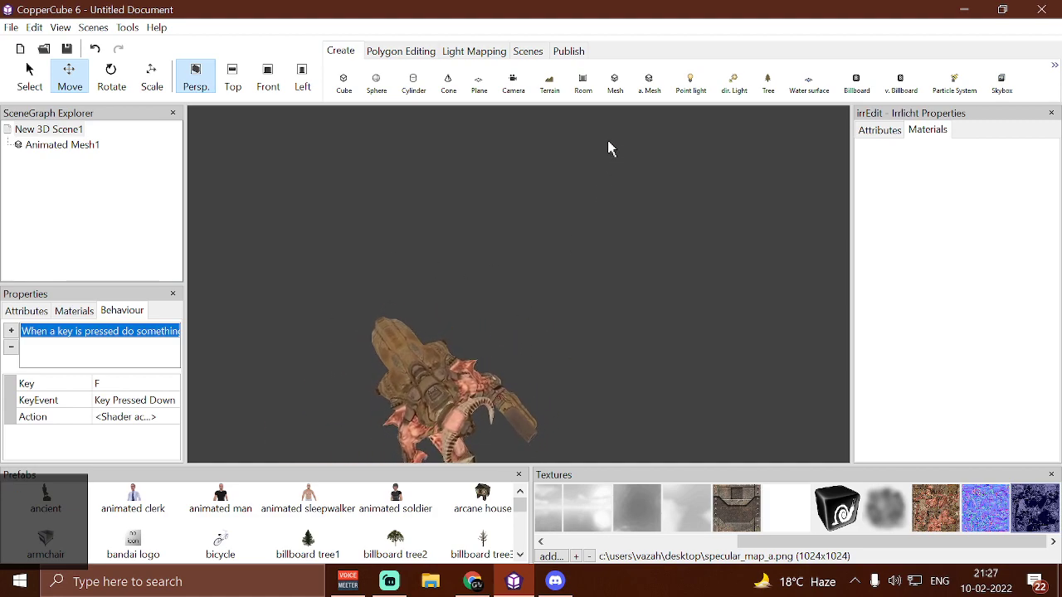
pyautogui.click(689, 85)
pyautogui.scroll(-5, 573, 249)
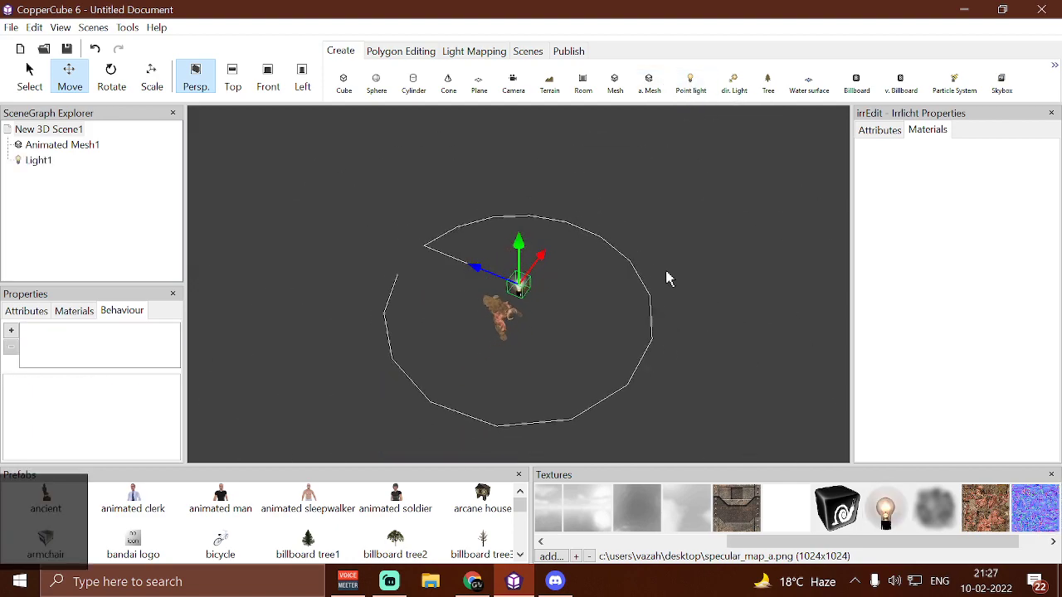
pyautogui.moveTo(539, 264); pyautogui.dragTo(629, 211)
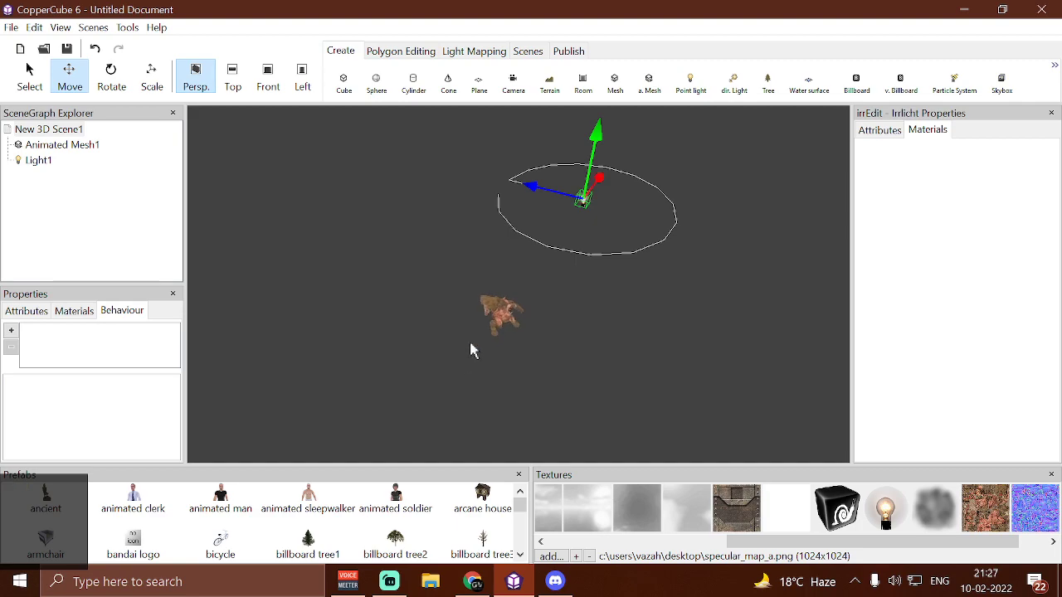
# Set the animated mesh's material lighting to Dynamic and inspect the mesh from another angle
pyautogui.click(491, 321)
pyautogui.scroll(5, 356, 344)
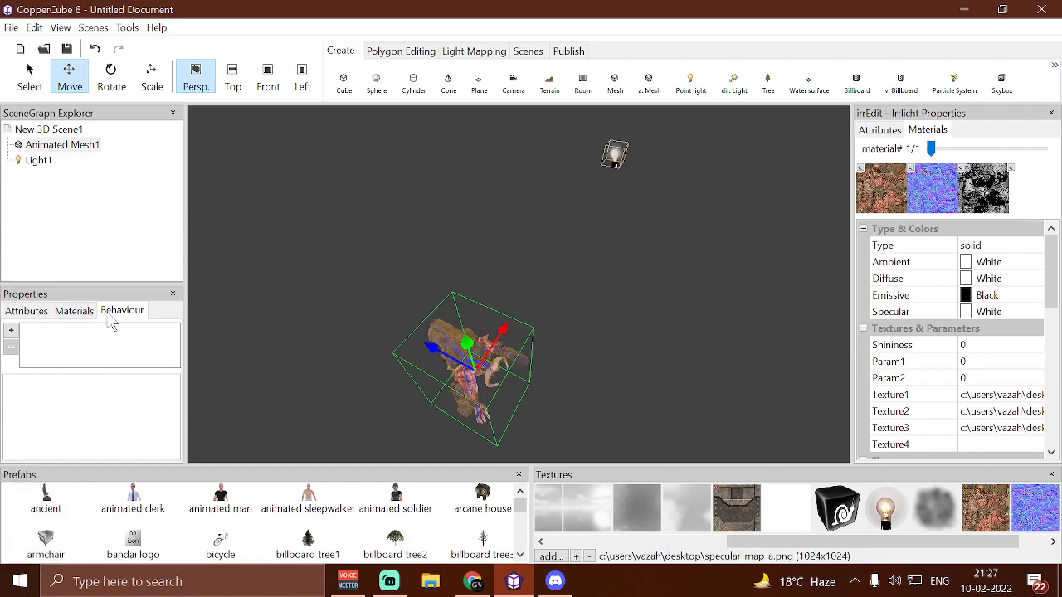
pyautogui.click(73, 311)
pyautogui.click(103, 332)
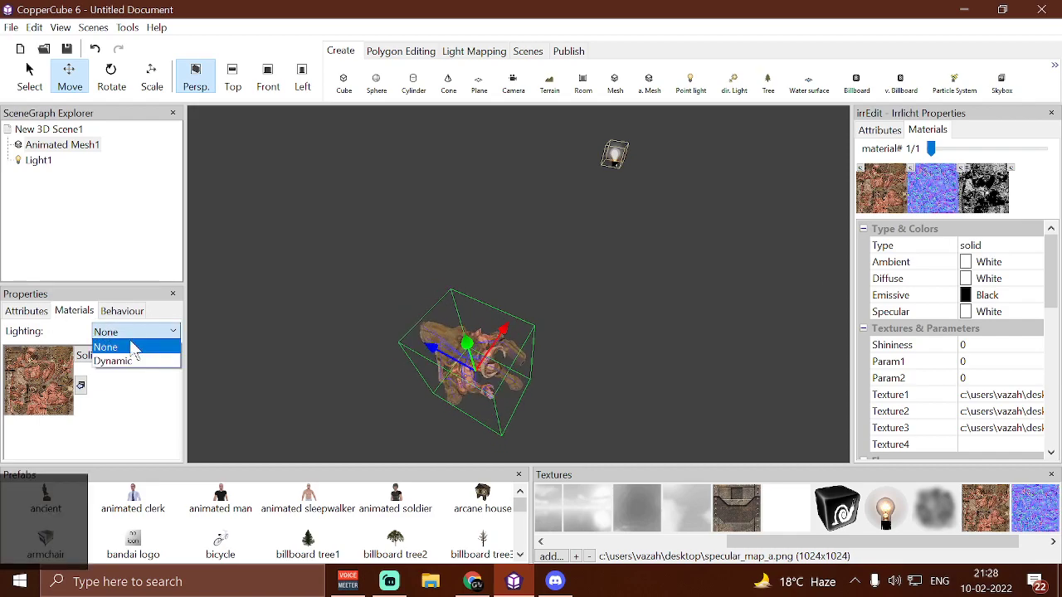
pyautogui.click(137, 361)
pyautogui.moveTo(624, 298); pyautogui.dragTo(676, 260, button='right')
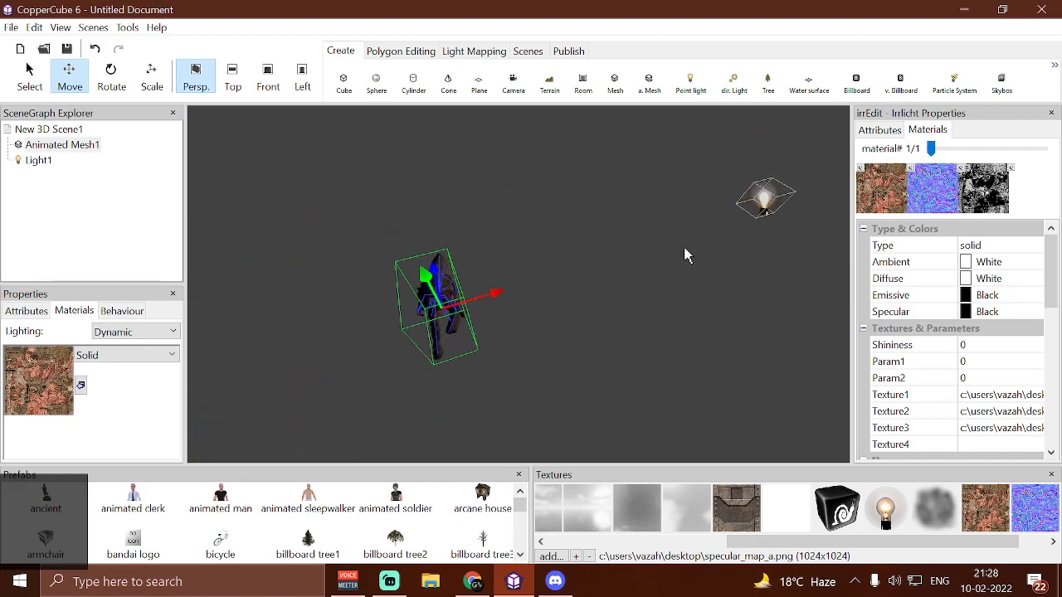
# Move Light1 closer to the animated mesh
pyautogui.click(765, 202)
pyautogui.moveTo(822, 196); pyautogui.dragTo(751, 199)
pyautogui.moveTo(439, 322); pyautogui.dragTo(456, 314, button='right')
pyautogui.scroll(-4, 457, 313)
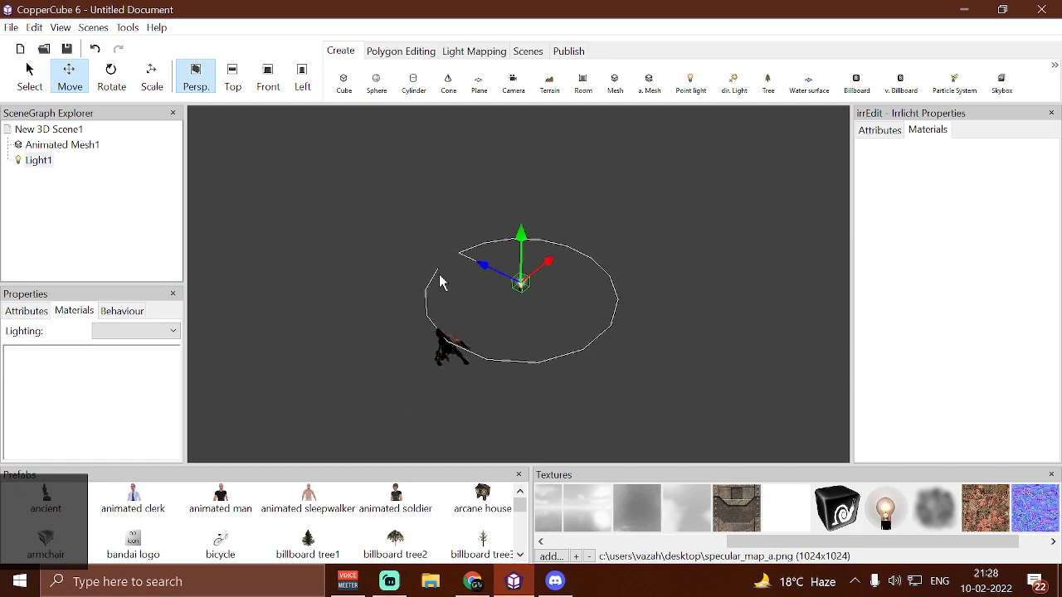
# Paste two copies of the point light and position them on different sides of the animated mesh
pyautogui.hotkey('ctrl', 'v')
pyautogui.moveTo(488, 273); pyautogui.dragTo(419, 292)
pyautogui.moveTo(578, 424); pyautogui.dragTo(392, 343, button='right')
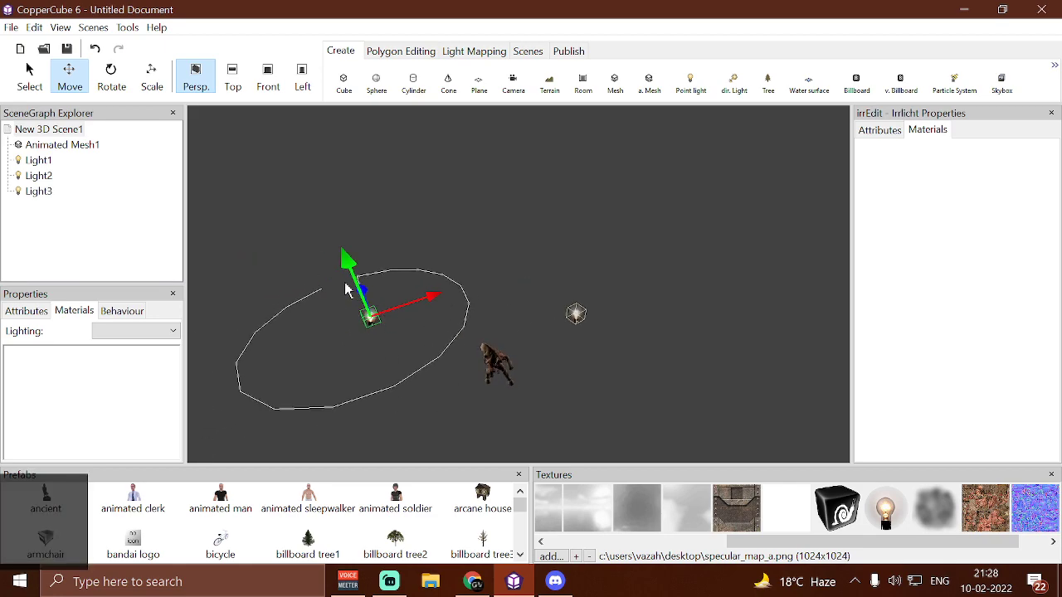
pyautogui.moveTo(365, 295); pyautogui.dragTo(498, 379)
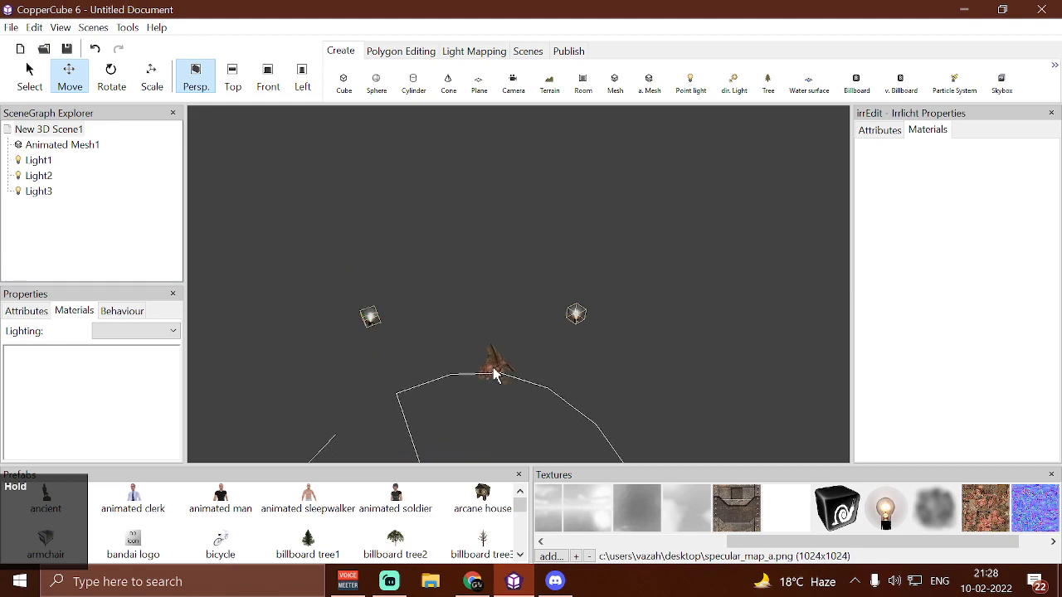
pyautogui.moveTo(495, 367); pyautogui.dragTo(521, 372, button='right')
pyautogui.scroll(-3, 521, 371)
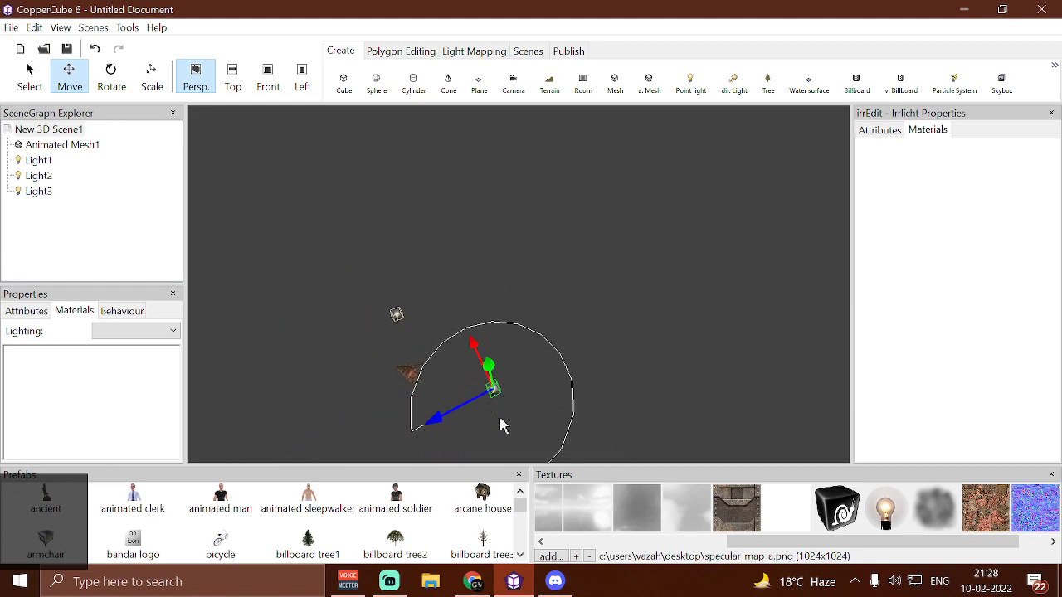
# Add two more point light copies and spread the lights so that all five surround the animated mesh
pyautogui.moveTo(437, 423); pyautogui.dragTo(387, 435)
pyautogui.moveTo(383, 372); pyautogui.dragTo(407, 340)
pyautogui.moveTo(323, 411); pyautogui.dragTo(447, 348)
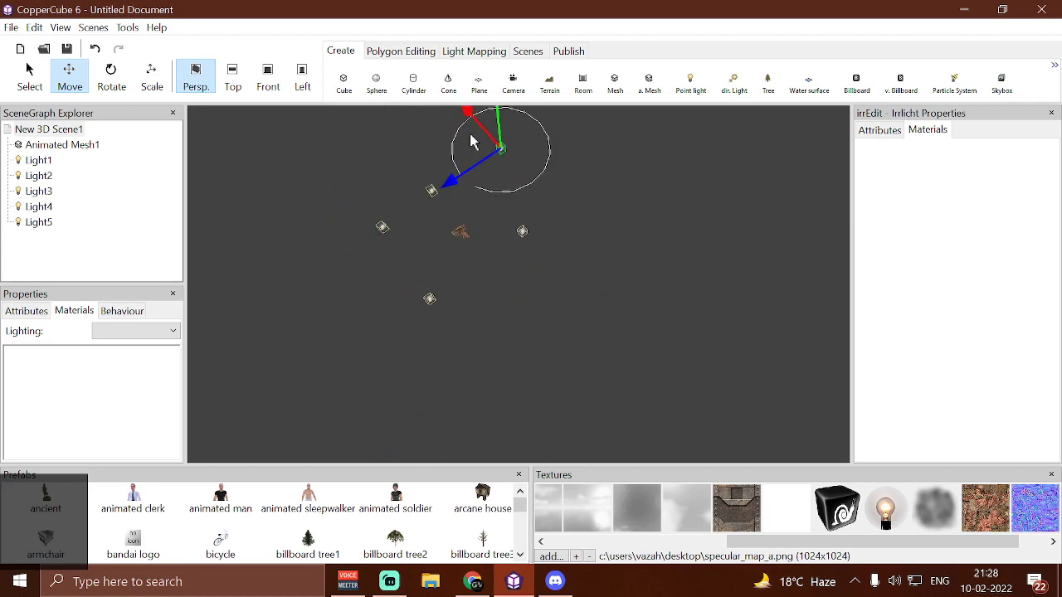
pyautogui.moveTo(467, 121); pyautogui.dragTo(510, 197)
pyautogui.click(522, 233)
pyautogui.click(591, 246)
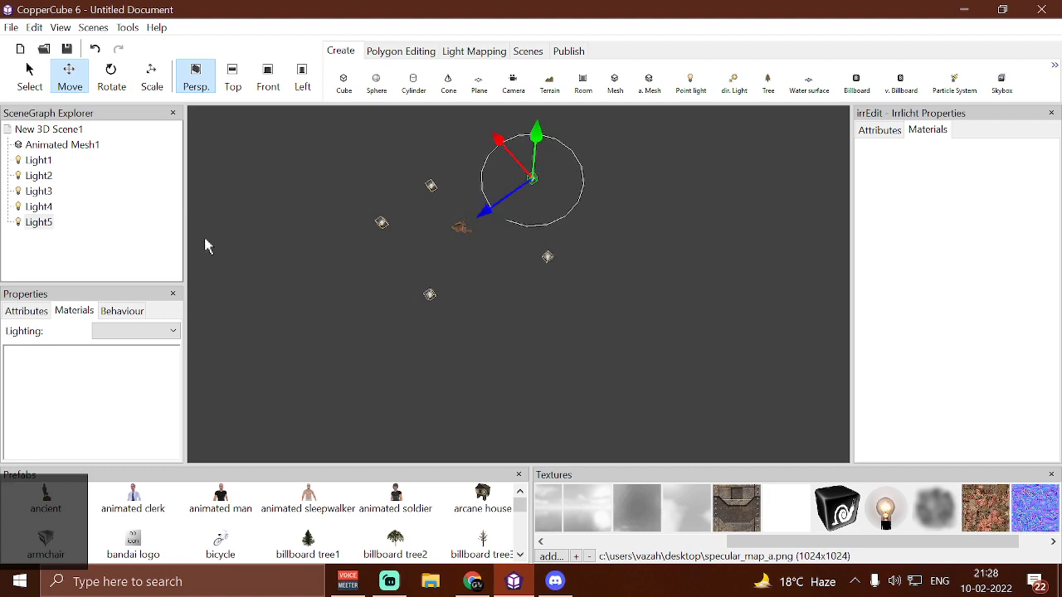
# Inspect the lit mesh up close and reopen the shader action of the scene's key-press behavior
pyautogui.click(33, 131)
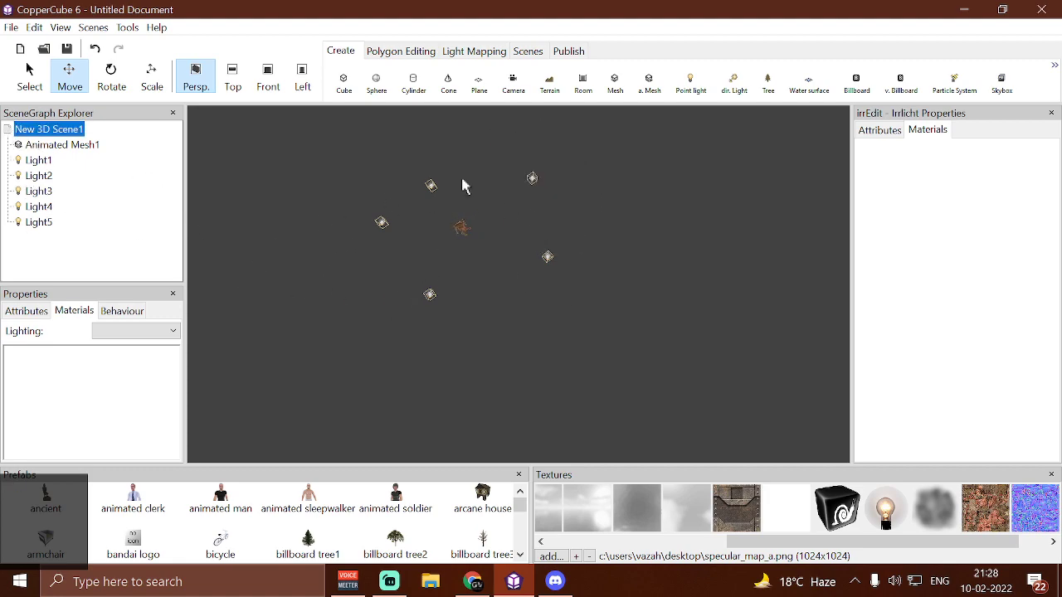
pyautogui.scroll(7, 442, 278)
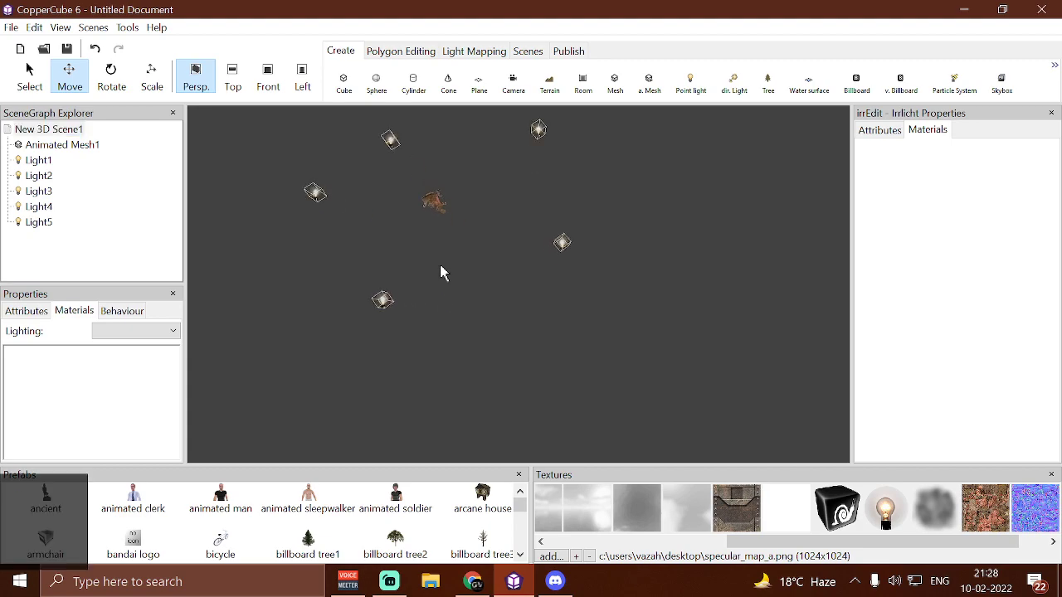
pyautogui.moveTo(413, 219); pyautogui.dragTo(457, 349)
pyautogui.click(457, 348)
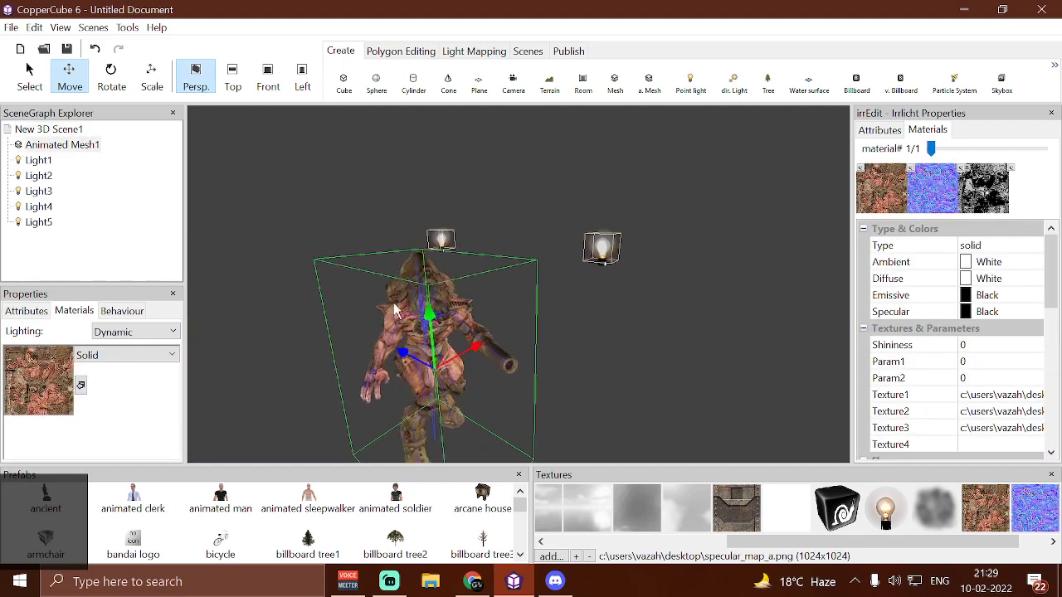
pyautogui.click(70, 144)
pyautogui.click(72, 130)
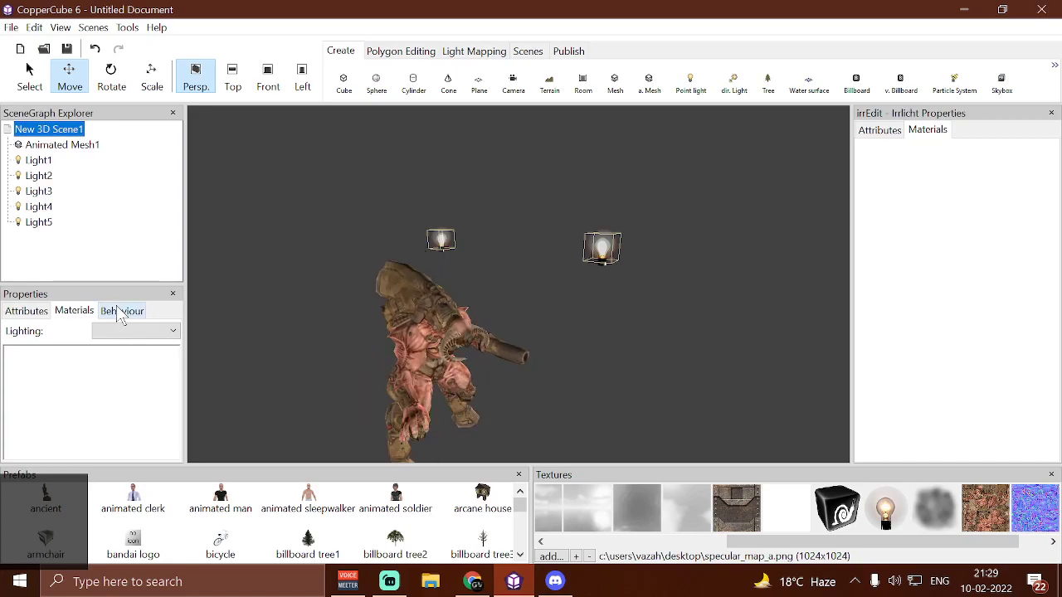
pyautogui.click(122, 311)
pyautogui.click(116, 332)
pyautogui.click(166, 416)
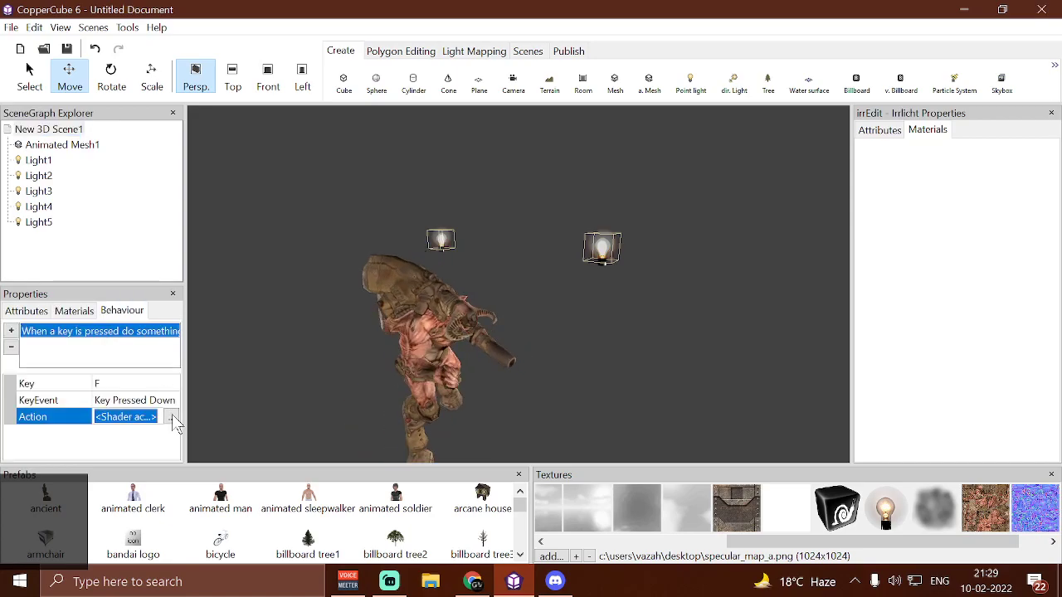
pyautogui.click(173, 418)
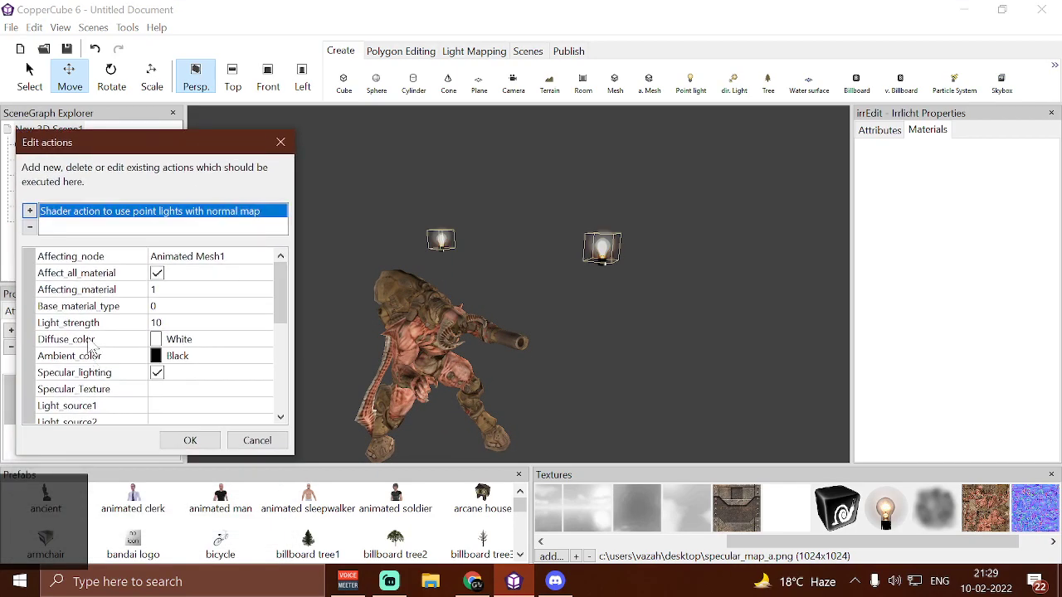
pyautogui.moveTo(152, 148); pyautogui.dragTo(301, 127)
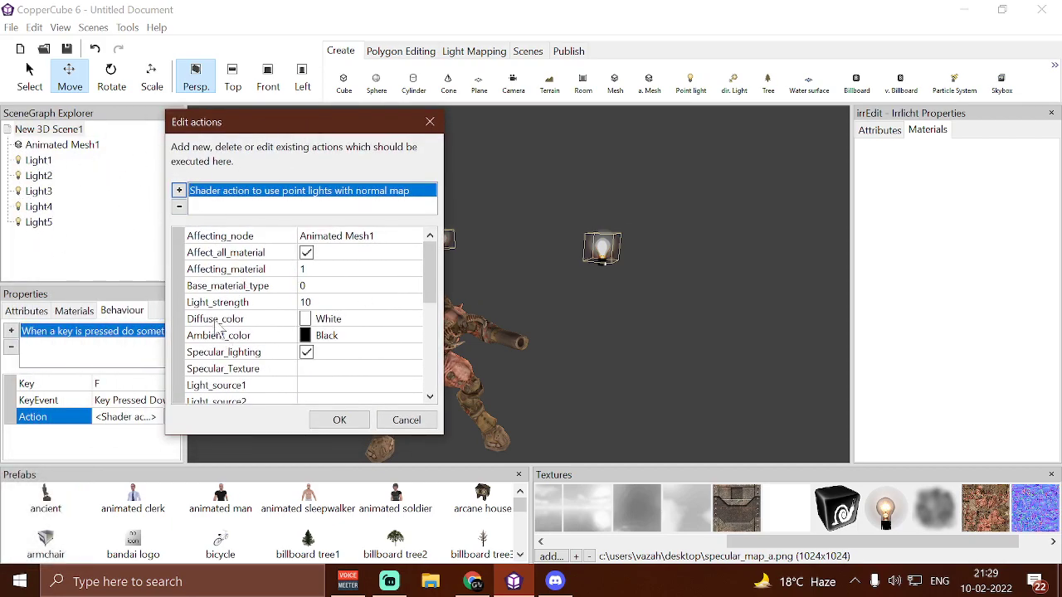
# Assign Light1 to Light_source1 and Light2 to Light_source2 in the shader action
pyautogui.scroll(-3, 262, 385)
pyautogui.scroll(2, 290, 311)
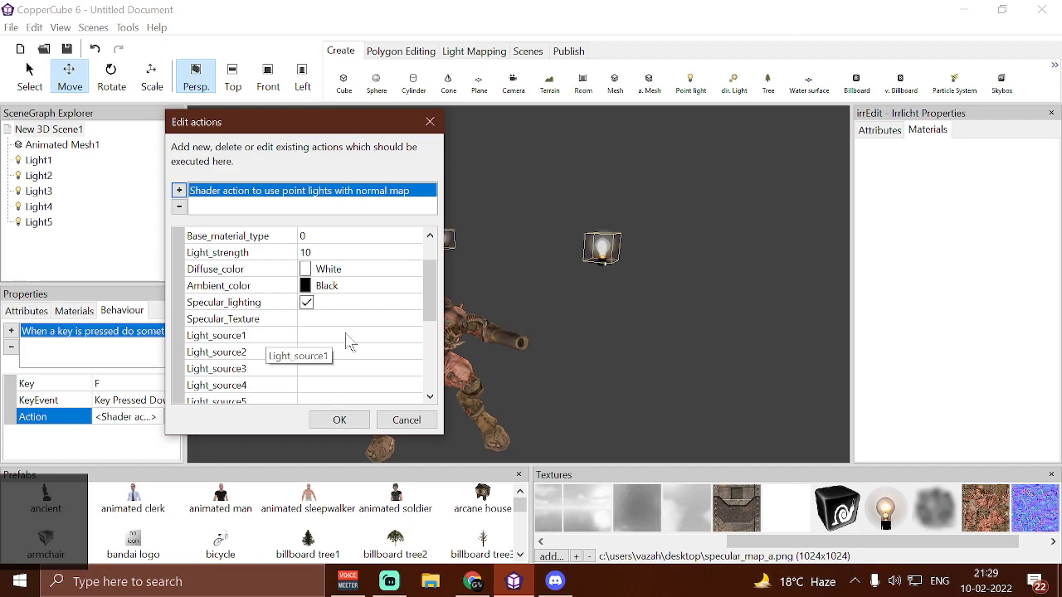
pyautogui.click(348, 339)
pyautogui.click(348, 338)
pyautogui.click(341, 368)
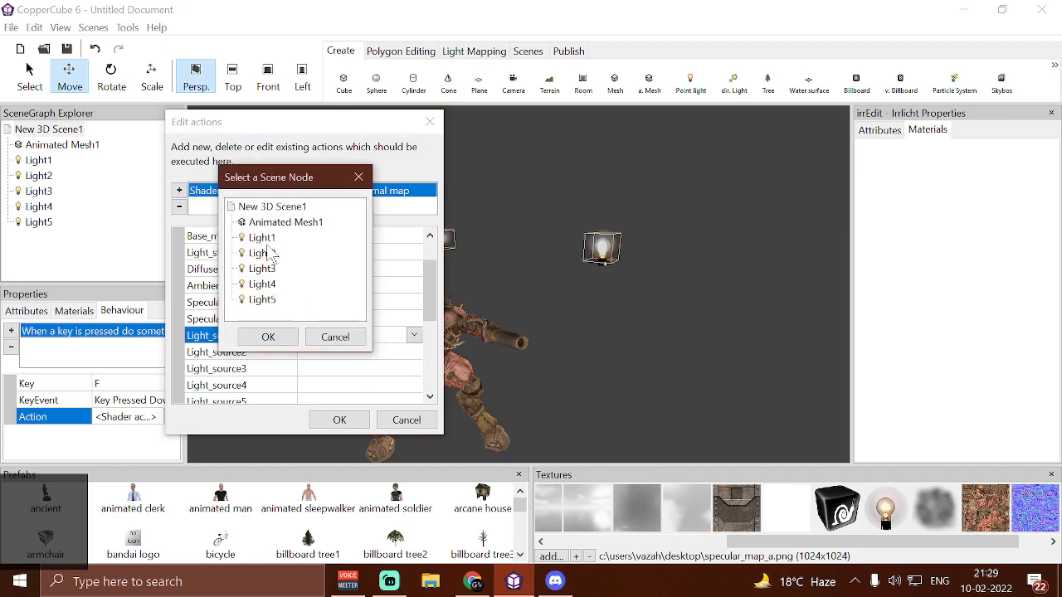
pyautogui.click(282, 338)
pyautogui.click(351, 355)
pyautogui.click(351, 355)
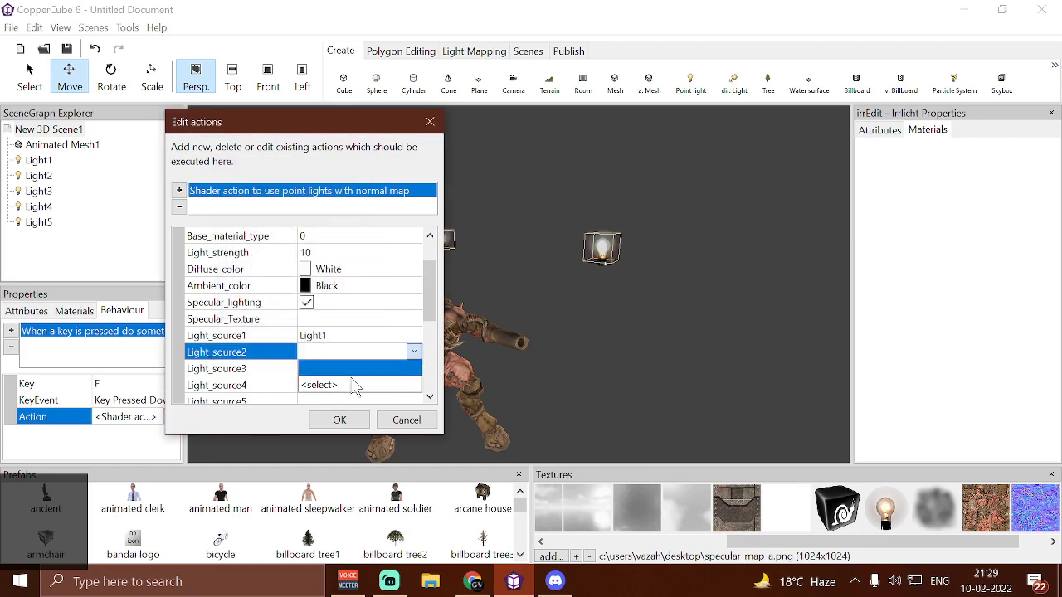
pyautogui.click(355, 388)
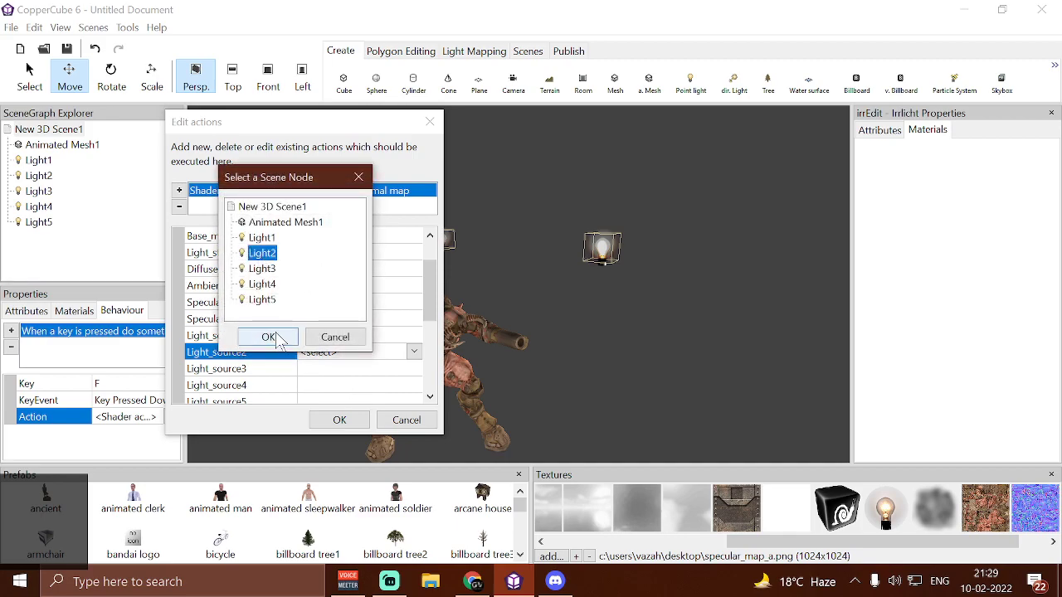
pyautogui.click(276, 339)
# Assign Light3 to Light_source3 and Light4 to Light_source4 in the shader action
pyautogui.click(348, 368)
pyautogui.click(349, 369)
pyautogui.click(332, 401)
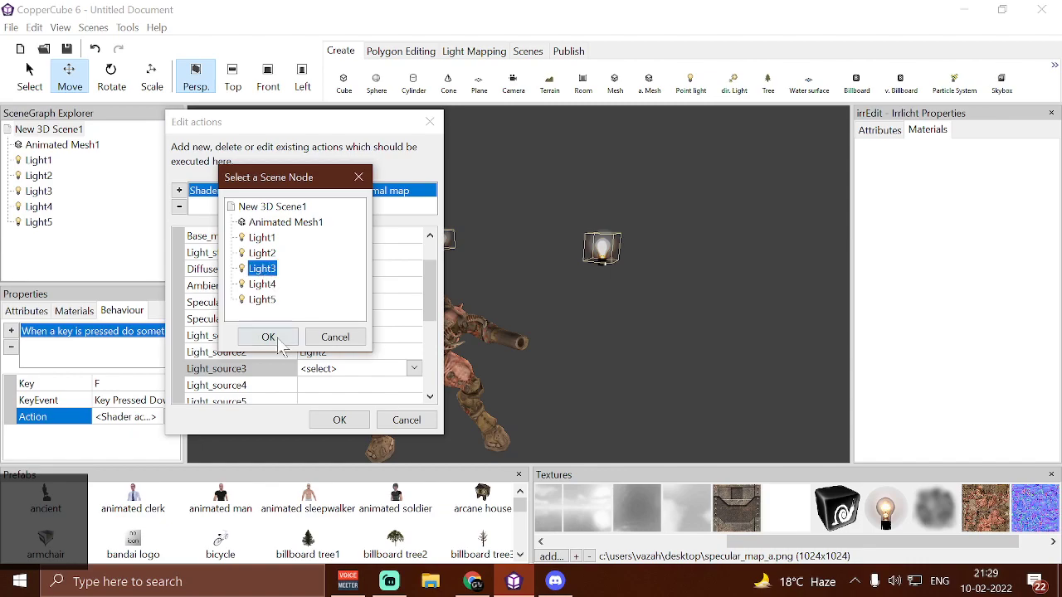
pyautogui.click(278, 340)
pyautogui.click(311, 384)
pyautogui.click(311, 385)
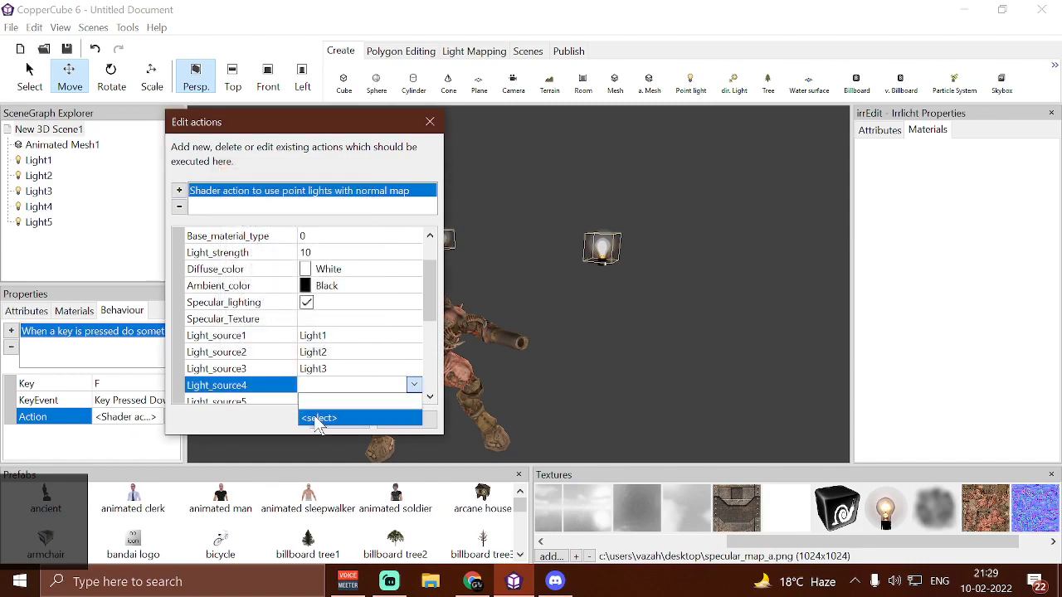
pyautogui.click(317, 418)
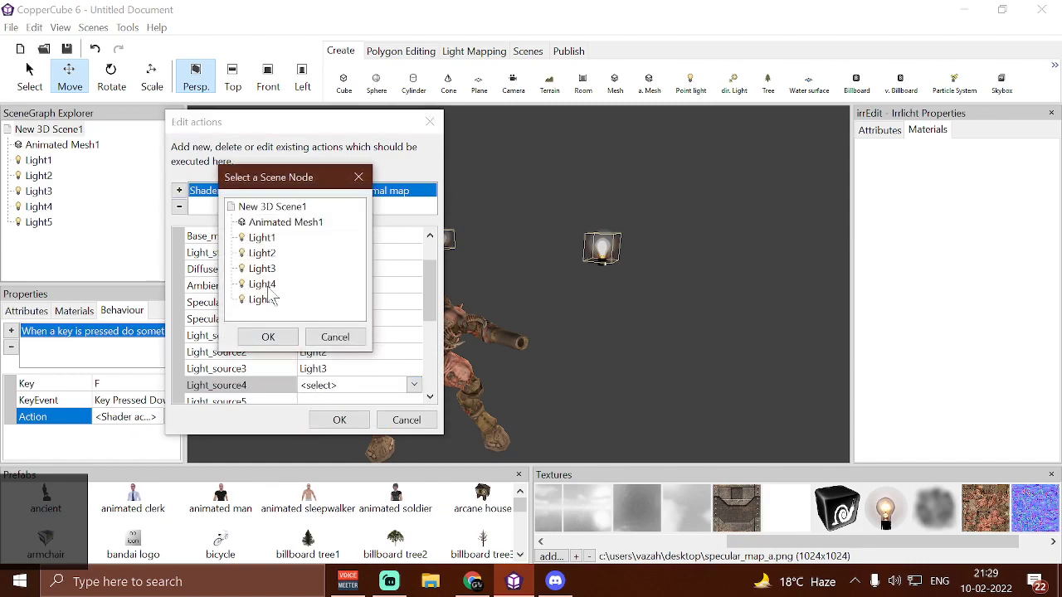
pyautogui.click(281, 340)
# Assign Light5 to Light_source5 and accept the shader action
pyautogui.scroll(-1, 331, 368)
pyautogui.click(332, 352)
pyautogui.click(332, 352)
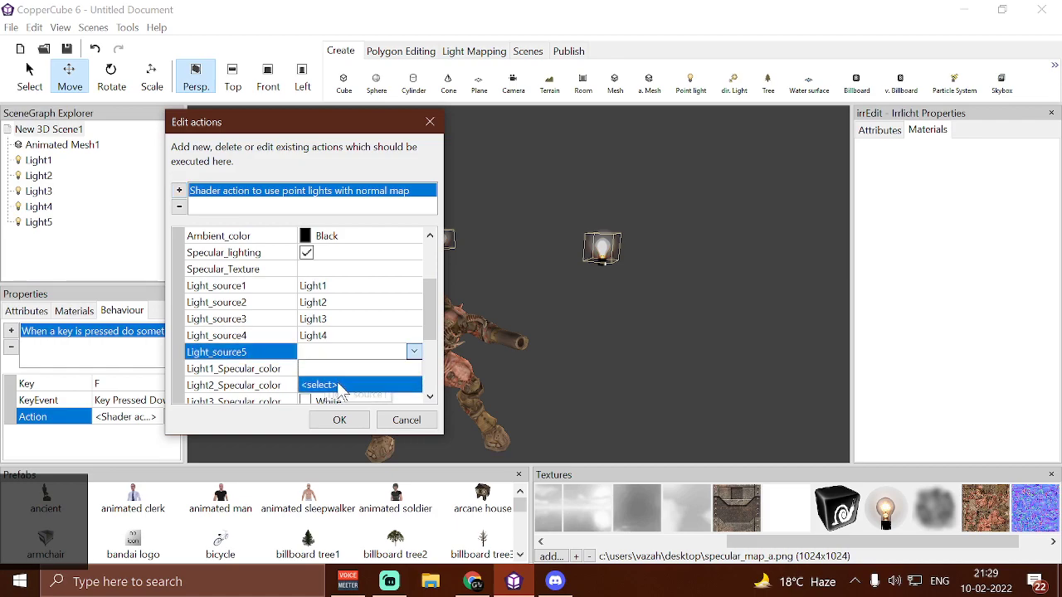
pyautogui.click(332, 385)
pyautogui.click(269, 337)
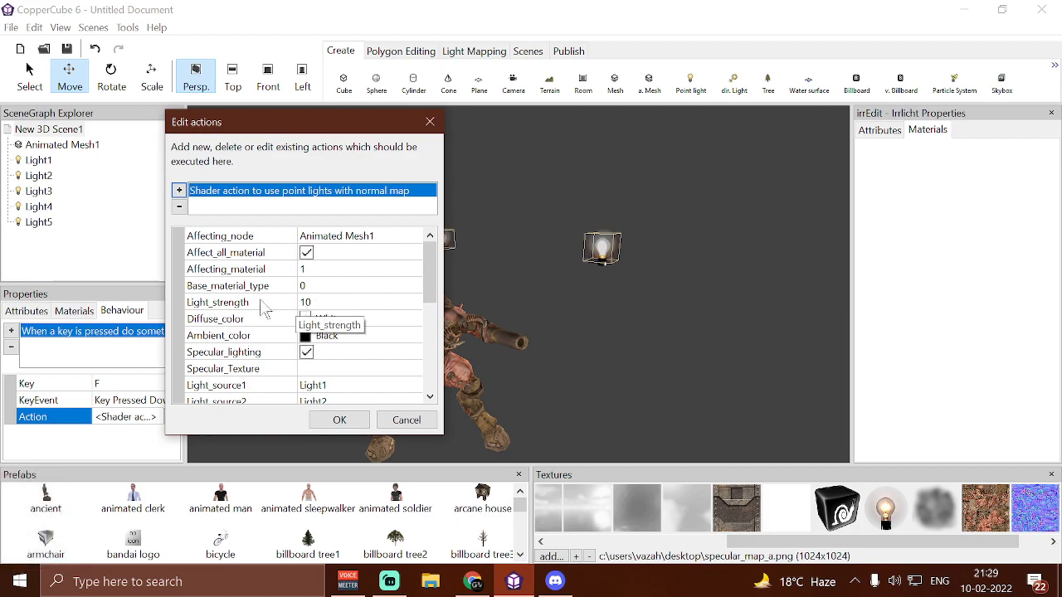
pyautogui.click(337, 421)
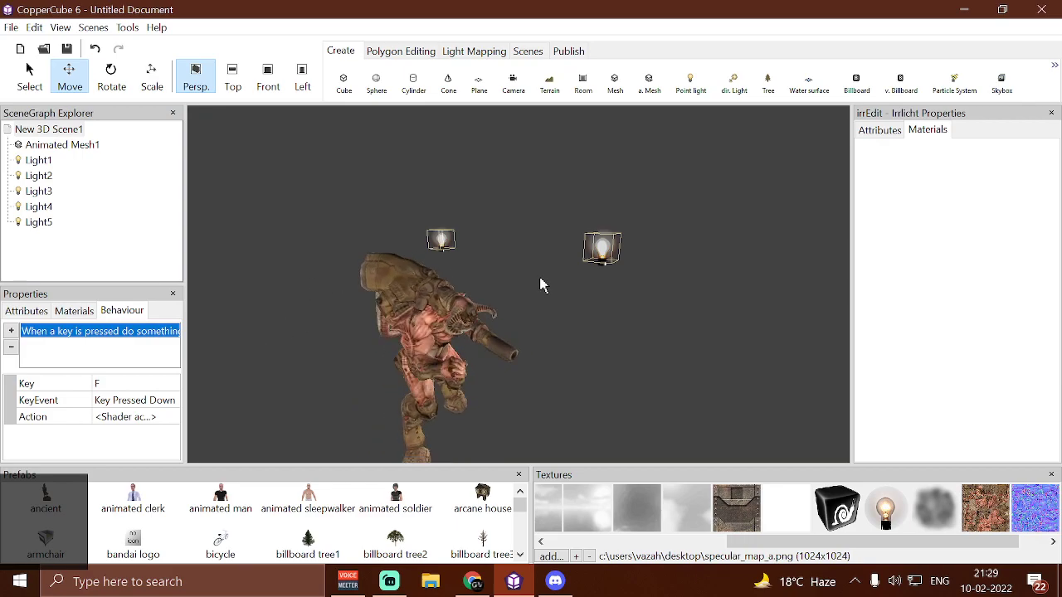
# Select Light1 and examine its color and radius attributes
pyautogui.click(601, 252)
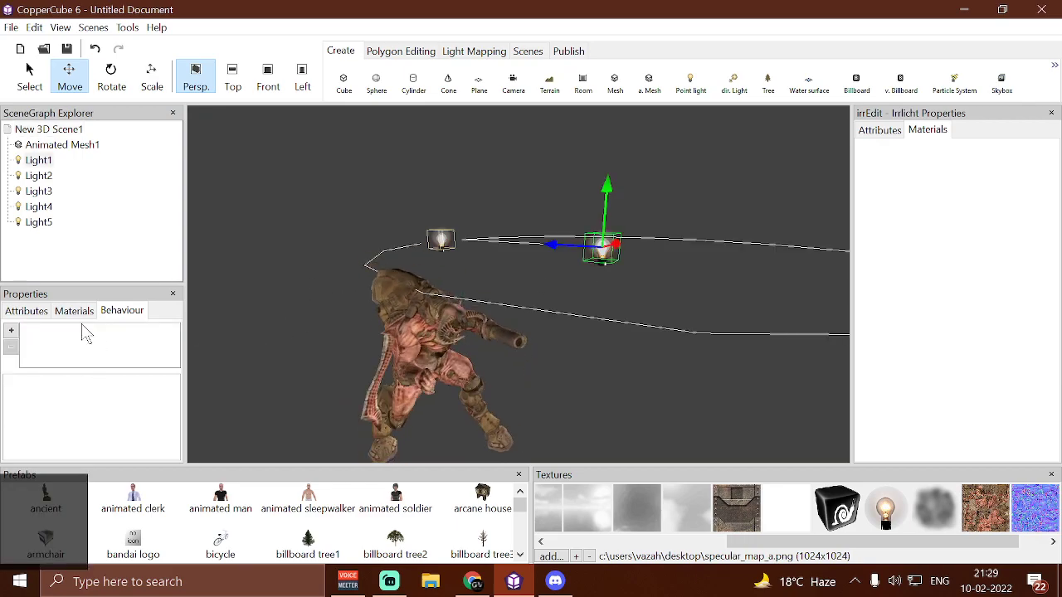
pyautogui.click(46, 314)
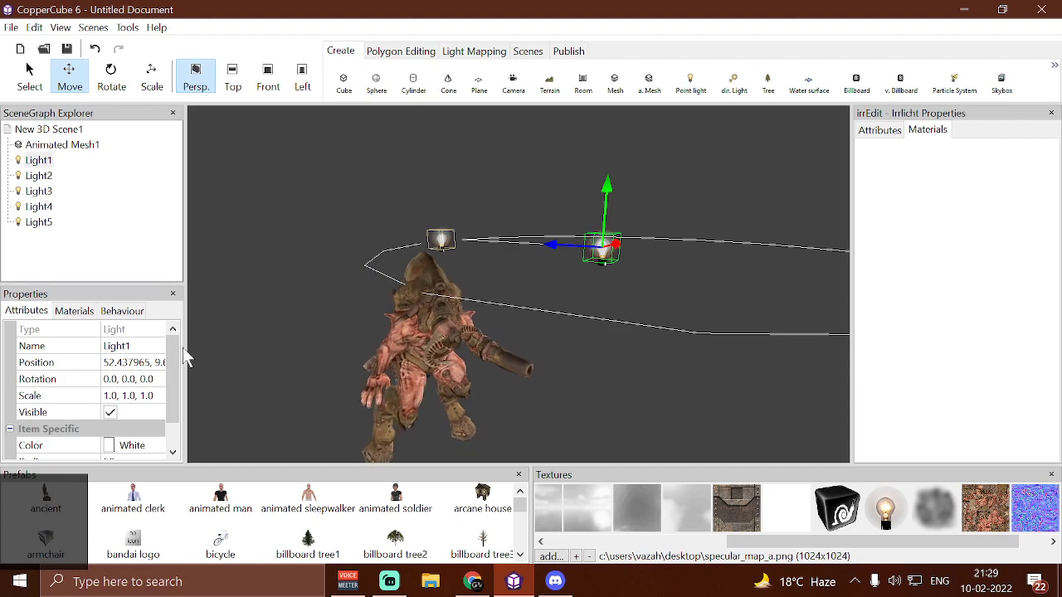
pyautogui.moveTo(168, 353); pyautogui.dragTo(184, 424)
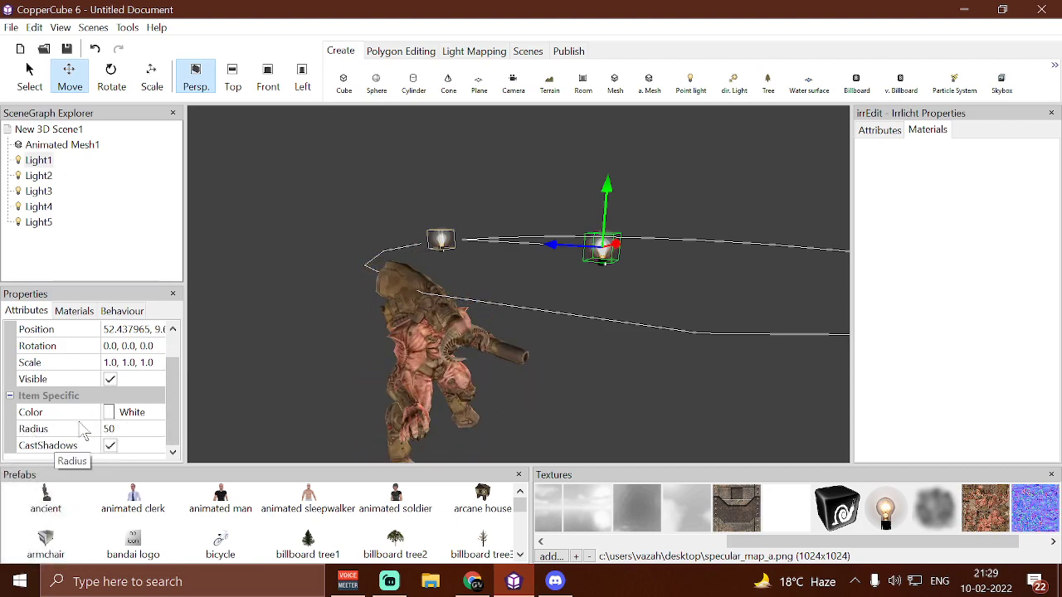
# Set Light_strength to 40 in the scene's key-press shader action and accept it
pyautogui.click(110, 264)
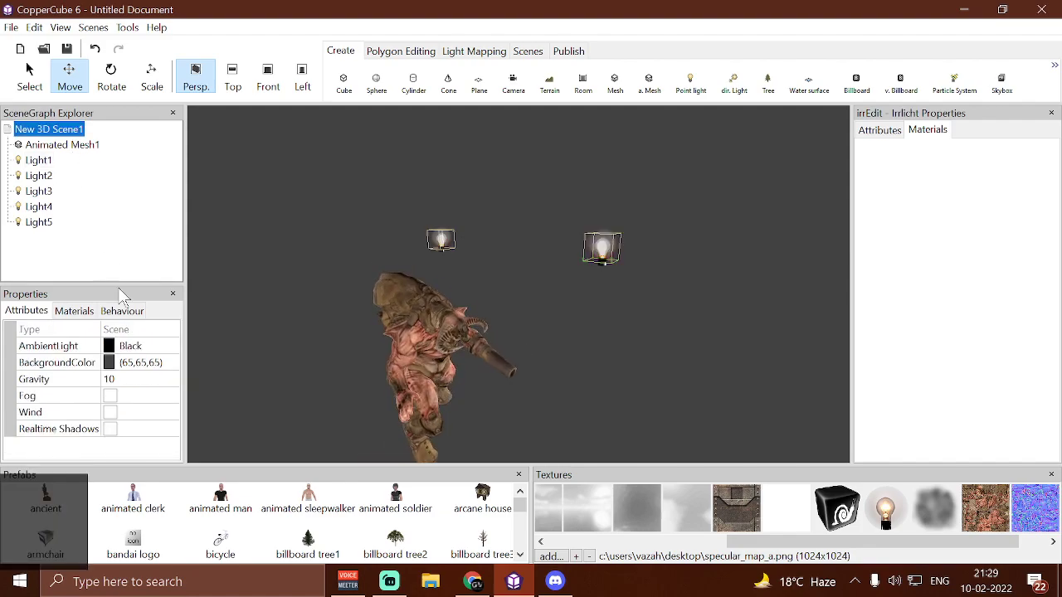
pyautogui.click(130, 313)
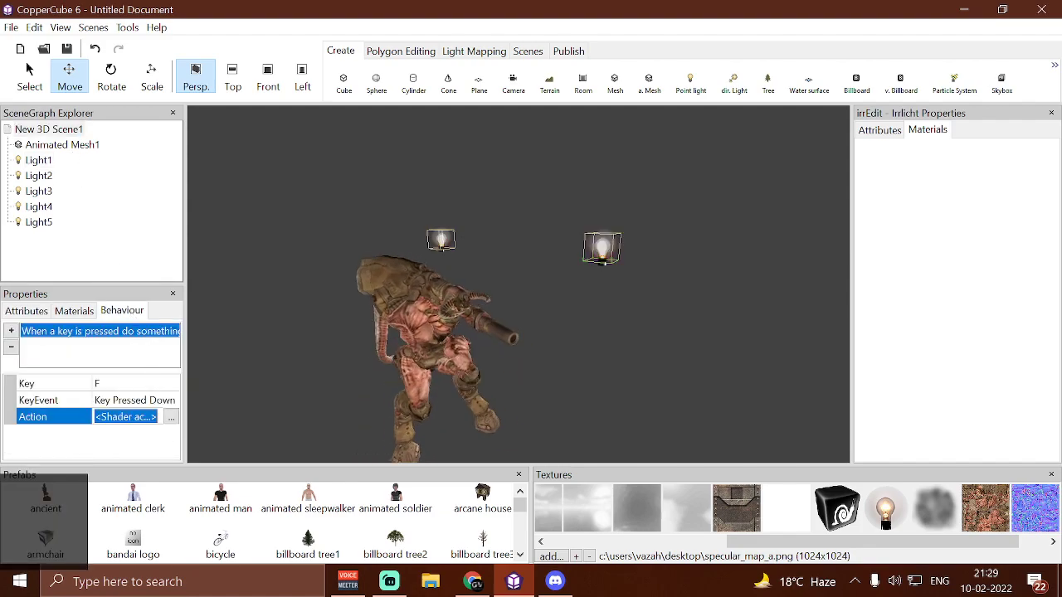
pyautogui.click(171, 416)
pyautogui.scroll(-3, 171, 426)
pyautogui.scroll(3, 166, 424)
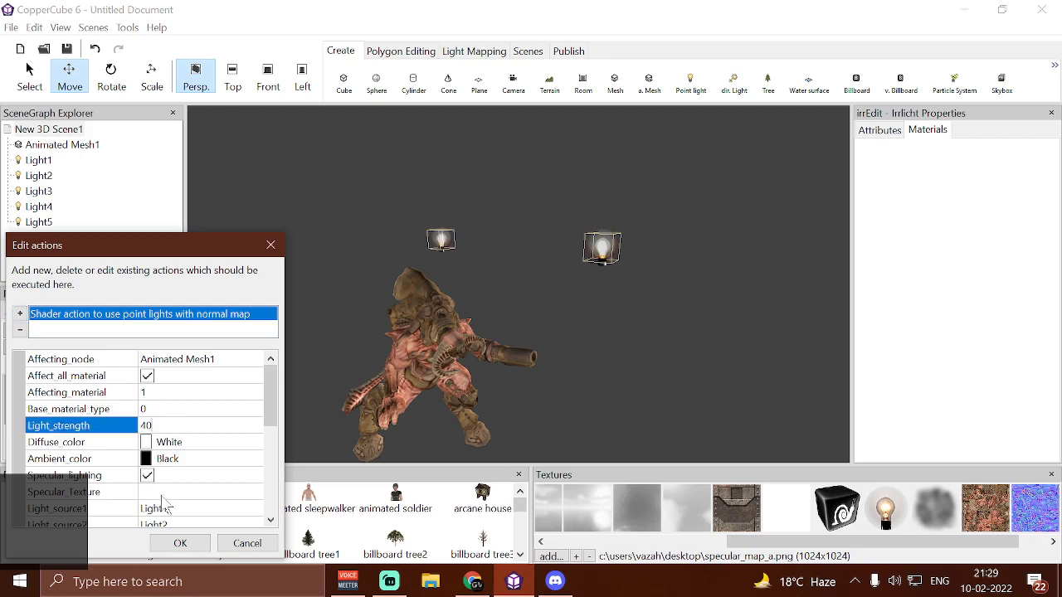
pyautogui.click(196, 543)
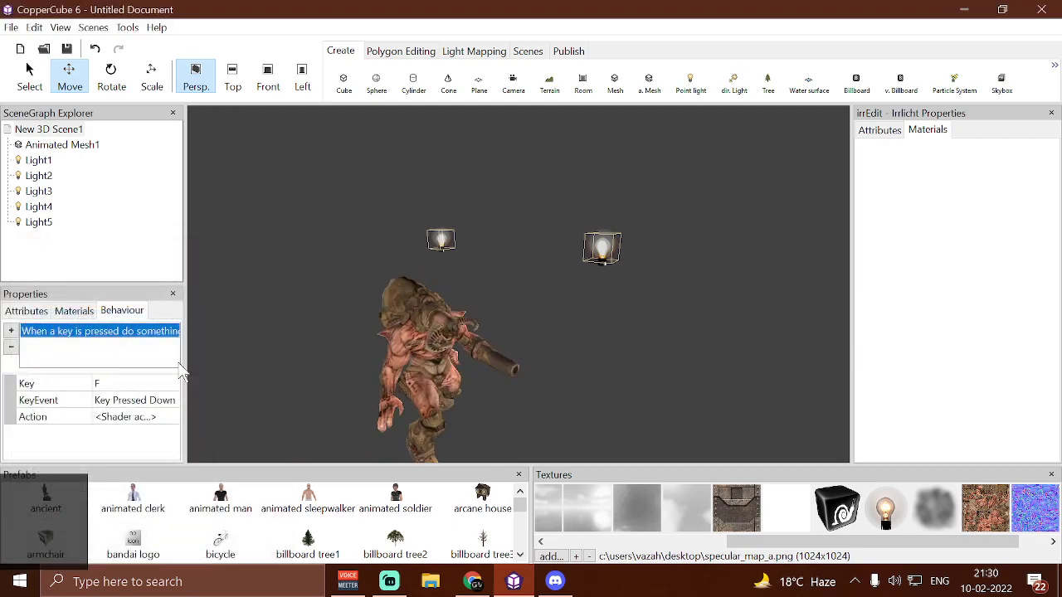
# Review the shader action's light strength, diffuse and ambient colors, specular settings and light sources, and accept the dialog
pyautogui.click(179, 420)
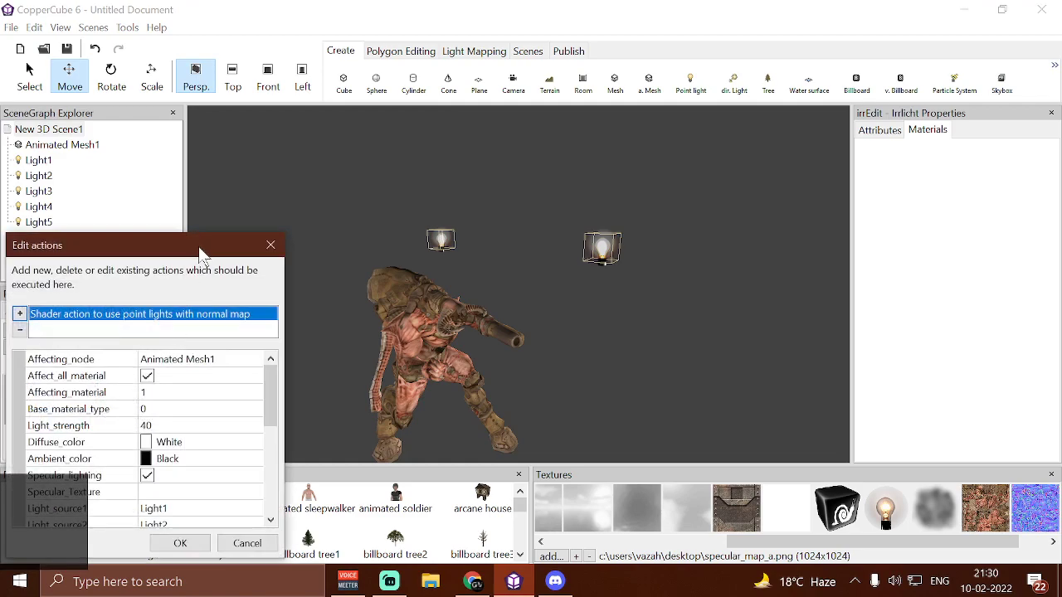
pyautogui.moveTo(199, 252); pyautogui.dragTo(358, 143)
pyautogui.scroll(-3, 371, 296)
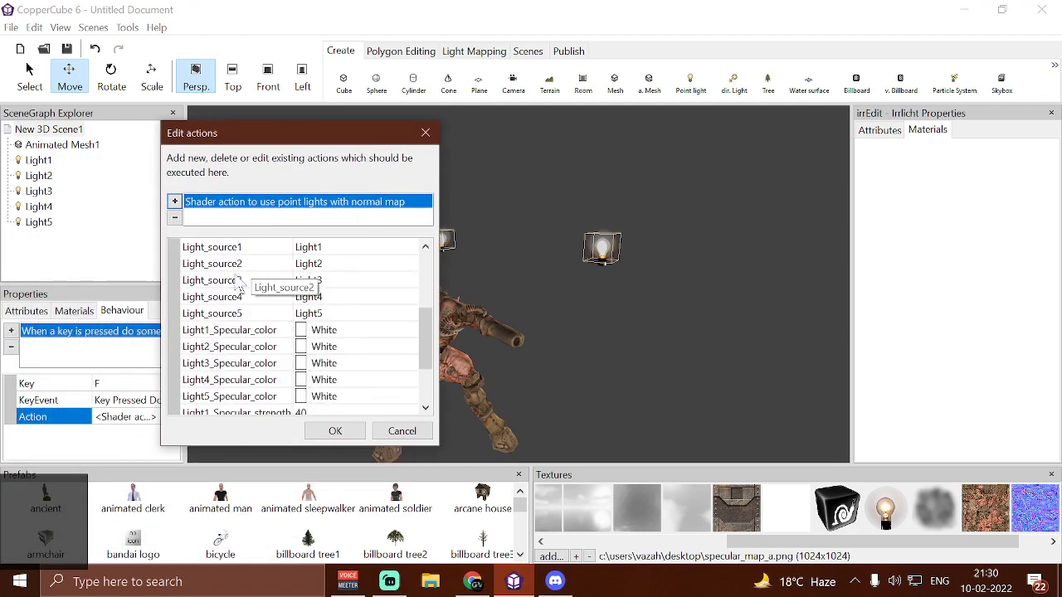
pyautogui.scroll(2, 237, 355)
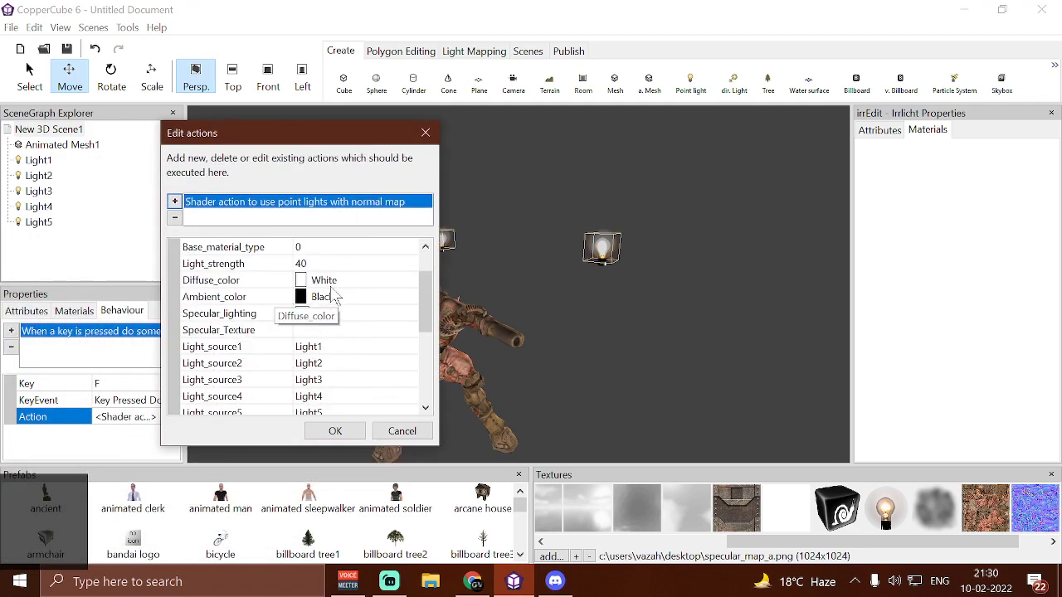
pyautogui.click(302, 314)
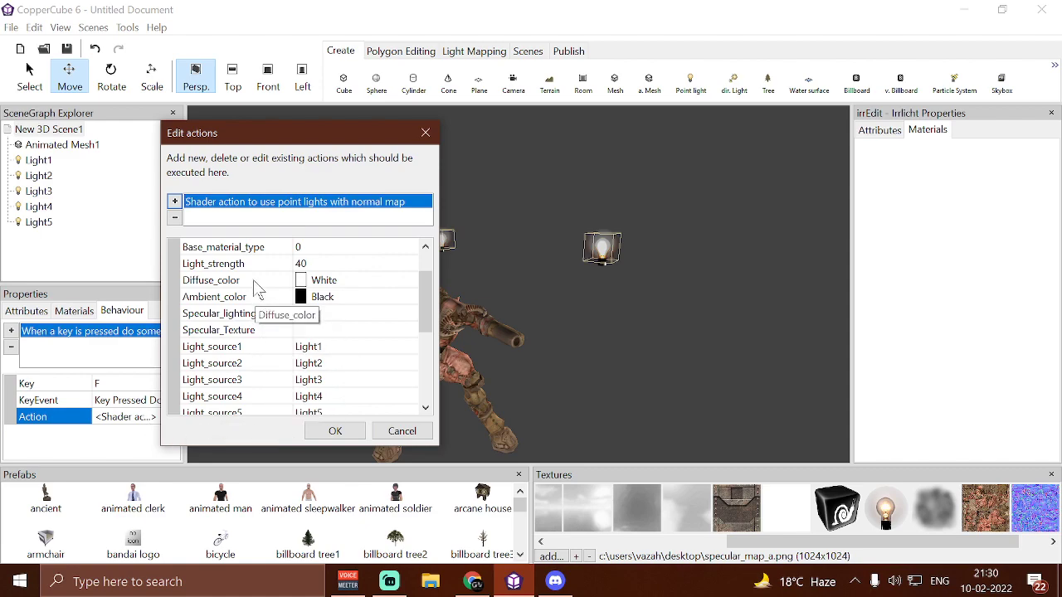
pyautogui.scroll(-5, 330, 369)
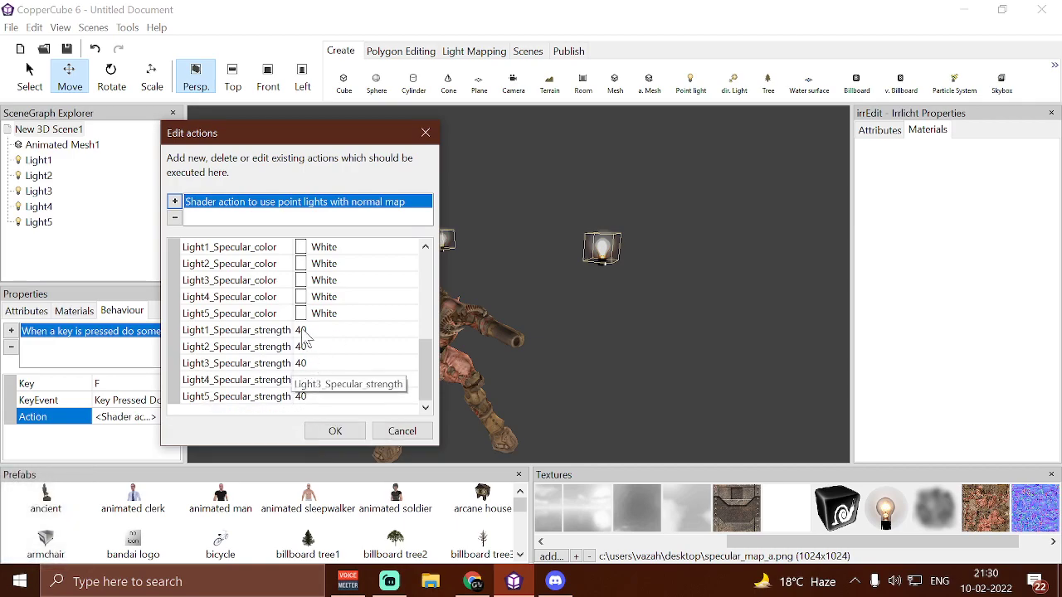
pyautogui.scroll(2, 303, 332)
pyautogui.scroll(3, 301, 348)
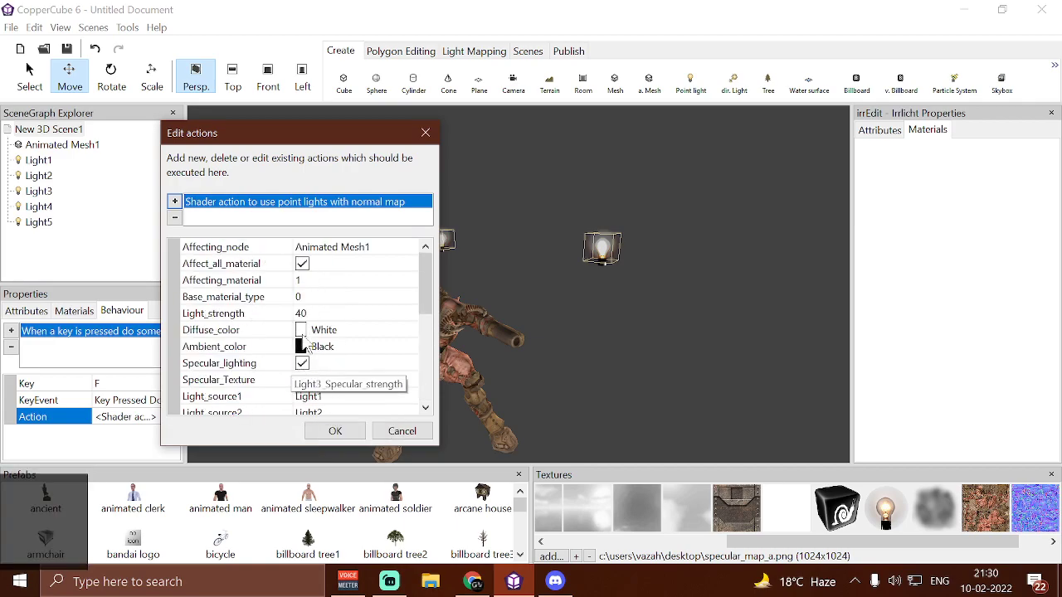
pyautogui.scroll(-3, 395, 315)
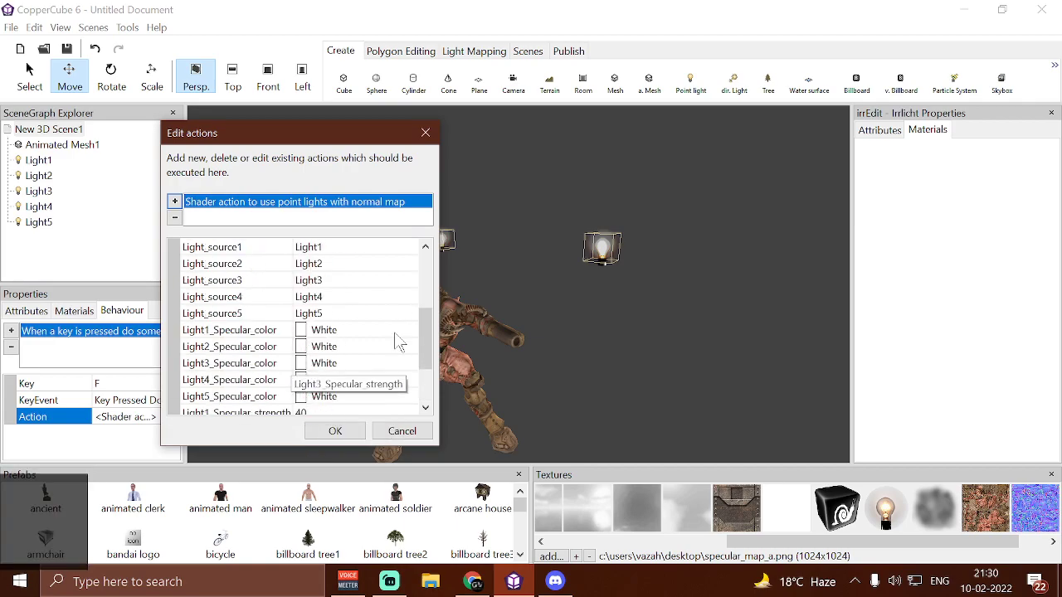
pyautogui.click(332, 432)
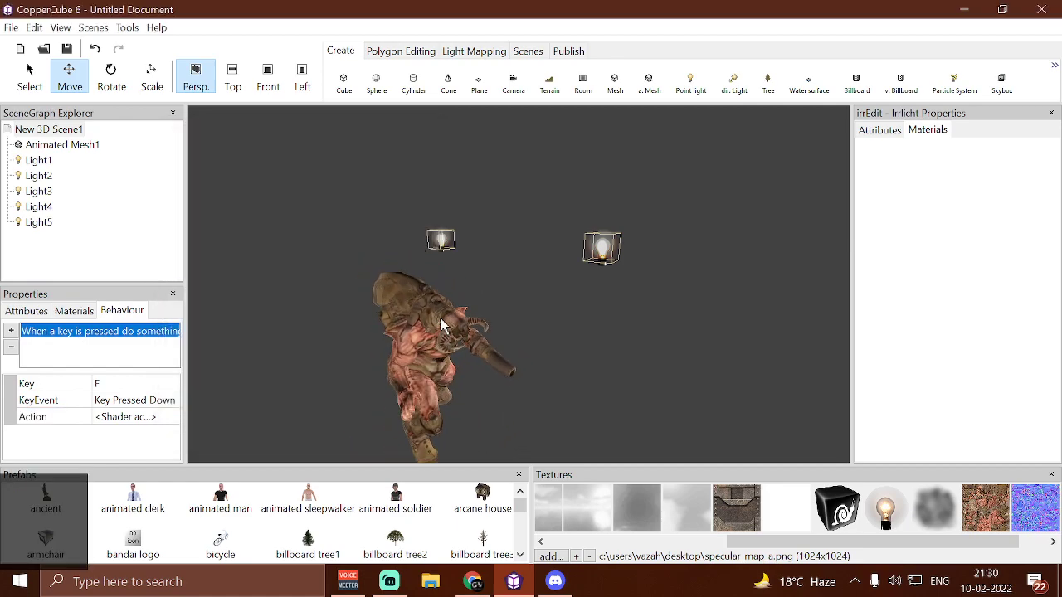
# Test-run the scene, view the animated mesh from several distances and angles, and close the test
pyautogui.press('F5')
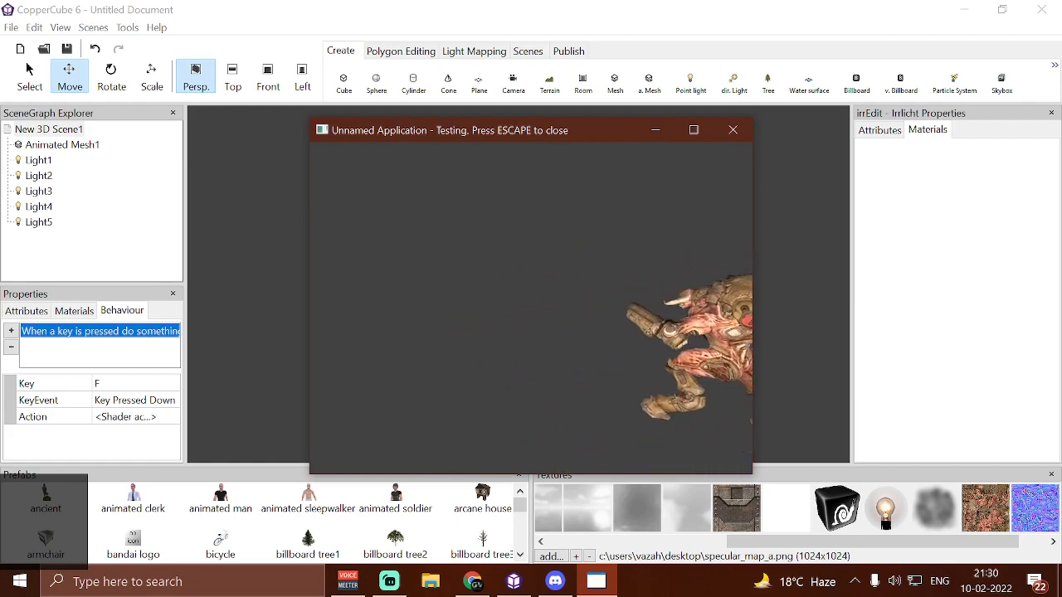
pyautogui.press('a')
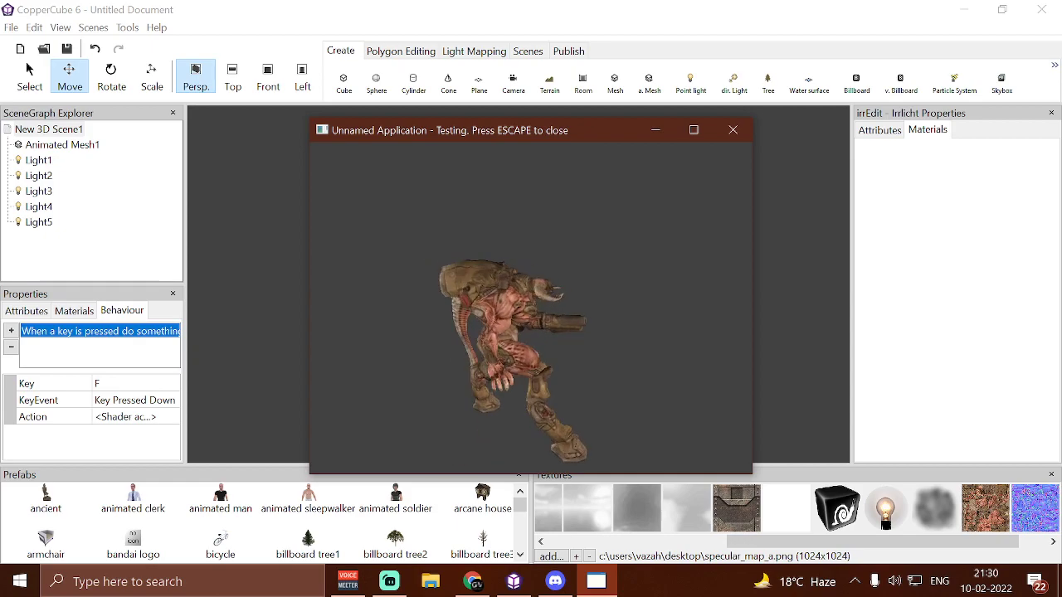
pyautogui.press('w')
pyautogui.press('a')
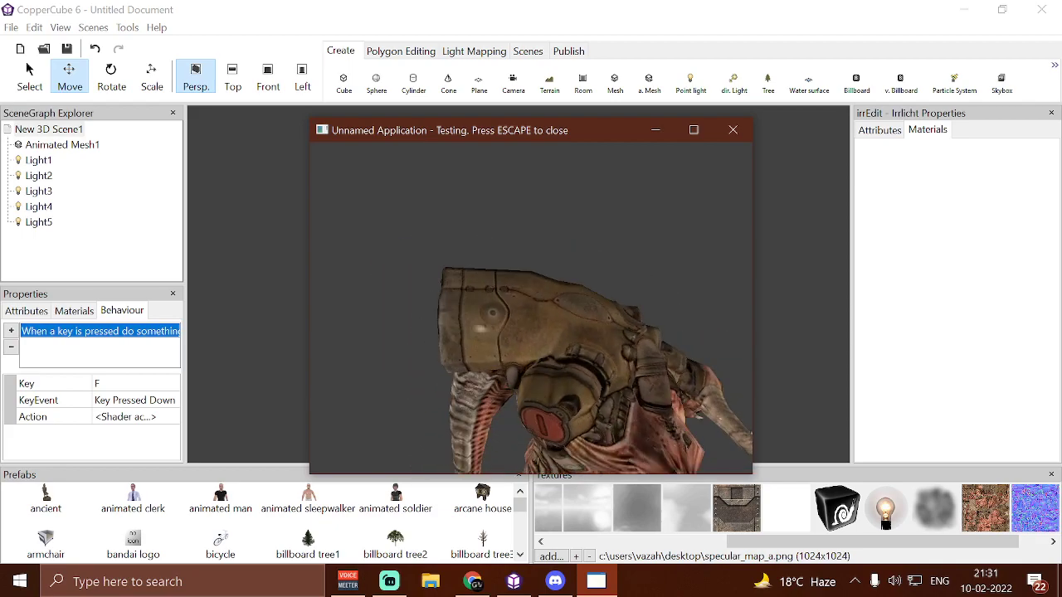
pyautogui.press('Escape')
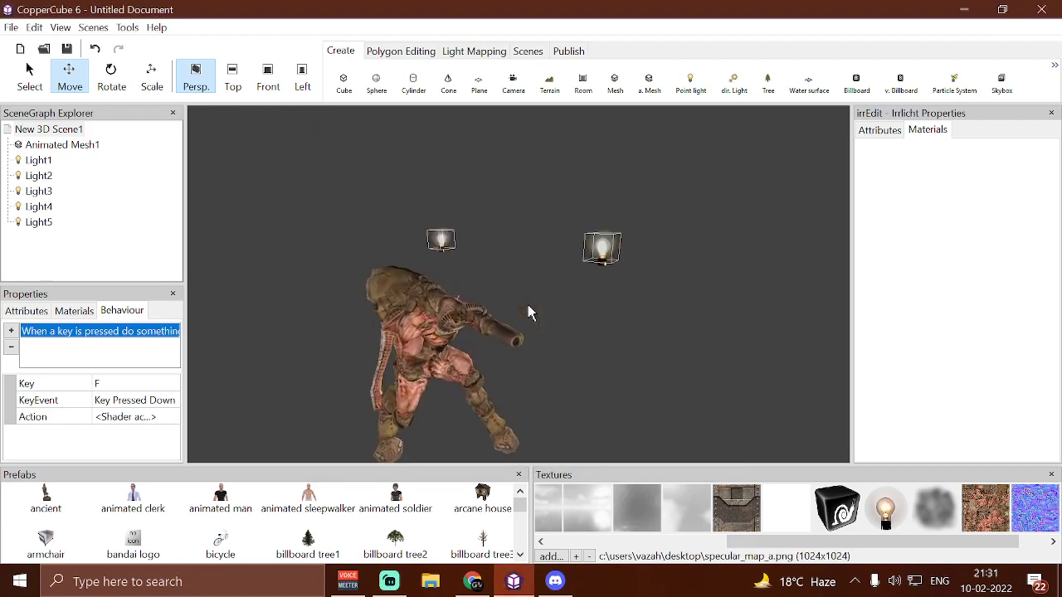
# Set the specular strength of Light1 through Light4 to 1 in the scene's key-press shader action and accept it
pyautogui.click(124, 416)
pyautogui.click(174, 416)
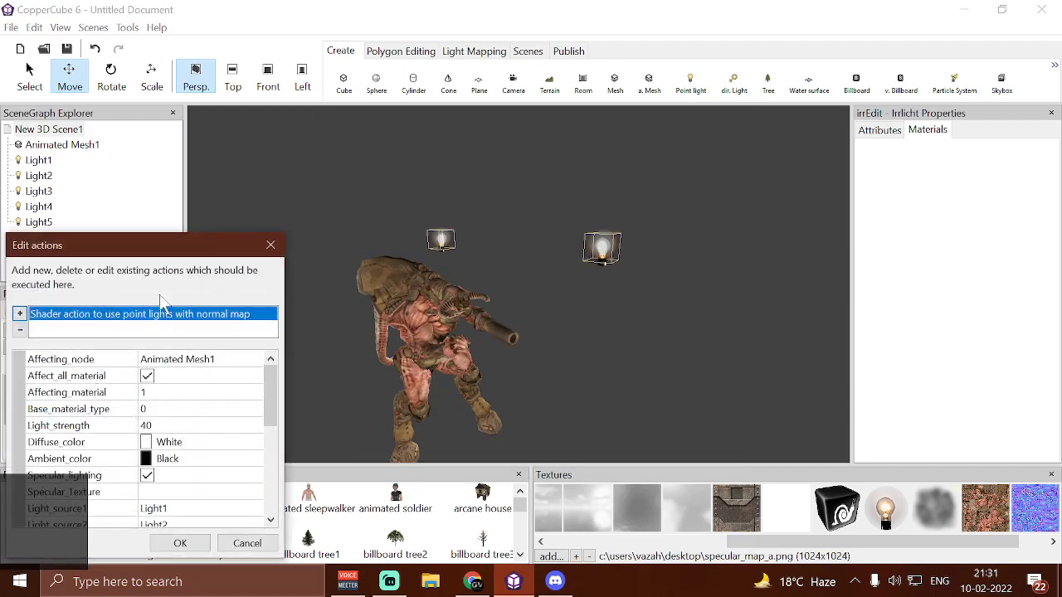
pyautogui.moveTo(152, 242); pyautogui.dragTo(287, 34)
pyautogui.scroll(-7, 297, 197)
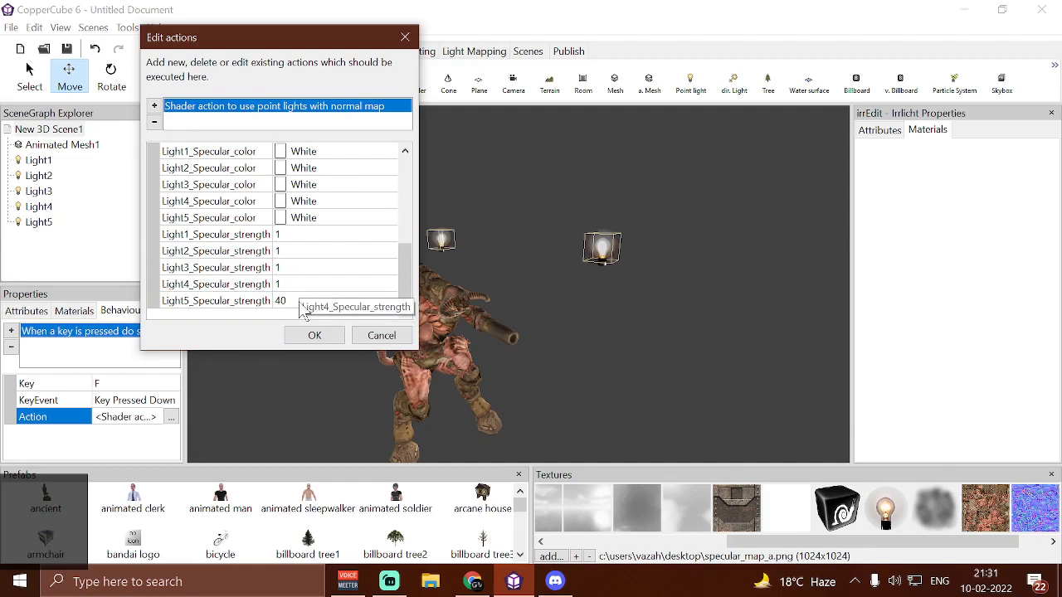
pyautogui.click(303, 336)
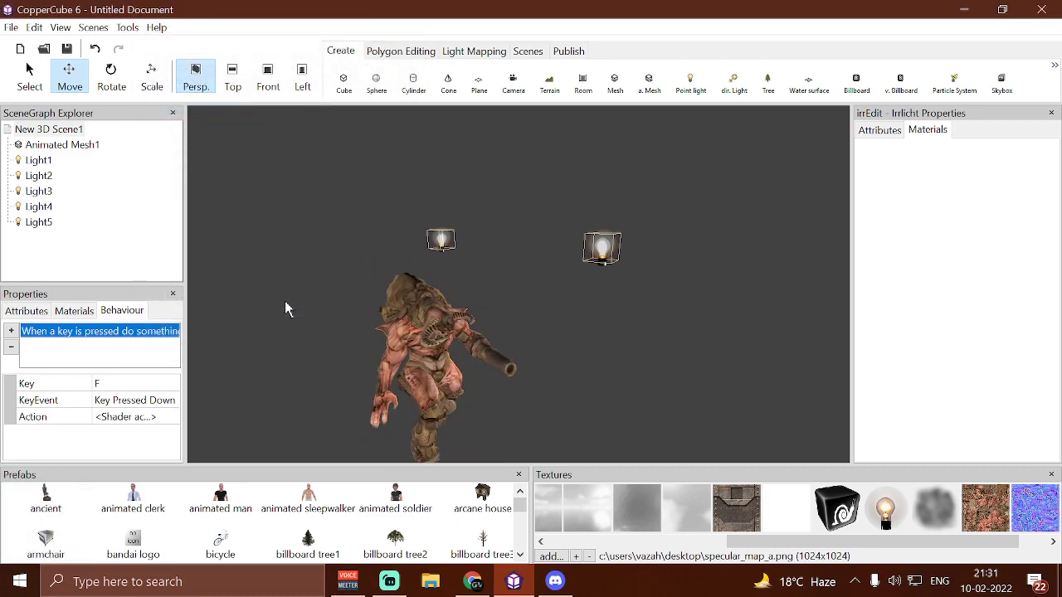
# Set the scene's background color to black
pyautogui.click(62, 131)
pyautogui.click(30, 310)
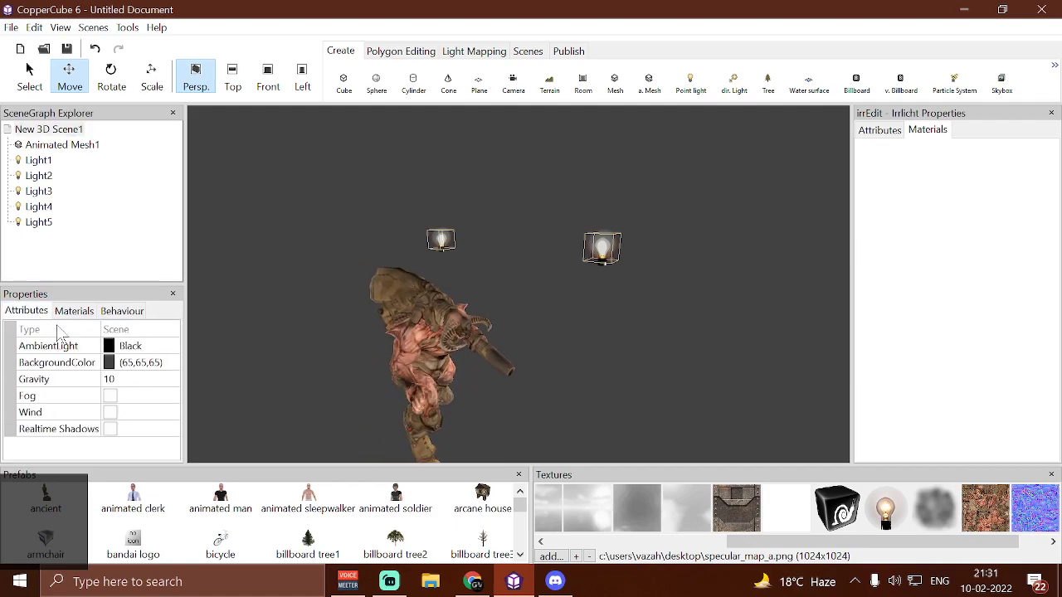
pyautogui.click(149, 363)
pyautogui.click(170, 364)
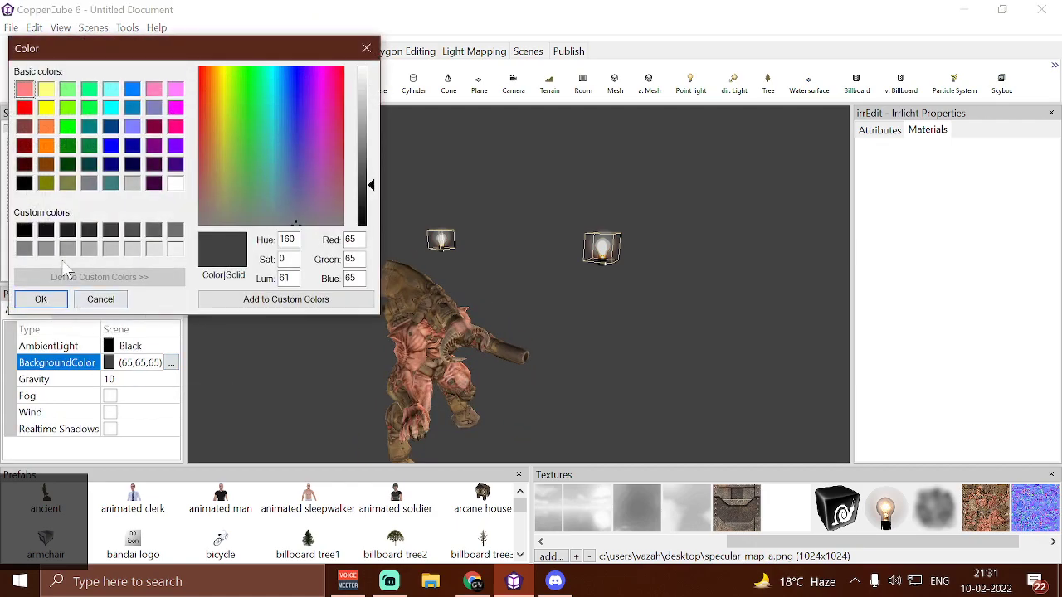
pyautogui.click(42, 299)
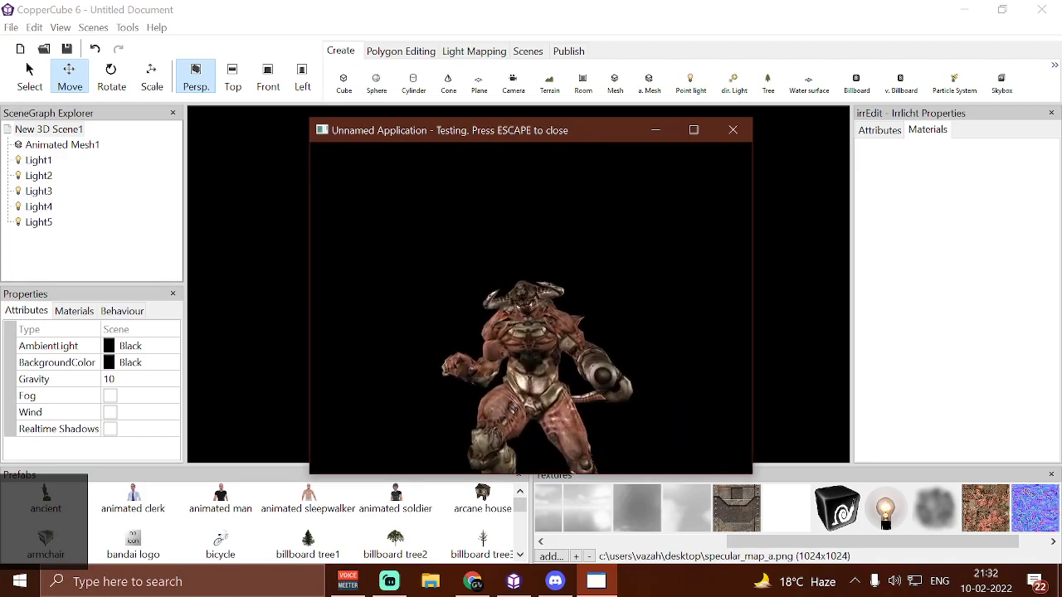
# Examine the shaded mesh from all sides in the test run against the black background, and close the test
pyautogui.press('w')
pyautogui.press('s')
pyautogui.press('w')
pyautogui.press('s')
pyautogui.press('a')
pyautogui.press('a')
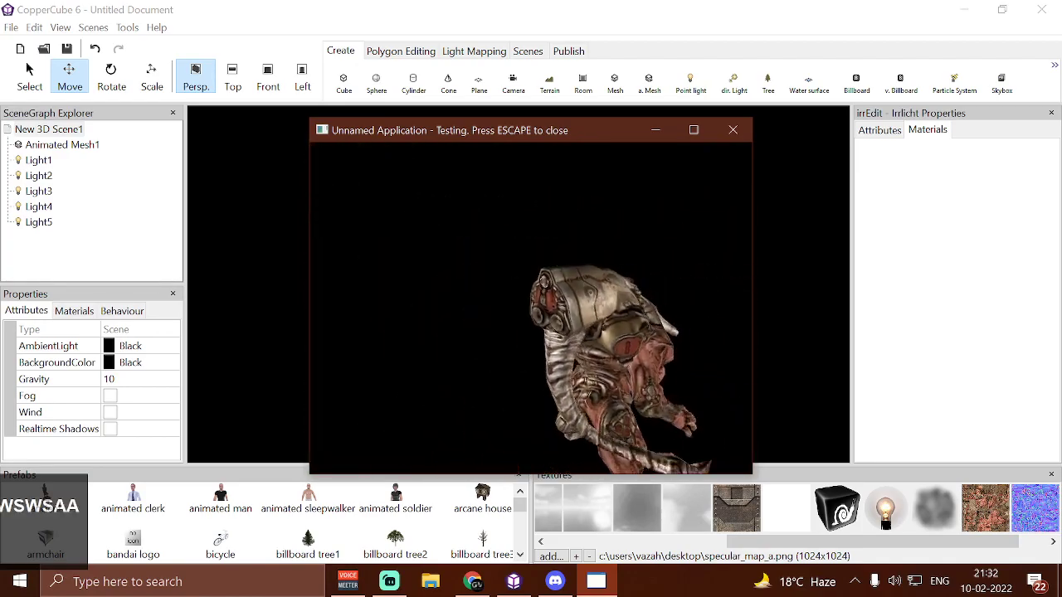
pyautogui.press('a')
pyautogui.press('w')
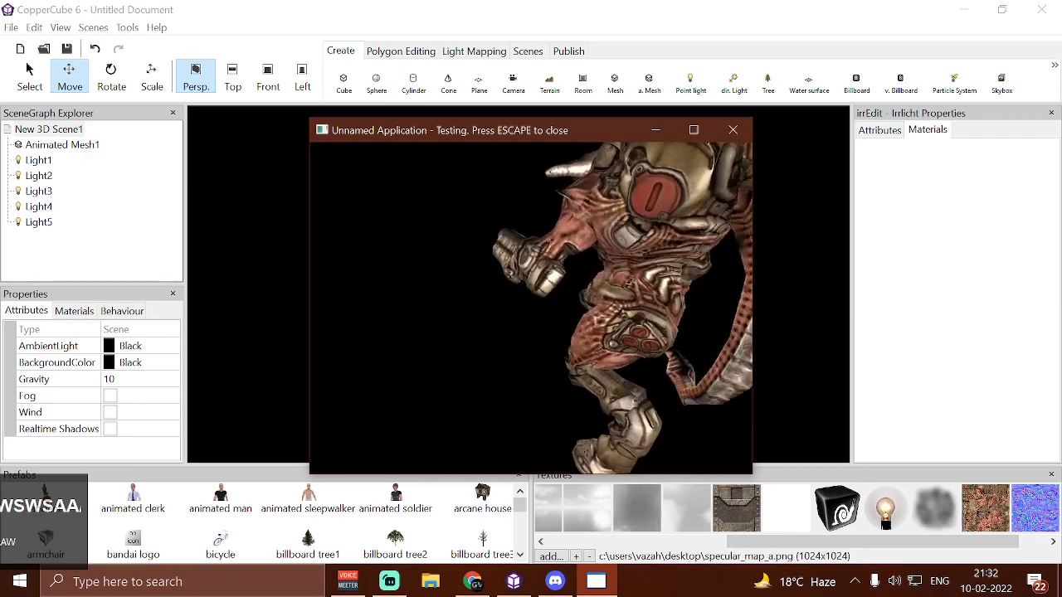
pyautogui.press('a')
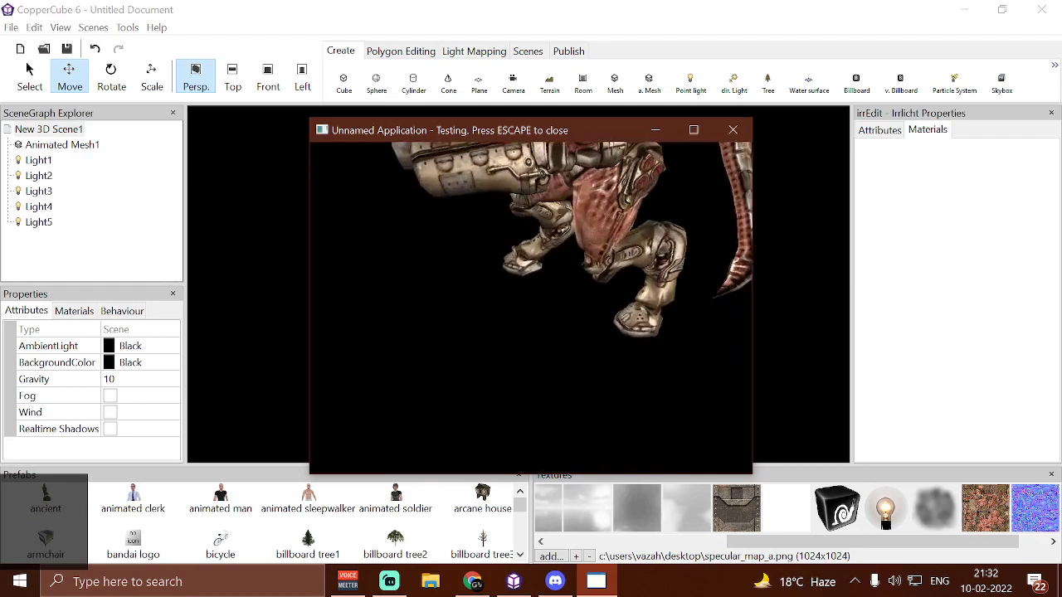
pyautogui.press('w')
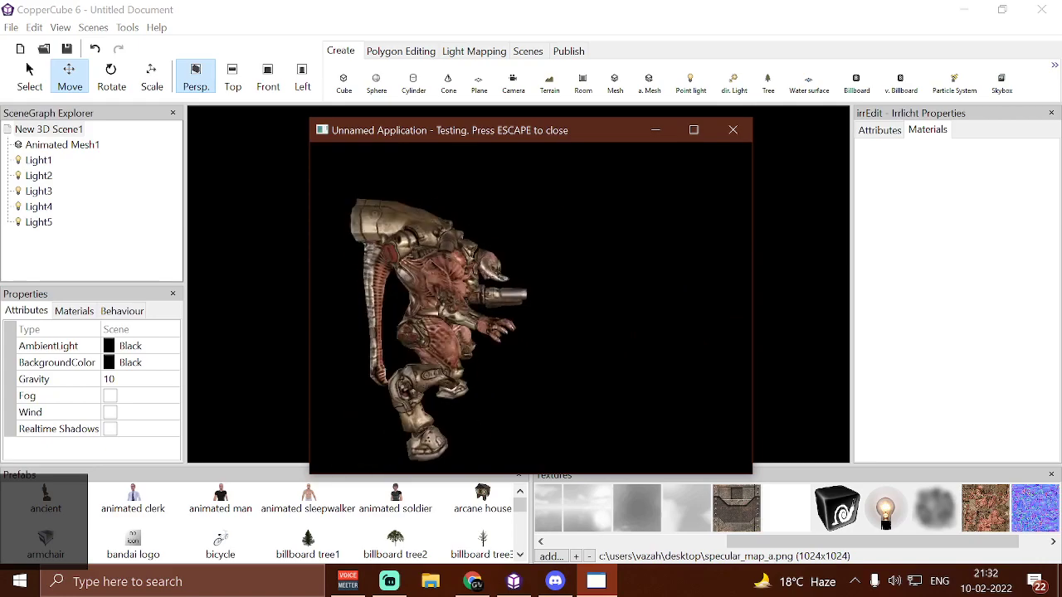
pyautogui.press('Escape')
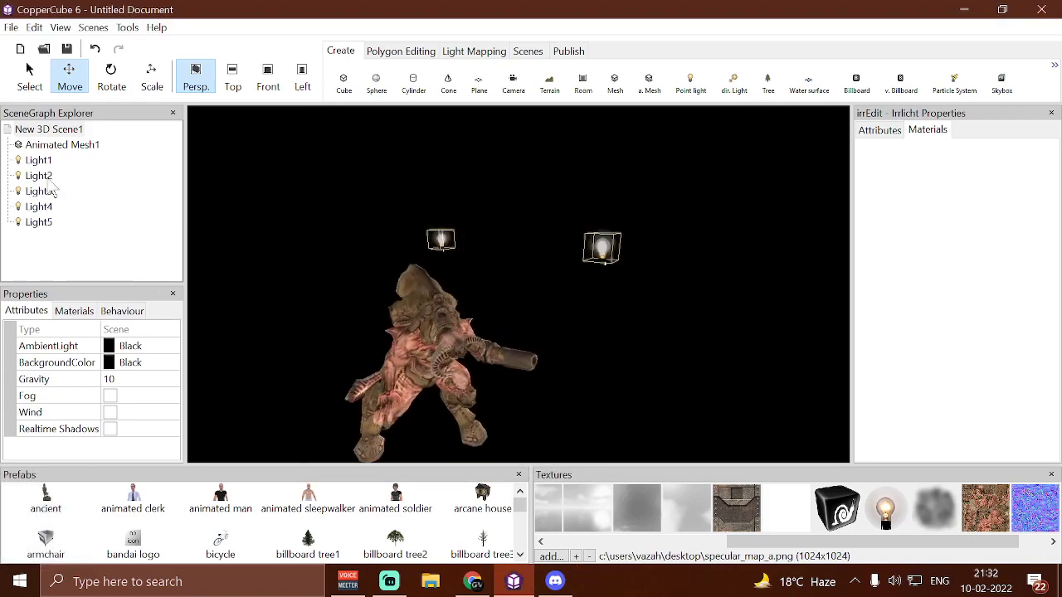
# Set Light1's color to red and test-run the scene to check the lighting on the mesh
pyautogui.click(599, 248)
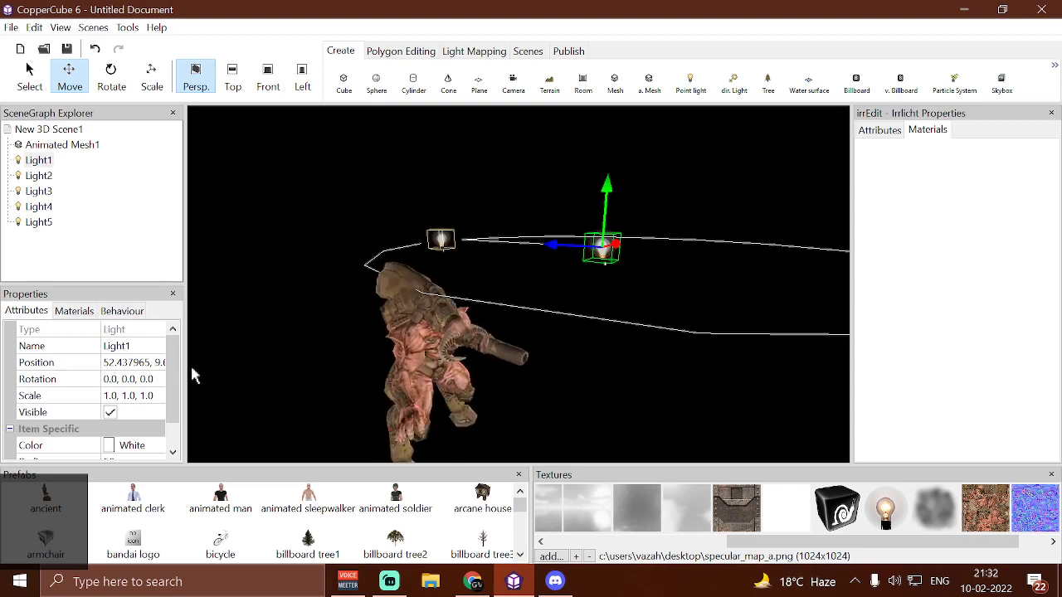
pyautogui.scroll(-2, 184, 423)
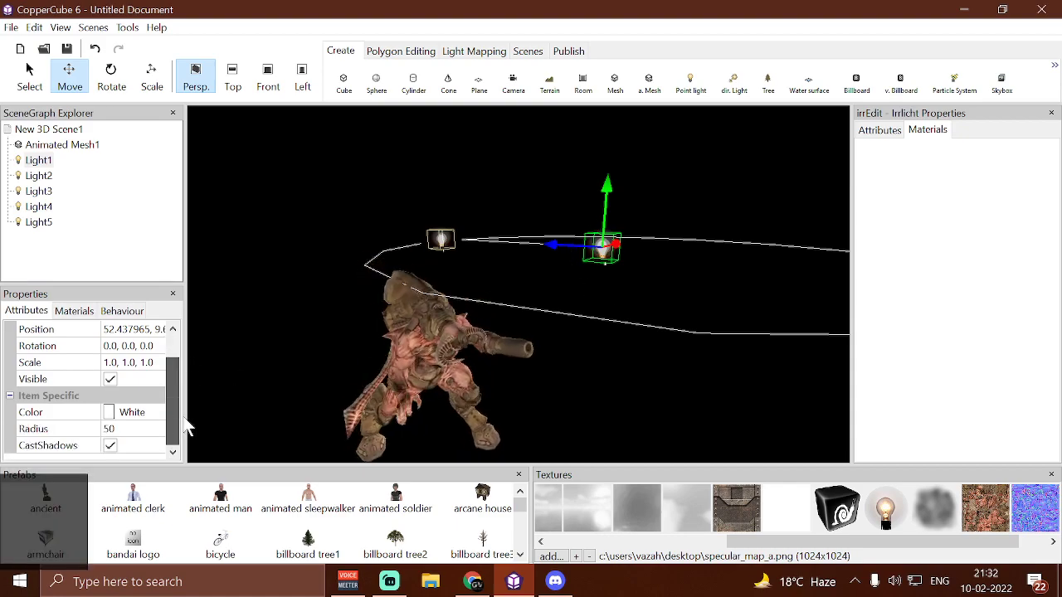
pyautogui.click(143, 414)
pyautogui.click(149, 412)
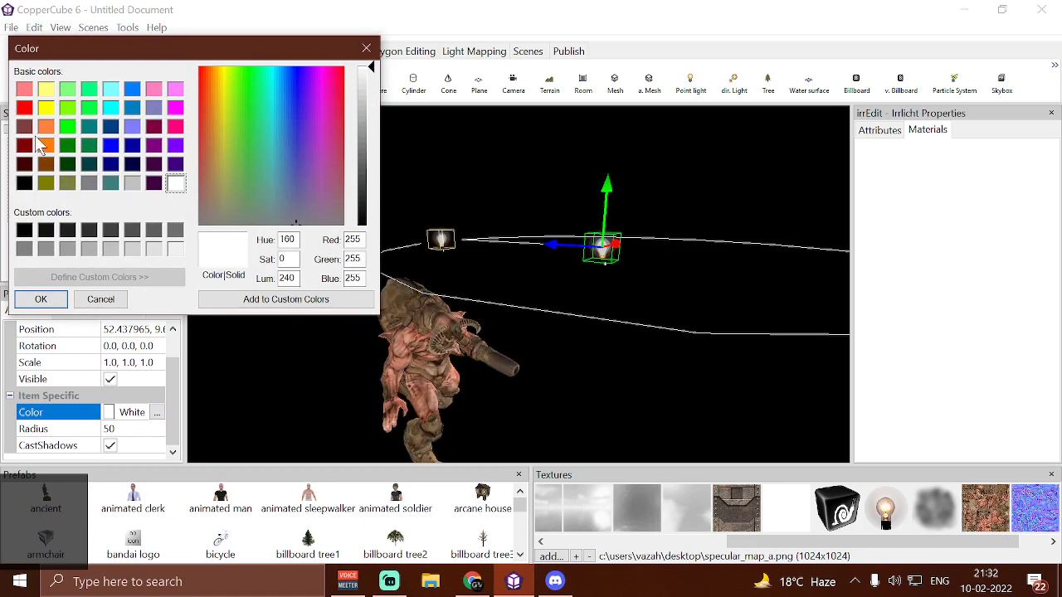
pyautogui.click(41, 300)
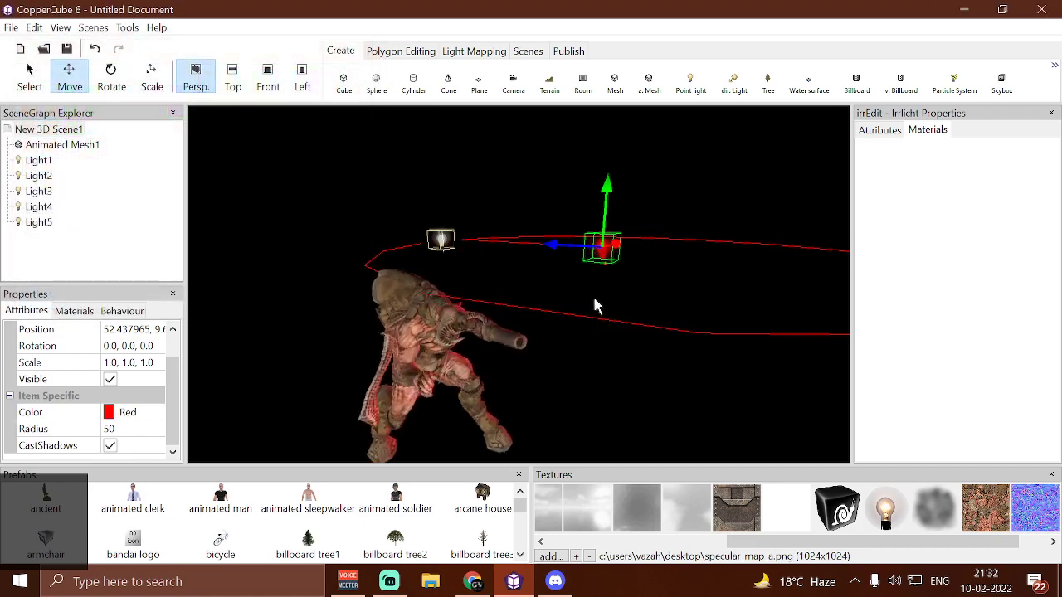
pyautogui.press('F5')
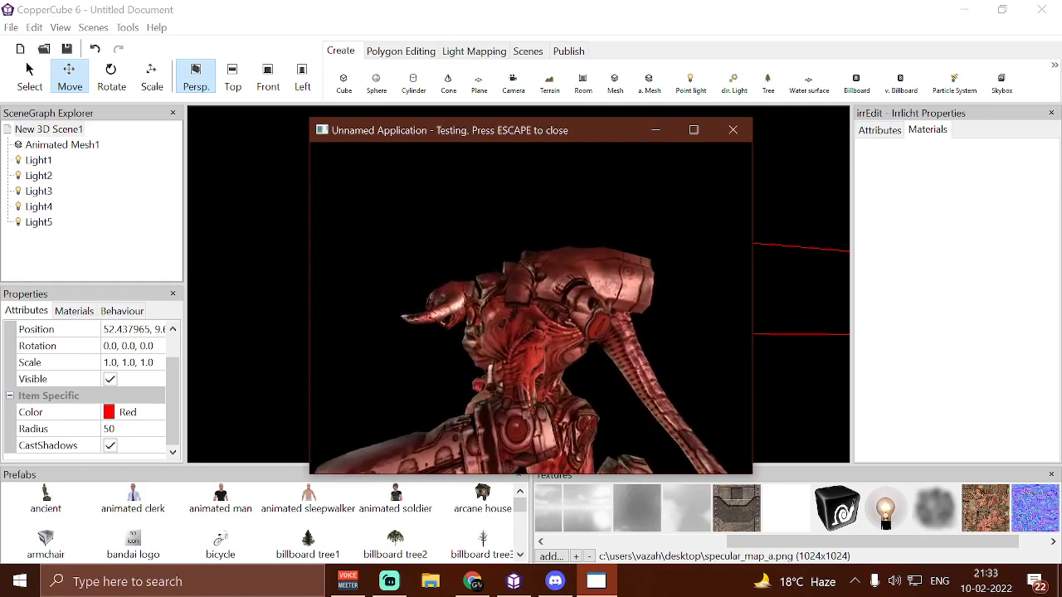
pyautogui.press('Escape')
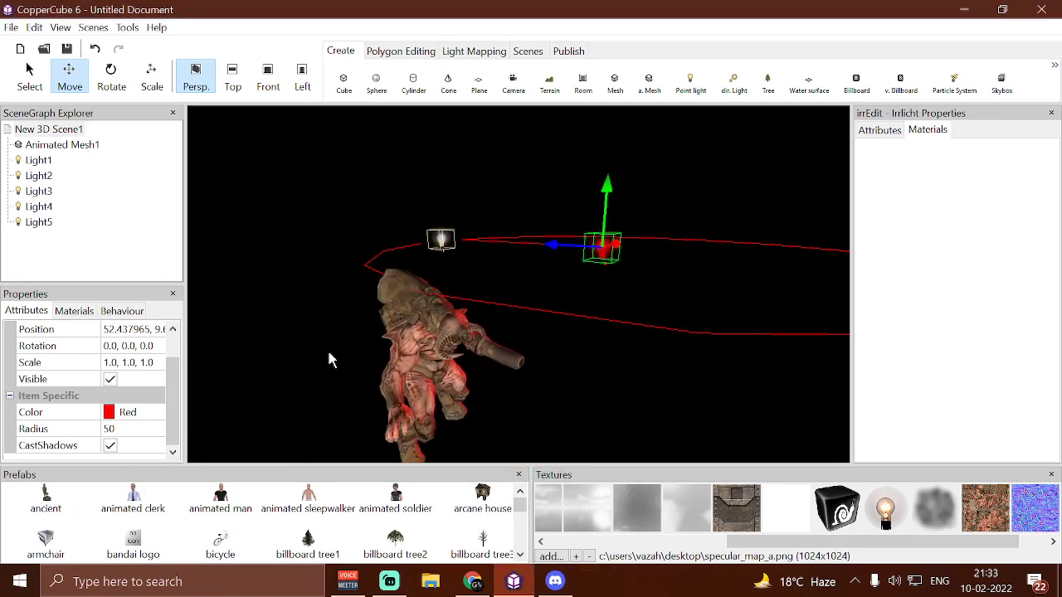
# Set Light1's color to blue and test-run the scene to check the lighting on the mesh
pyautogui.click(154, 413)
pyautogui.click(158, 413)
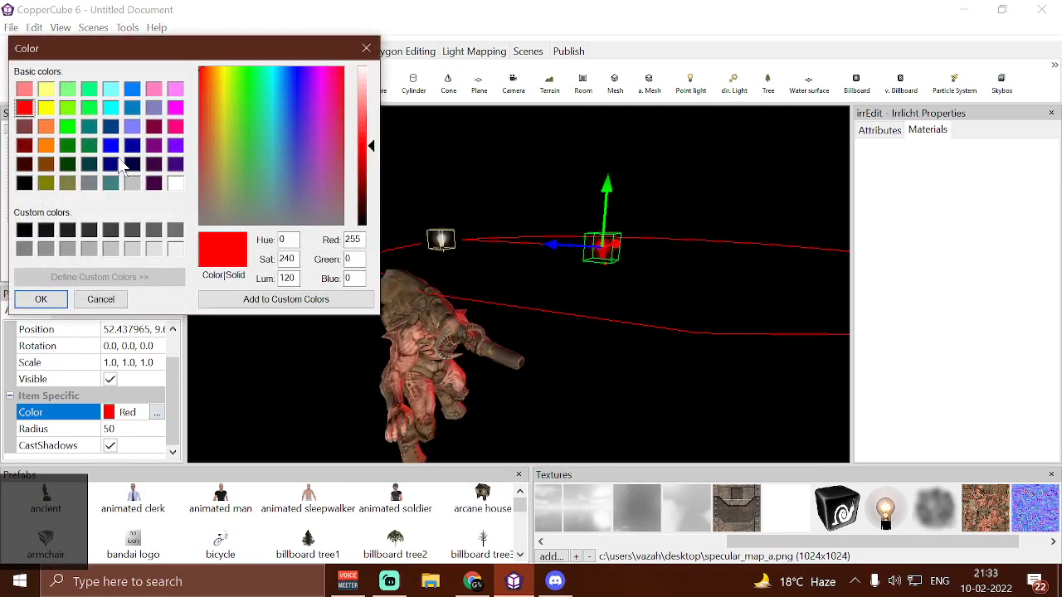
pyautogui.click(63, 303)
pyautogui.press('F5')
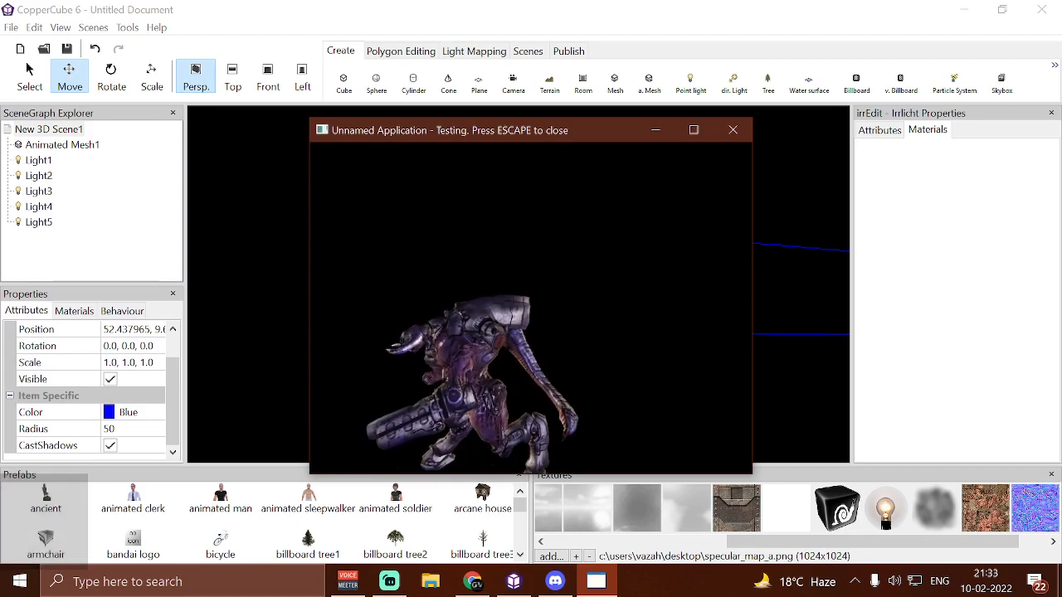
pyautogui.press('Escape')
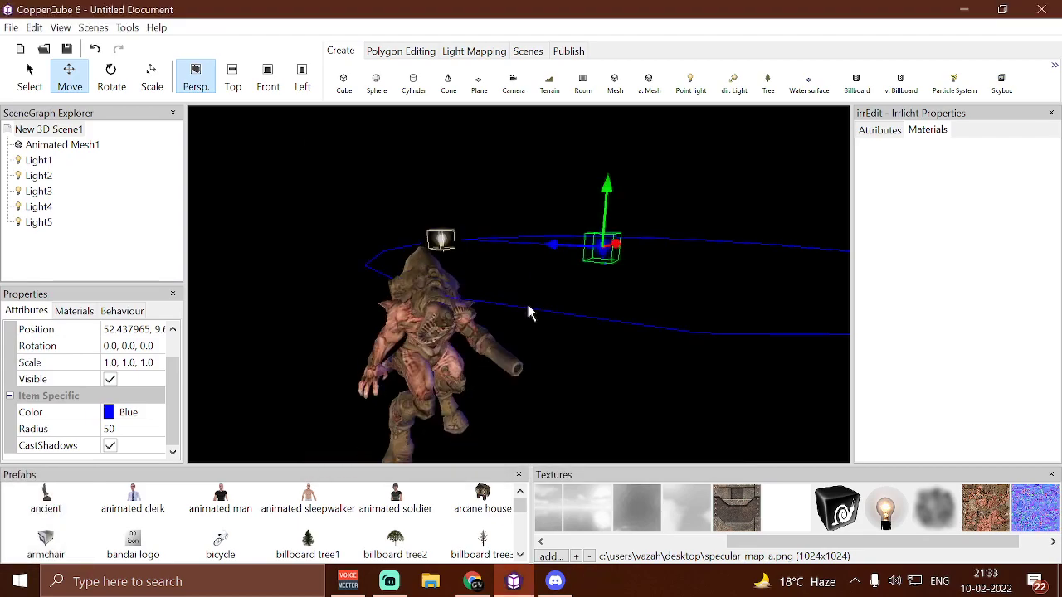
# Set Light1's color back to white
pyautogui.click(166, 412)
pyautogui.click(156, 413)
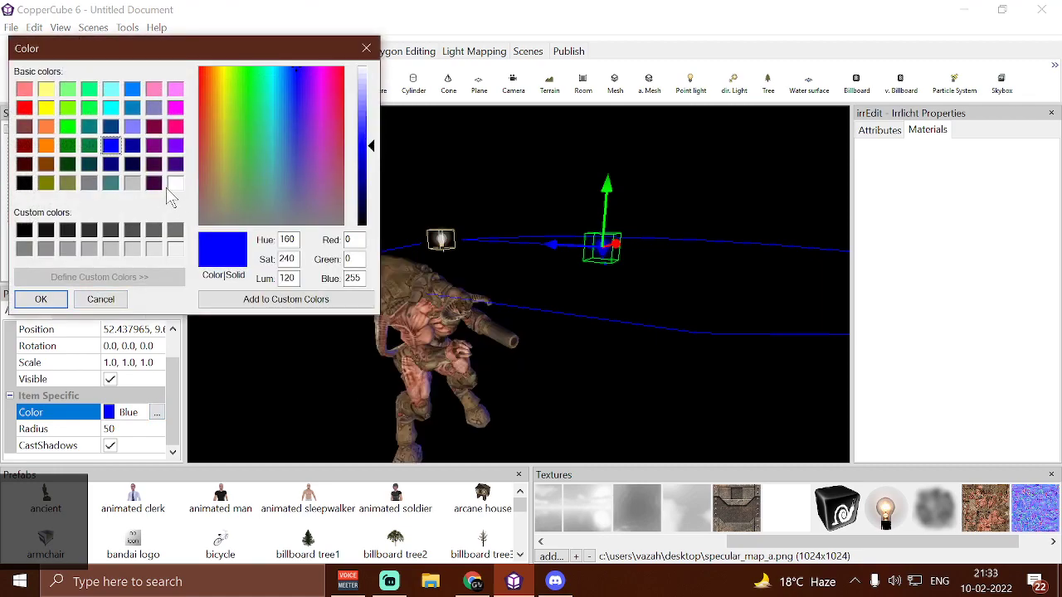
pyautogui.click(42, 299)
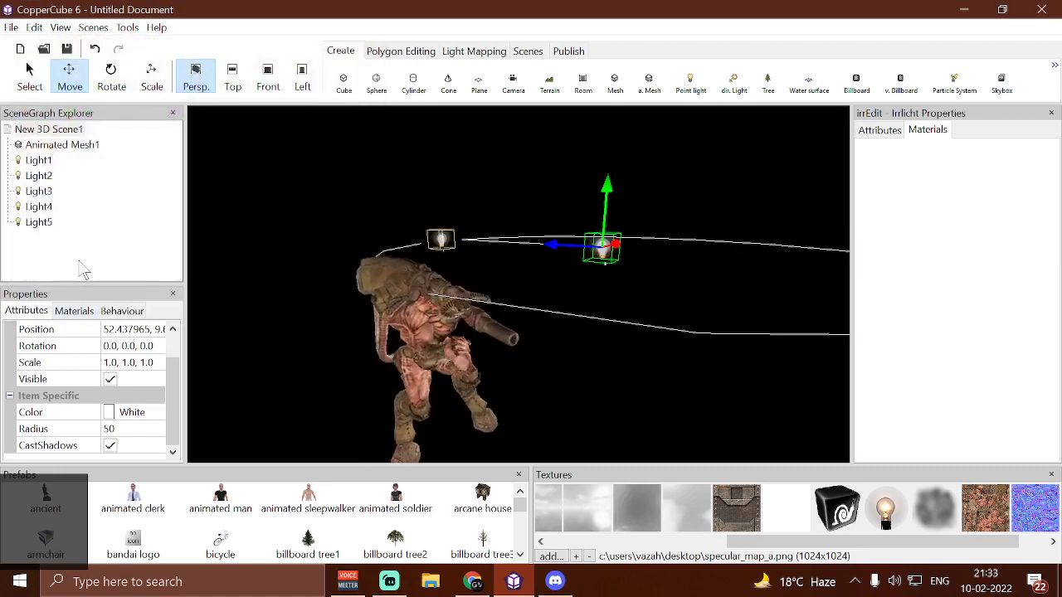
# Open the point light shader action in the scene's key-press behaviour and set Light2_Specular_color to blue
pyautogui.click(58, 145)
pyautogui.click(60, 134)
pyautogui.click(122, 311)
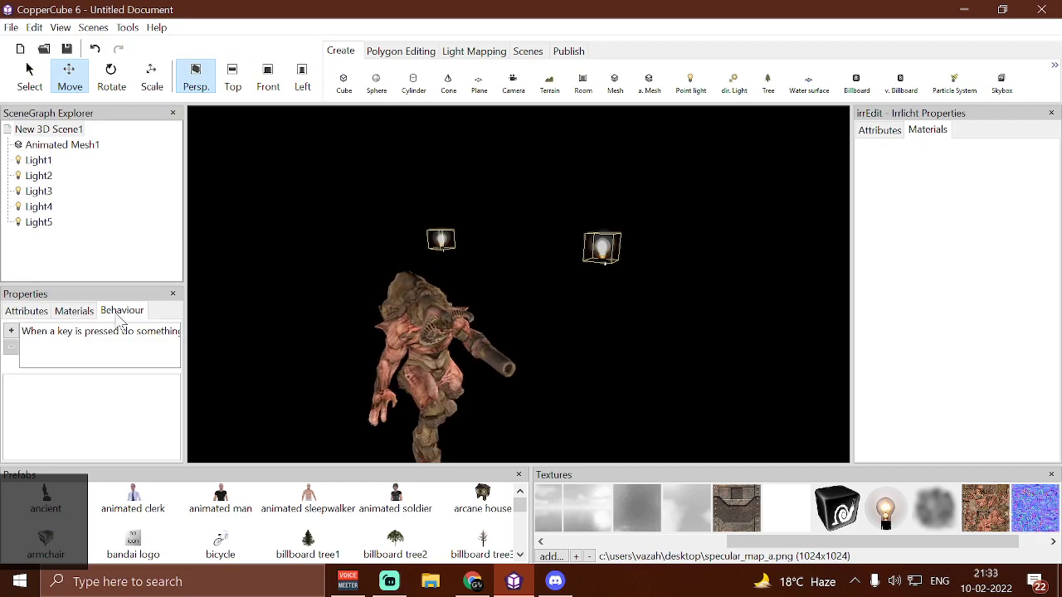
pyautogui.click(148, 334)
pyautogui.click(175, 418)
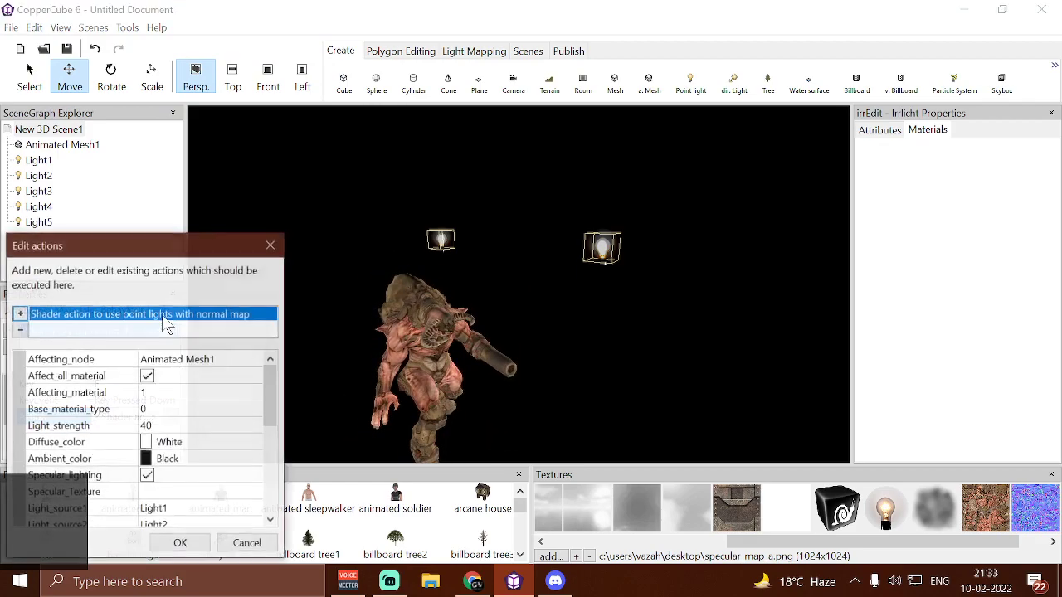
pyautogui.moveTo(183, 245); pyautogui.dragTo(230, 111)
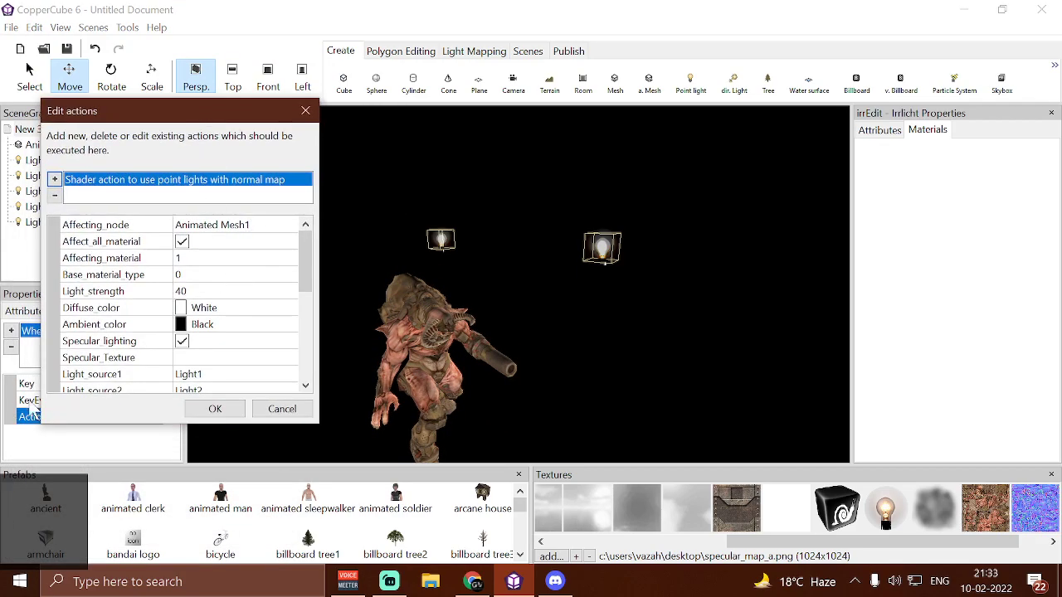
pyautogui.scroll(-1, 130, 368)
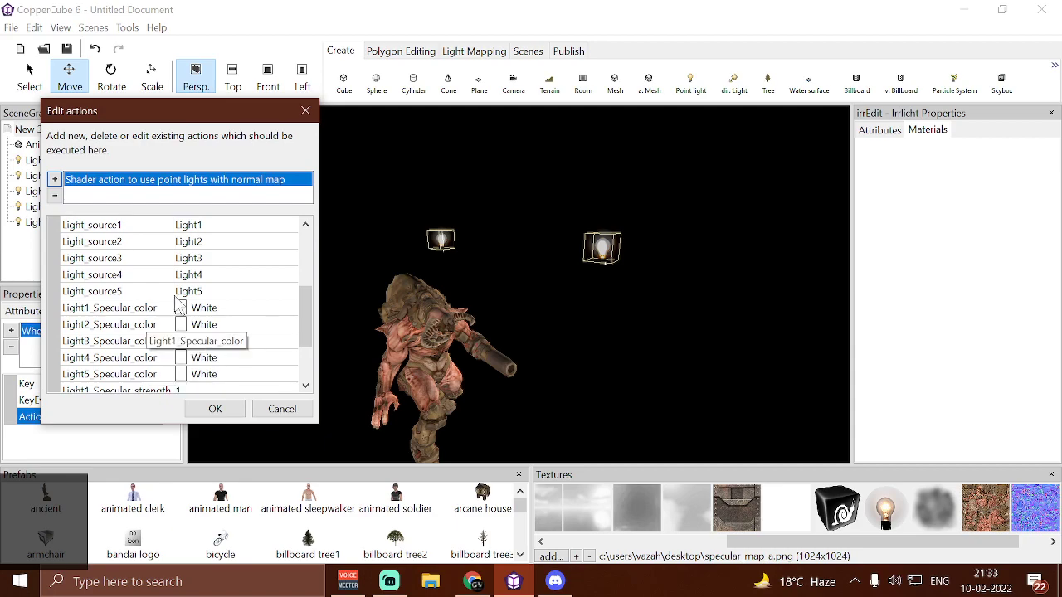
pyautogui.click(266, 327)
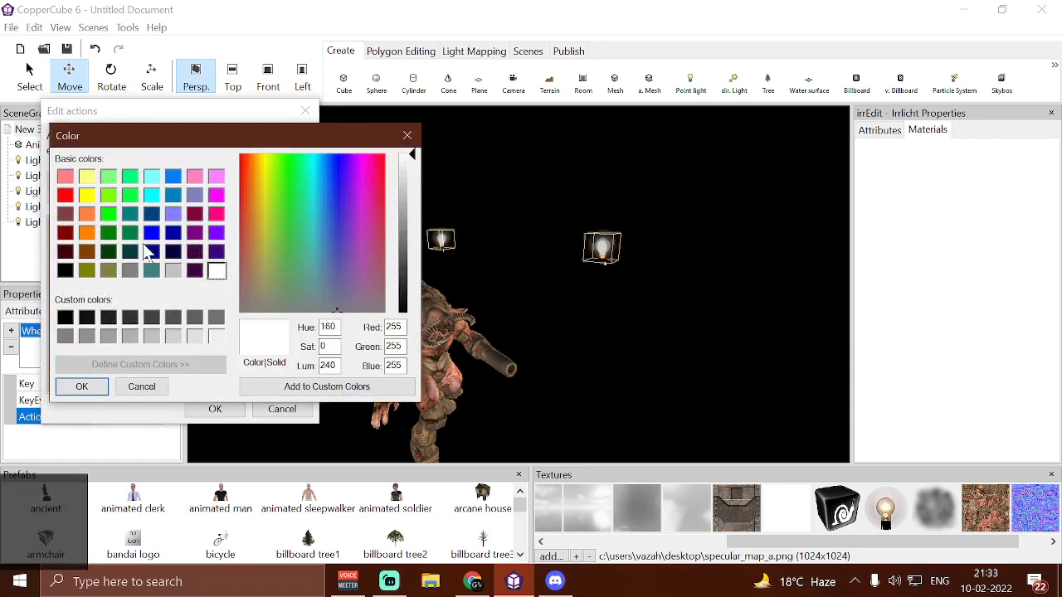
pyautogui.click(153, 233)
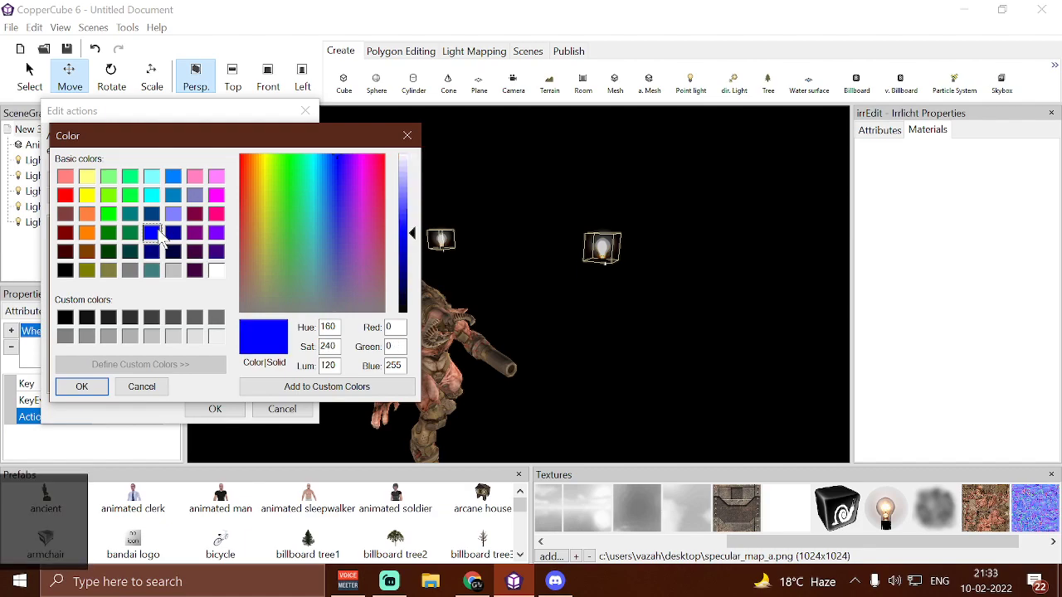
pyautogui.click(82, 388)
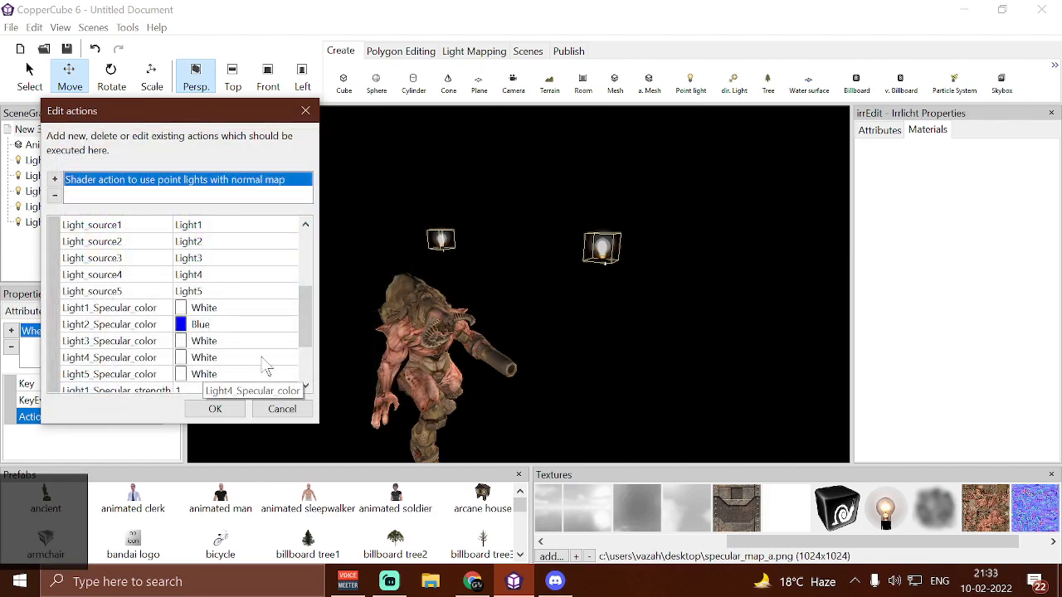
# Set Light4_Specular_color to red and accept the shader action's changes
pyautogui.click(288, 360)
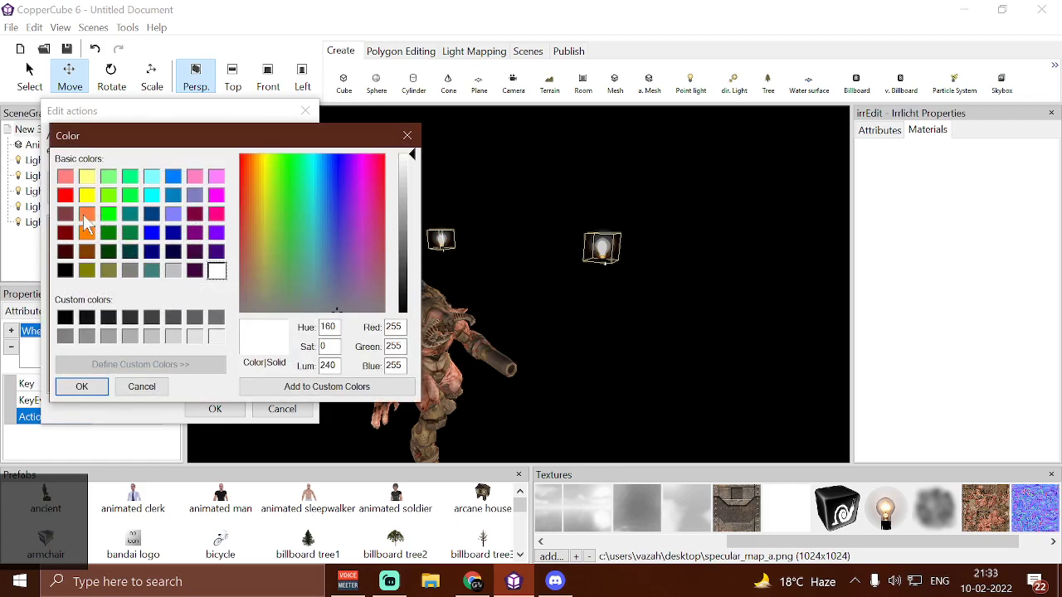
pyautogui.click(82, 388)
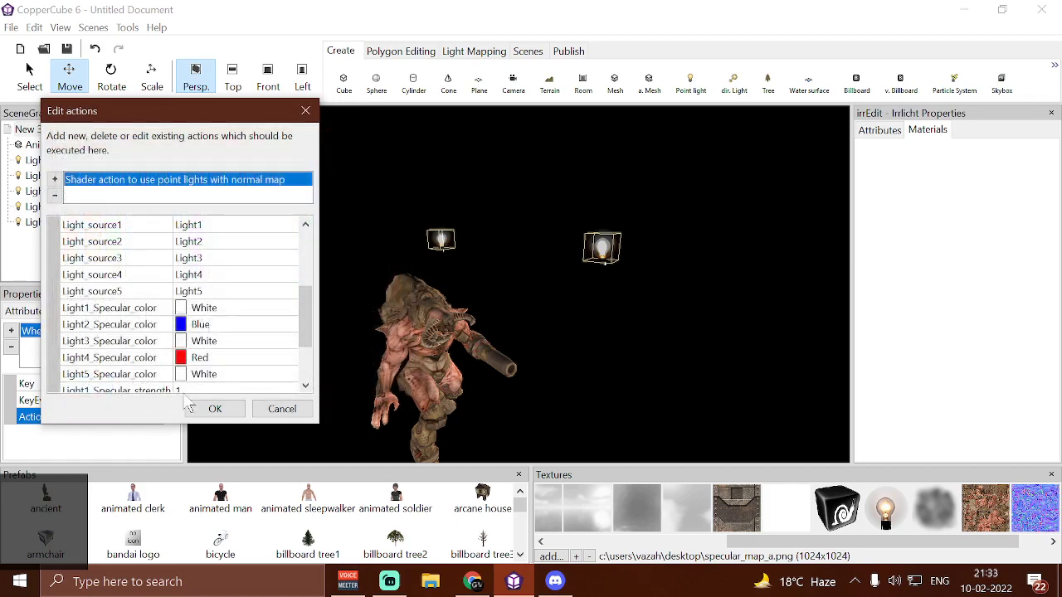
pyautogui.click(215, 409)
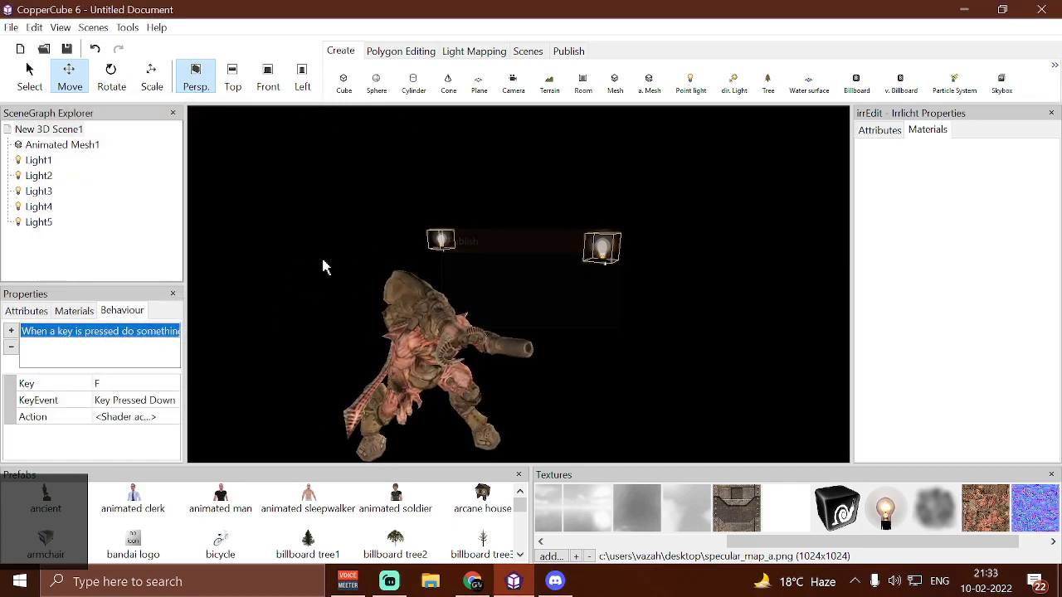
# Test-run the scene, move around the mesh to examine its colored specular highlights, and close the test
pyautogui.press('F5')
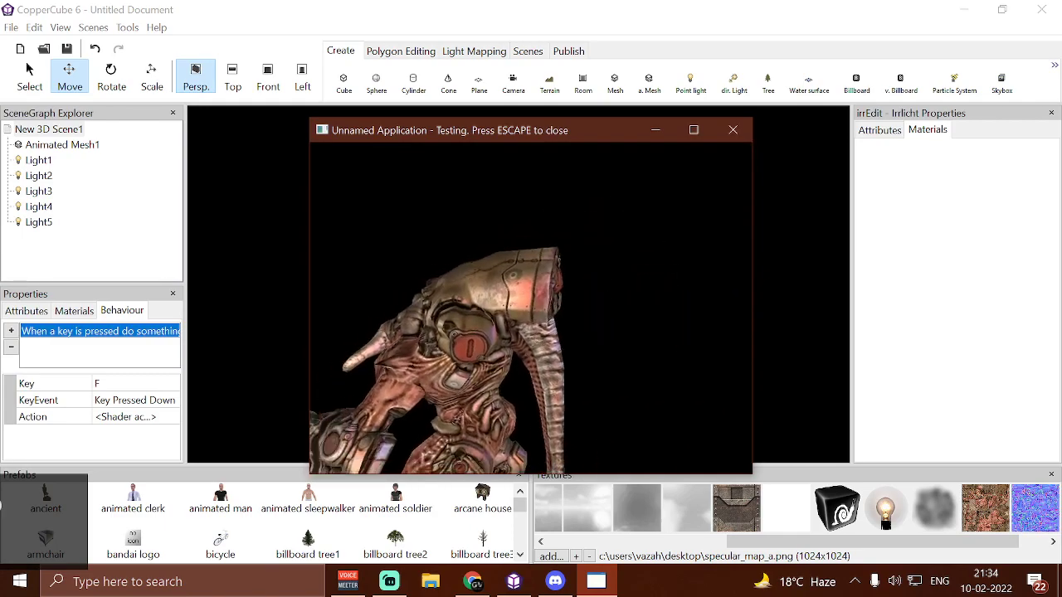
pyautogui.press('w')
pyautogui.press('w')
pyautogui.press('s')
pyautogui.press('w')
pyautogui.press('a')
pyautogui.press('a')
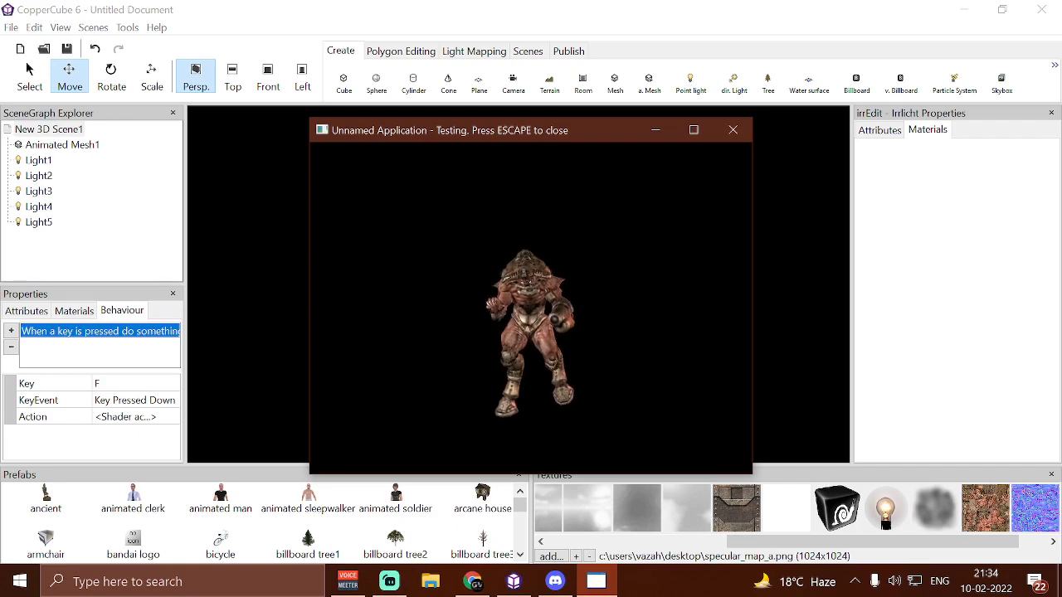
pyautogui.press('Escape')
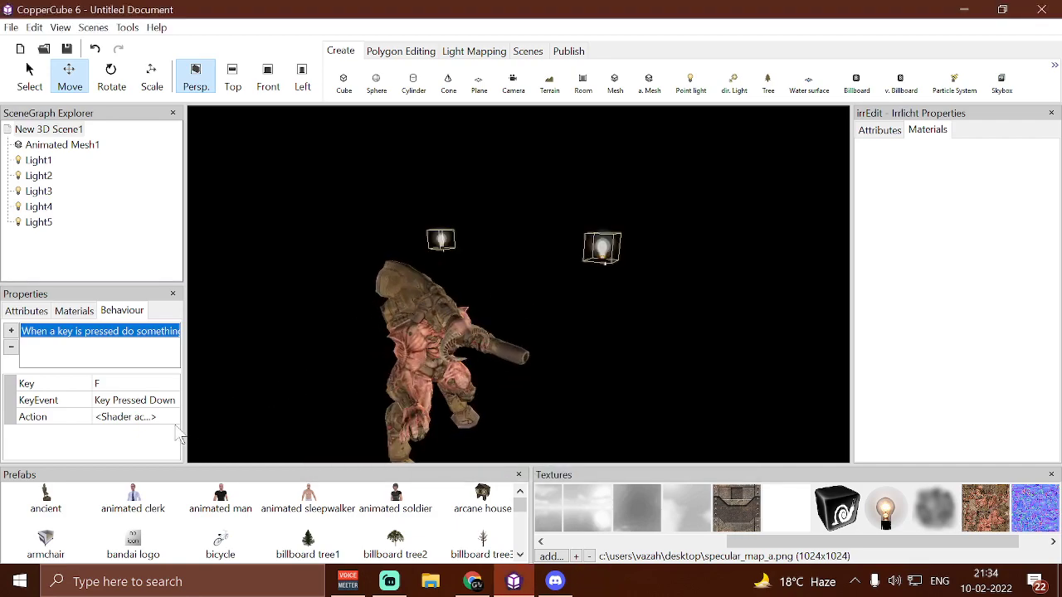
# Set the shader action's ambient color to a very dark green (0,17,0) and test-run the scene
pyautogui.click(170, 417)
pyautogui.click(171, 417)
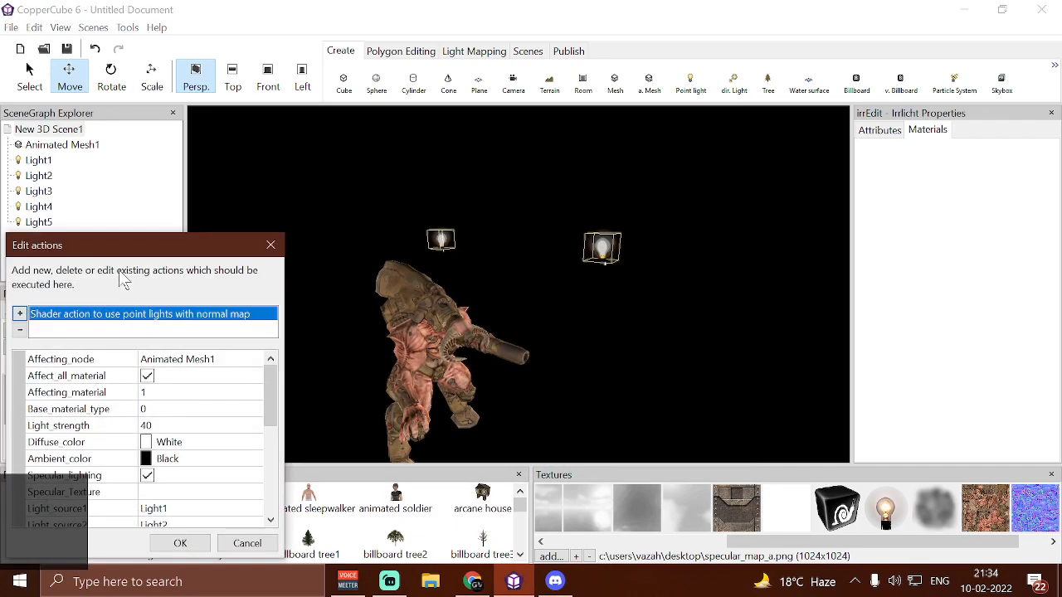
pyautogui.moveTo(134, 252); pyautogui.dragTo(129, 149)
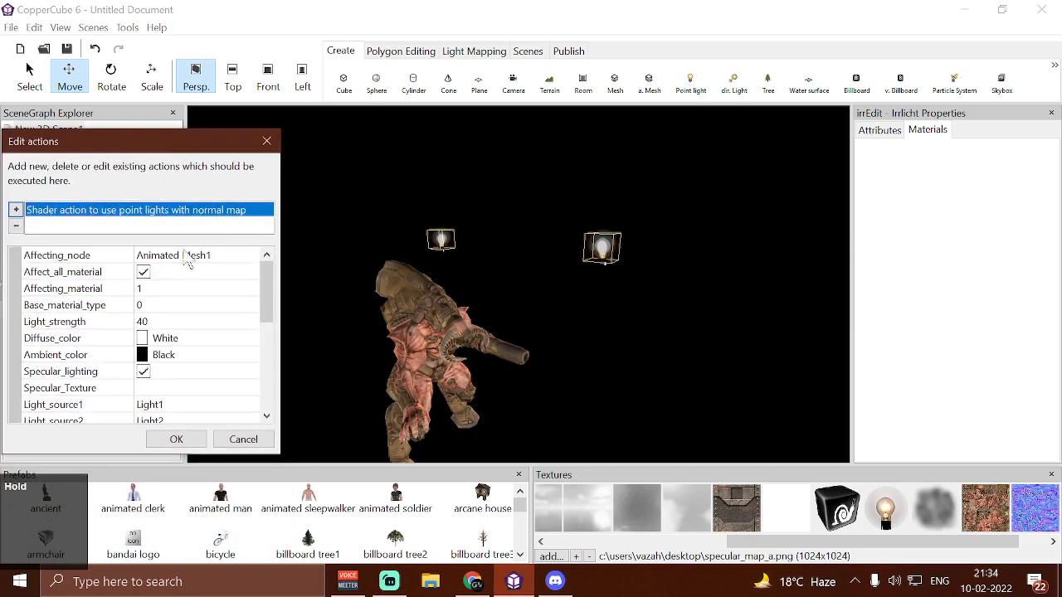
pyautogui.click(249, 355)
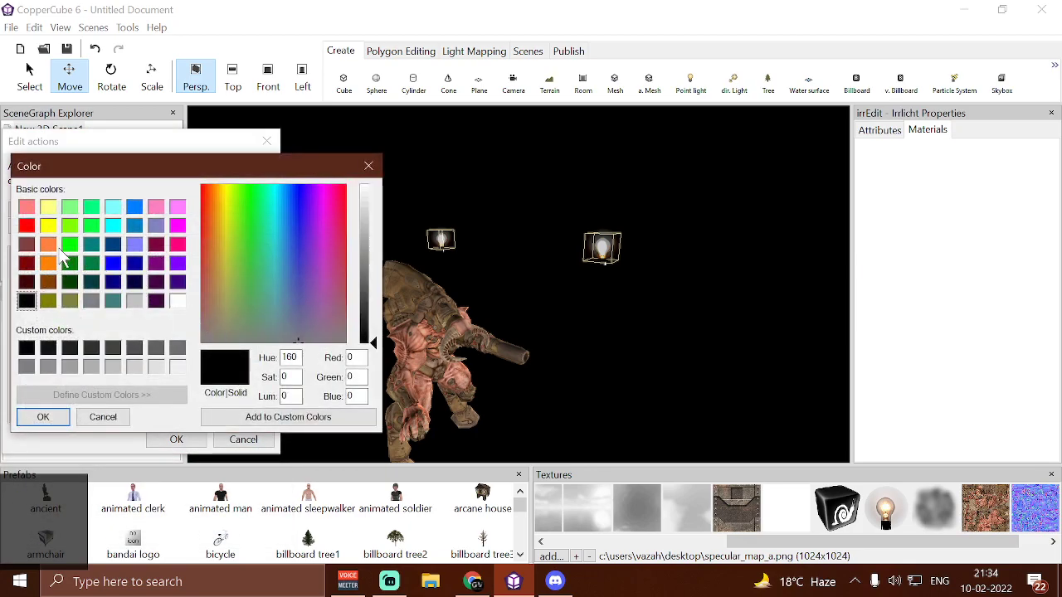
pyautogui.click(70, 244)
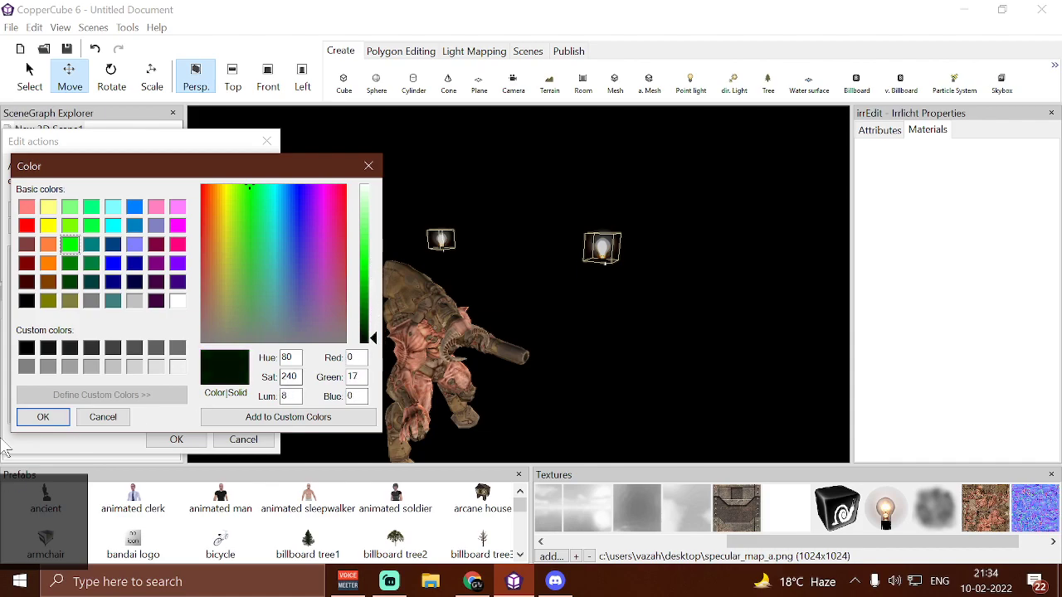
pyautogui.click(36, 419)
pyautogui.click(177, 439)
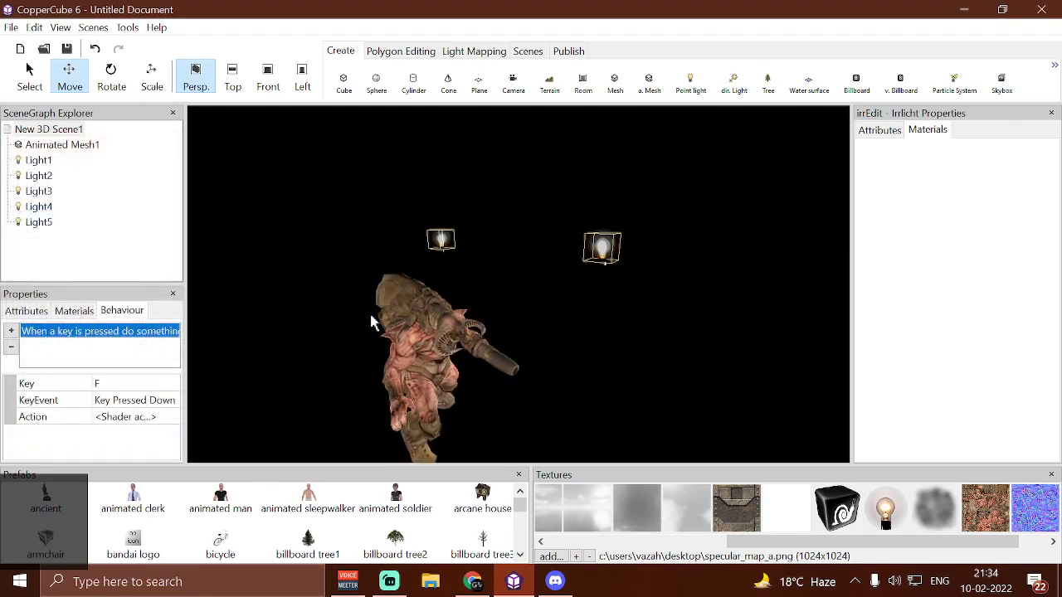
pyautogui.press('F5')
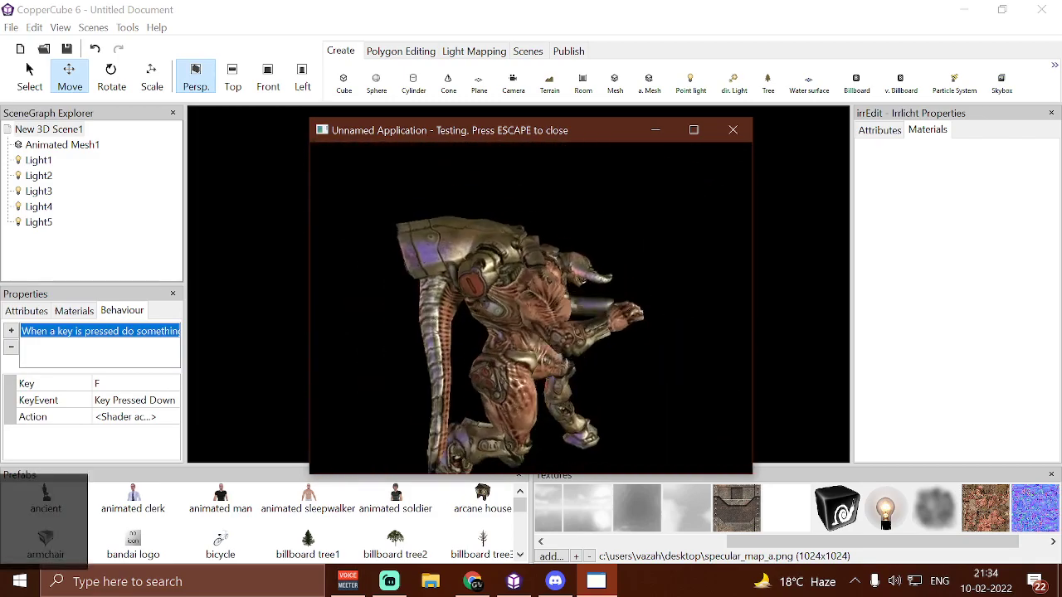
pyautogui.press('Escape')
# Set the shader action's ambient color to a brighter green (0,70,0) and accept the changes
pyautogui.click(166, 416)
pyautogui.click(175, 416)
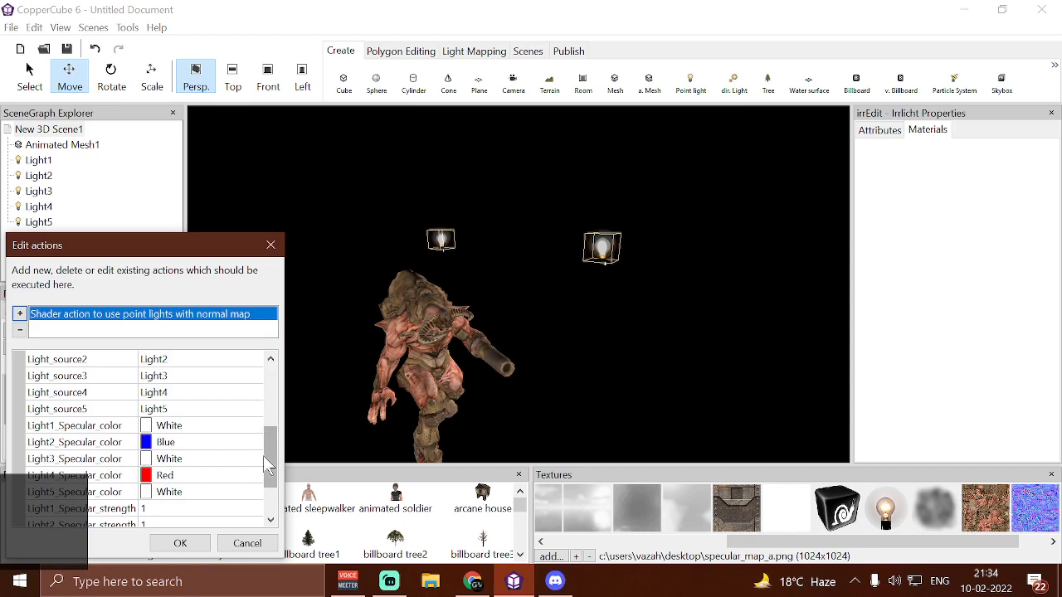
pyautogui.moveTo(265, 457); pyautogui.dragTo(267, 377)
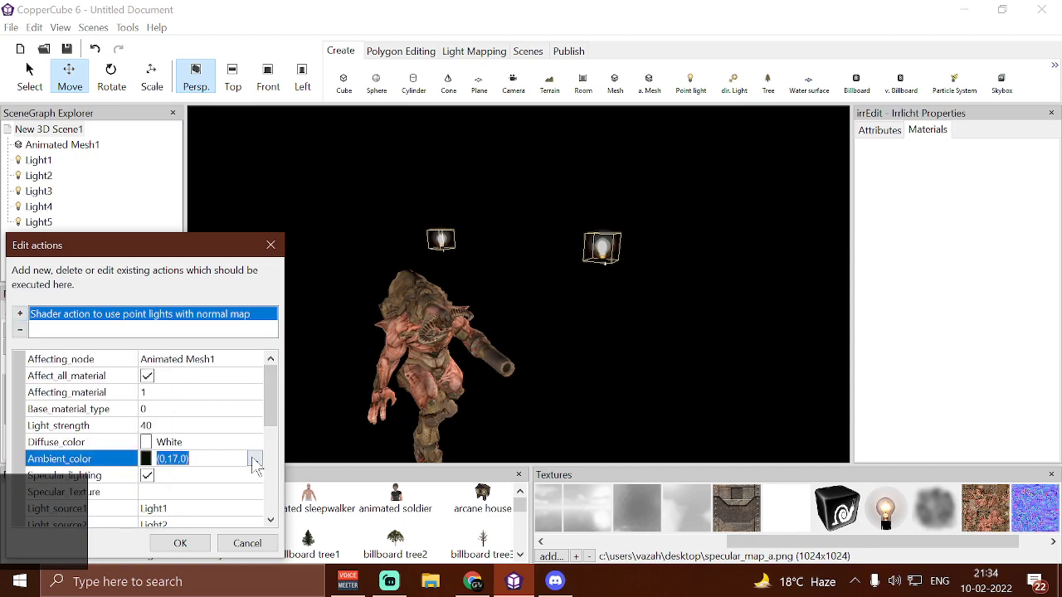
pyautogui.click(254, 460)
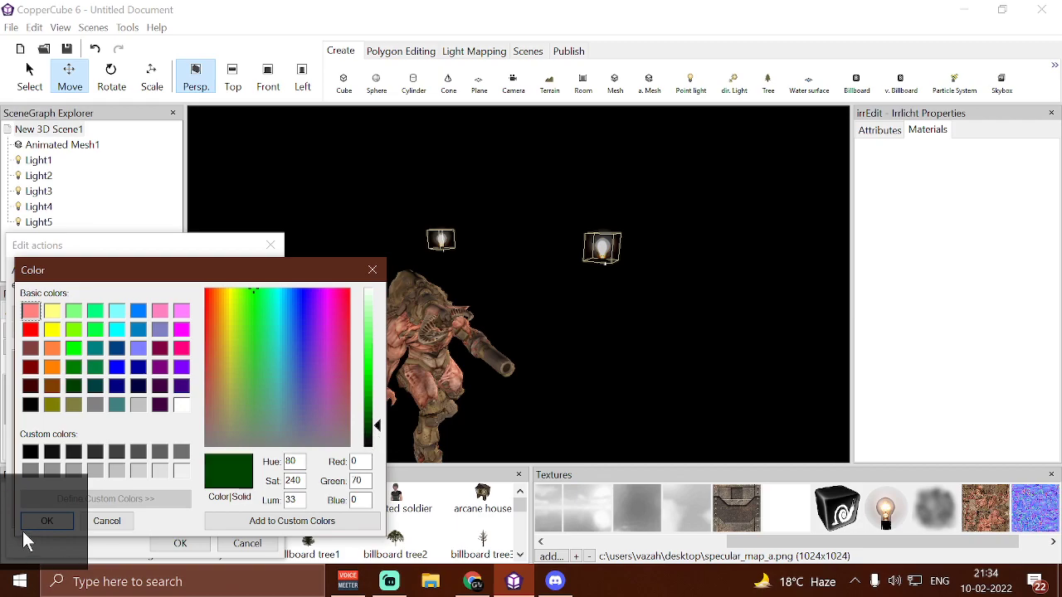
pyautogui.click(1014, 551)
pyautogui.click(47, 521)
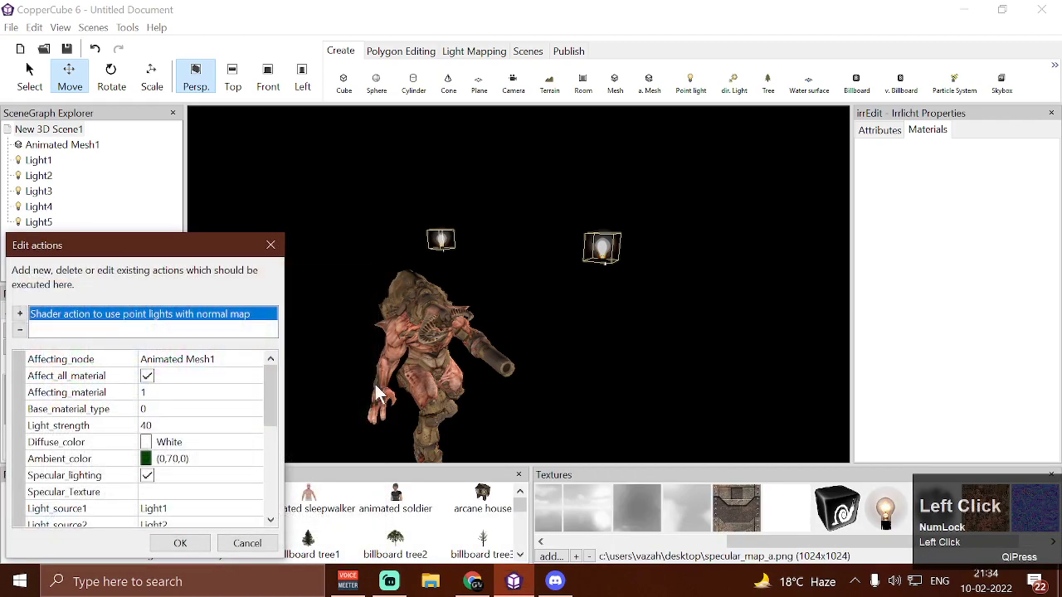
pyautogui.click(175, 543)
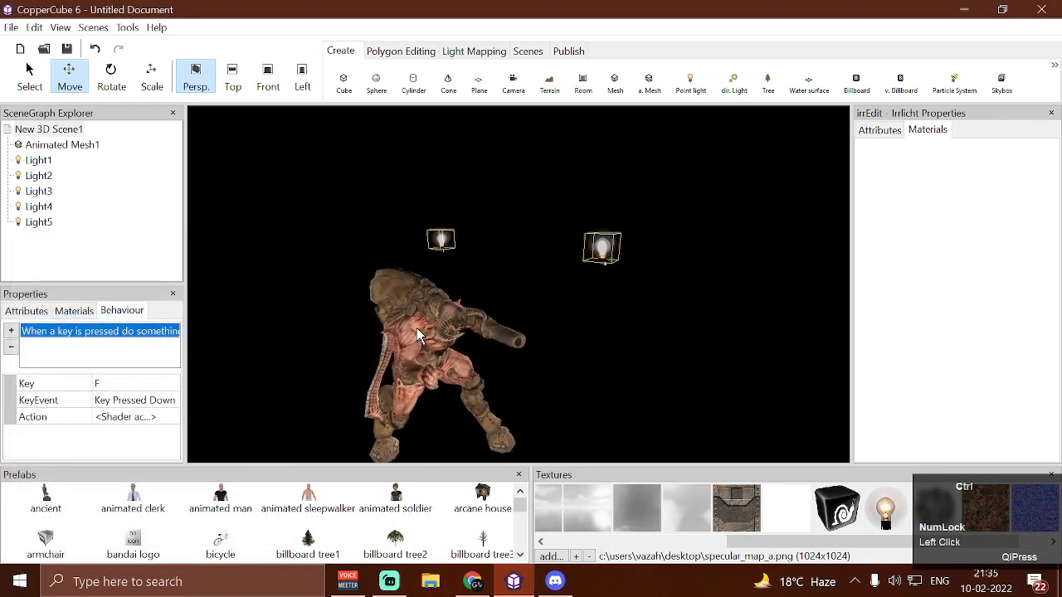
# Test-run the scene with the shader activated, examine the ambient color's effect on the mesh from several positions, and close the test
pyautogui.hotkey('ctrl', 'F10')
pyautogui.press('f')
pyautogui.press('a')
pyautogui.press('w')
pyautogui.press('a')
pyautogui.press('s')
pyautogui.press('w')
pyautogui.press('s')
pyautogui.press('a')
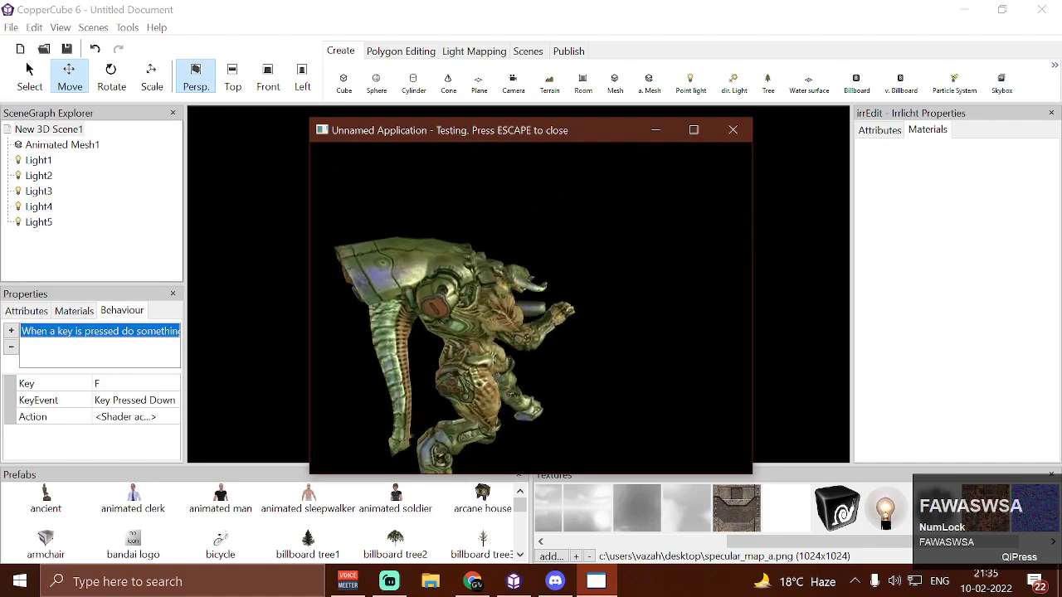
pyautogui.press('w')
pyautogui.press('s')
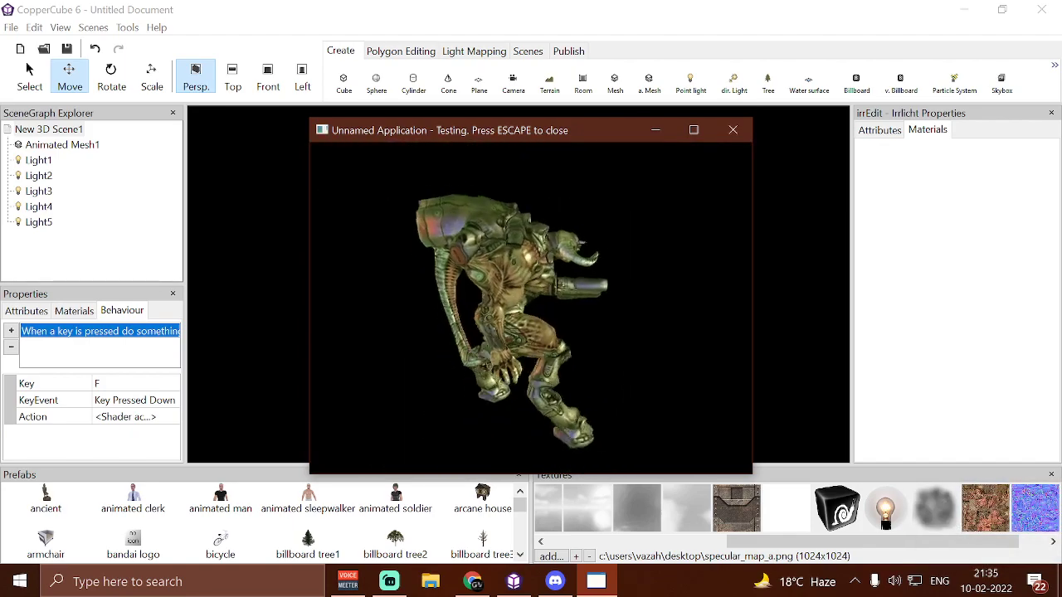
pyautogui.press('Escape')
# Set the shader action's ambient color back to black and its diffuse color to yellow, and accept the changes
pyautogui.click(176, 417)
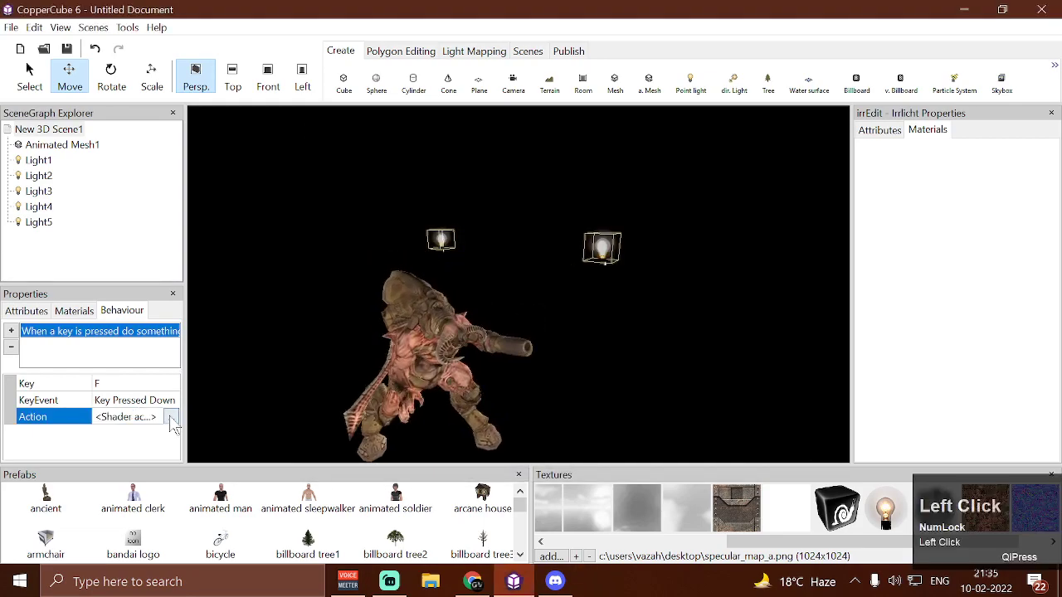
pyautogui.click(176, 416)
pyautogui.click(262, 463)
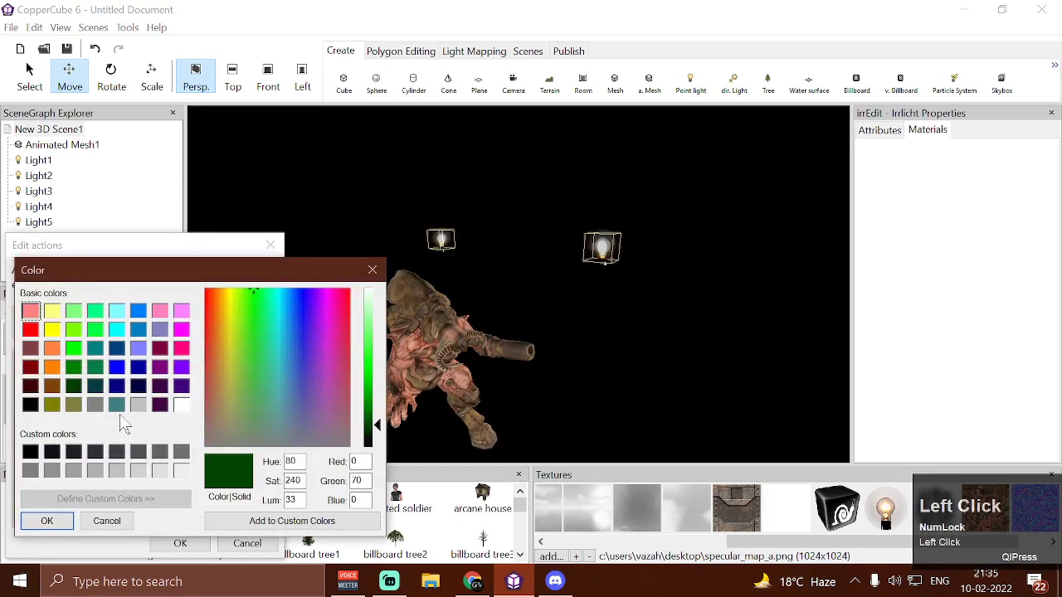
pyautogui.click(47, 523)
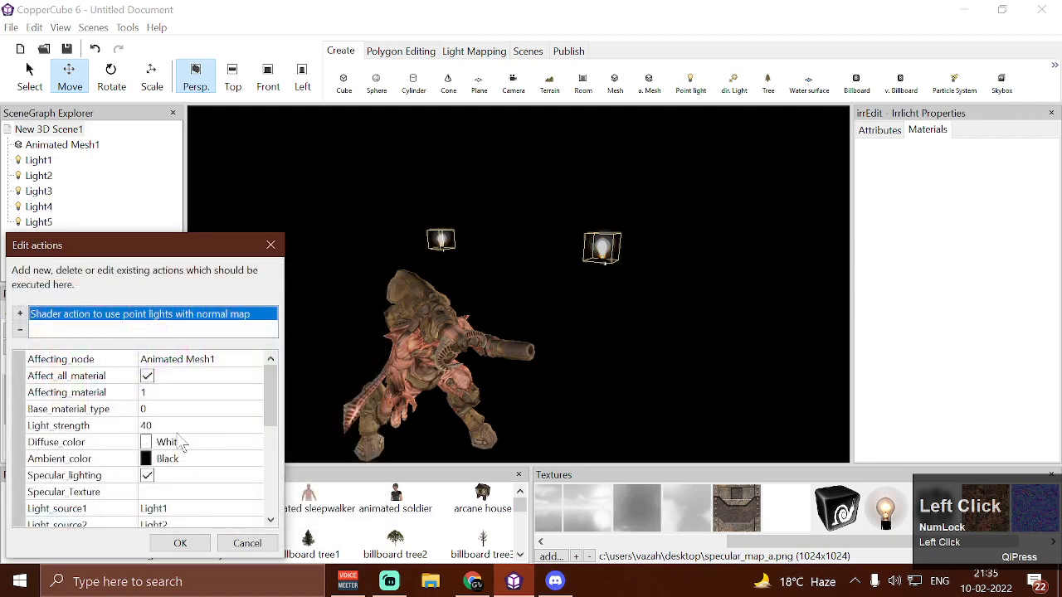
pyautogui.click(254, 444)
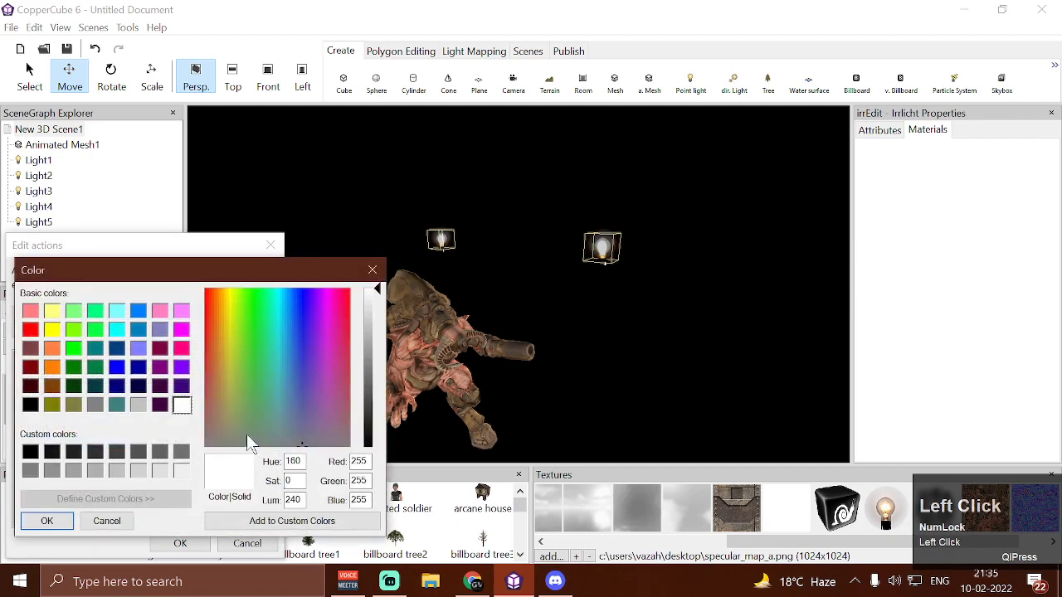
pyautogui.click(55, 332)
pyautogui.click(43, 522)
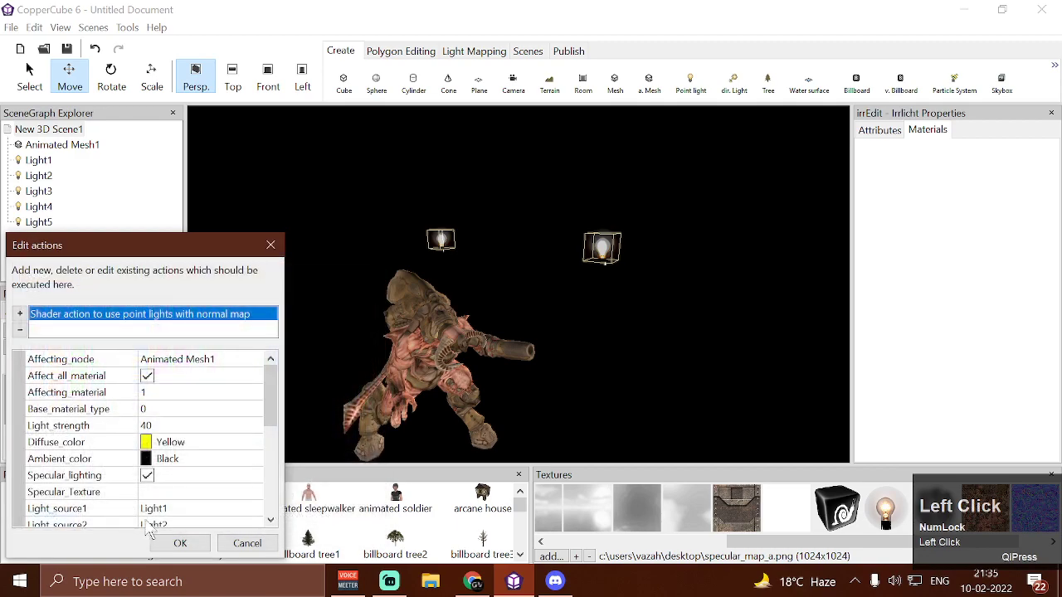
pyautogui.click(180, 544)
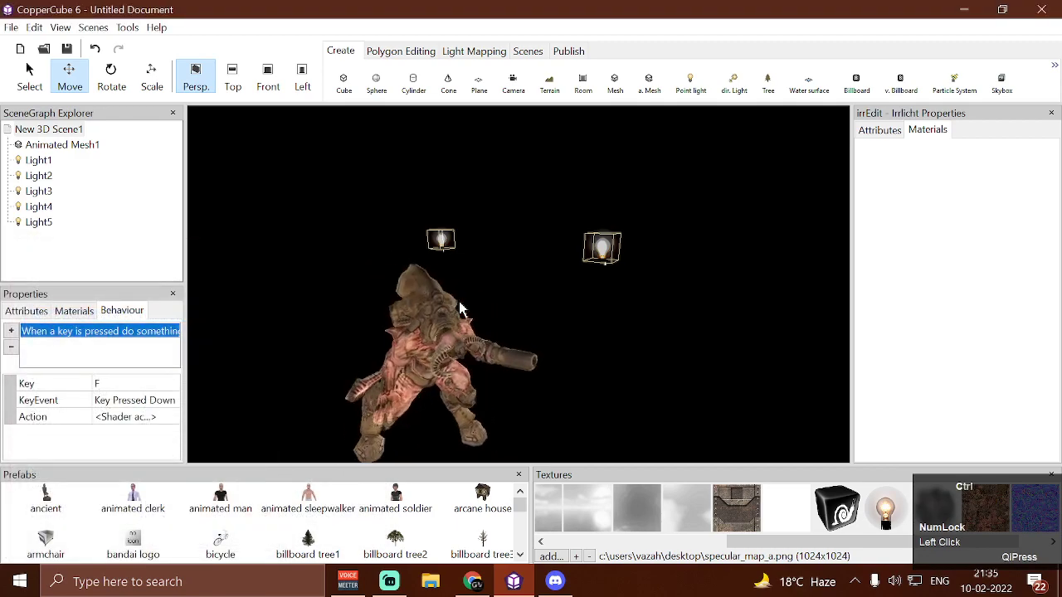
# Test-run the scene, activate the shader, examine the diffuse color's effect on the mesh from different sides, and close the test
pyautogui.press('F10')
pyautogui.press('w')
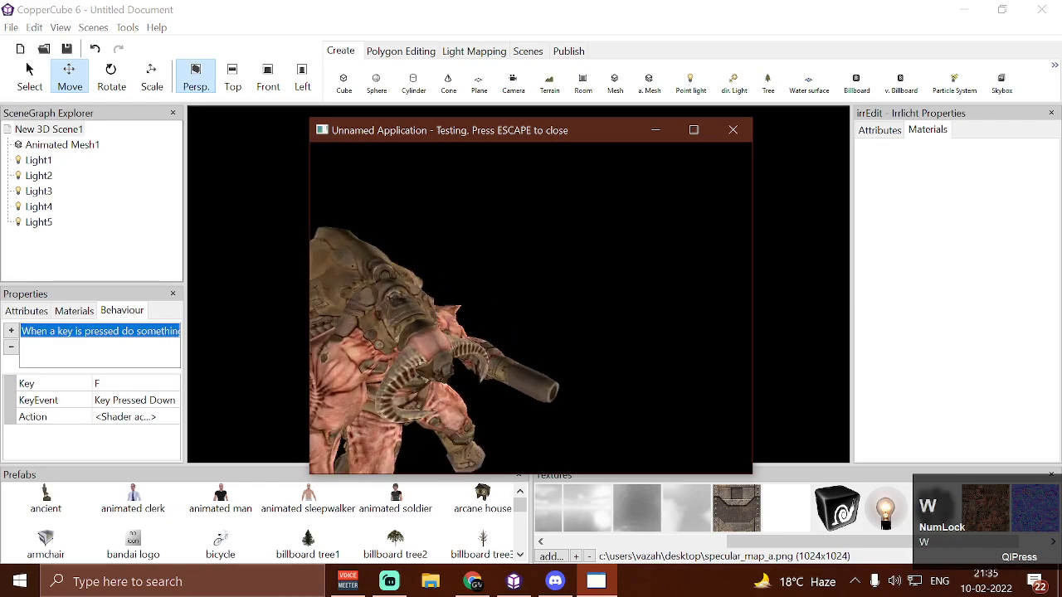
pyautogui.press('f')
pyautogui.press('d')
pyautogui.press('d')
pyautogui.press('d')
pyautogui.press('a')
pyautogui.press('a')
pyautogui.press('a')
pyautogui.press('w')
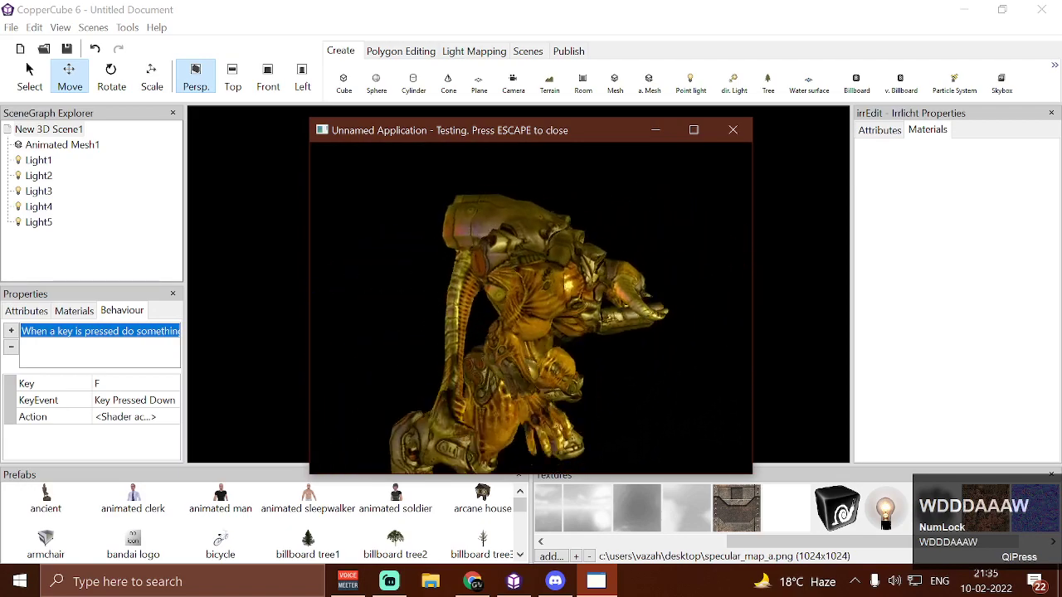
pyautogui.press('Escape')
pyautogui.click(462, 323)
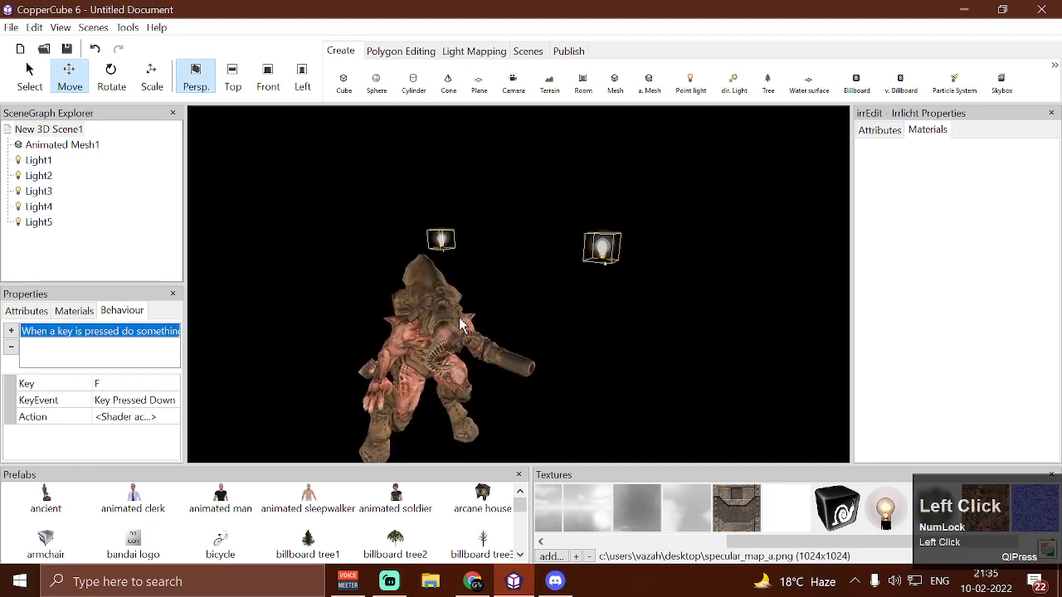
# Set the color of Light1, the point light above the mesh, to blue
pyautogui.click(610, 254)
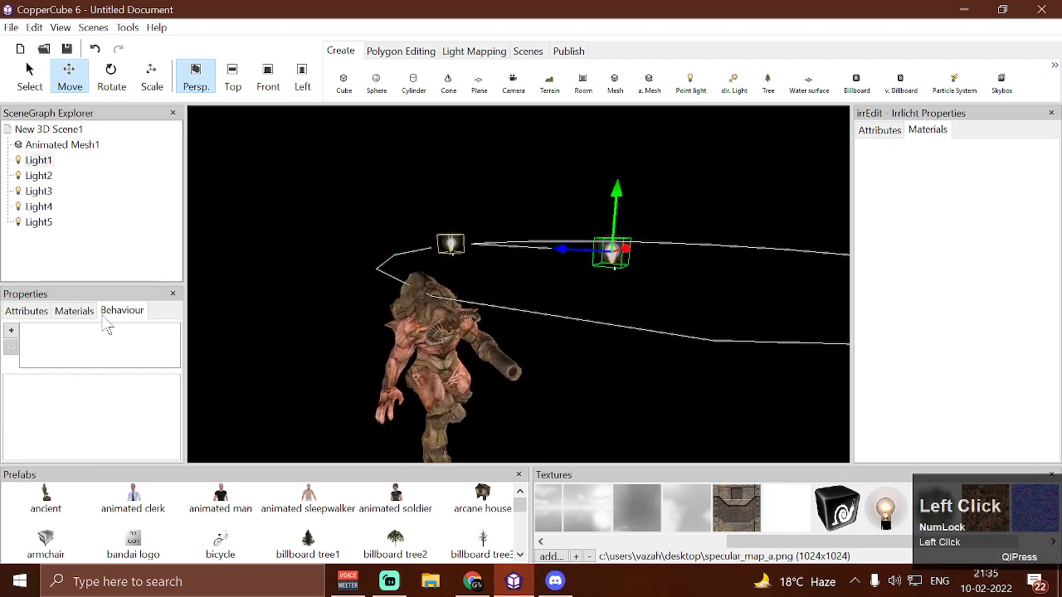
pyautogui.click(32, 314)
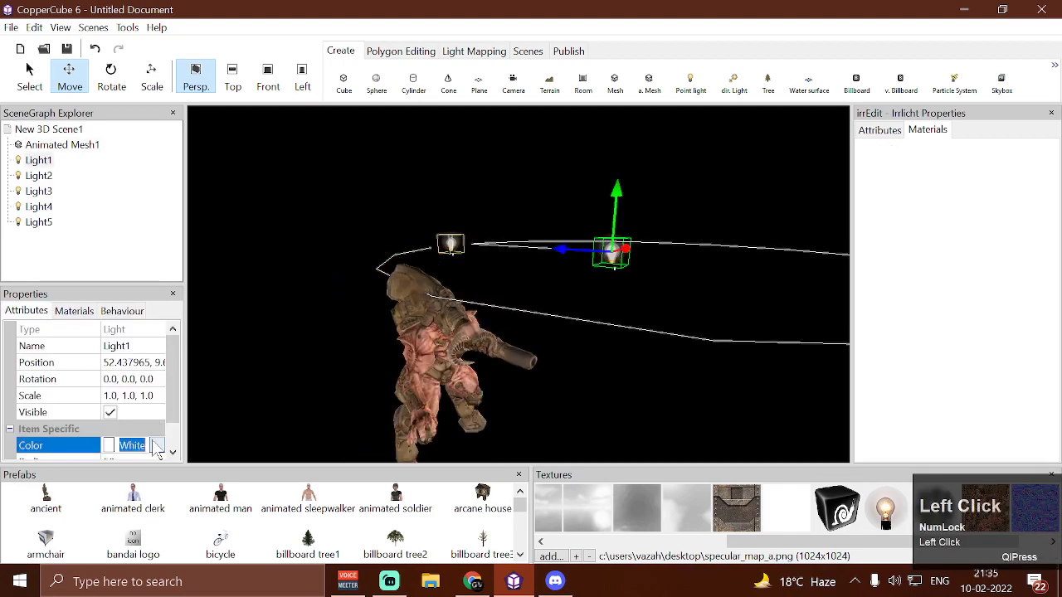
pyautogui.click(157, 446)
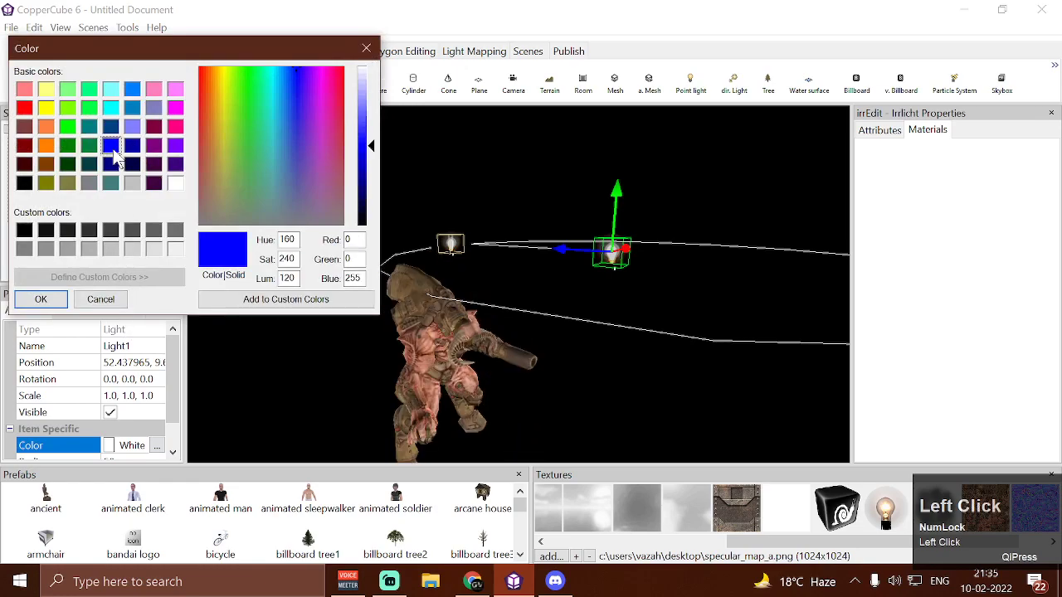
pyautogui.click(66, 296)
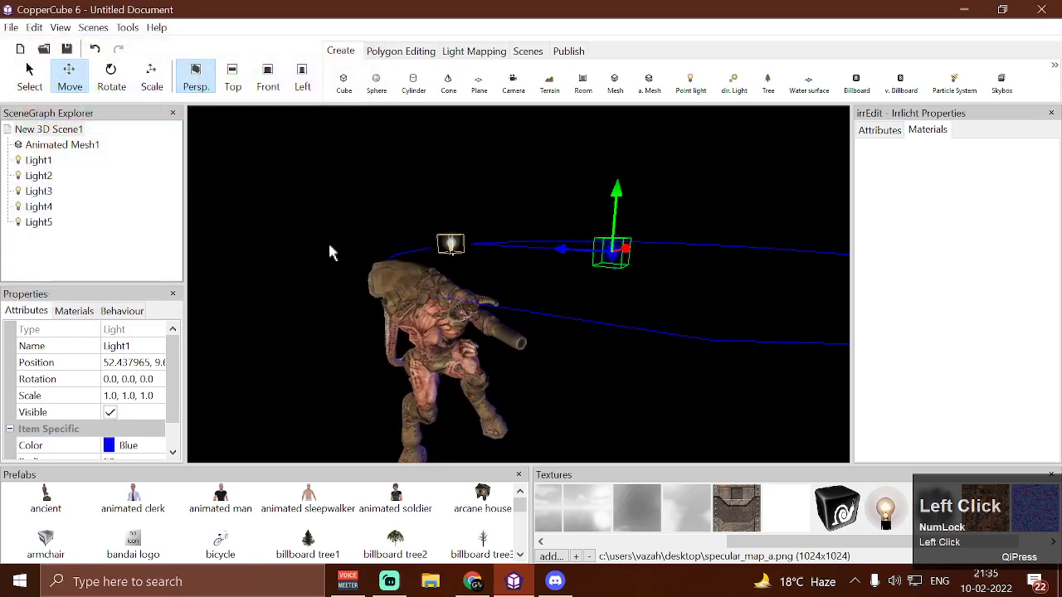
# Test-run the scene, activate the shader, examine the blue light's effect on the yellow-diffuse mesh from several sides, and close the test
pyautogui.hotkey('ctrl', 'F10')
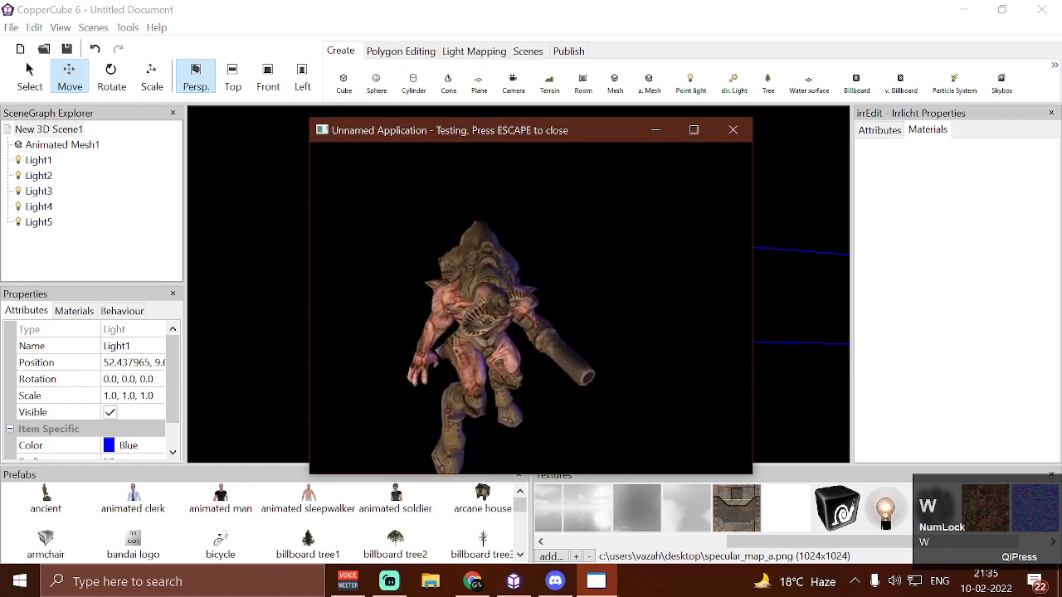
pyautogui.press('d')
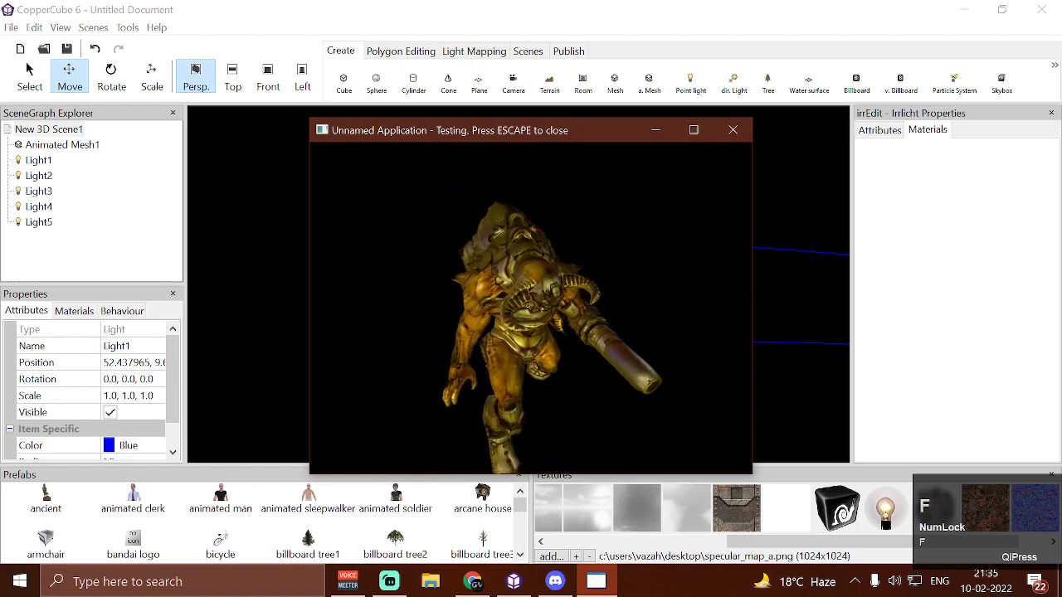
pyautogui.press('d')
pyautogui.press('w')
pyautogui.press('a')
pyautogui.press('a')
pyautogui.press('a')
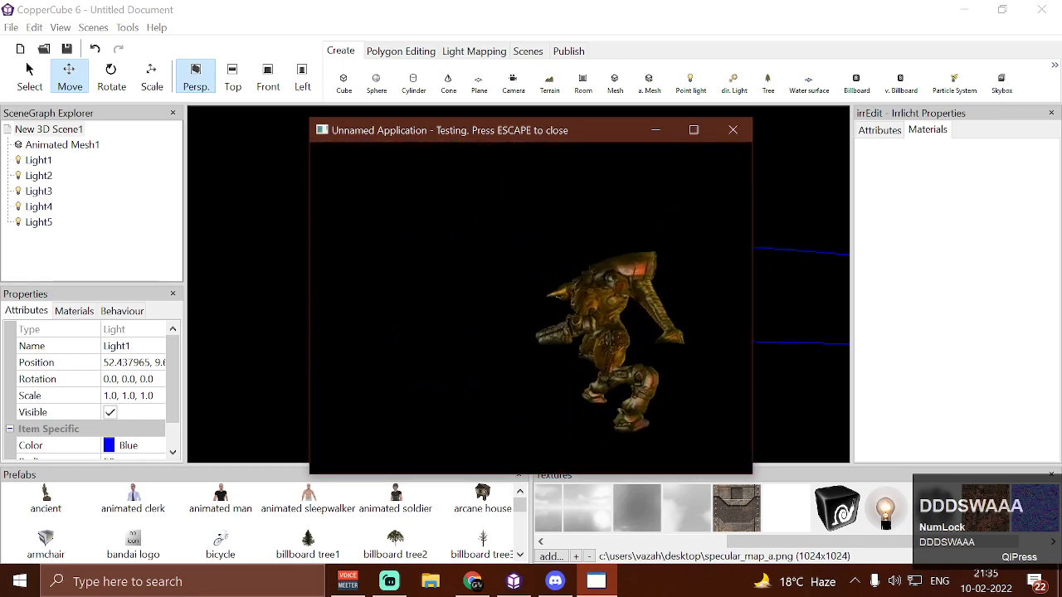
pyautogui.press('w')
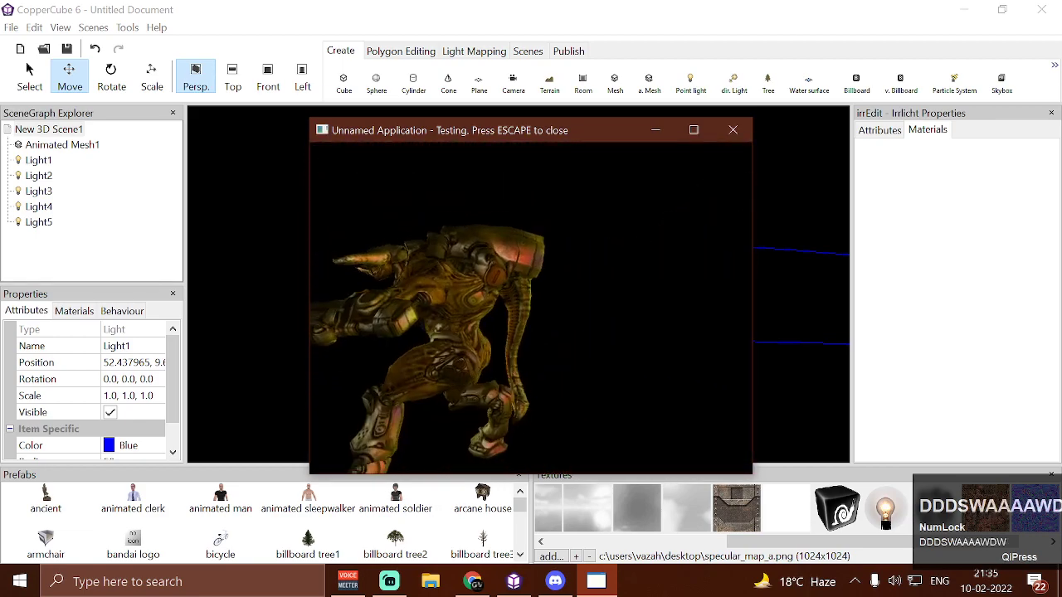
pyautogui.press('a')
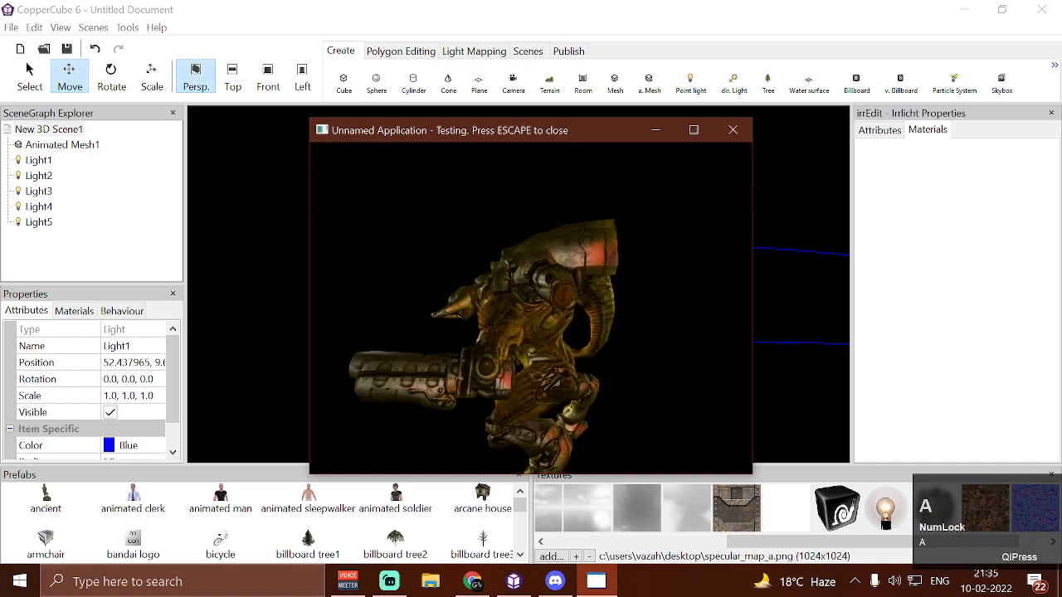
pyautogui.press('a')
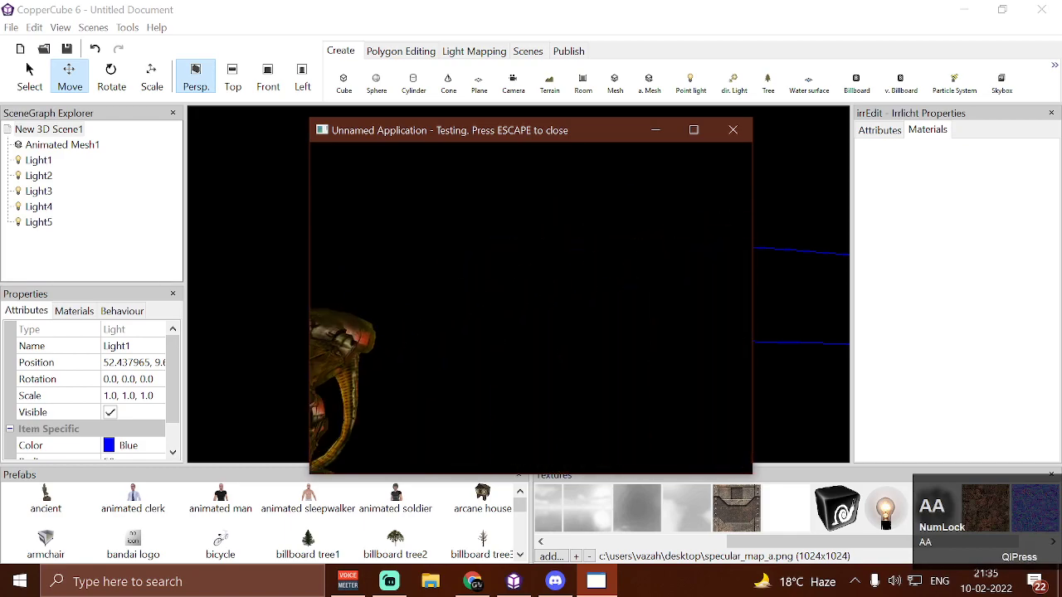
pyautogui.press('w')
pyautogui.press('a')
pyautogui.press('s')
pyautogui.press('w')
pyautogui.press('a')
pyautogui.press('w')
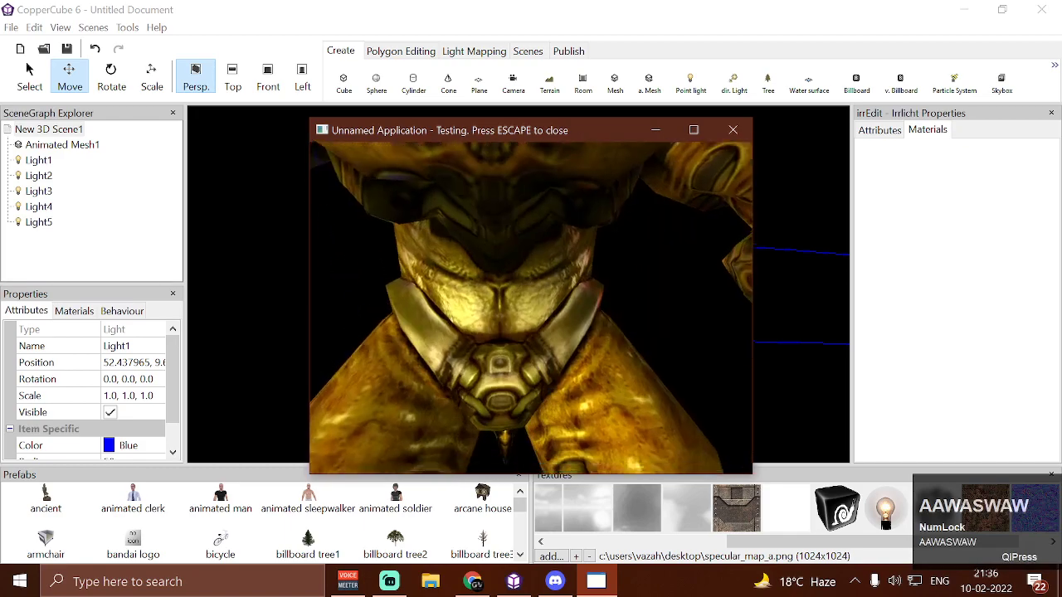
pyautogui.press('s')
pyautogui.press('w')
pyautogui.press('s')
pyautogui.press('a')
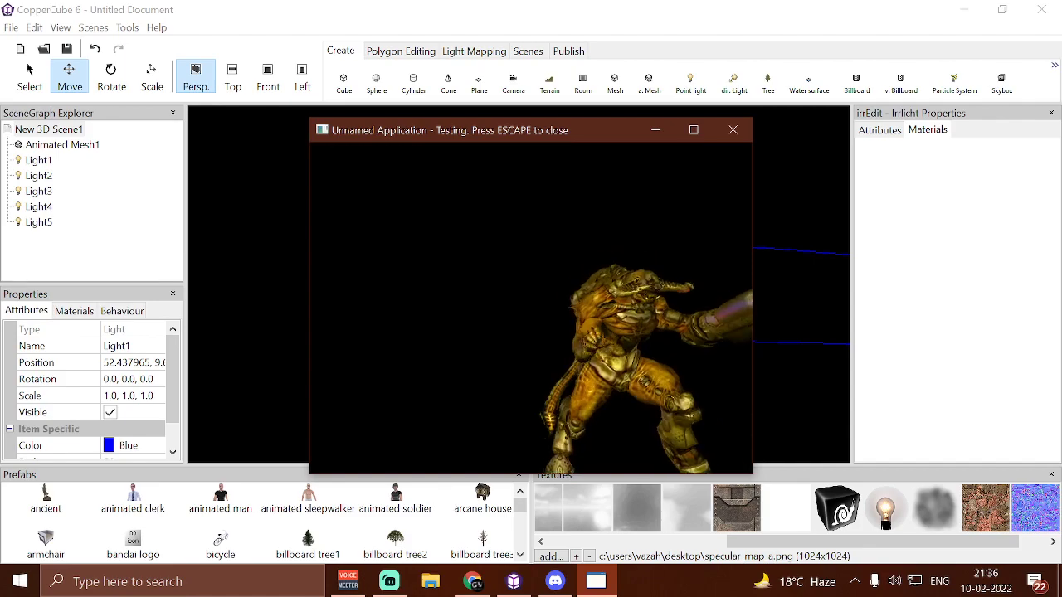
pyautogui.press('Escape')
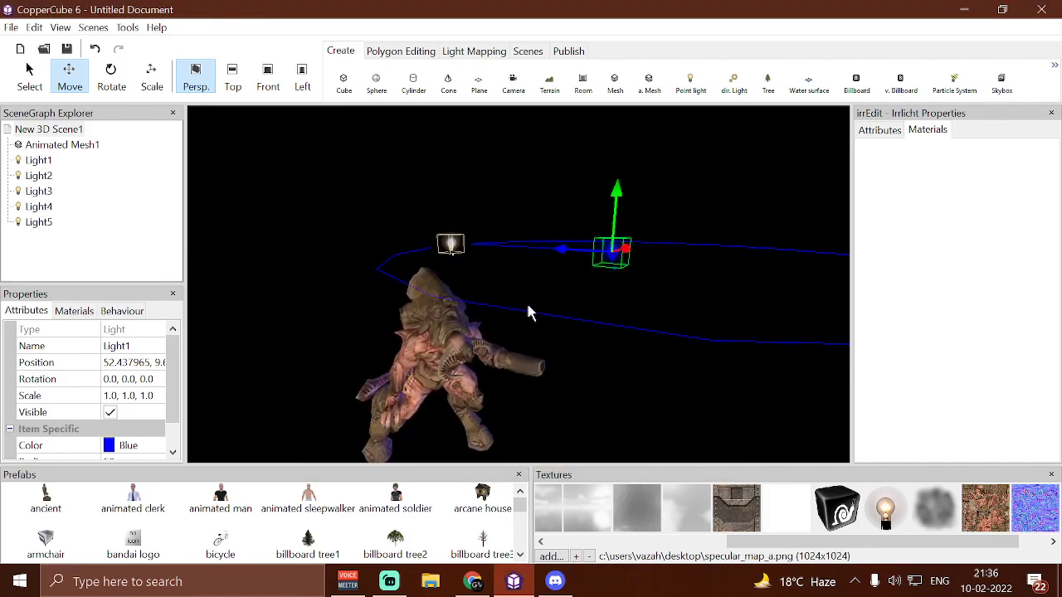
# Open the scene's key-press shader action for editing and set its diffuse color back to white
pyautogui.click(67, 131)
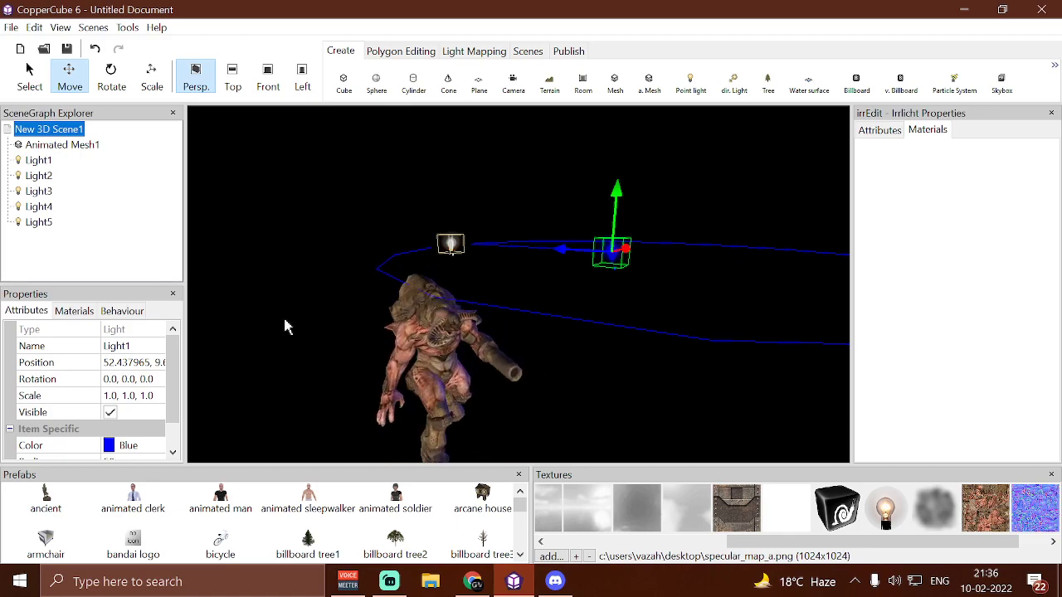
pyautogui.click(122, 310)
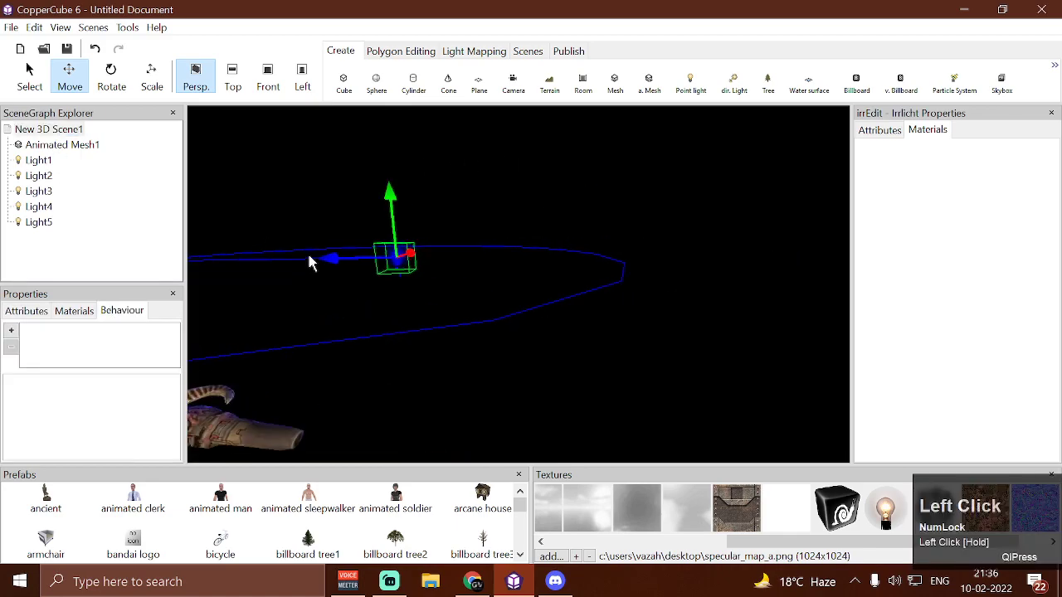
pyautogui.scroll(-3, 381, 253)
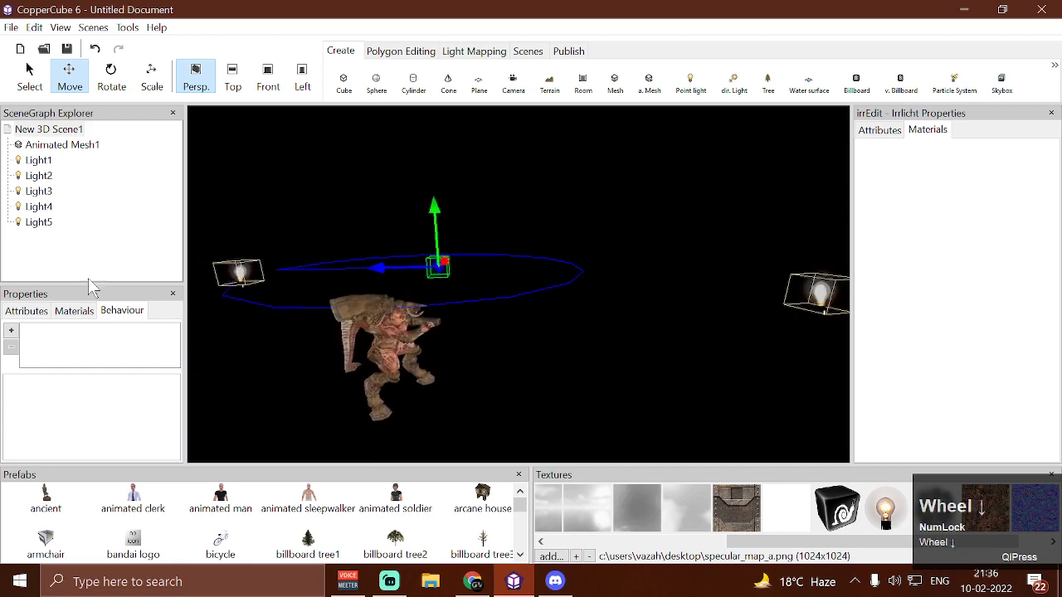
pyautogui.click(240, 271)
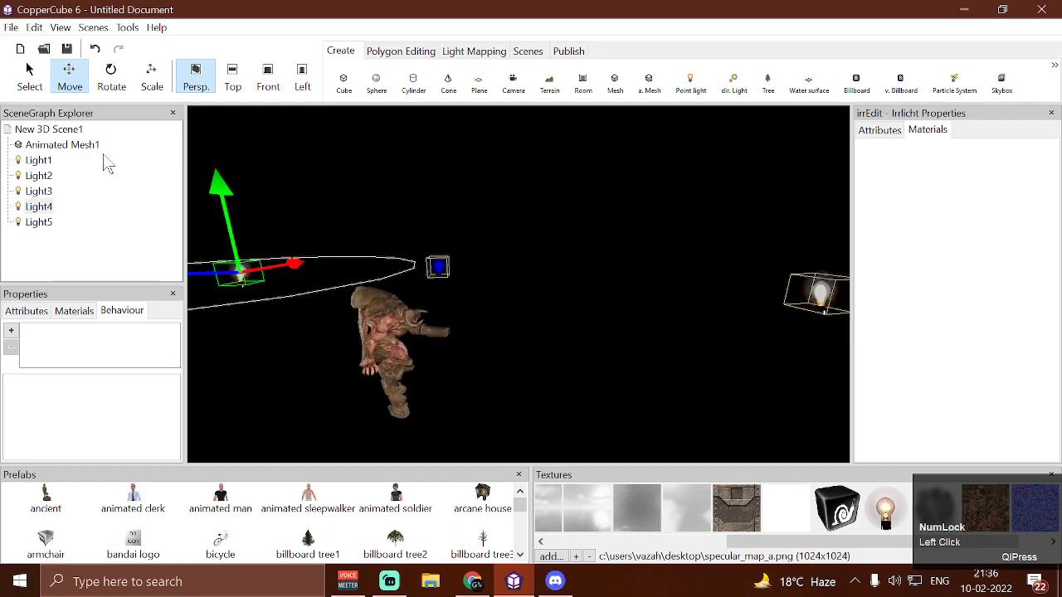
pyautogui.click(49, 129)
pyautogui.click(99, 331)
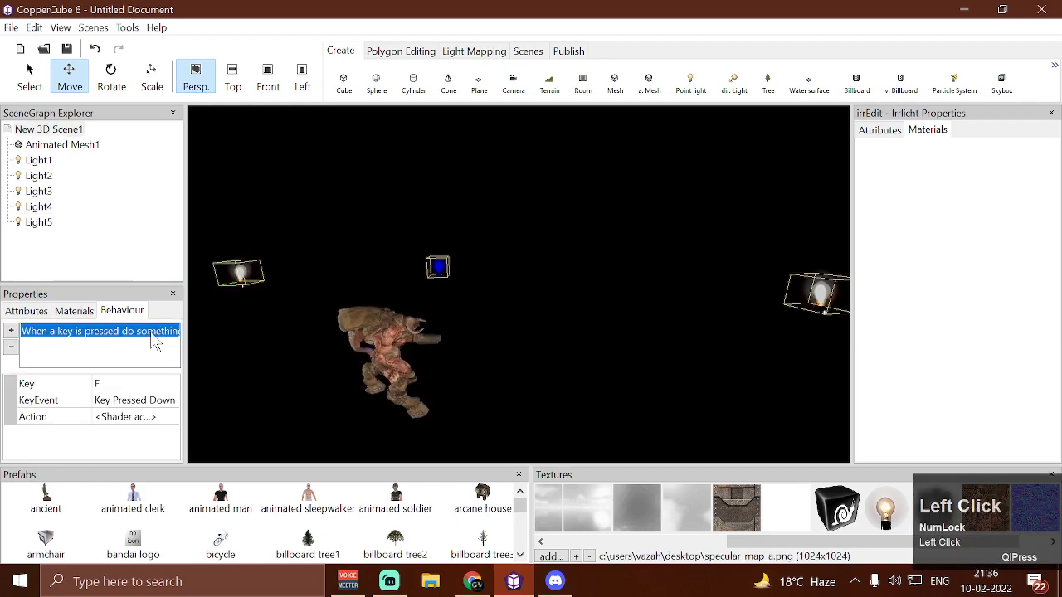
pyautogui.click(173, 417)
pyautogui.click(173, 418)
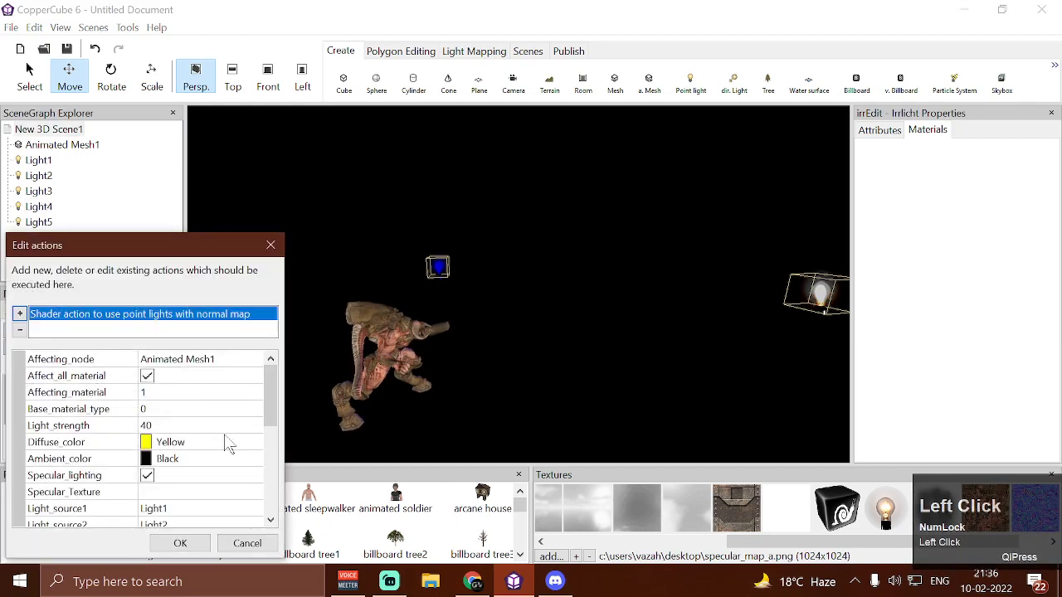
pyautogui.click(254, 443)
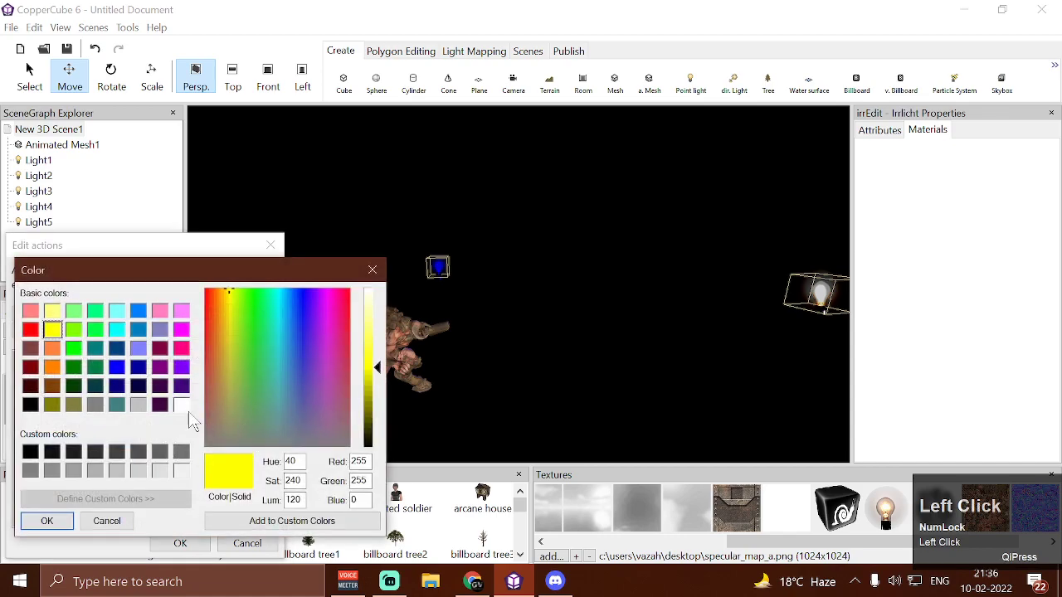
pyautogui.click(70, 528)
# Disable specular lighting in the shader action and accept the changes
pyautogui.scroll(-2, 141, 405)
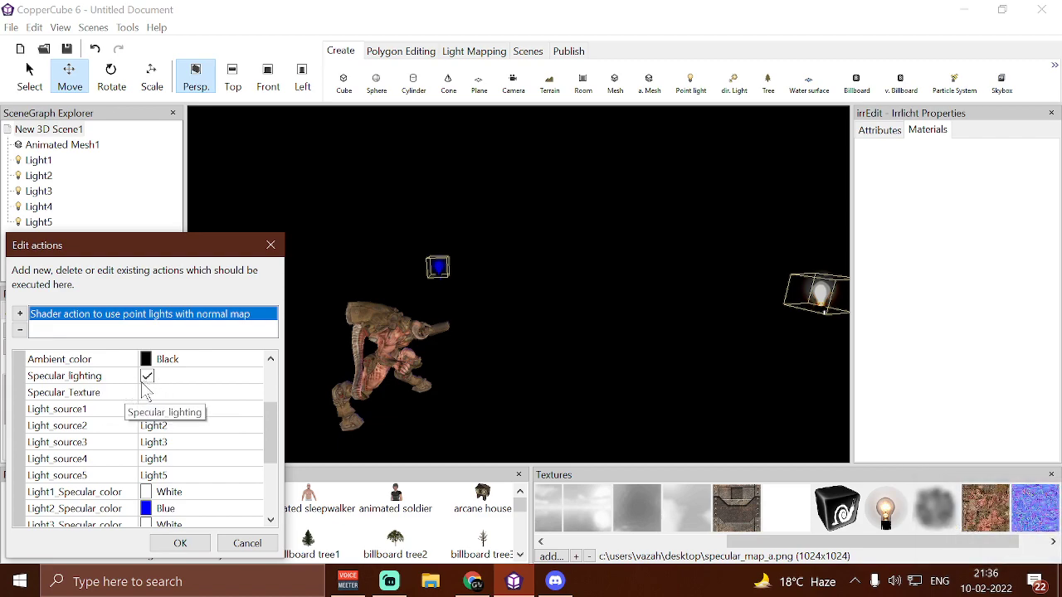
pyautogui.click(147, 376)
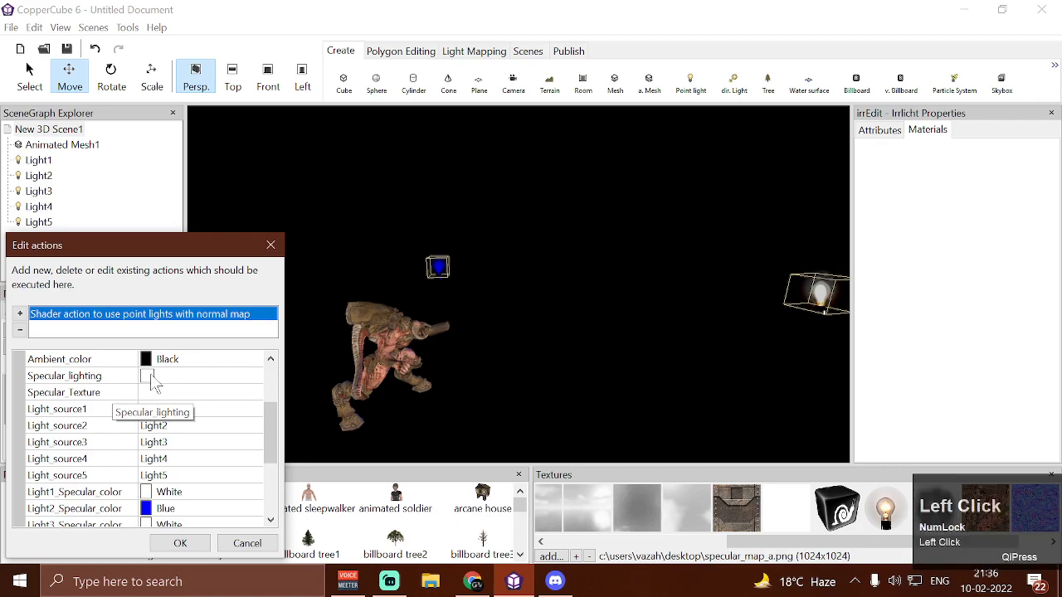
pyautogui.click(182, 544)
# Test-run the scene, activate the shader, examine the blue light on the mesh without specular lighting from all sides, and close the test
pyautogui.hotkey('ctrl', 'F10')
pyautogui.press('w')
pyautogui.press('w')
pyautogui.press('w')
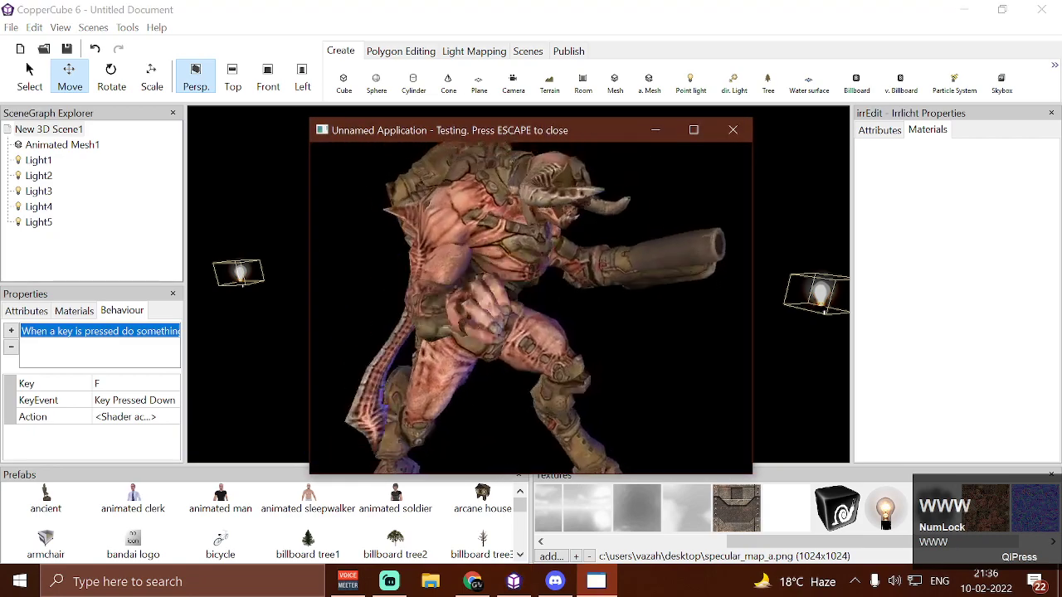
pyautogui.press('s')
pyautogui.press('s')
pyautogui.press('s')
pyautogui.press('f')
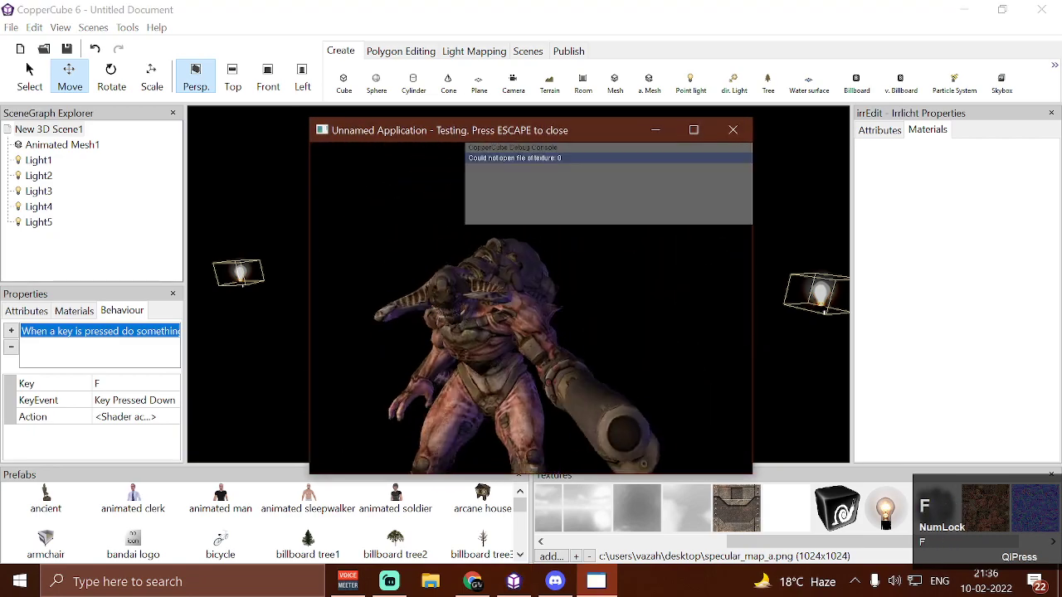
pyautogui.press('w')
pyautogui.press('d')
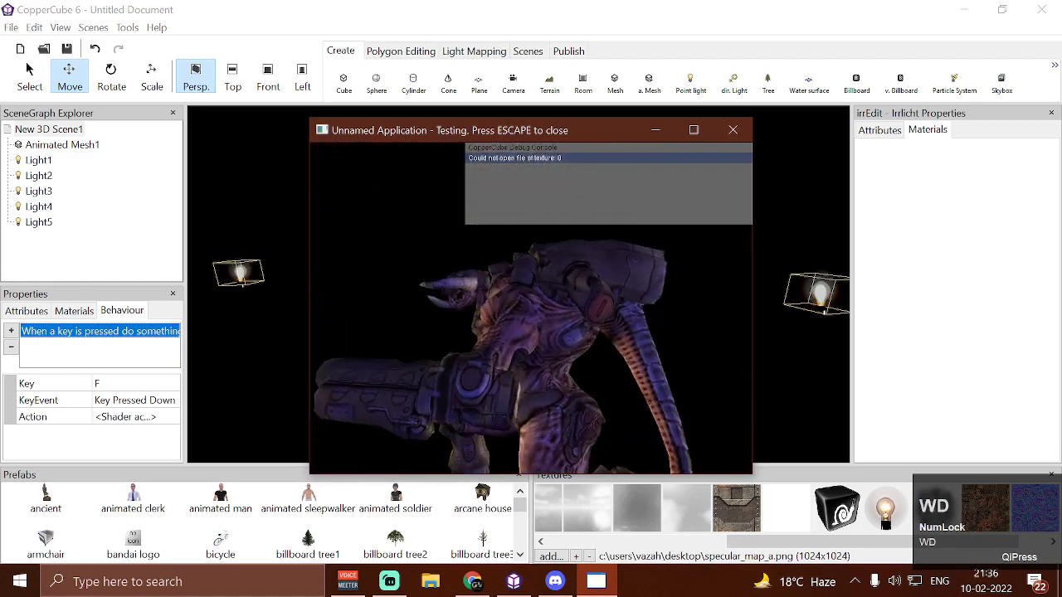
pyautogui.press('s')
pyautogui.press('w')
pyautogui.press('a')
pyautogui.press('a')
pyautogui.press('a')
pyautogui.press('w')
pyautogui.press('w')
pyautogui.press('s')
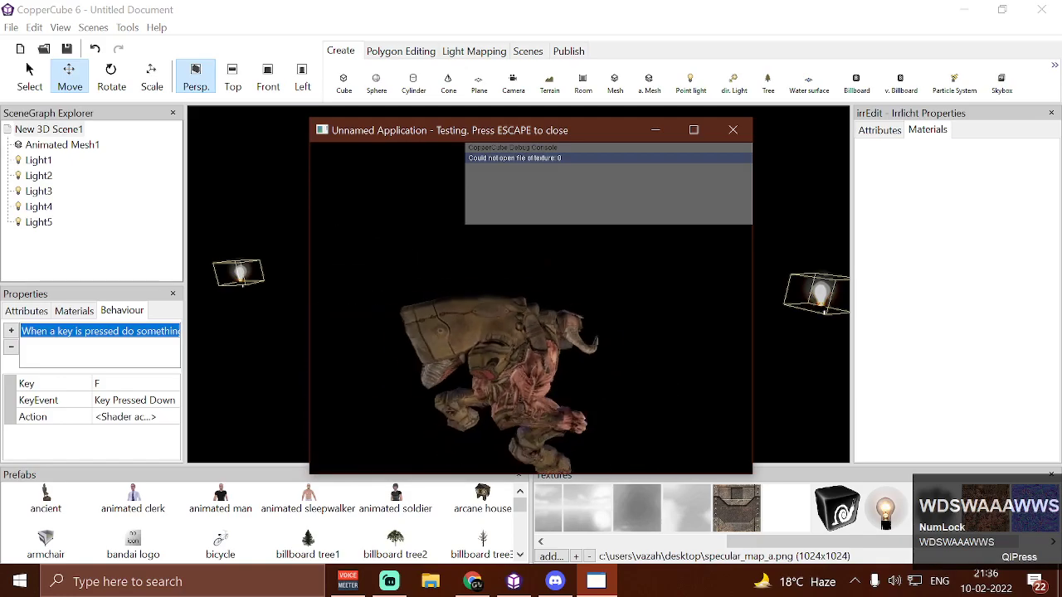
pyautogui.press('w')
pyautogui.press('s')
pyautogui.press('d')
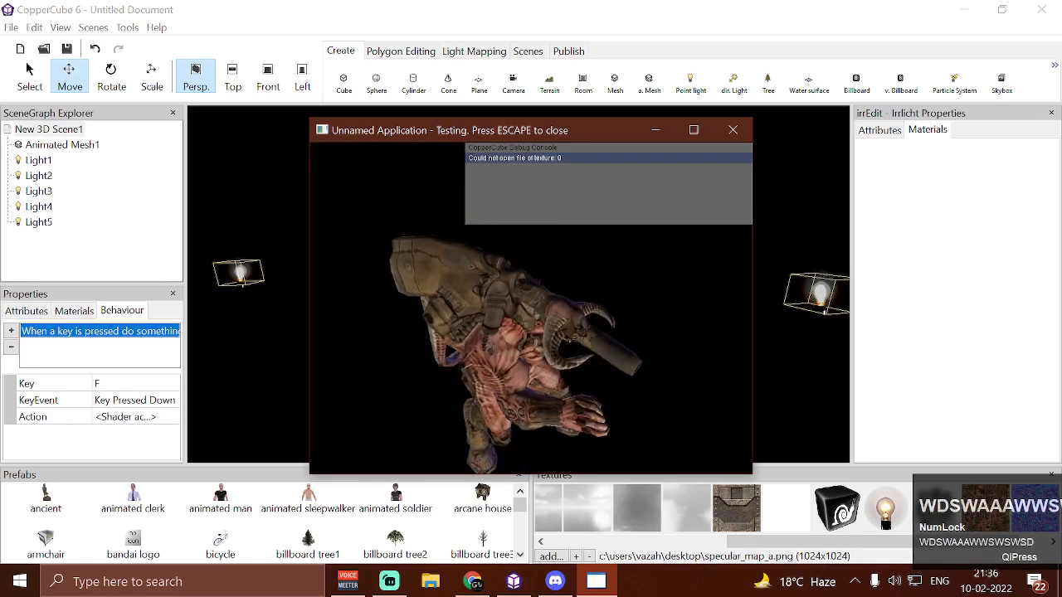
pyautogui.press('w')
pyautogui.press('s')
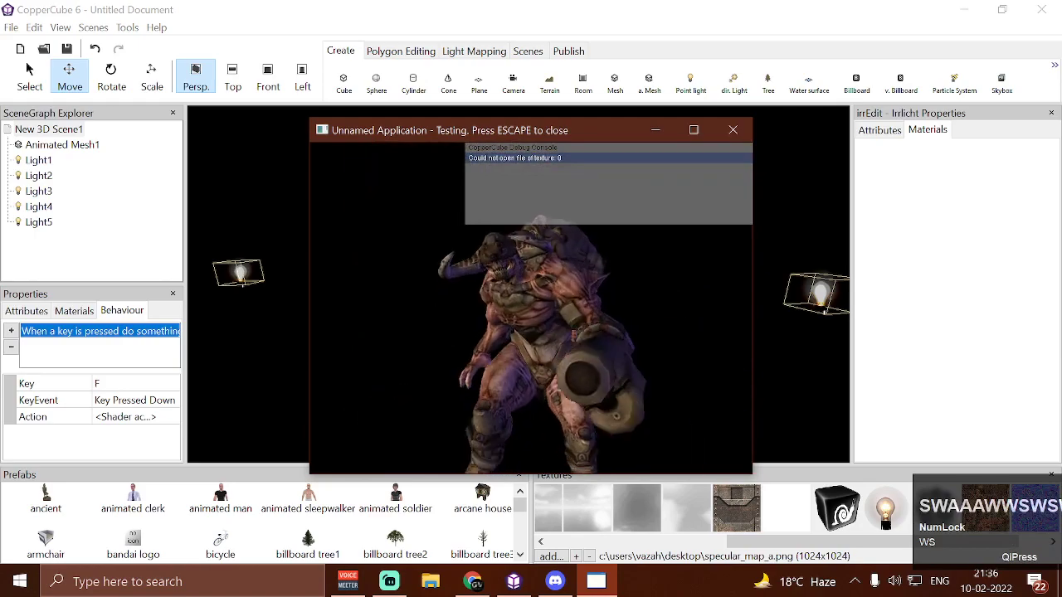
pyautogui.press('Escape')
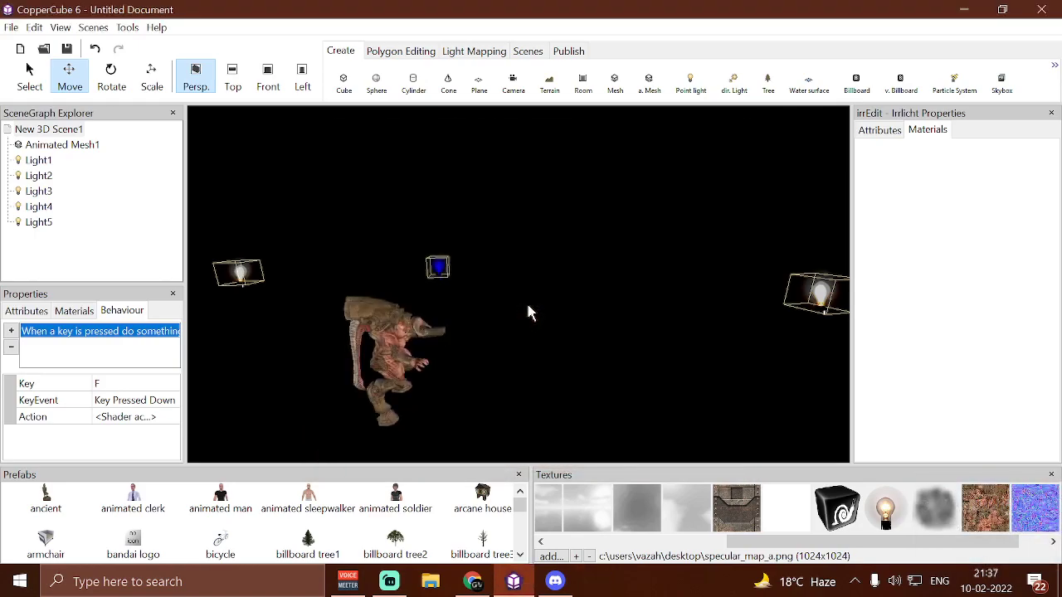
# Set the color of Light1 back to white
pyautogui.click(440, 279)
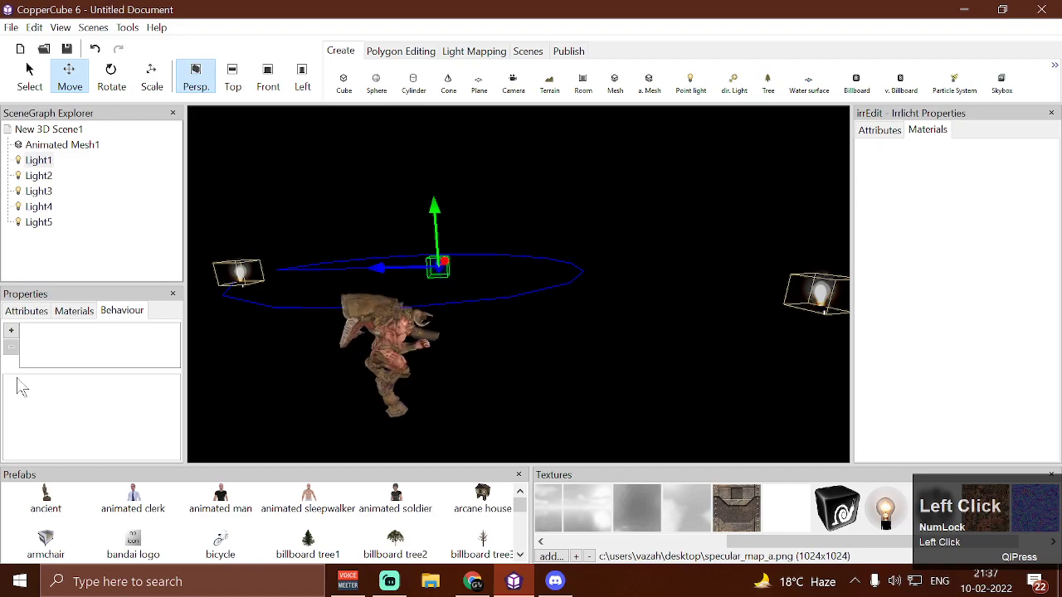
pyautogui.click(29, 311)
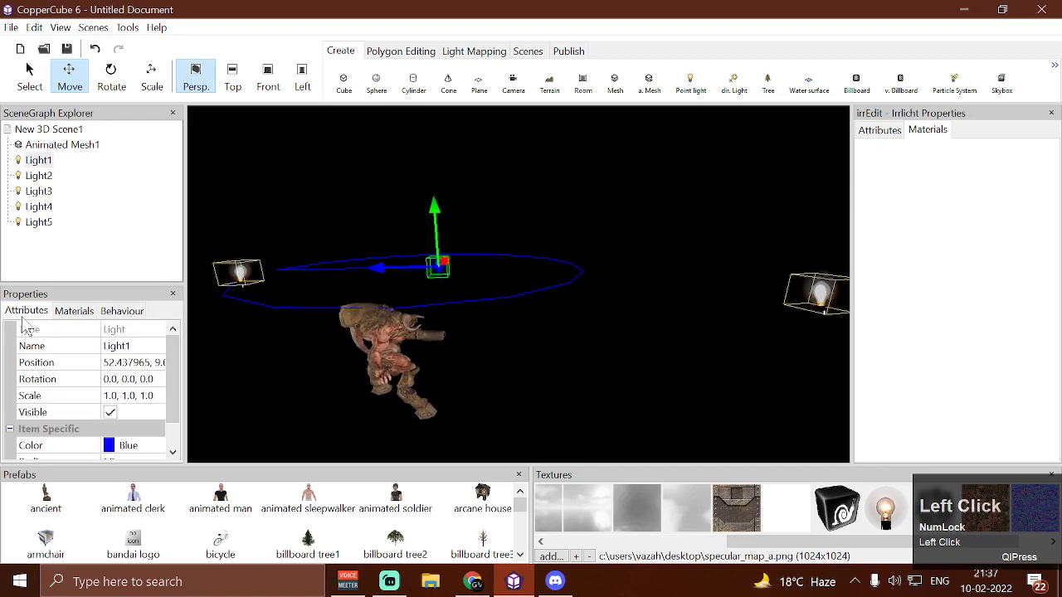
pyautogui.click(158, 446)
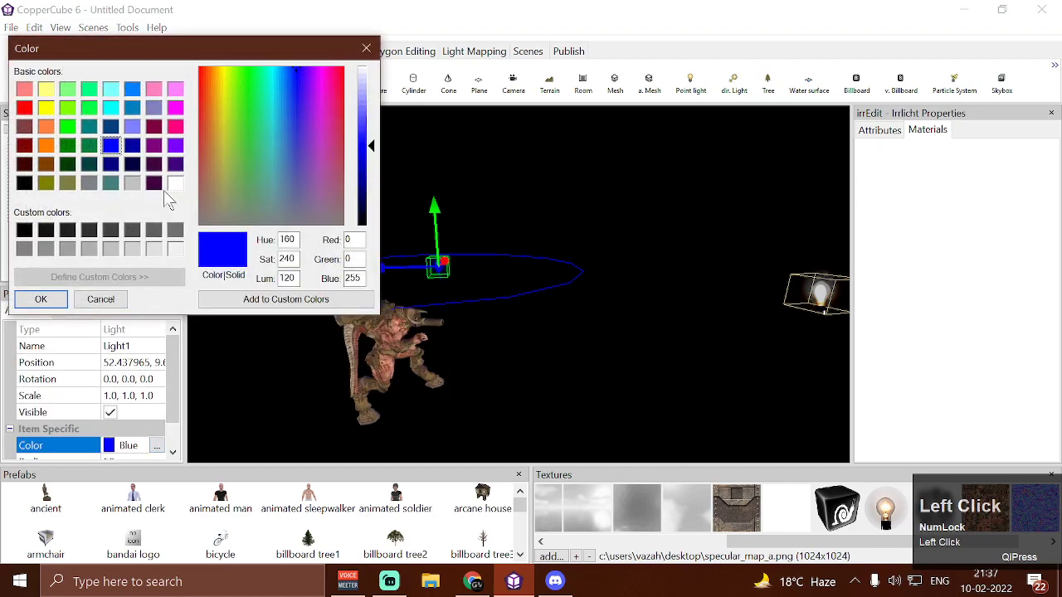
pyautogui.click(41, 300)
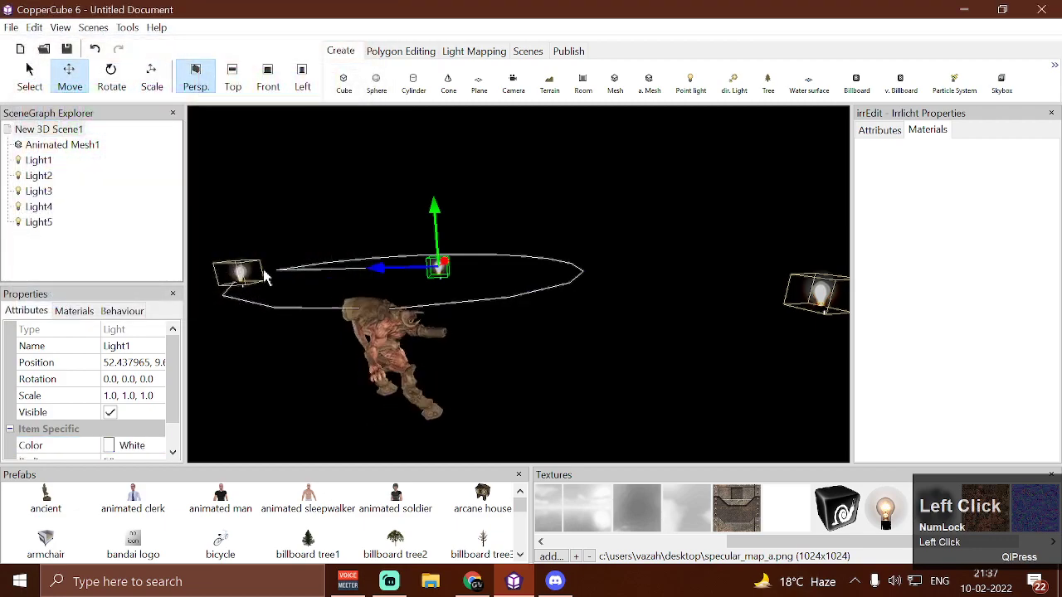
# Test-run the scene, activate the shader, examine the mesh under white Light1 without specular lighting, and close the test
pyautogui.hotkey('ctrl', 'F10')
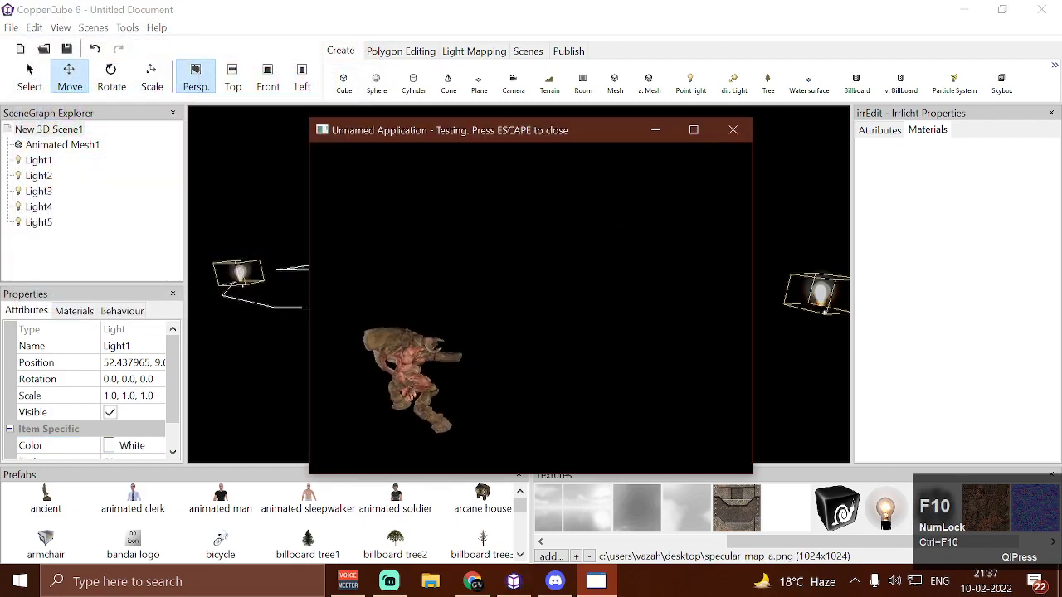
pyautogui.press('w')
pyautogui.press('w')
pyautogui.press('a')
pyautogui.press('a')
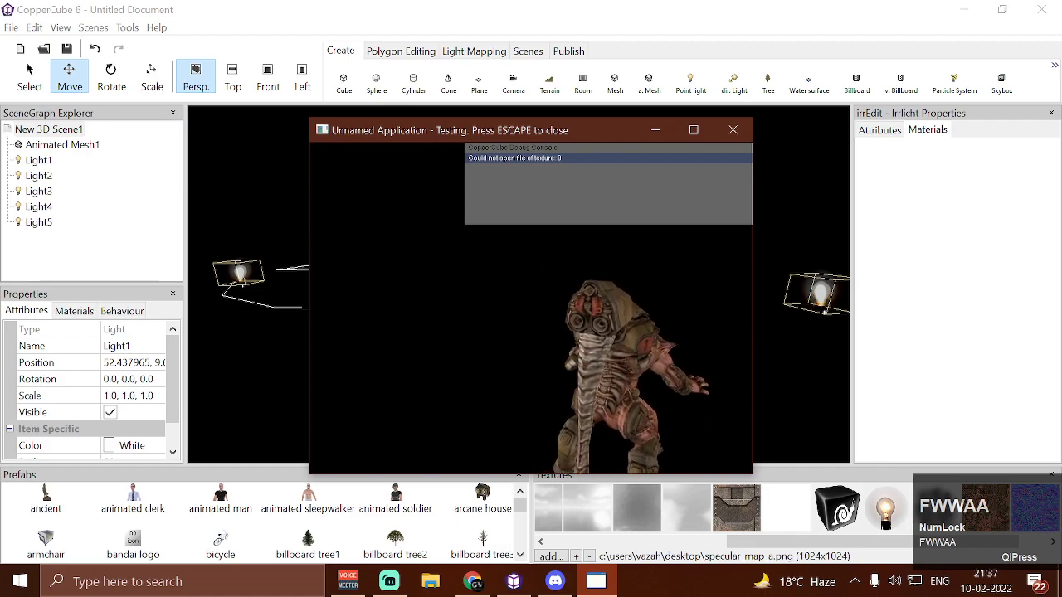
pyautogui.press('w')
pyautogui.press('a')
pyautogui.press('a')
pyautogui.press('w')
pyautogui.press('a')
pyautogui.press('d')
pyautogui.press('d')
pyautogui.press('Escape')
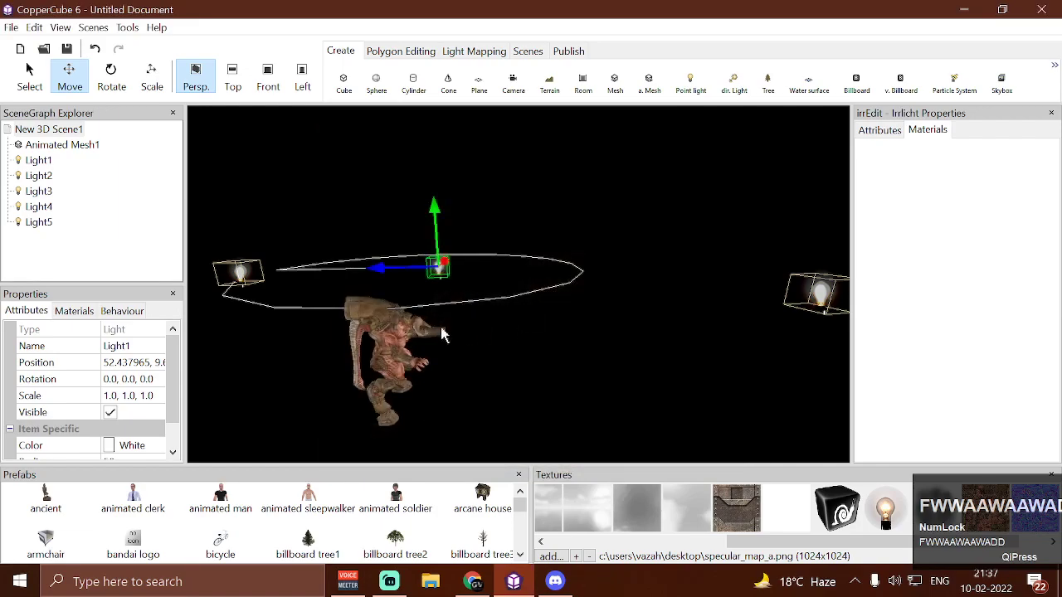
# Enable specular lighting in the scene's key-press shader action and accept the changes
pyautogui.click(66, 146)
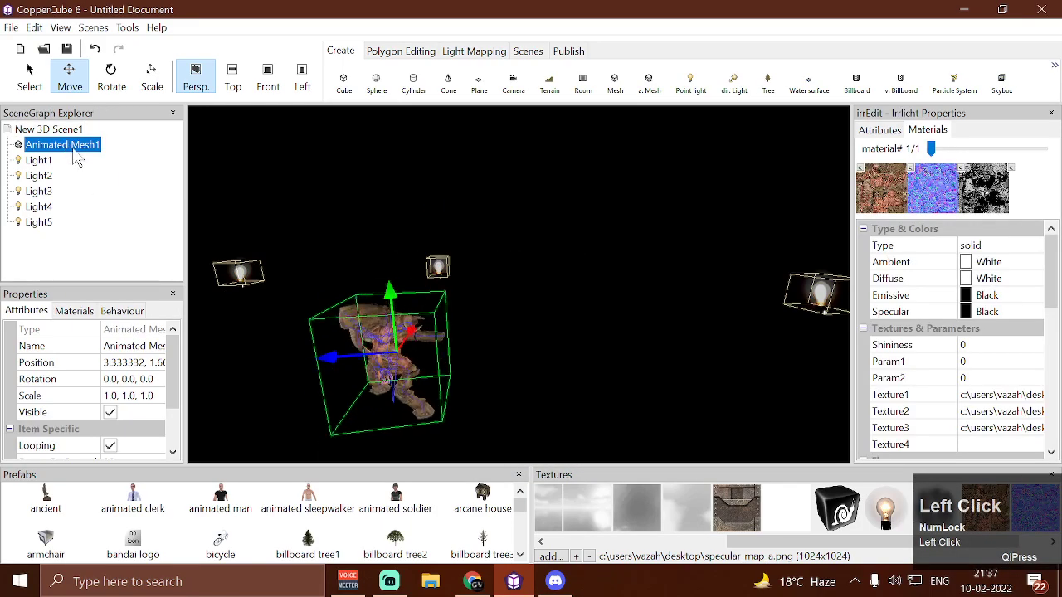
pyautogui.click(122, 311)
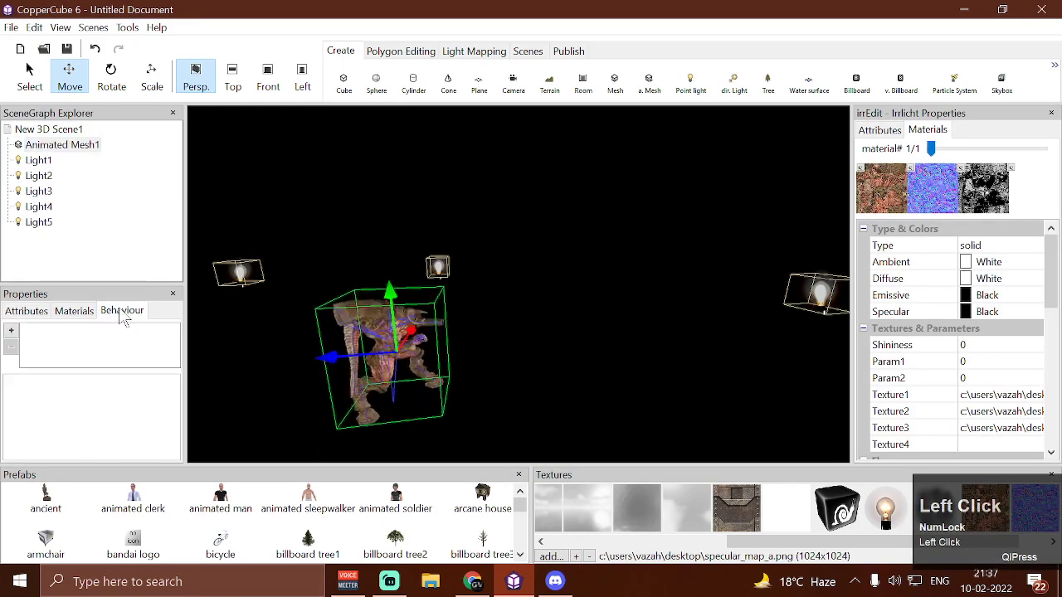
pyautogui.click(50, 129)
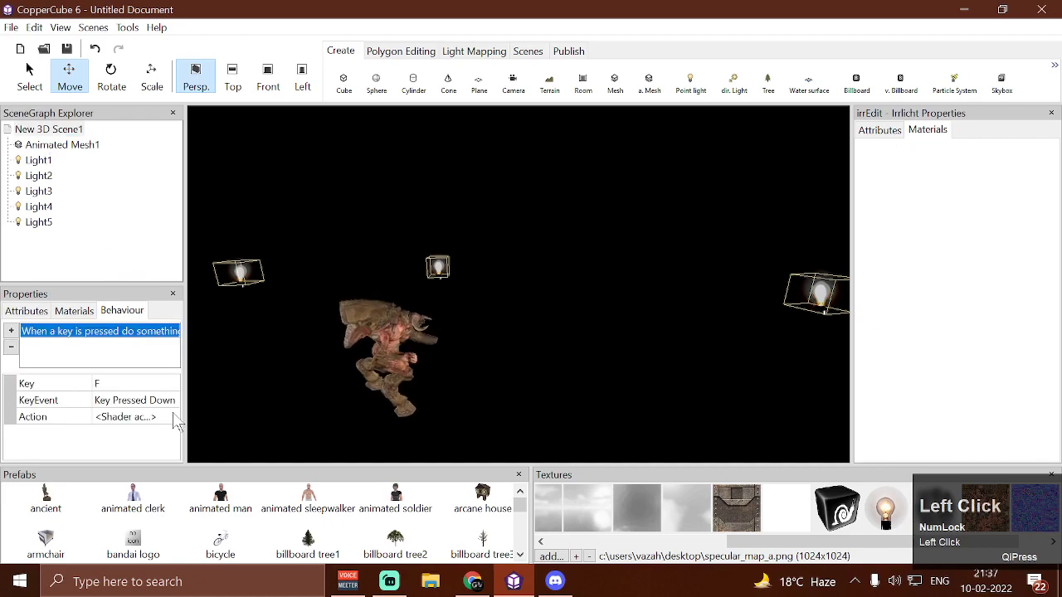
pyautogui.click(174, 417)
pyautogui.scroll(-1, 152, 448)
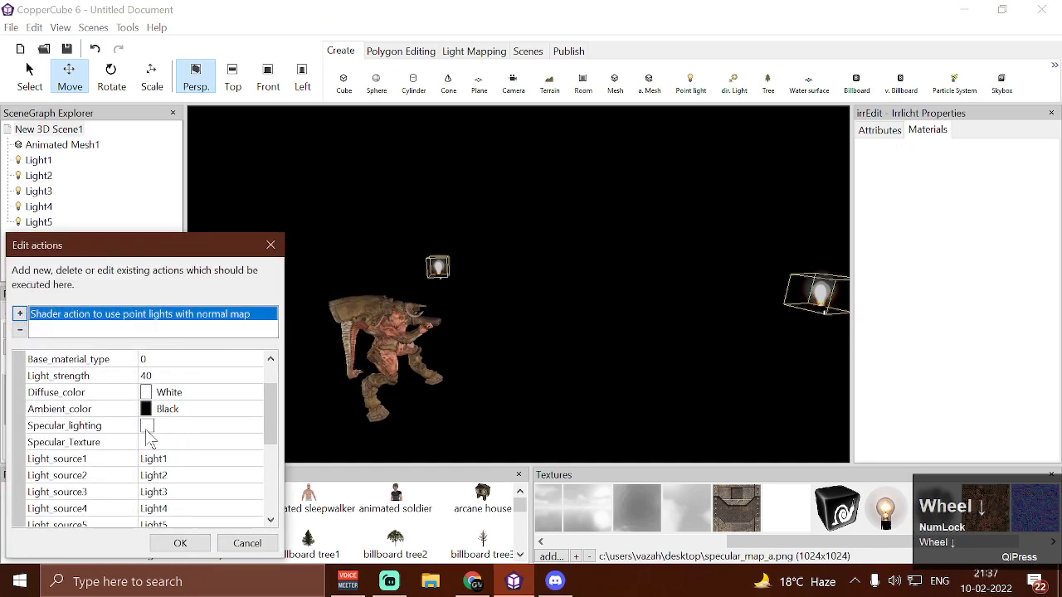
pyautogui.scroll(-2, 108, 425)
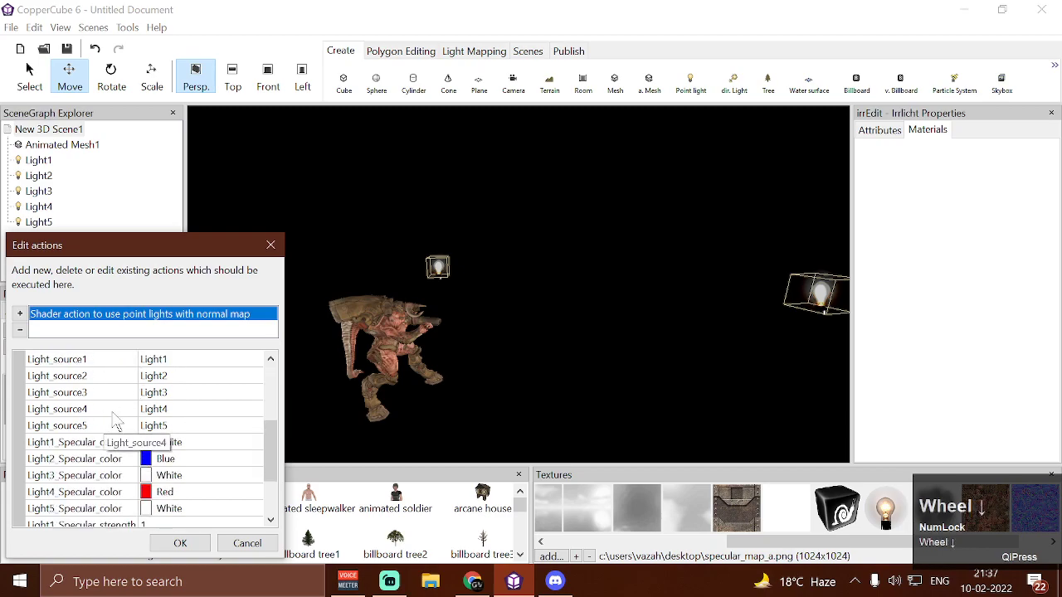
pyautogui.scroll(2, 115, 422)
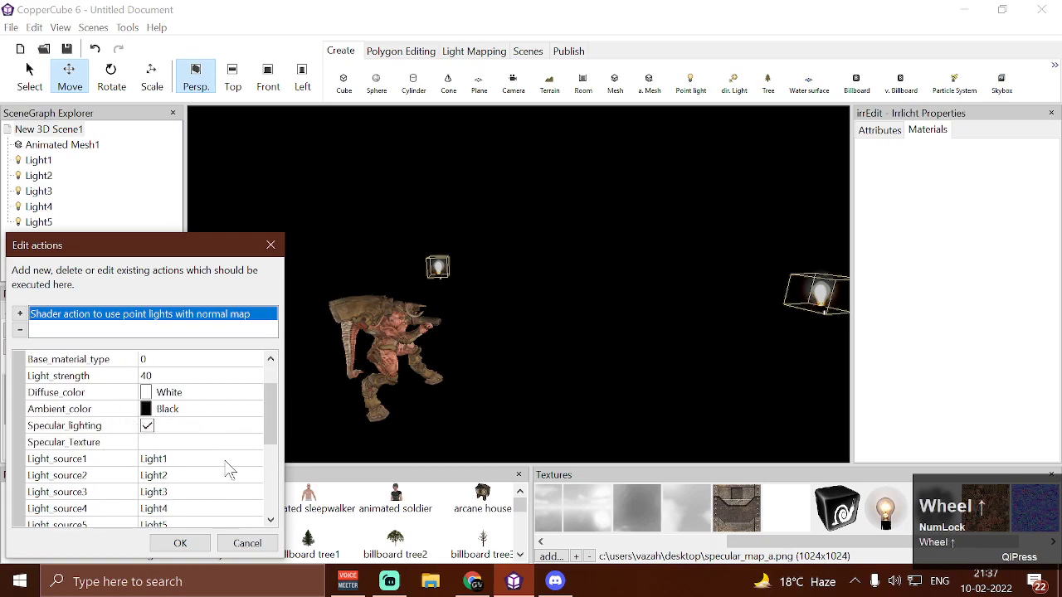
pyautogui.click(180, 542)
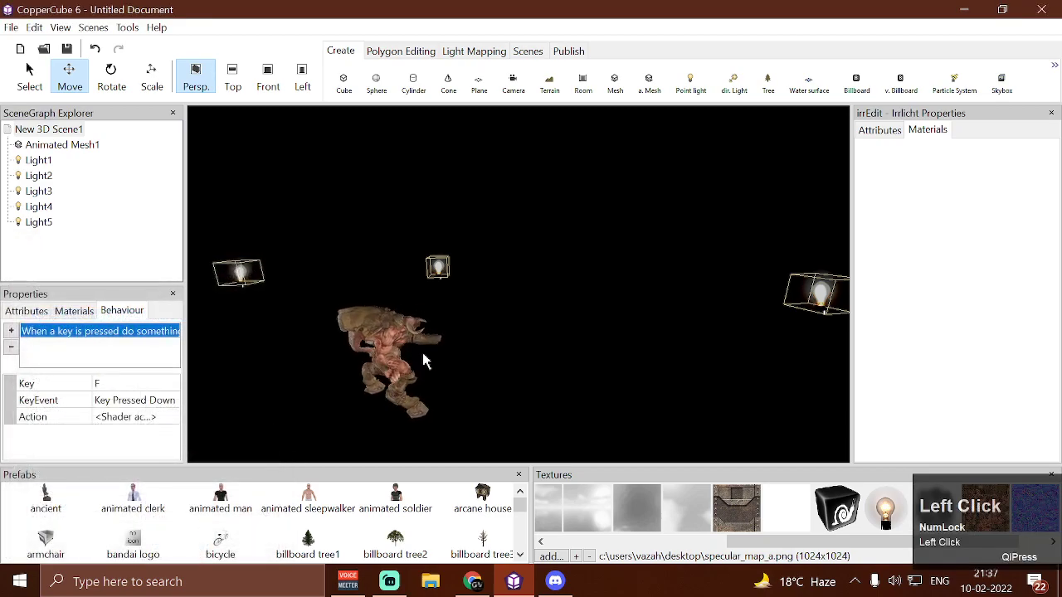
# Clear the normal map from the Texture2 slot of the Doom Boss mesh's material
pyautogui.click(413, 348)
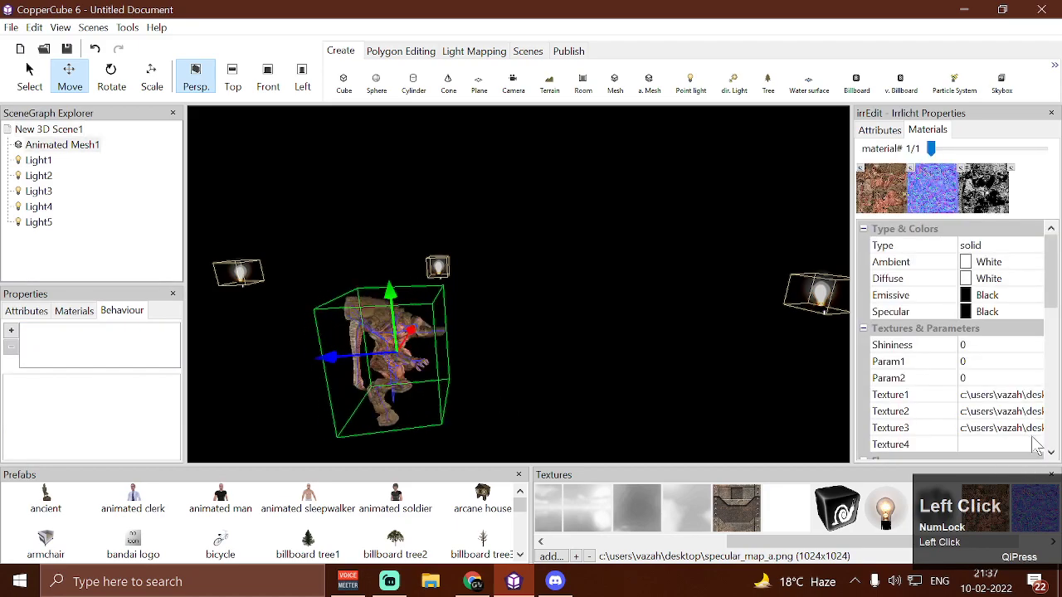
pyautogui.scroll(-2, 894, 429)
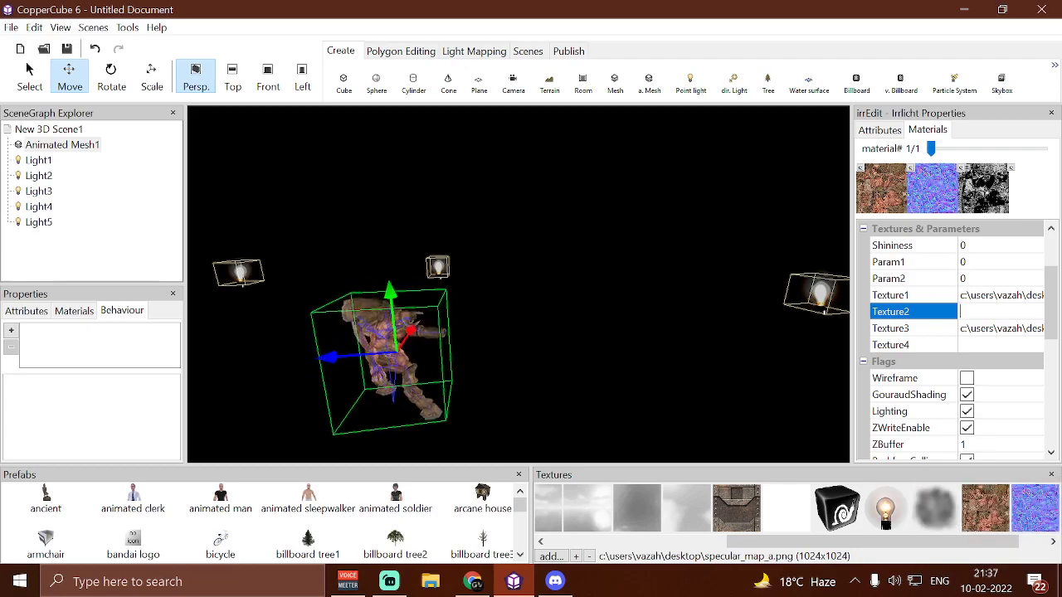
pyautogui.press('Return')
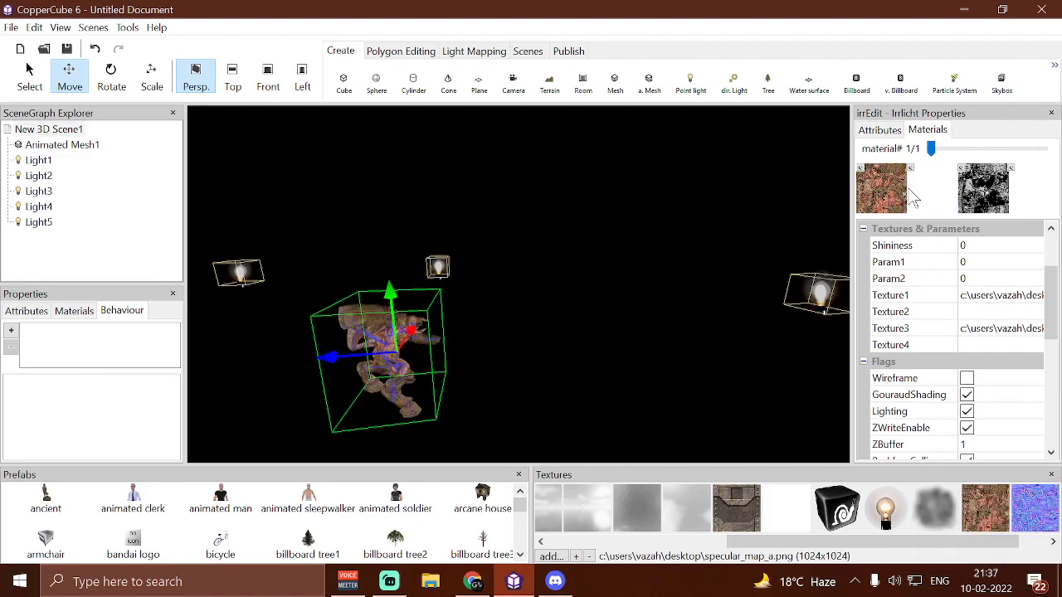
# Test-run the scene, activate the shader, examine the mesh without its normal map from all sides, and close the test
pyautogui.hotkey('ctrl', 'F10')
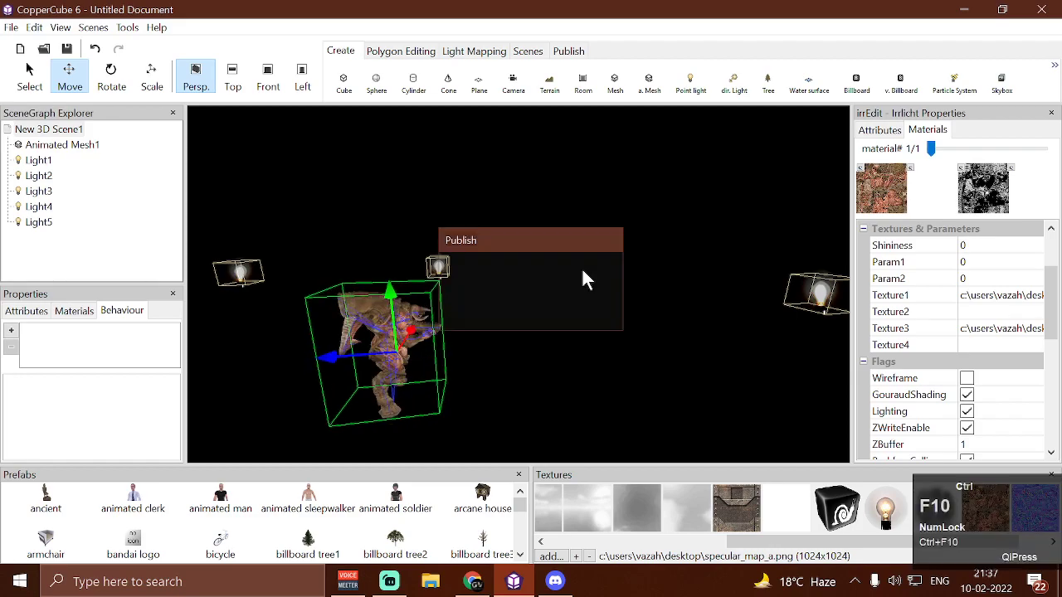
pyautogui.press('w')
pyautogui.press('w')
pyautogui.press('d')
pyautogui.press('f')
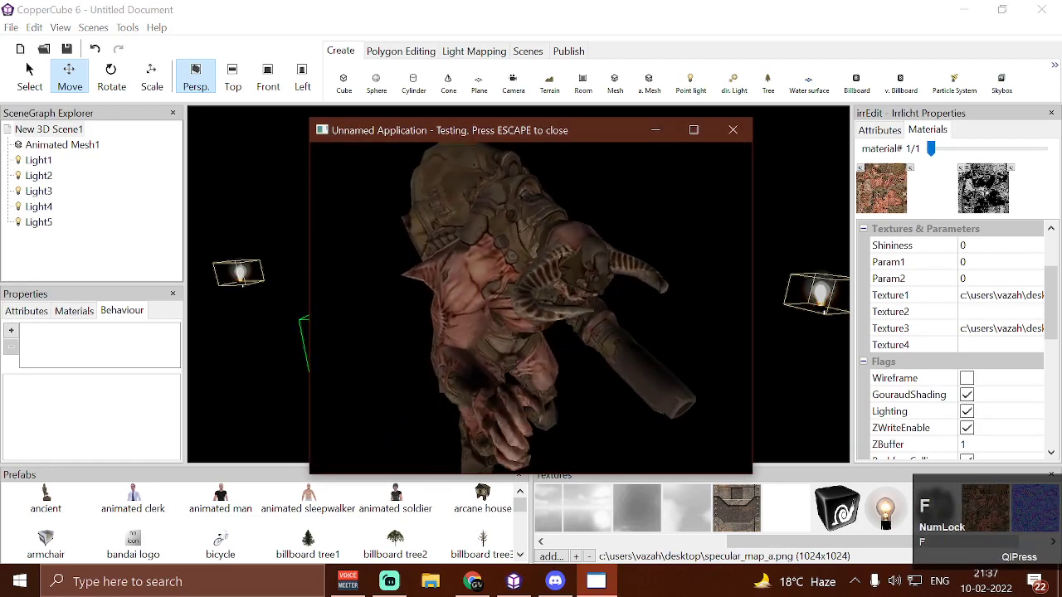
pyautogui.press('w')
pyautogui.press('s')
pyautogui.press('a')
pyautogui.press('a')
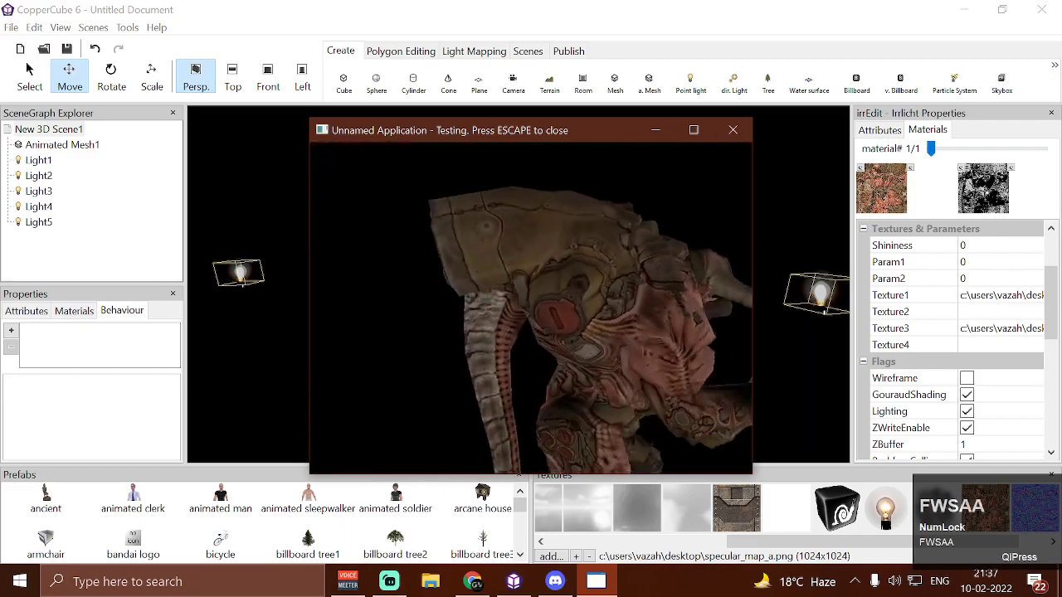
pyautogui.press('a')
pyautogui.press('a')
pyautogui.press('w')
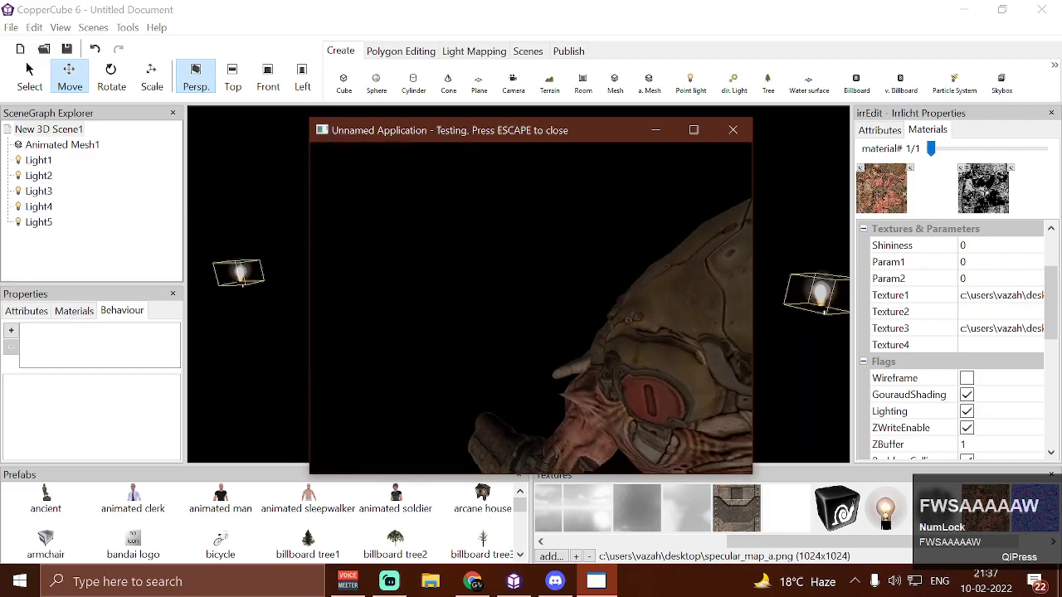
pyautogui.press('a')
pyautogui.press('w')
pyautogui.press('s')
pyautogui.press('a')
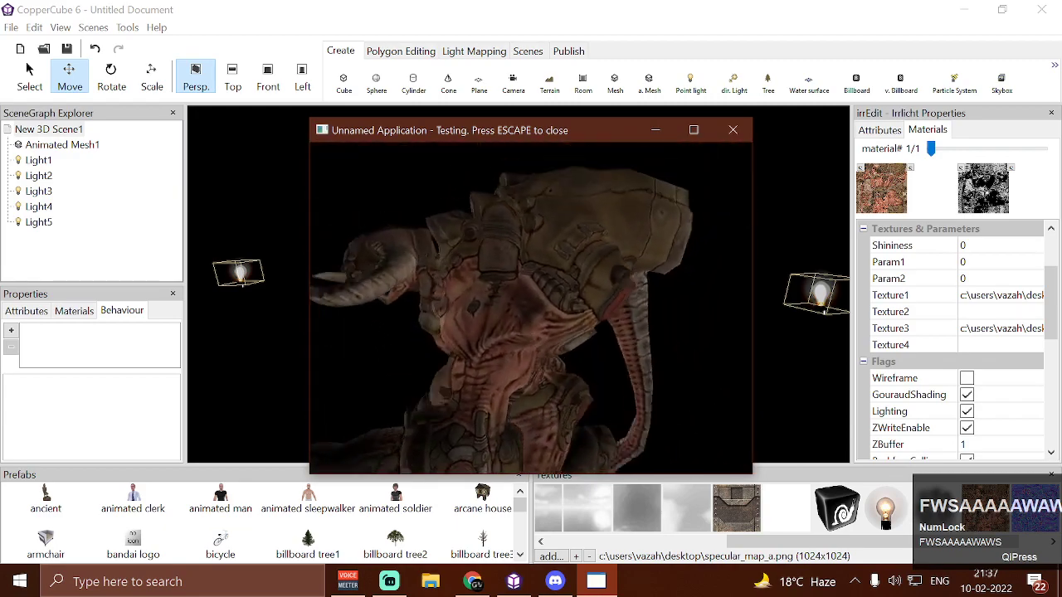
pyautogui.press('w')
pyautogui.press('s')
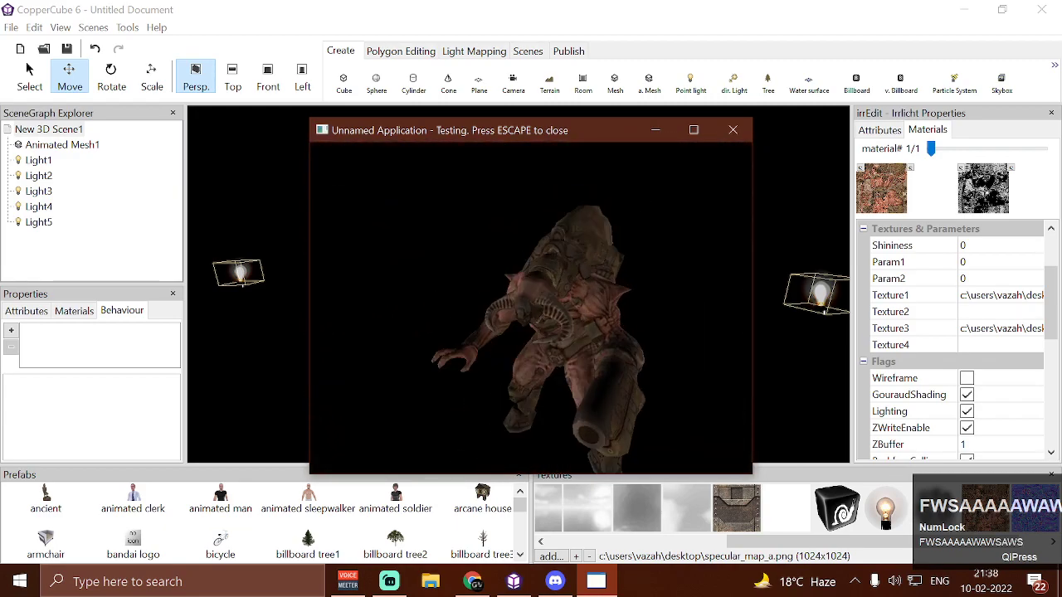
pyautogui.press('a')
pyautogui.press('w')
pyautogui.press('d')
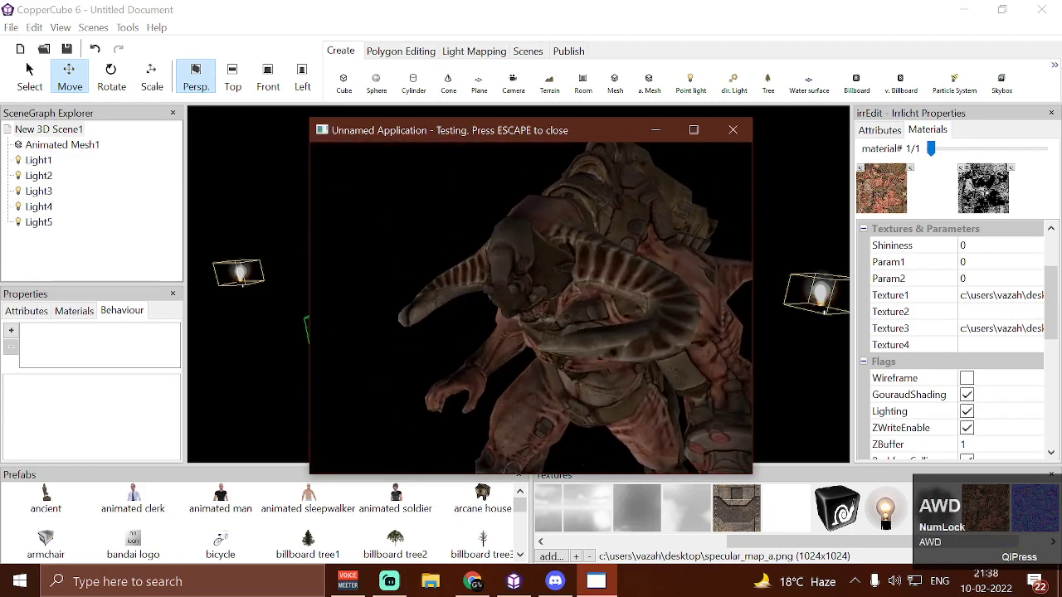
pyautogui.press('s')
pyautogui.press('w')
pyautogui.press('w')
pyautogui.press('s')
pyautogui.press('d')
pyautogui.press('w')
pyautogui.press('d')
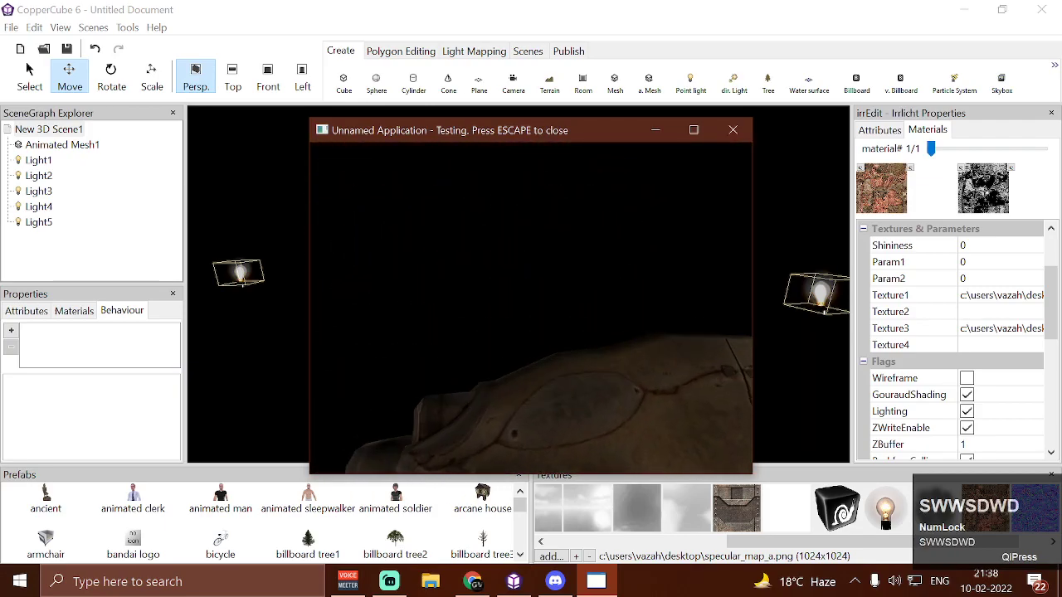
pyautogui.press('d')
pyautogui.press('s')
pyautogui.press('d')
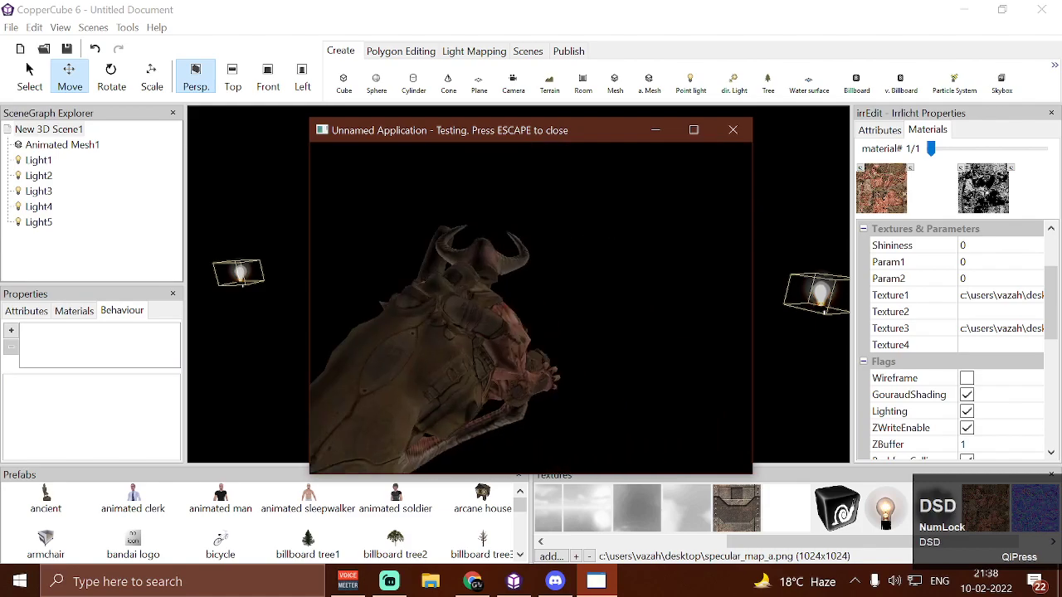
pyautogui.press('w')
pyautogui.press('a')
pyautogui.press('a')
pyautogui.press('s')
pyautogui.press('Escape')
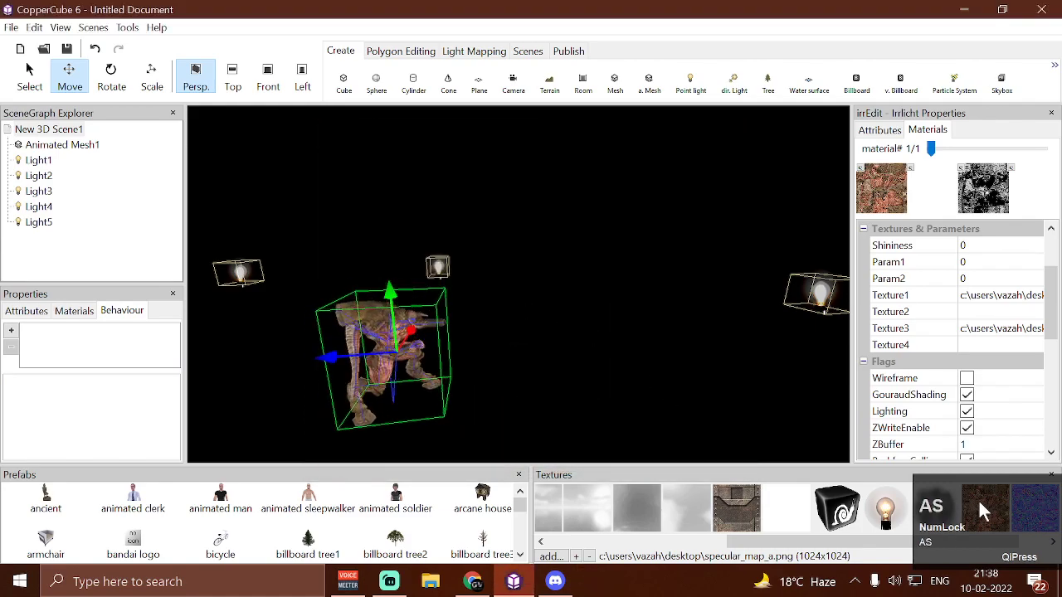
# Assign normal_map_a.png to the second texture slot of the Doom Boss mesh's material
pyautogui.click(505, 499)
pyautogui.click(1047, 508)
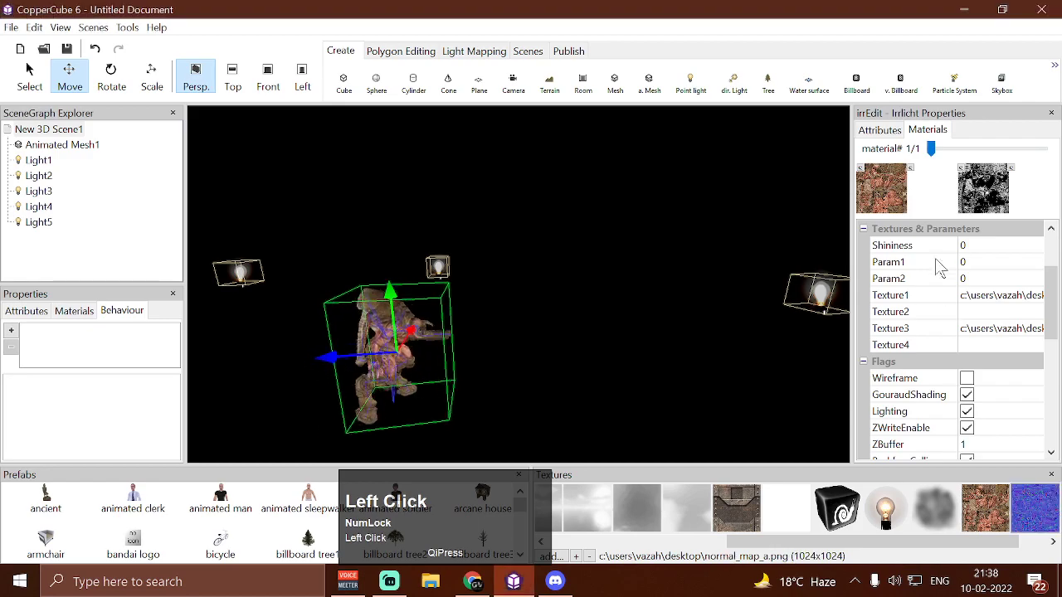
pyautogui.click(912, 179)
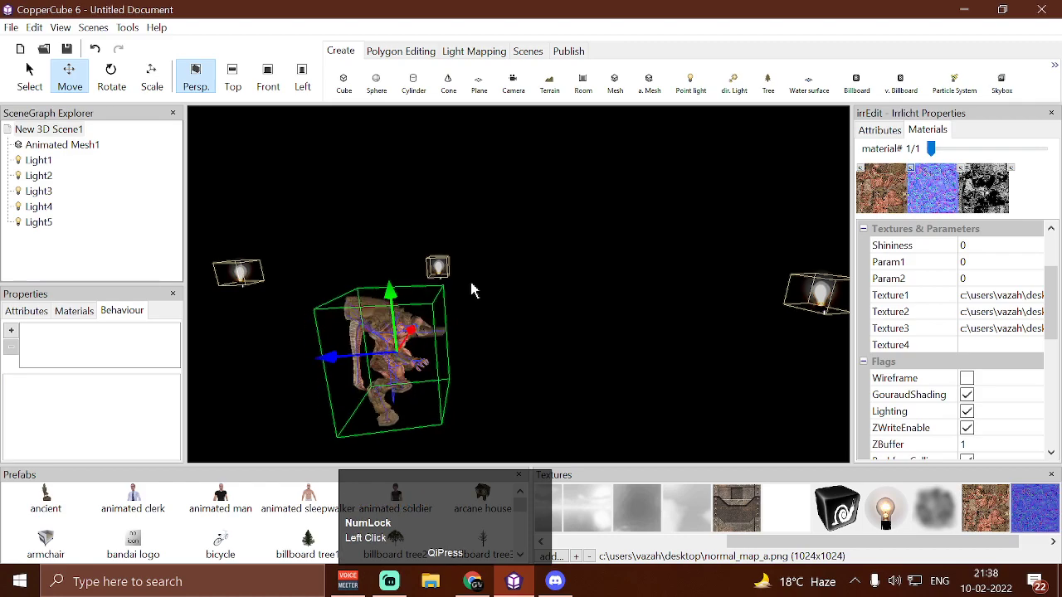
# Test-run the scene, activate the shader, examine the mesh with normal map and specular lighting from several sides, and close the test
pyautogui.hotkey('ctrl', 'F10')
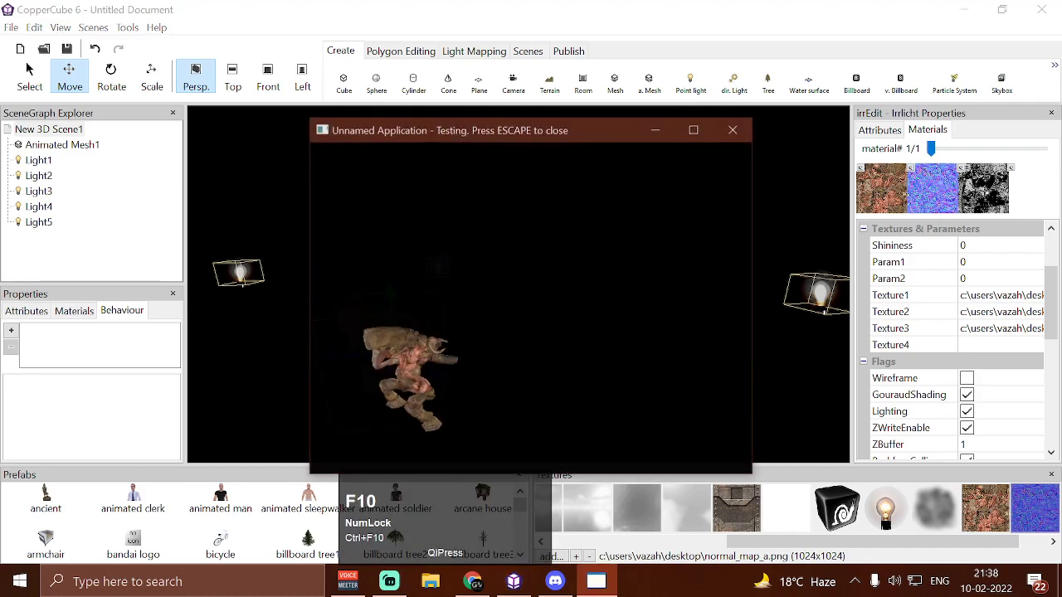
pyautogui.press('w')
pyautogui.press('w')
pyautogui.press('w')
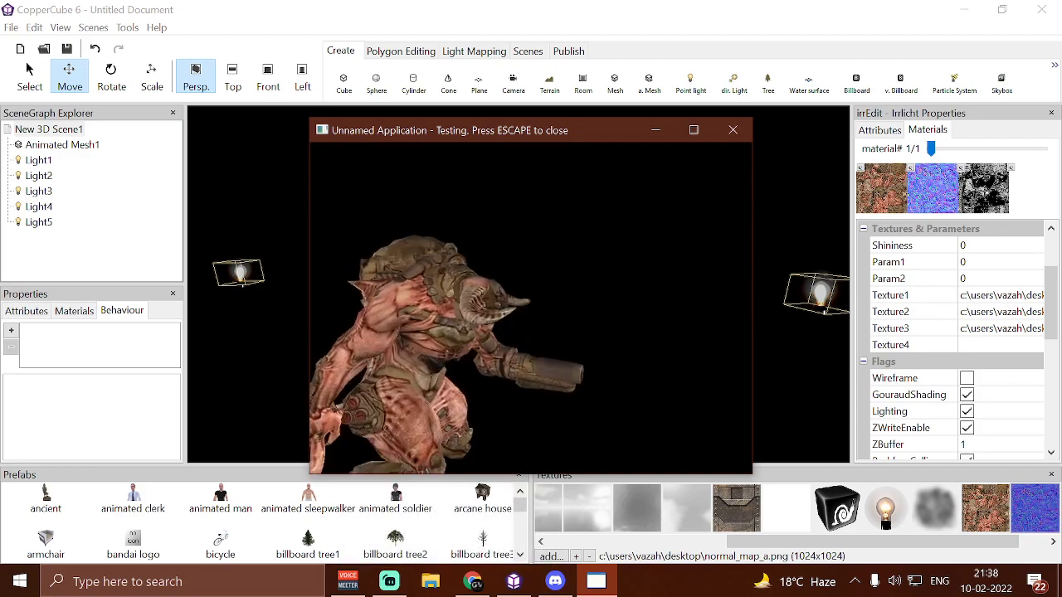
pyautogui.press('f')
pyautogui.press('a')
pyautogui.press('w')
pyautogui.press('s')
pyautogui.press('d')
pyautogui.press('d')
pyautogui.press('d')
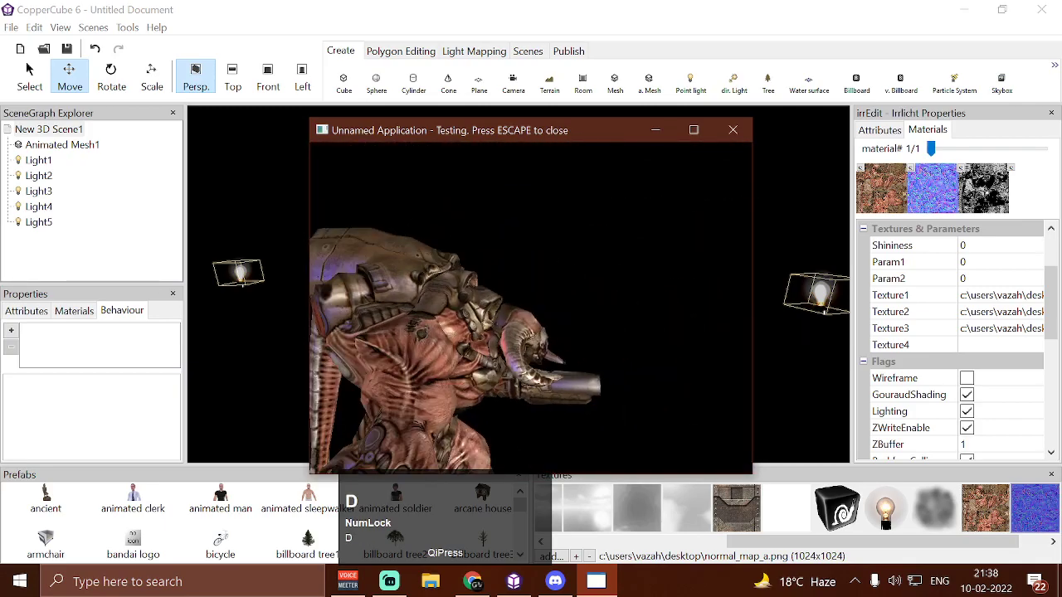
pyautogui.press('s')
pyautogui.press('w')
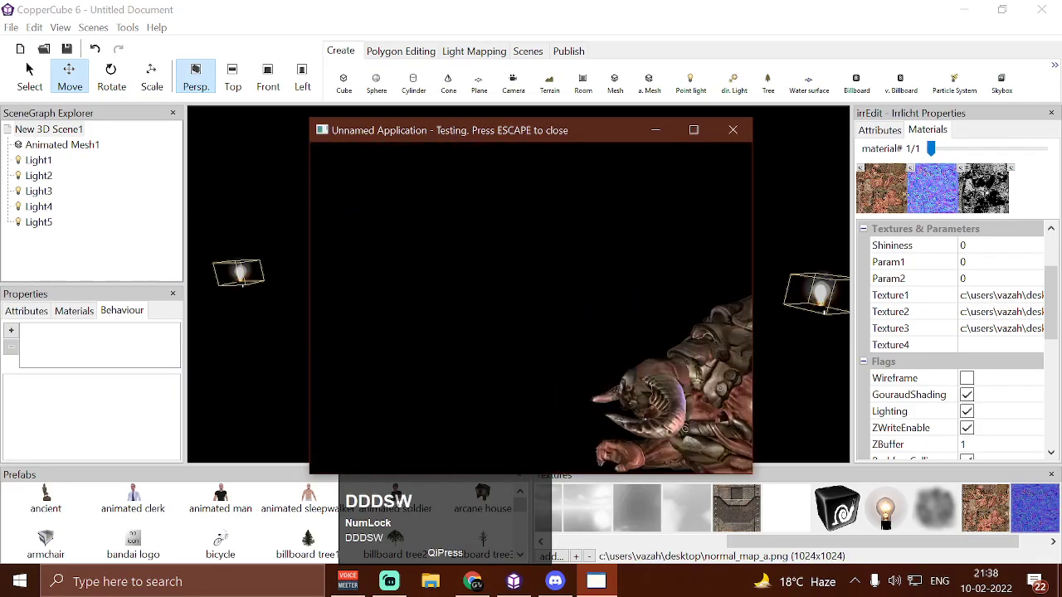
pyautogui.press('w')
pyautogui.press('s')
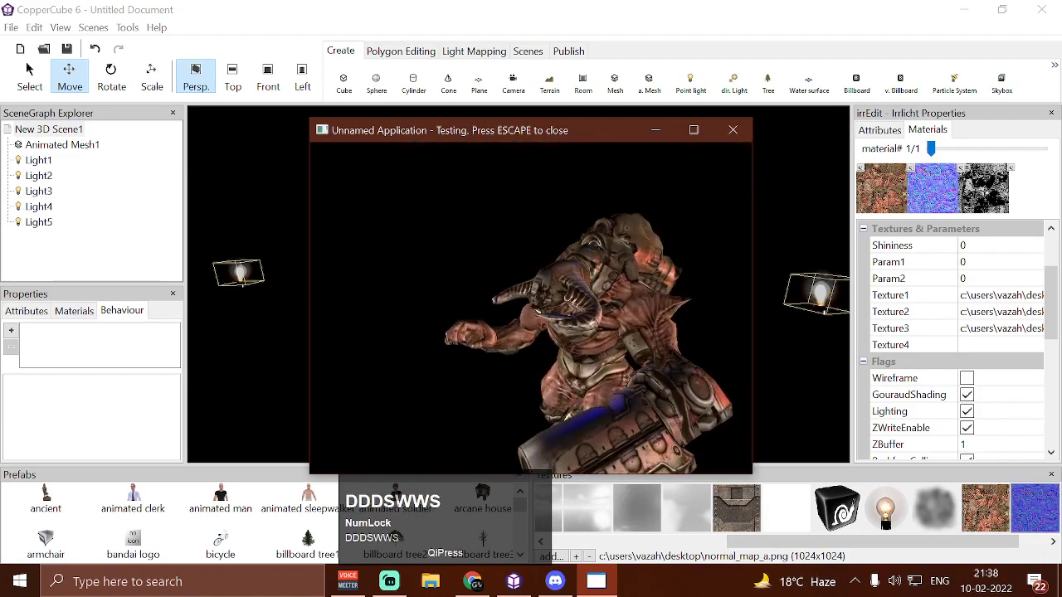
pyautogui.press('Escape')
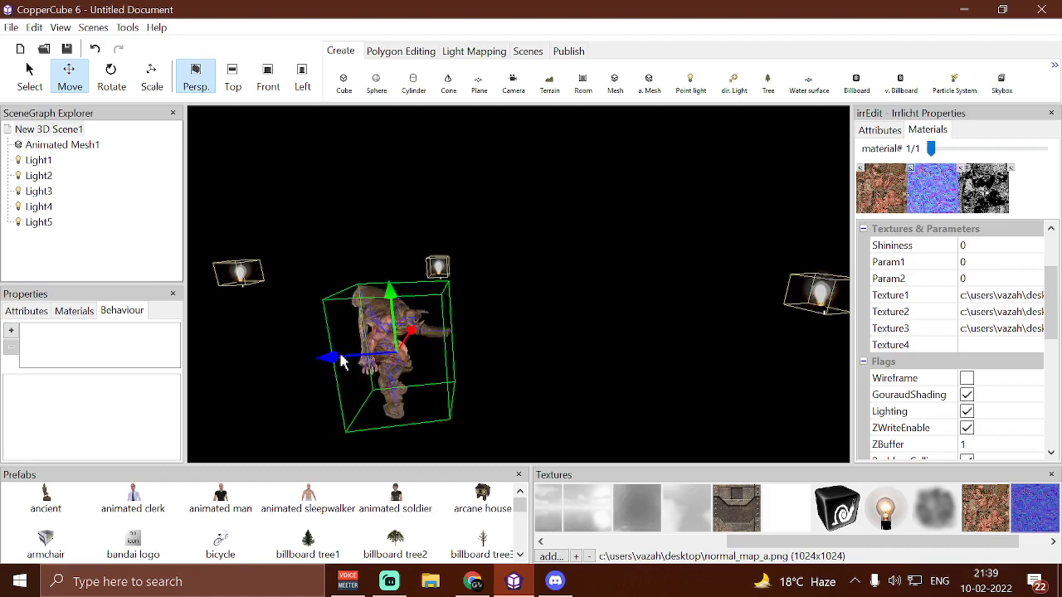
# Move the Doom Boss mesh out of view along the blue axis and import Snake.fbx as an animated mesh
pyautogui.moveTo(331, 369); pyautogui.dragTo(220, 359)
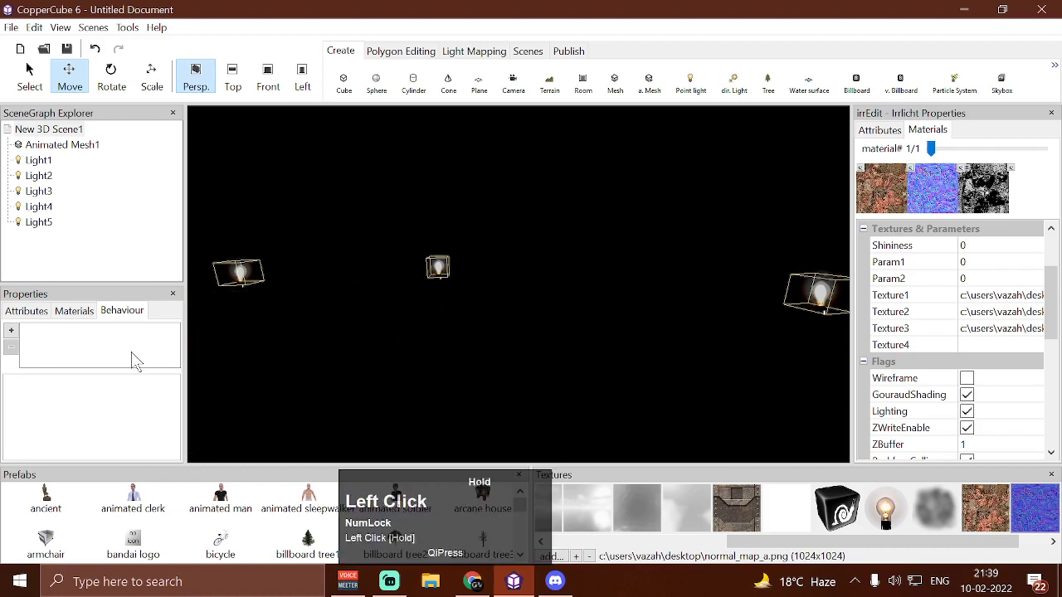
pyautogui.click(648, 81)
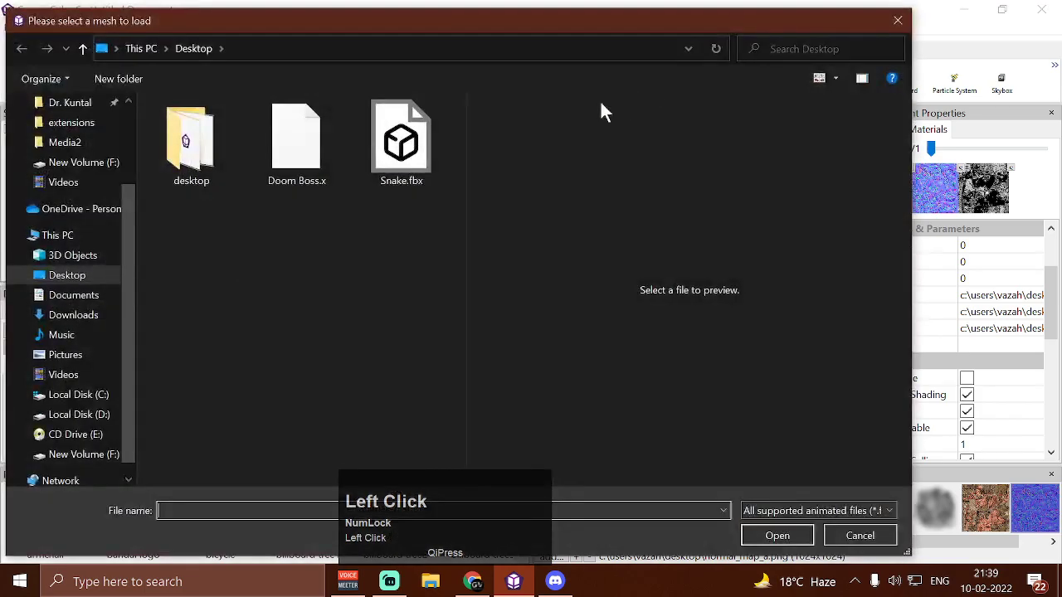
pyautogui.click(426, 147)
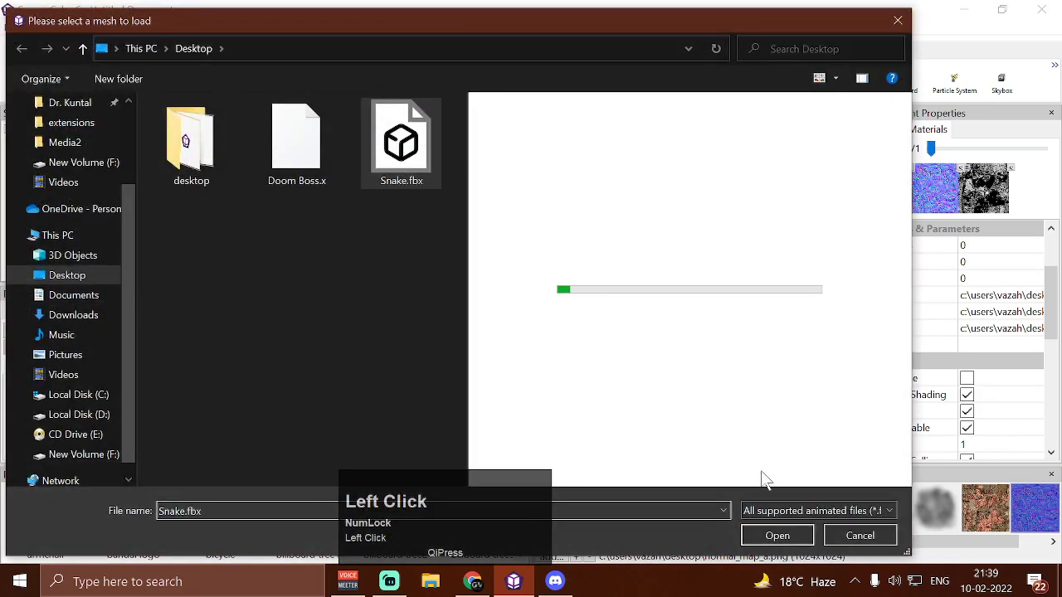
pyautogui.click(776, 535)
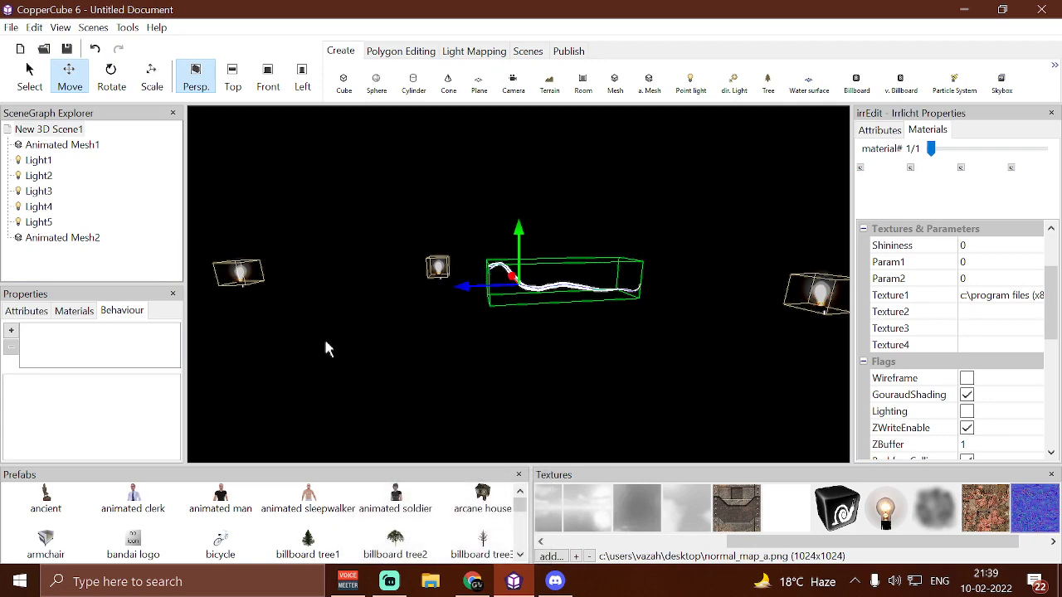
# Scale the snake mesh to 10.0, 10.0, 10.0 and reposition it among the lights
pyautogui.click(36, 313)
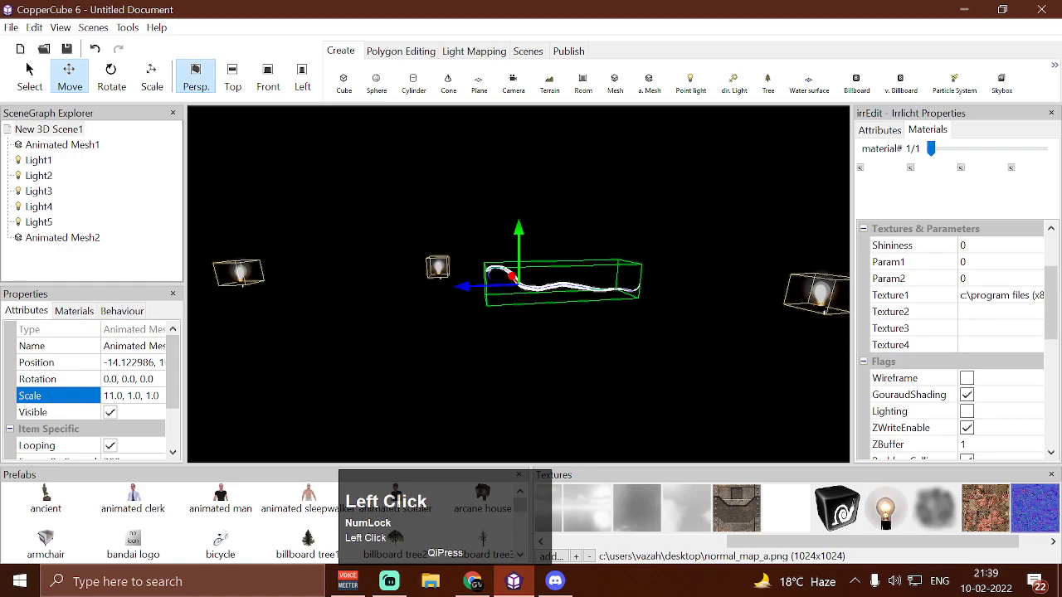
pyautogui.write('0')
pyautogui.click(133, 396)
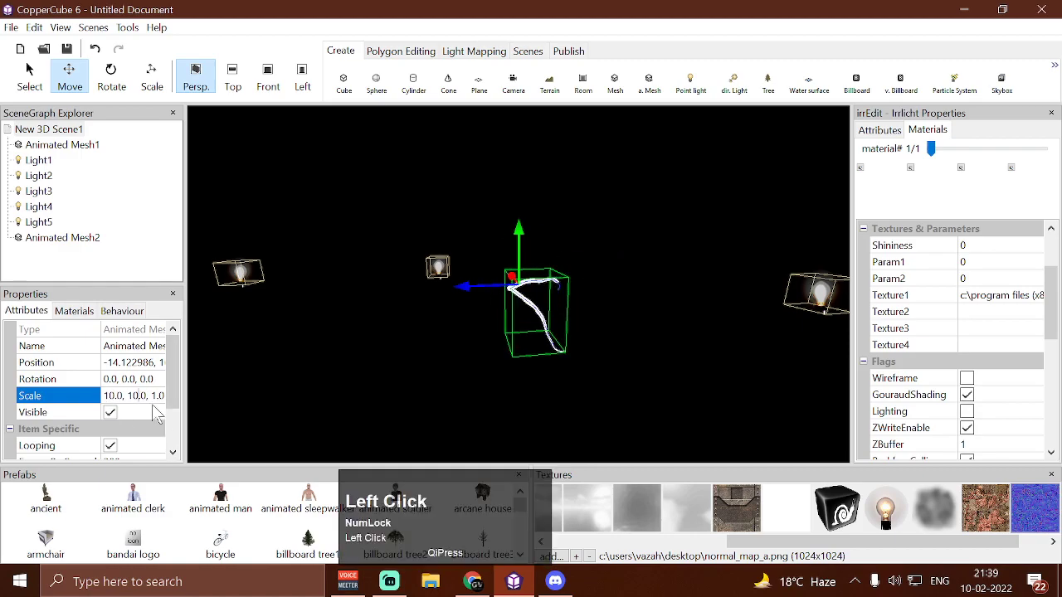
pyautogui.press('Return')
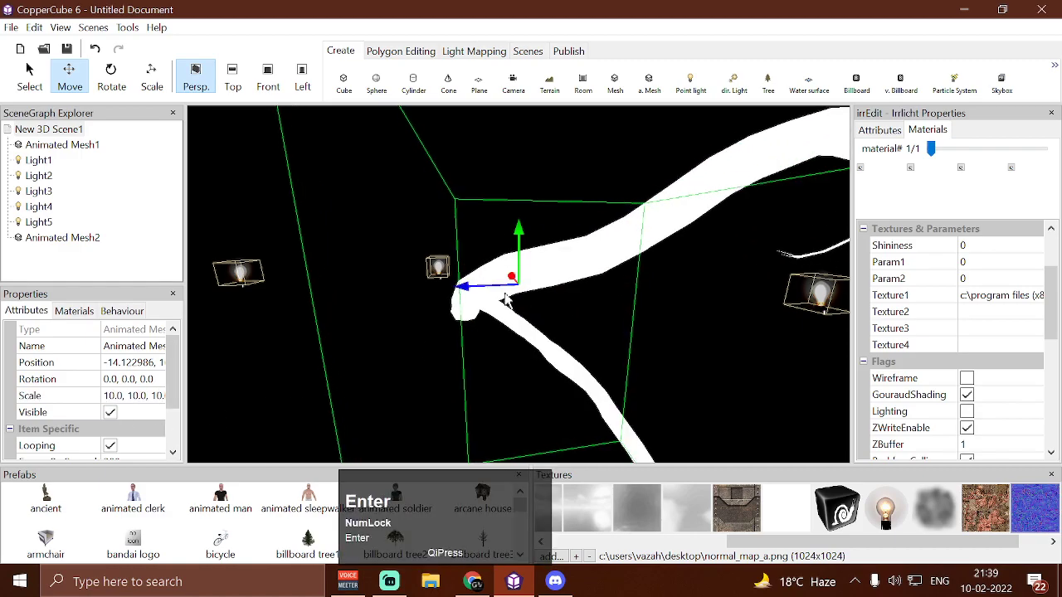
pyautogui.moveTo(515, 240); pyautogui.dragTo(379, 245)
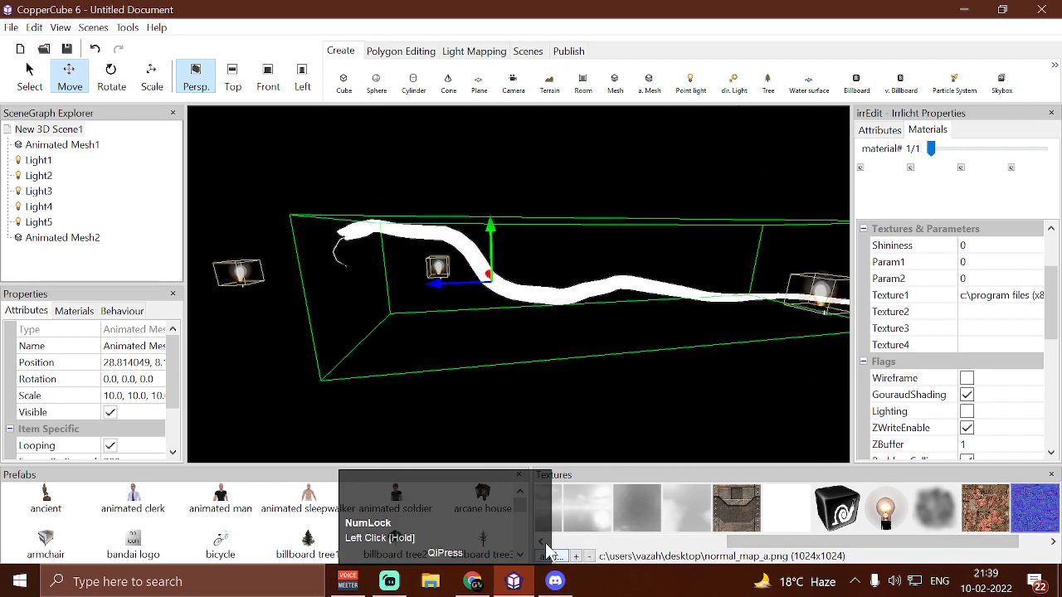
# Set the snake mesh's material lighting to Dynamic
pyautogui.click(73, 312)
pyautogui.click(135, 332)
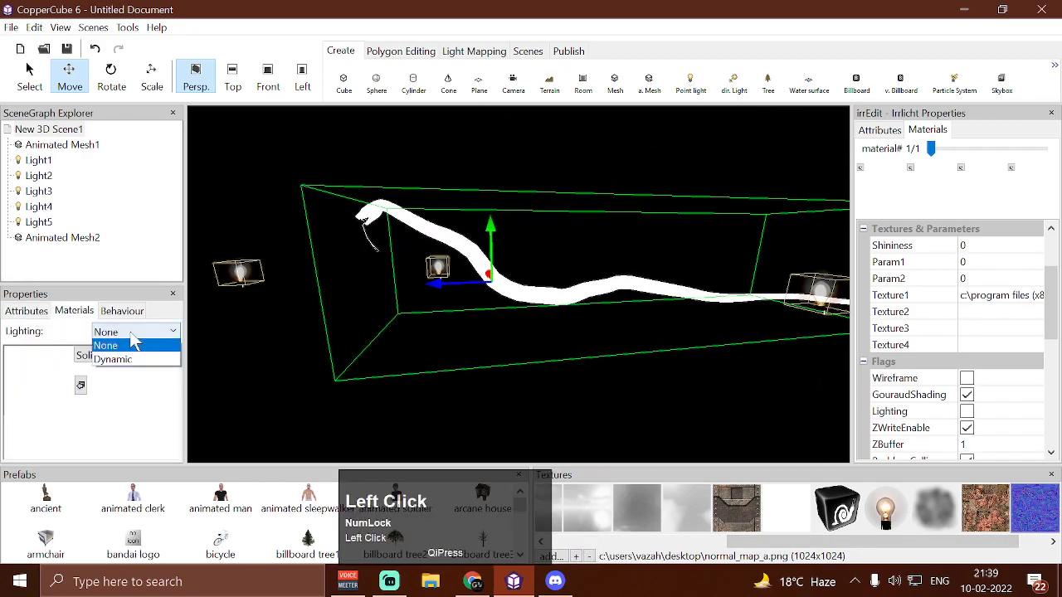
pyautogui.click(112, 362)
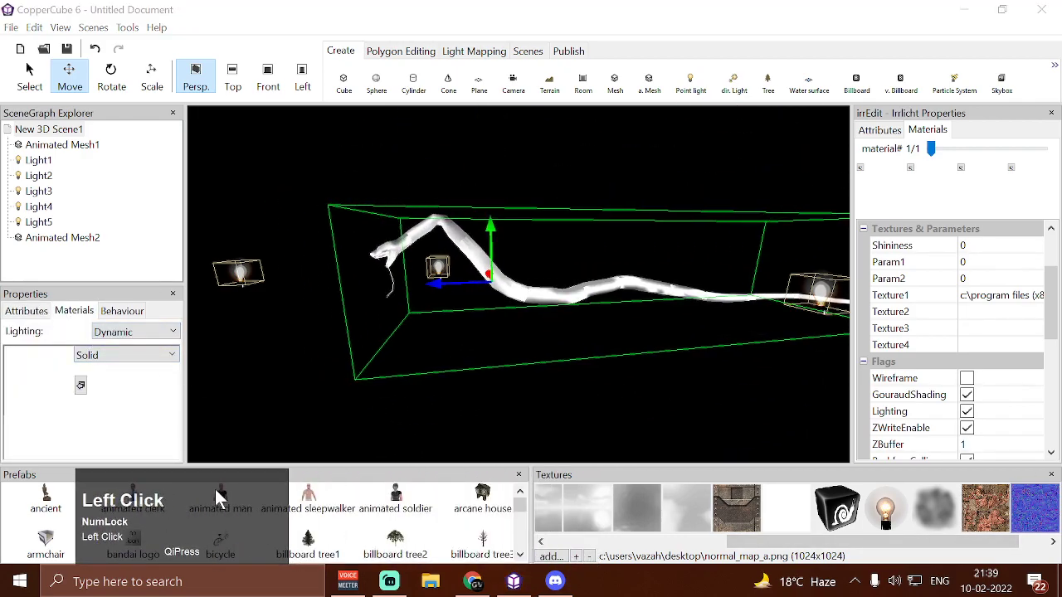
# Add the snake textures T7_T_MOB_s2snk_ana_D.png, T7_T_MOB_s2snk_ana_N.png and T7_T_MOB_s2snk_ana_S.png from the Desktop to the texture library
pyautogui.click(564, 556)
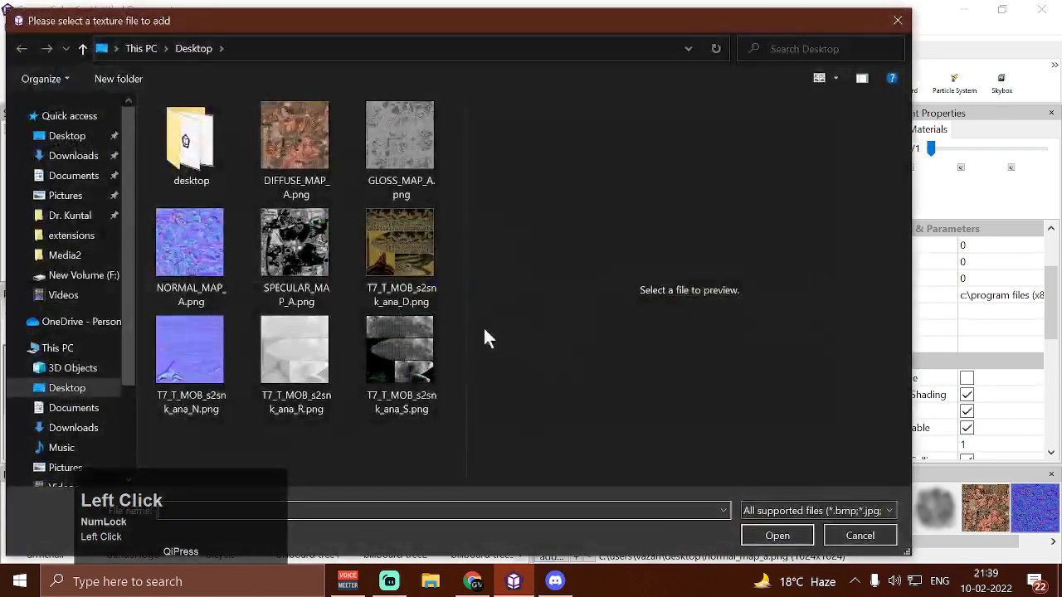
pyautogui.click(405, 256)
pyautogui.keyDown('ctrl'); pyautogui.click(195, 346); pyautogui.keyUp('ctrl')
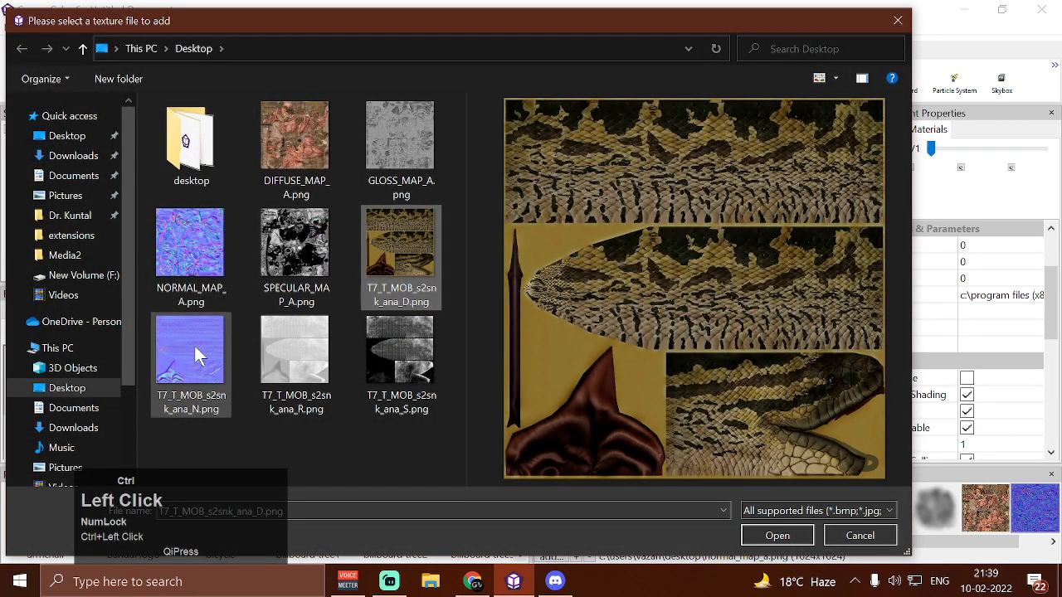
pyautogui.keyDown('ctrl'); pyautogui.click(381, 363); pyautogui.keyUp('ctrl')
pyautogui.click(777, 535)
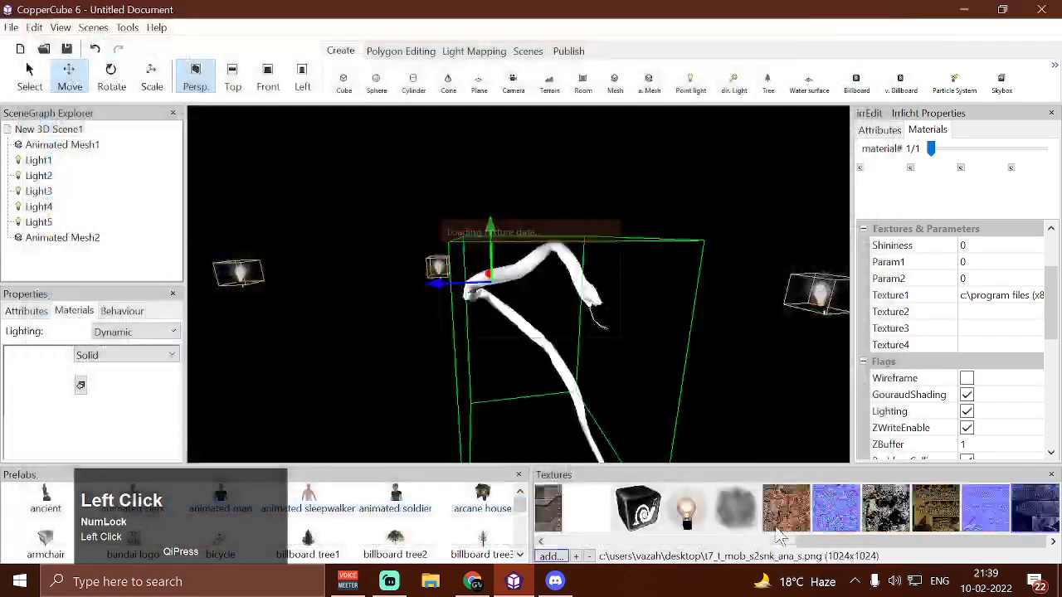
# Assign the snake's D, N and S textures to its first, second and third texture slots, and lower the mesh along the green axis
pyautogui.click(863, 174)
pyautogui.click(969, 520)
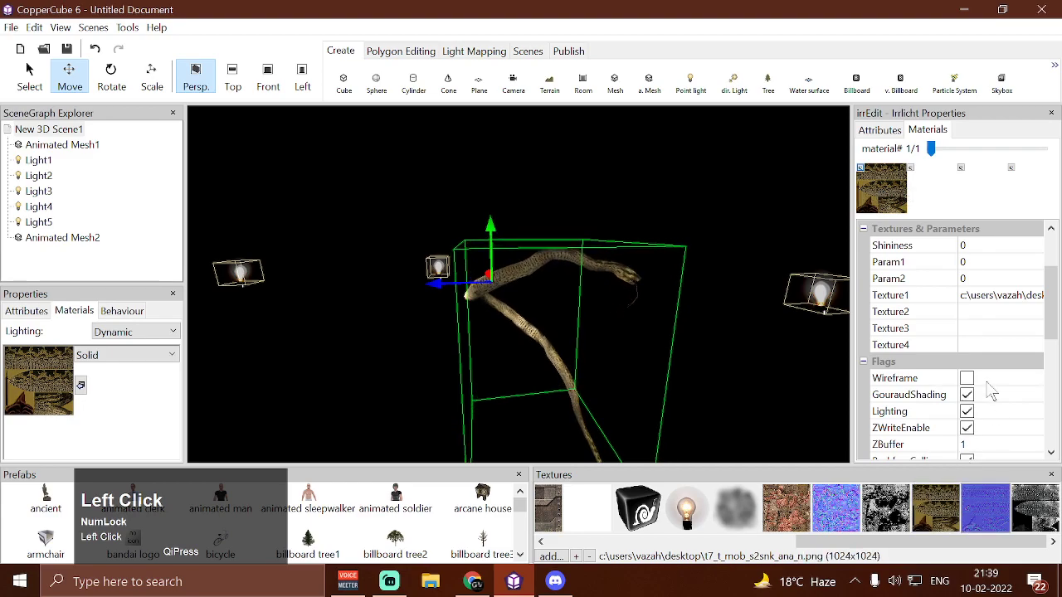
pyautogui.click(913, 175)
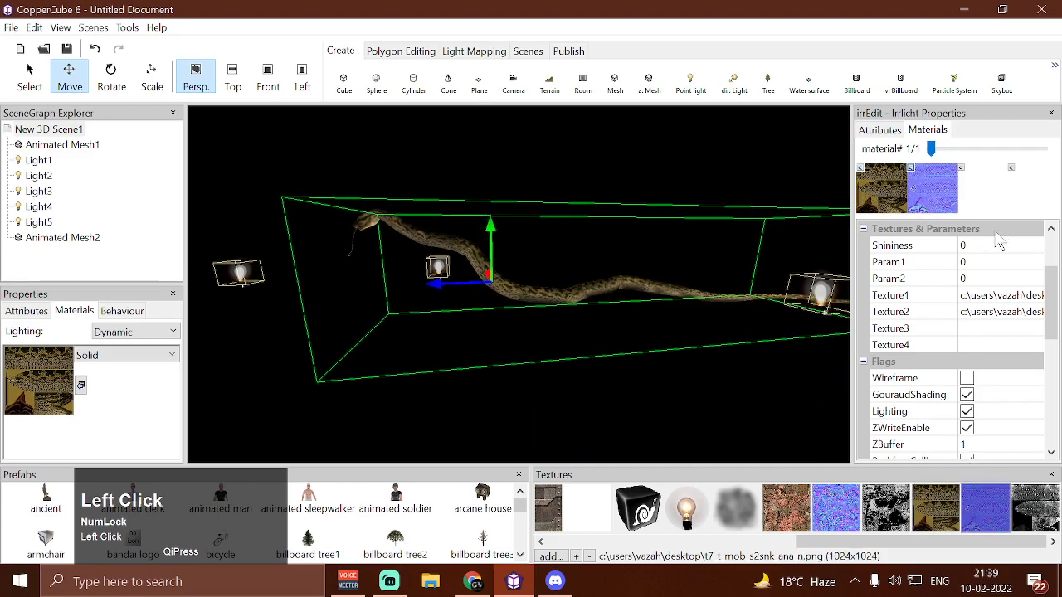
pyautogui.click(970, 176)
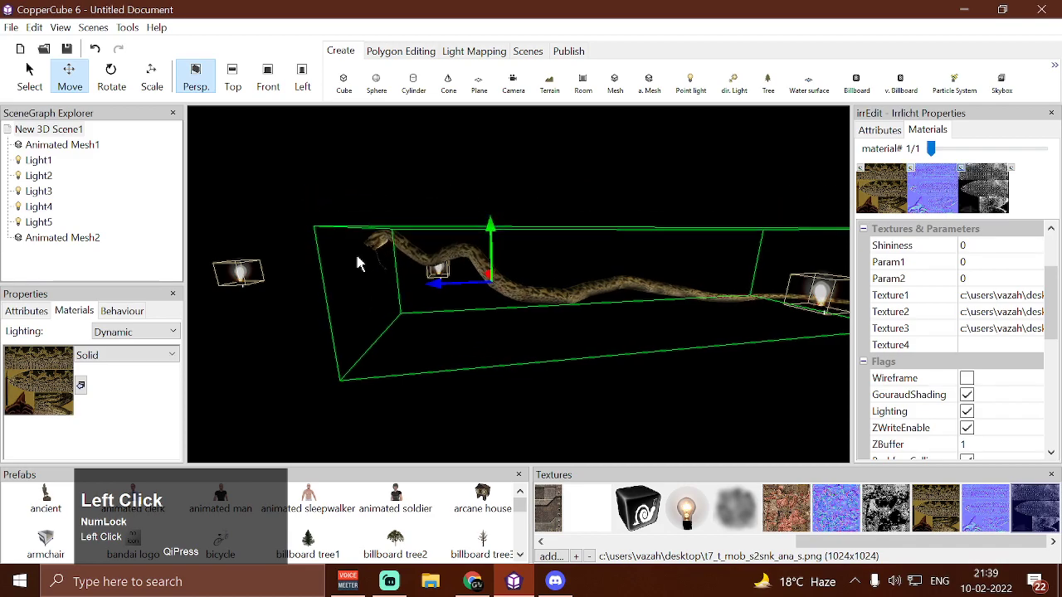
pyautogui.moveTo(491, 227); pyautogui.dragTo(489, 270)
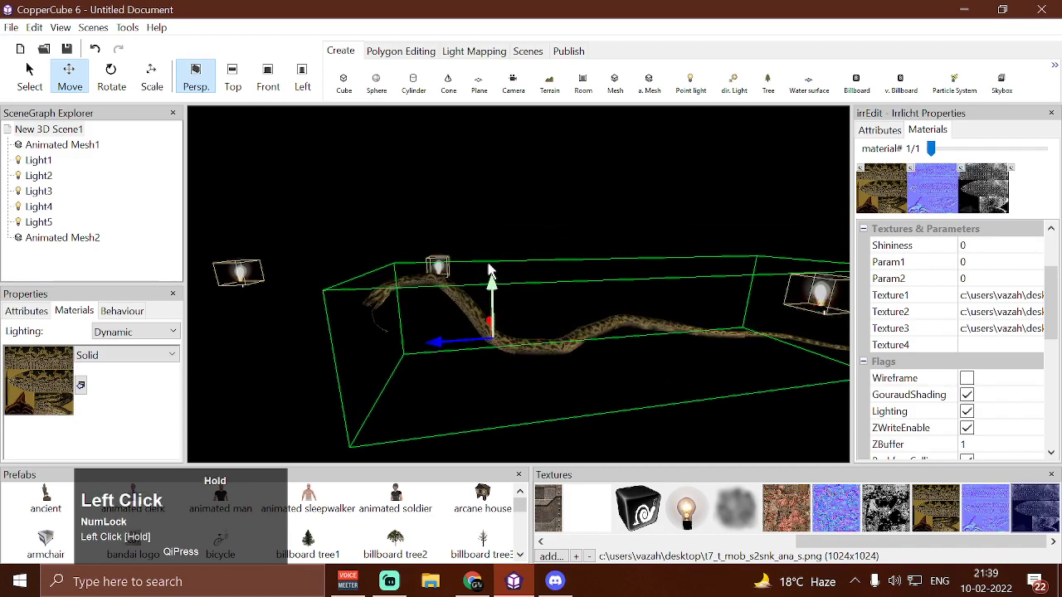
# Set the affecting node of the scene's point light normal map shader action to Animated Mesh2
pyautogui.click(49, 130)
pyautogui.click(125, 310)
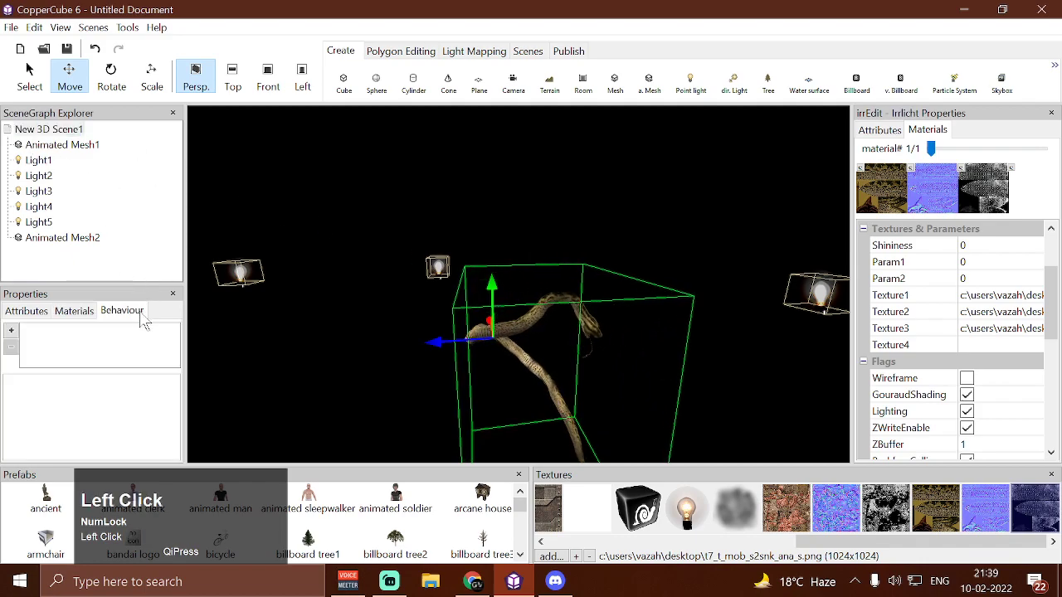
pyautogui.click(78, 131)
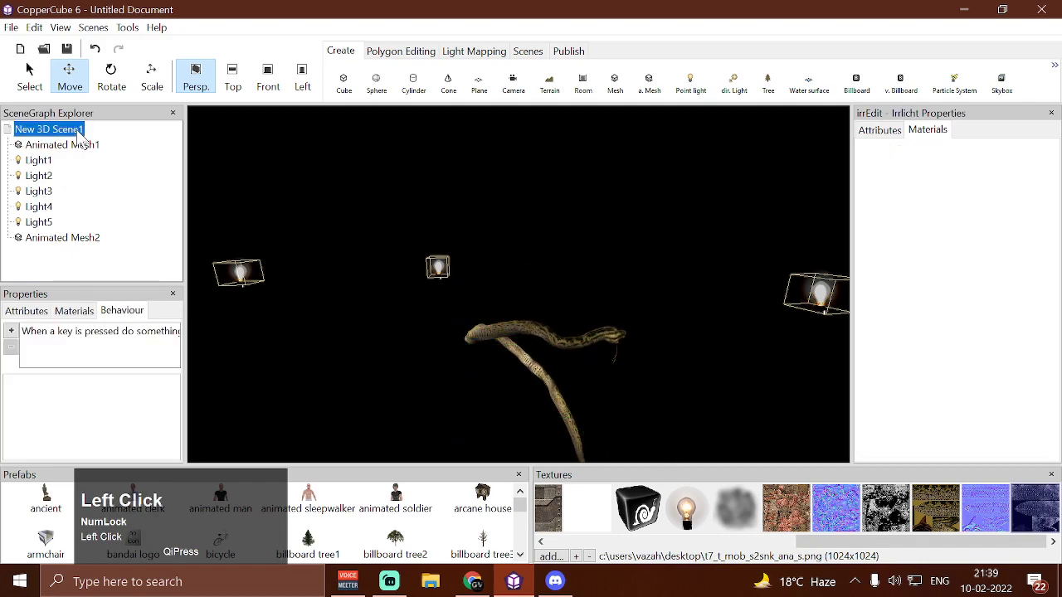
pyautogui.click(153, 331)
pyautogui.click(171, 417)
pyautogui.click(173, 417)
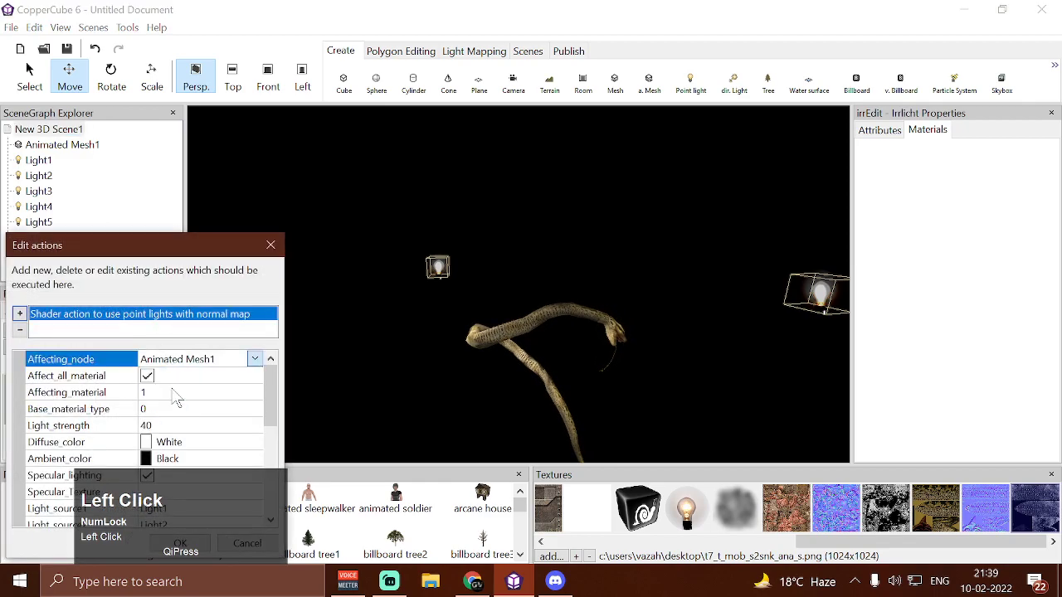
pyautogui.click(174, 392)
pyautogui.click(130, 462)
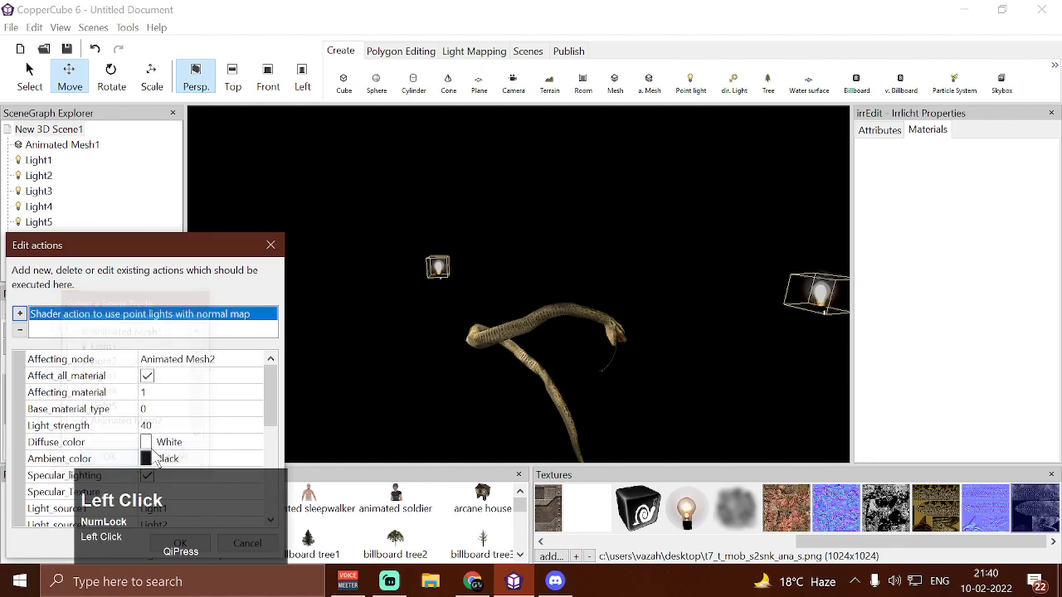
pyautogui.moveTo(564, 495); pyautogui.dragTo(564, 495)
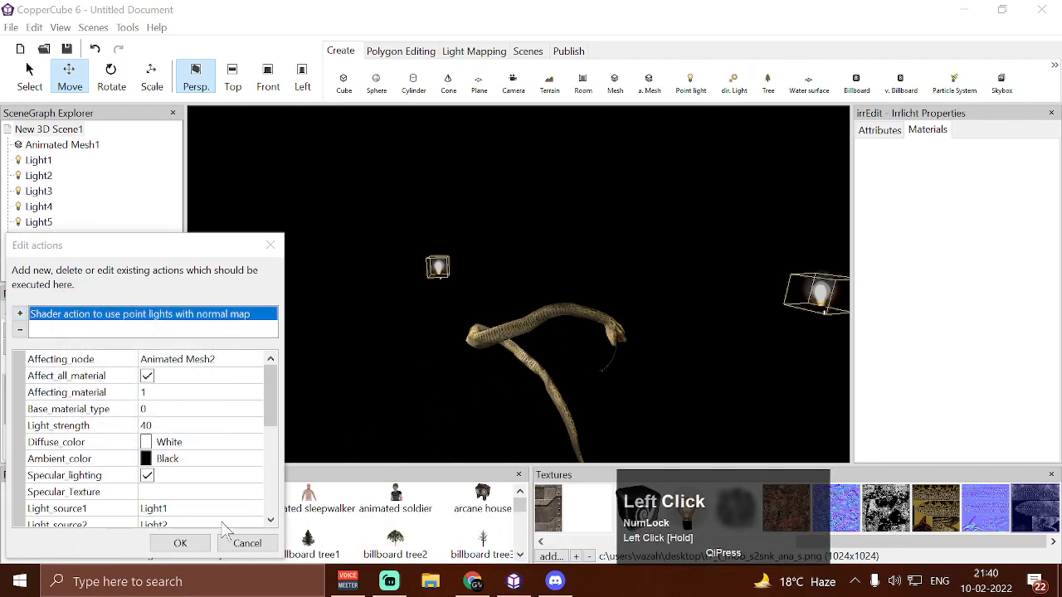
pyautogui.click(181, 544)
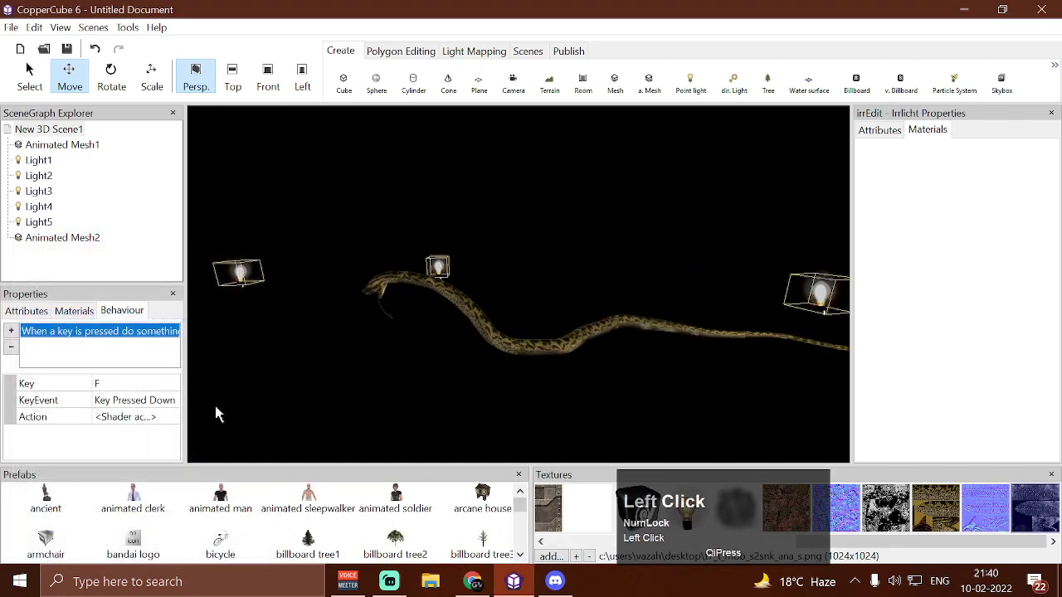
# Set the snake mesh's animation to T7_SK_MOB_s2snk_ana.ao|s2_snake_wait3
pyautogui.click(473, 321)
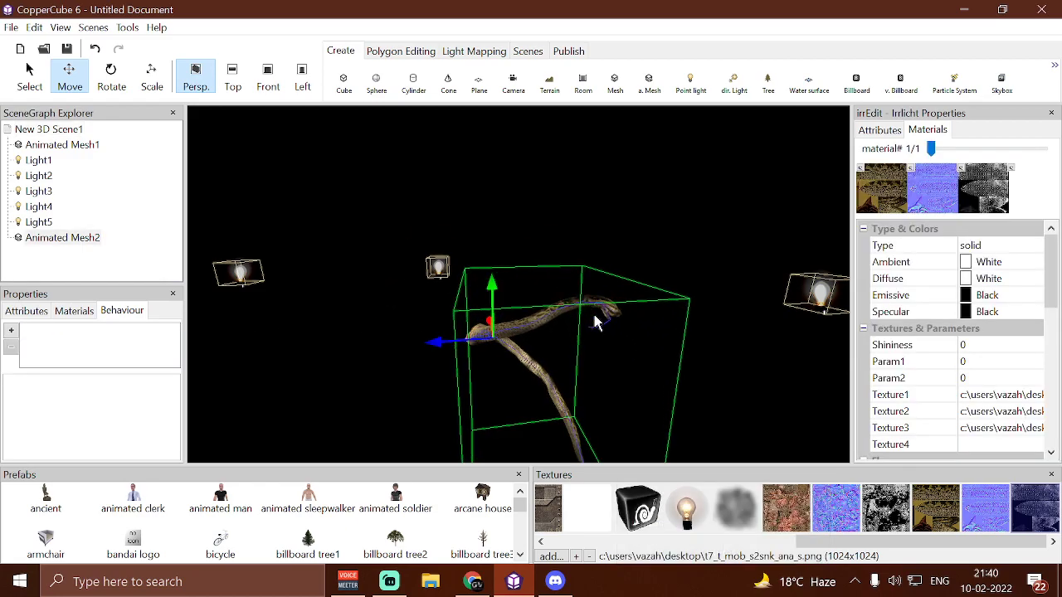
pyautogui.click(25, 318)
pyautogui.moveTo(176, 355); pyautogui.dragTo(176, 447)
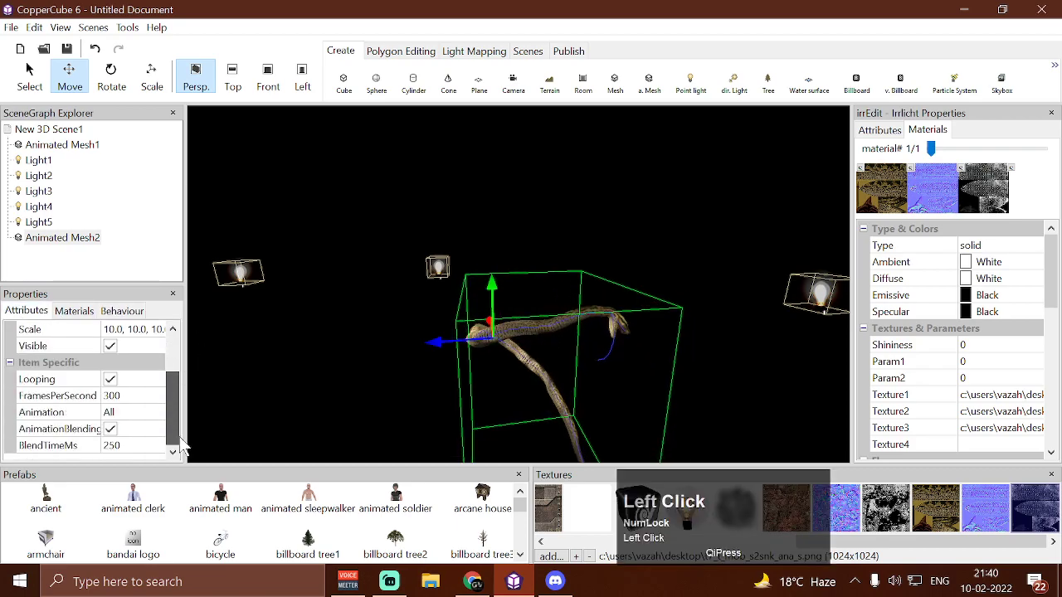
pyautogui.click(152, 412)
pyautogui.click(156, 412)
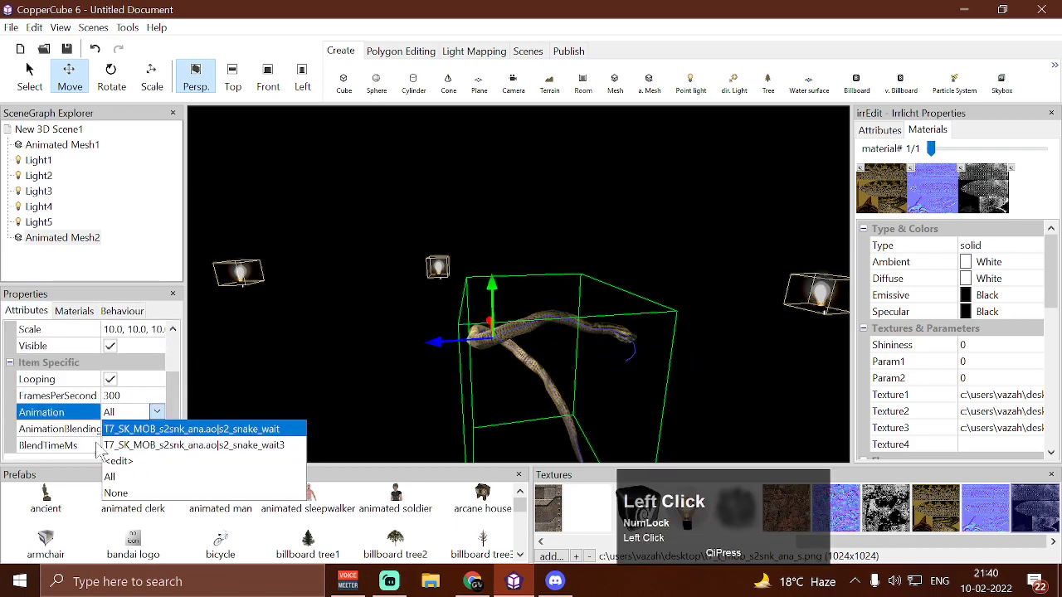
pyautogui.click(241, 447)
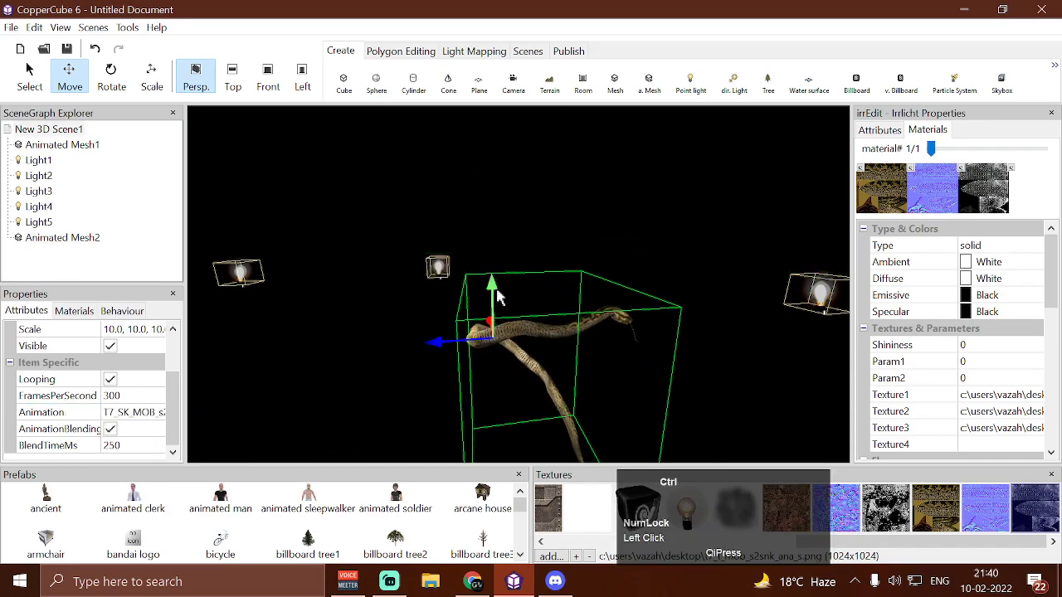
# Test-run the scene, activate the shader, examine the snake's lighting from several sides, and close the test
pyautogui.hotkey('ctrl', 'F10')
pyautogui.press('w')
pyautogui.press('w')
pyautogui.press('w')
pyautogui.press('s')
pyautogui.press('d')
pyautogui.press('d')
pyautogui.press('w')
pyautogui.press('w')
pyautogui.press('w')
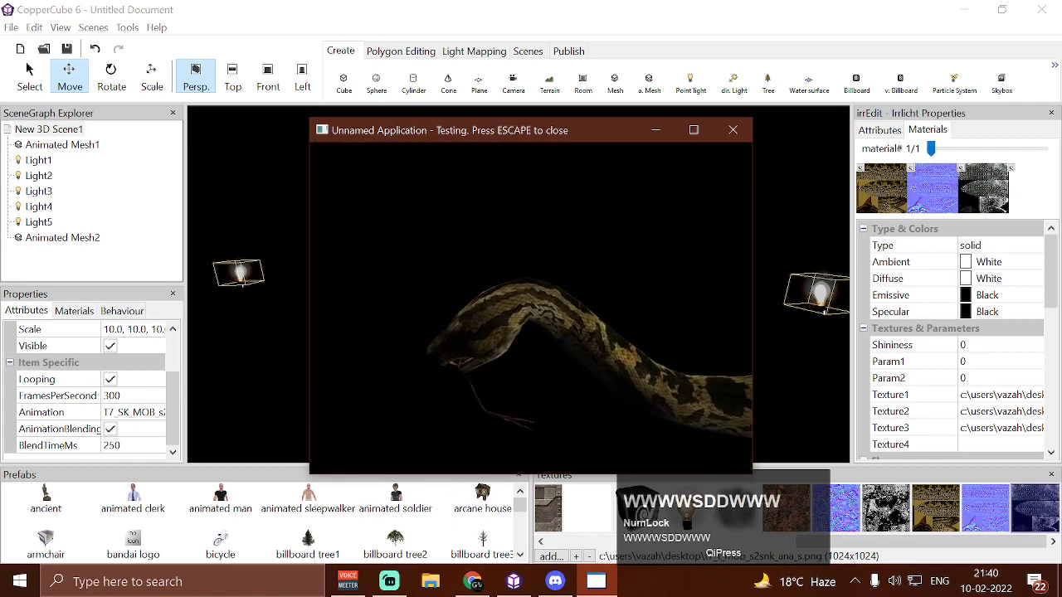
pyautogui.press('s')
pyautogui.press('w')
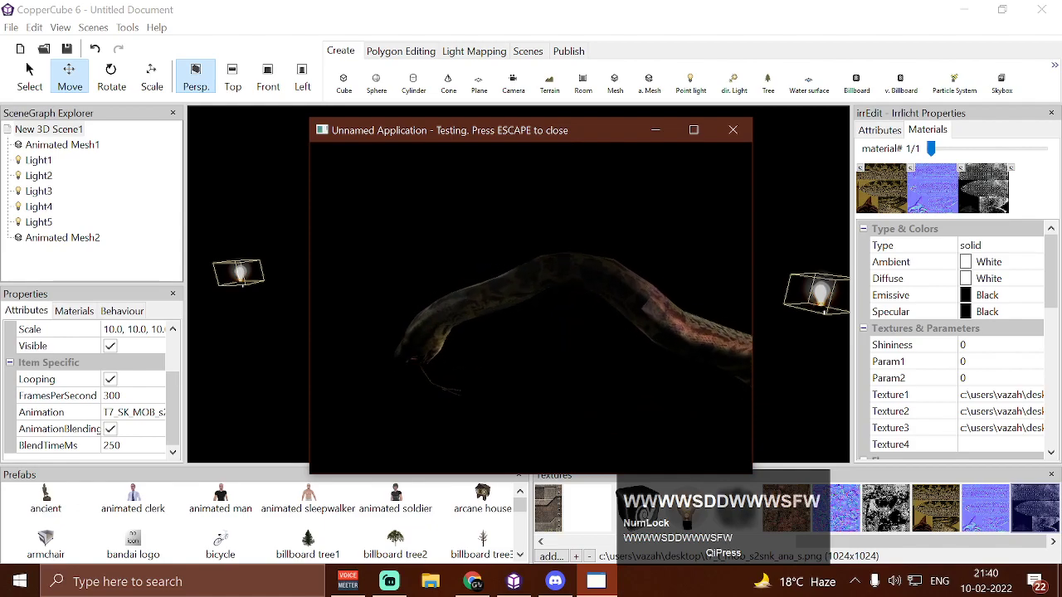
pyautogui.press('a')
pyautogui.press('a')
pyautogui.press('w')
pyautogui.press('a')
pyautogui.press('a')
pyautogui.press('w')
pyautogui.press('a')
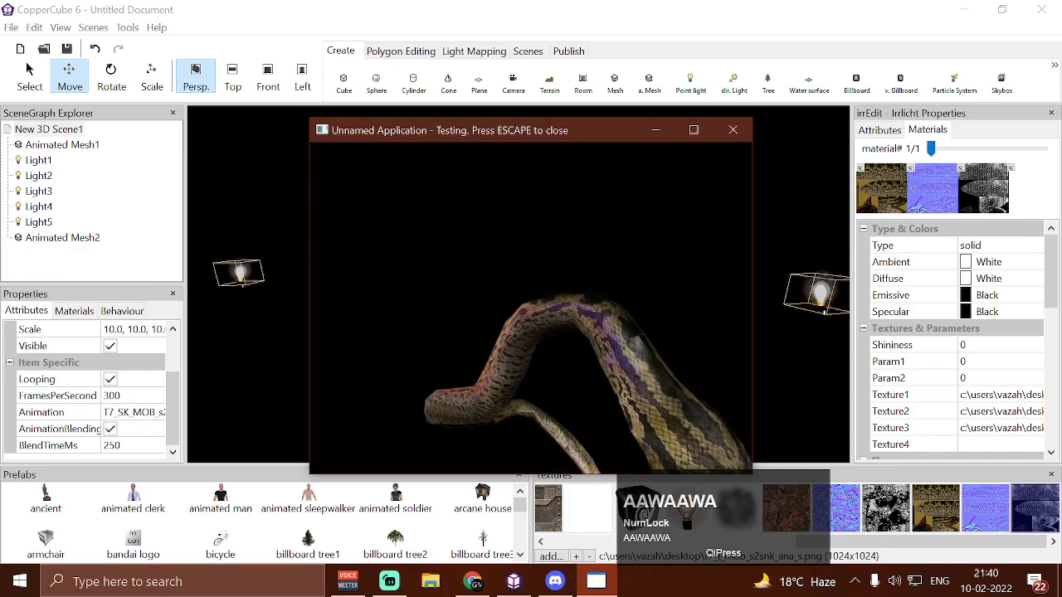
pyautogui.press('Escape')
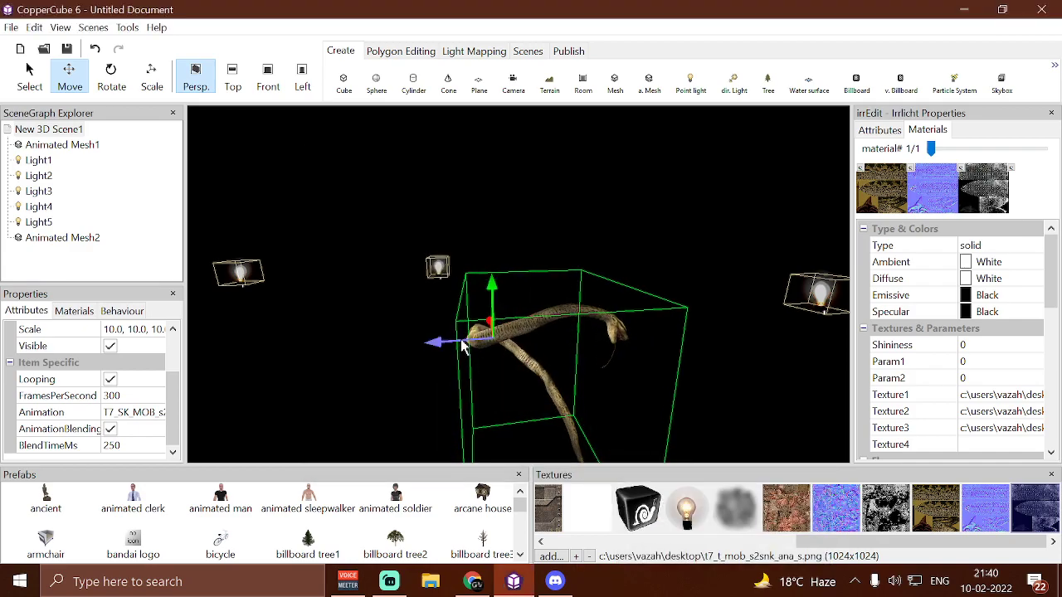
# Rotate the snake mesh about its green axis so its head turns around, and reposition it between the lights
pyautogui.moveTo(441, 348); pyautogui.dragTo(394, 357)
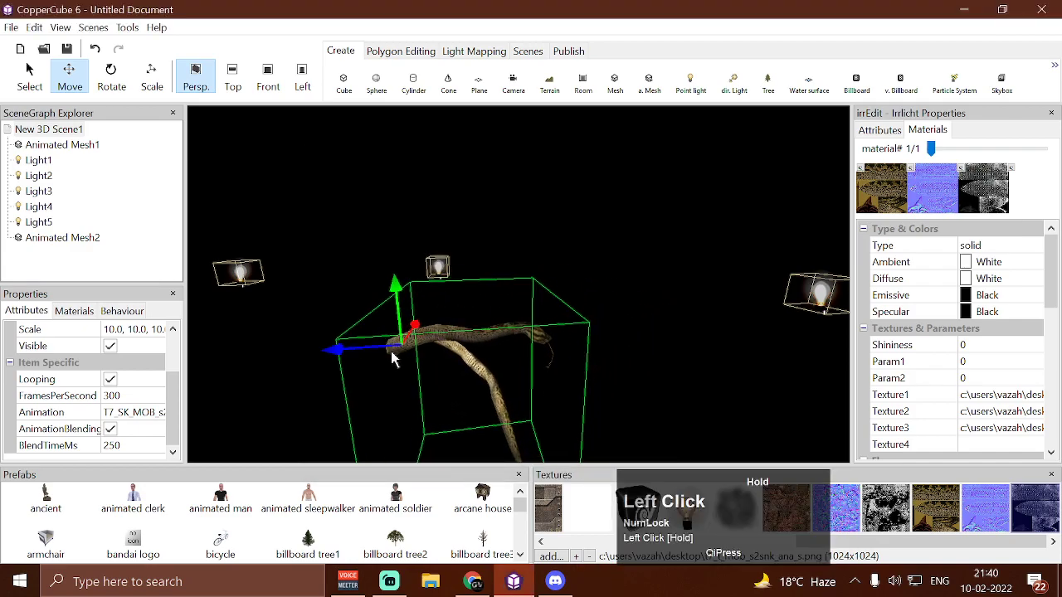
pyautogui.click(114, 83)
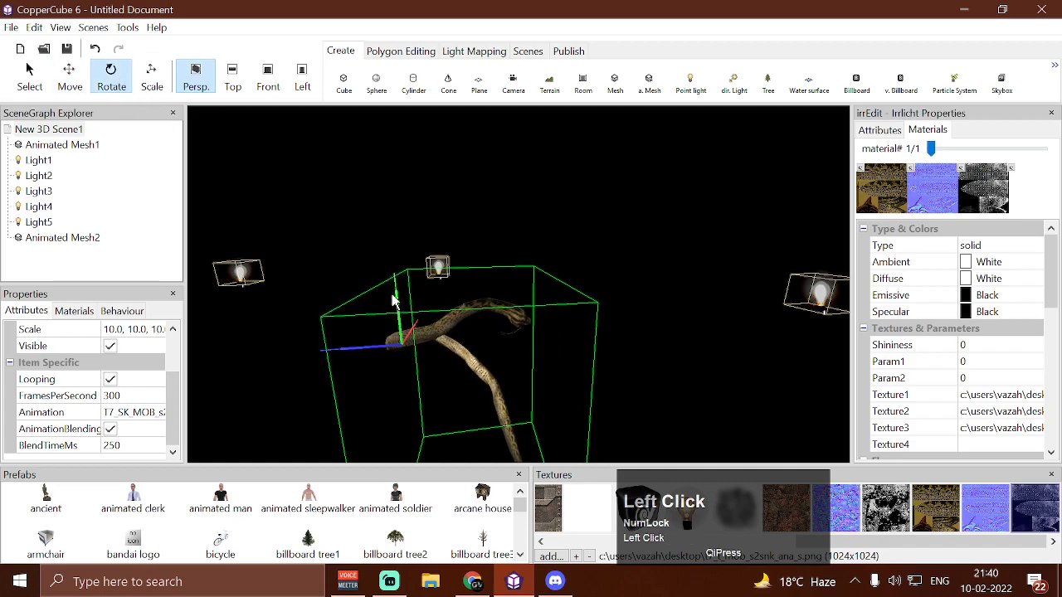
pyautogui.moveTo(397, 303); pyautogui.dragTo(412, 332)
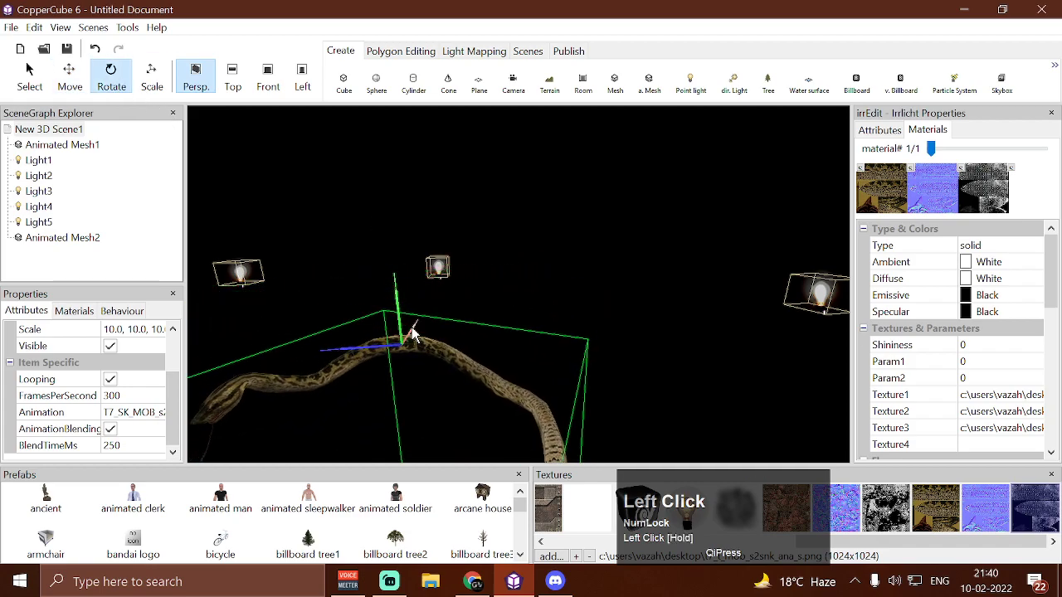
pyautogui.click(69, 74)
pyautogui.moveTo(334, 356); pyautogui.dragTo(385, 358)
# Set the light strength of the scene's point light shader action to 50
pyautogui.click(48, 130)
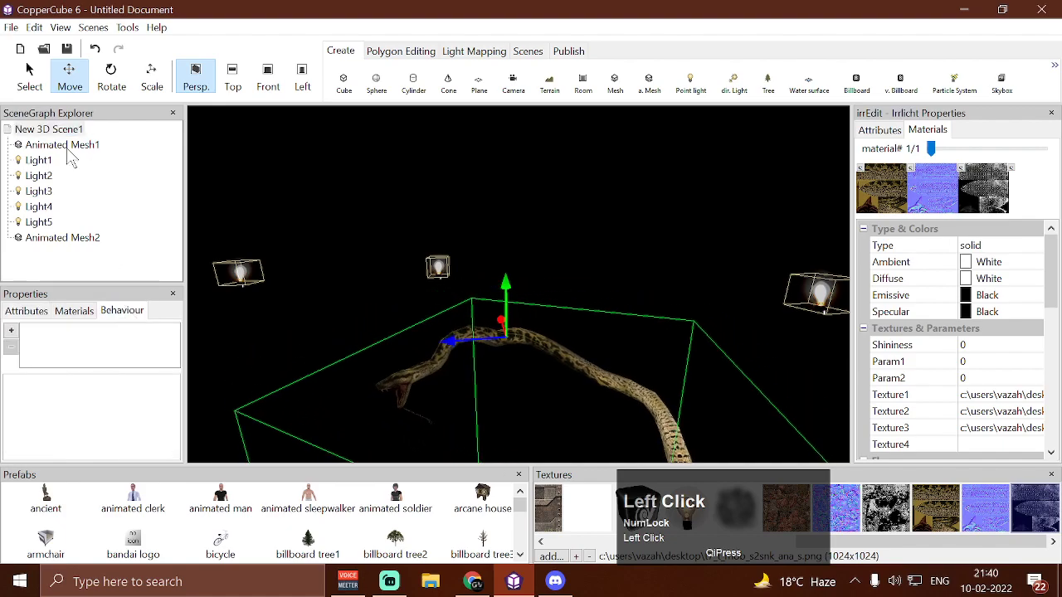
pyautogui.click(170, 335)
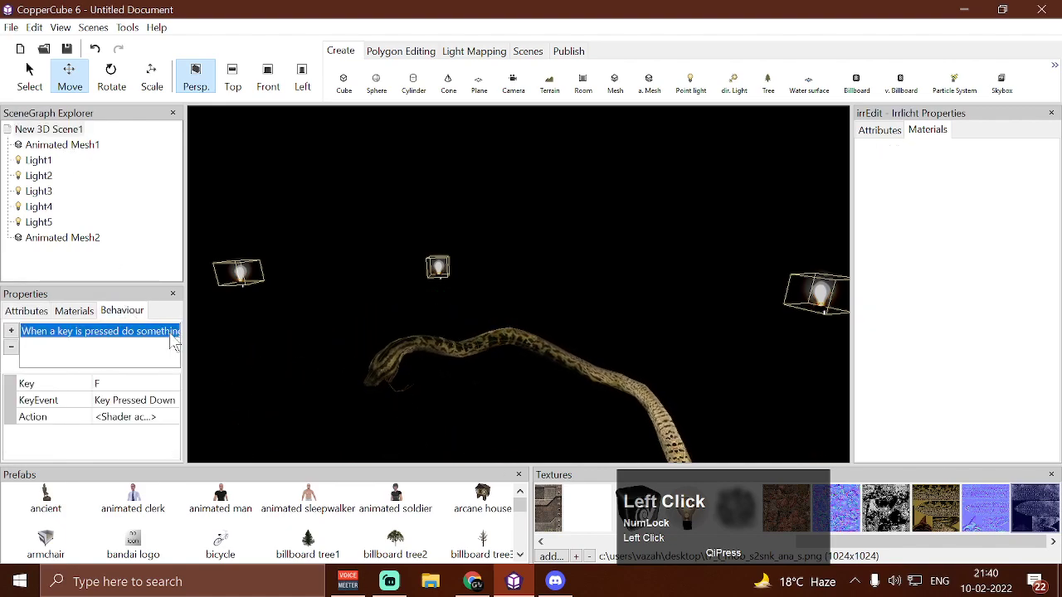
pyautogui.click(170, 417)
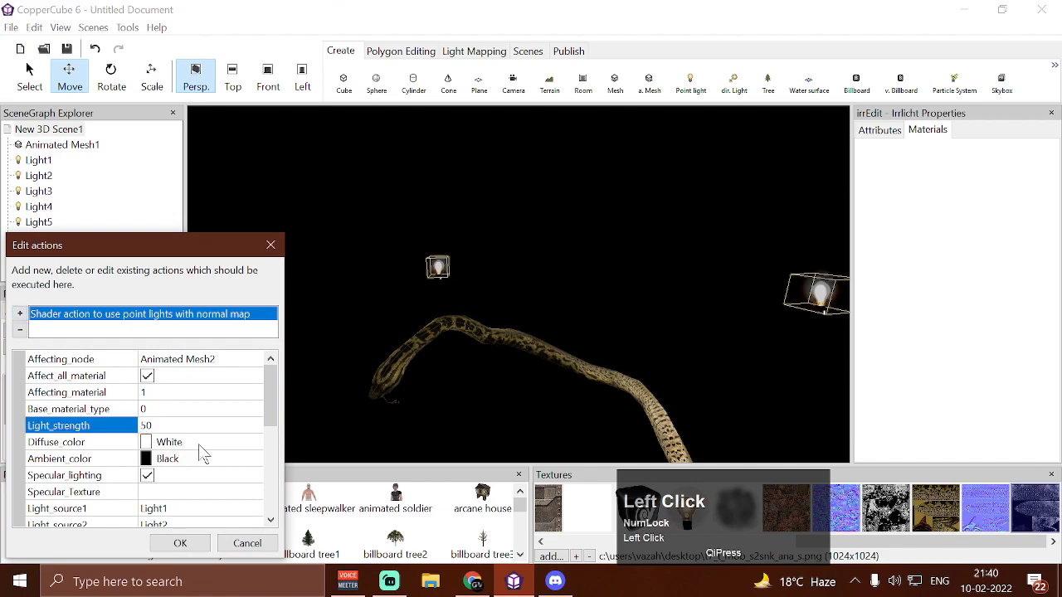
pyautogui.press('Return')
pyautogui.click(180, 544)
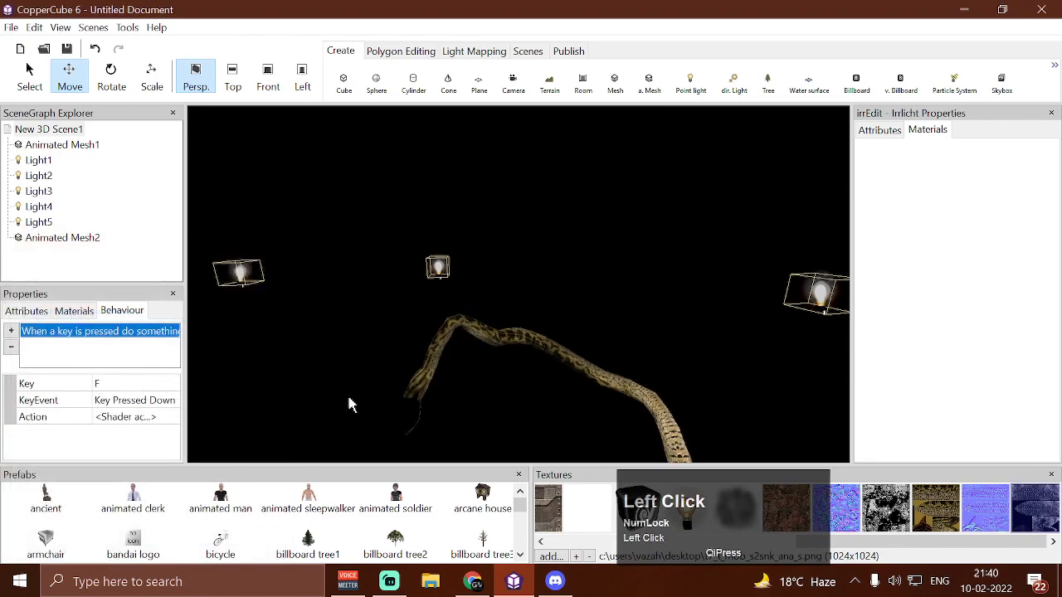
# Test-run the scene with the shader activated, examine the colored specular highlights on the snake from all around, and close the test
pyautogui.hotkey('ctrl', 'F10')
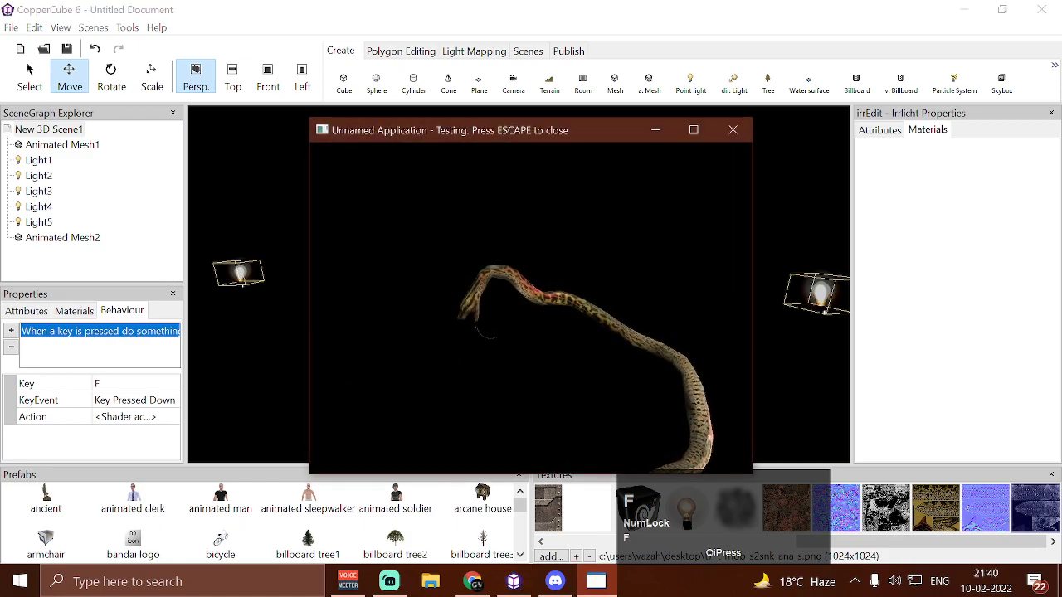
pyautogui.press('w')
pyautogui.press('w')
pyautogui.press('a')
pyautogui.press('a')
pyautogui.press('a')
pyautogui.press('w')
pyautogui.press('w')
pyautogui.press('s')
pyautogui.press('w')
pyautogui.press('w')
pyautogui.press('s')
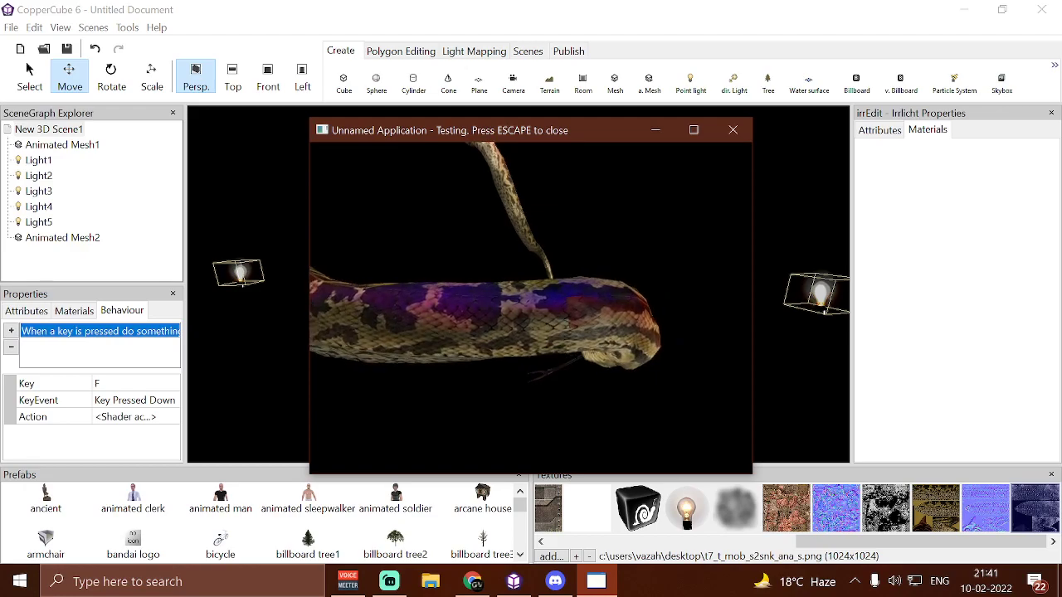
pyautogui.press('a')
pyautogui.press('s')
pyautogui.press('a')
pyautogui.press('a')
pyautogui.press('w')
pyautogui.press('w')
pyautogui.press('w')
pyautogui.press('d')
pyautogui.press('d')
pyautogui.press('w')
pyautogui.press('w')
pyautogui.press('w')
pyautogui.press('s')
pyautogui.press('d')
pyautogui.press('d')
pyautogui.press('w')
pyautogui.press('w')
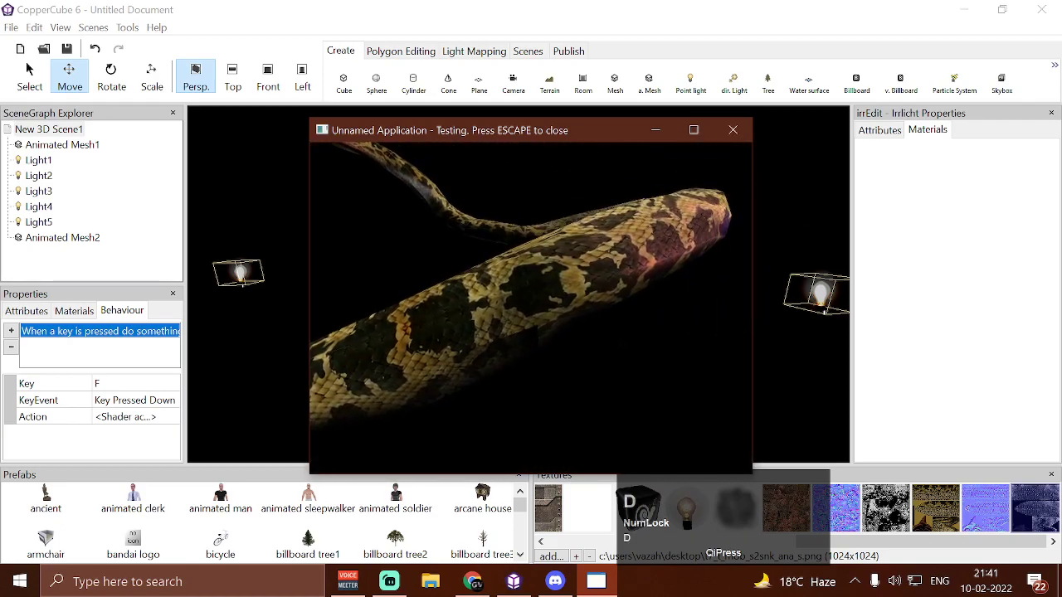
pyautogui.press('d')
pyautogui.press('d')
pyautogui.press('d')
pyautogui.press('d')
pyautogui.press('d')
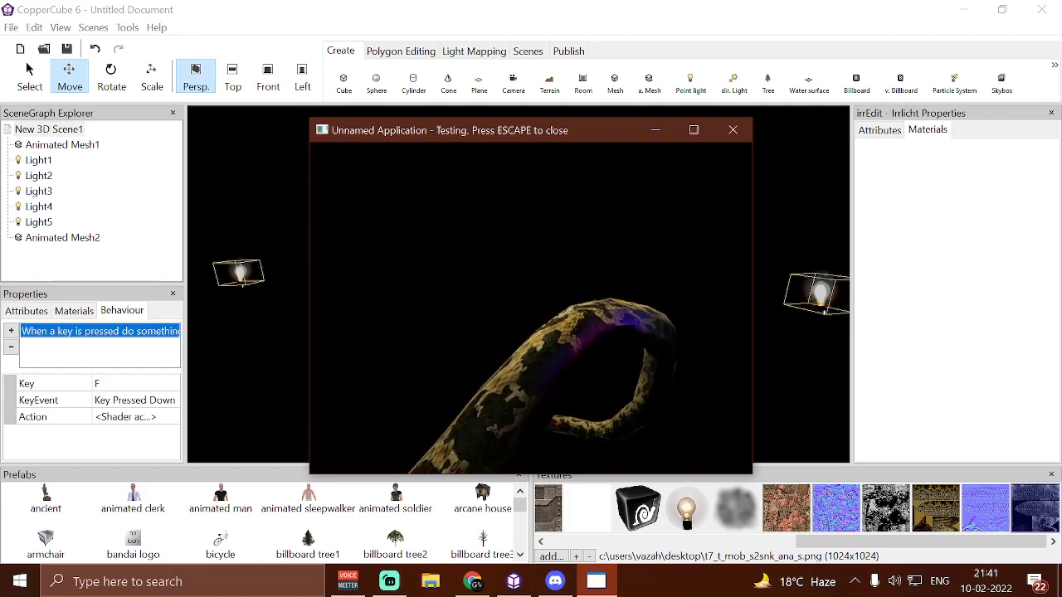
pyautogui.press('w')
pyautogui.press('w')
pyautogui.press('a')
pyautogui.press('s')
pyautogui.press('a')
pyautogui.press('Escape')
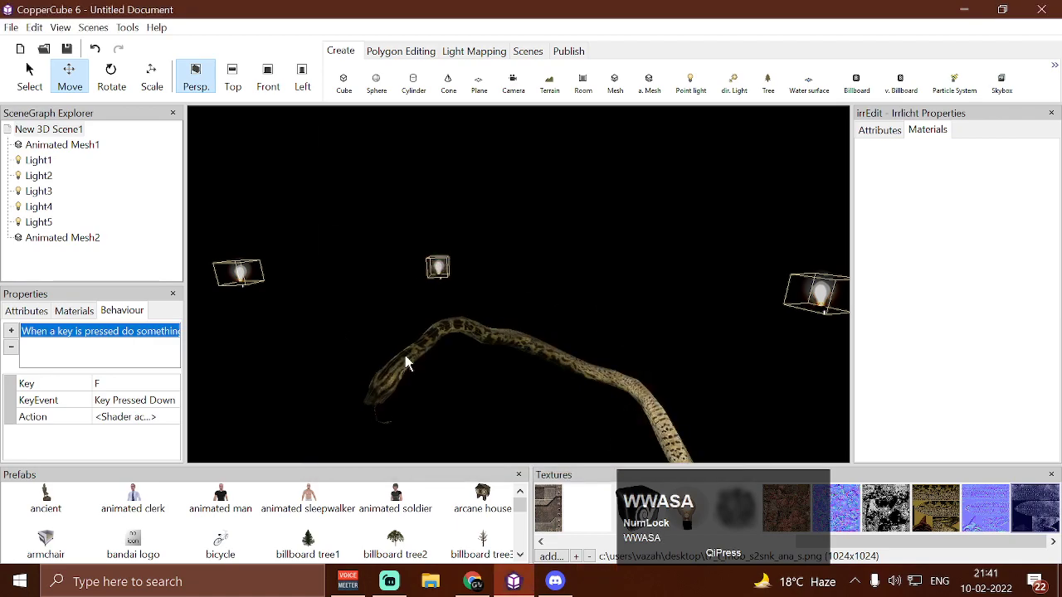
# Set the Light2 and Light4 specular colors of the point light shader action to white
pyautogui.click(156, 414)
pyautogui.scroll(-5, 172, 421)
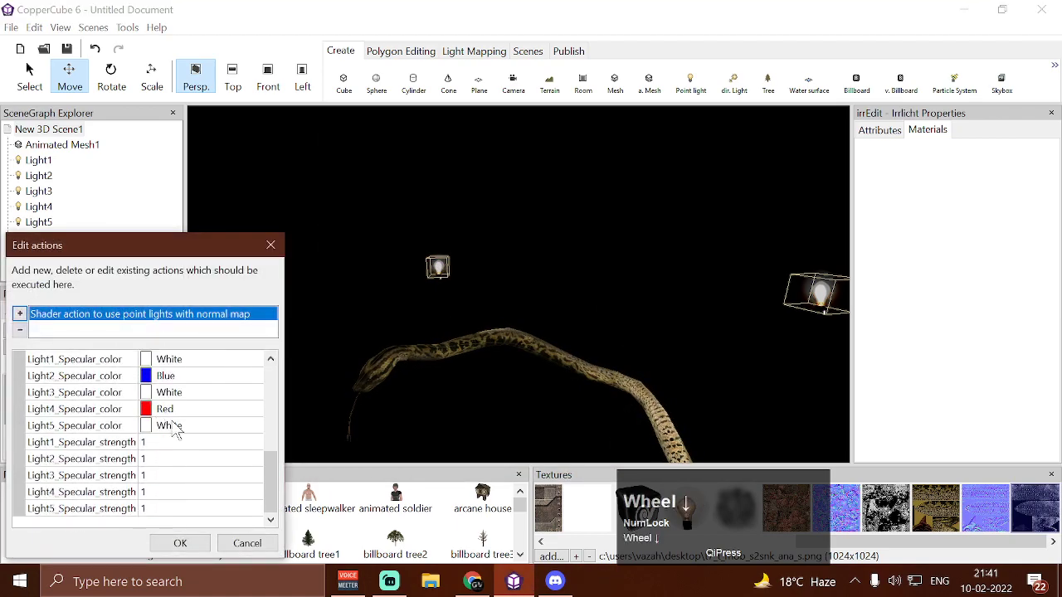
pyautogui.click(254, 375)
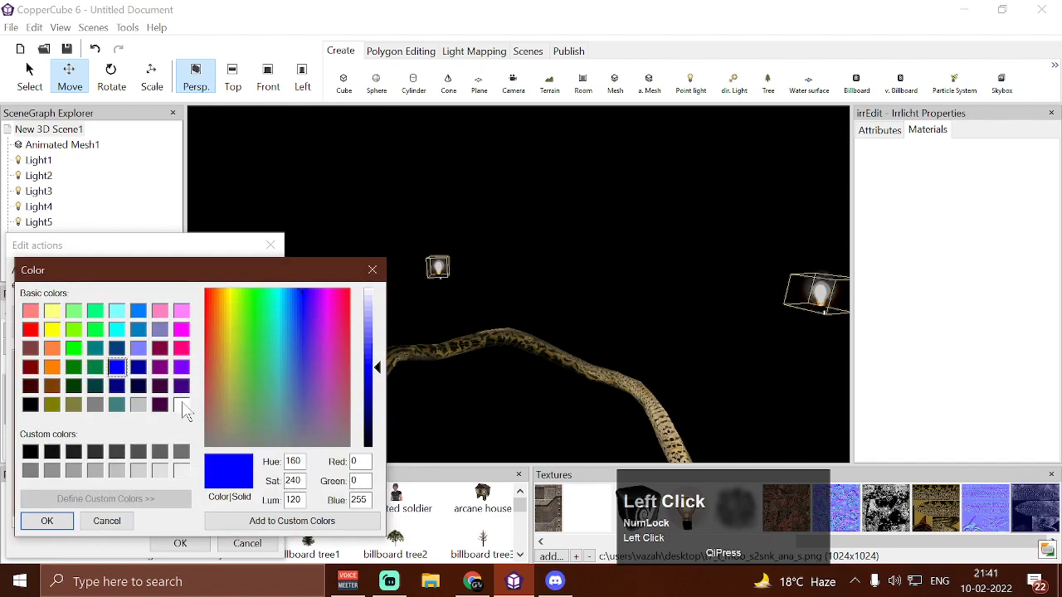
pyautogui.click(72, 520)
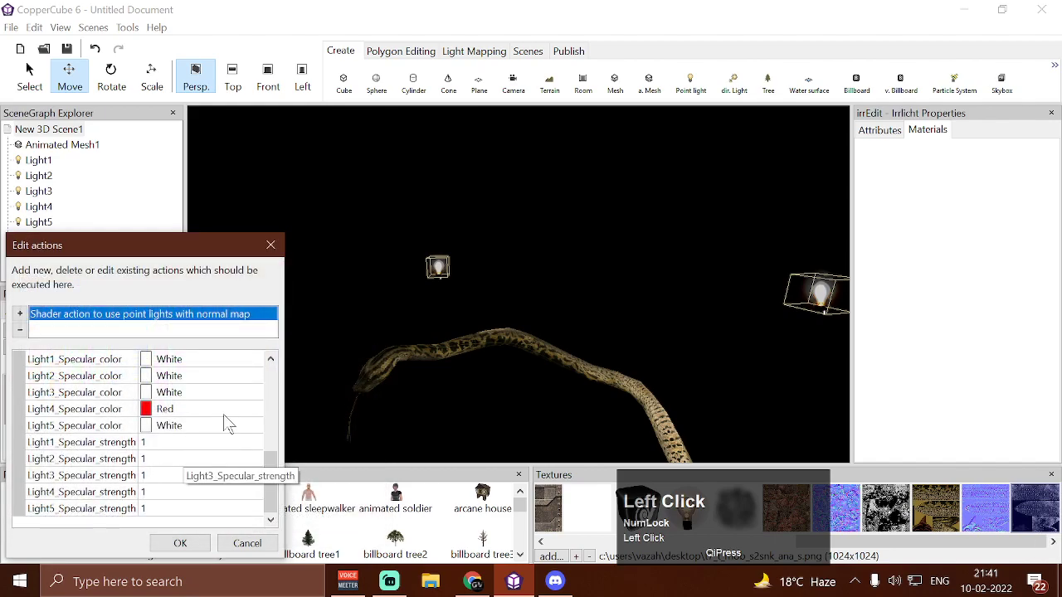
pyautogui.click(254, 409)
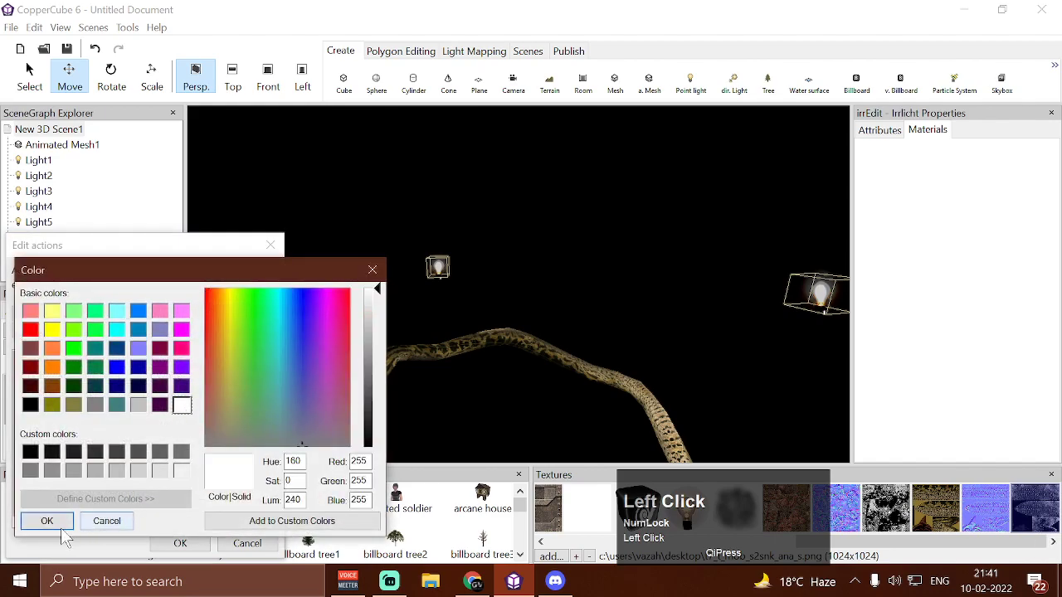
pyautogui.click(50, 521)
pyautogui.click(177, 544)
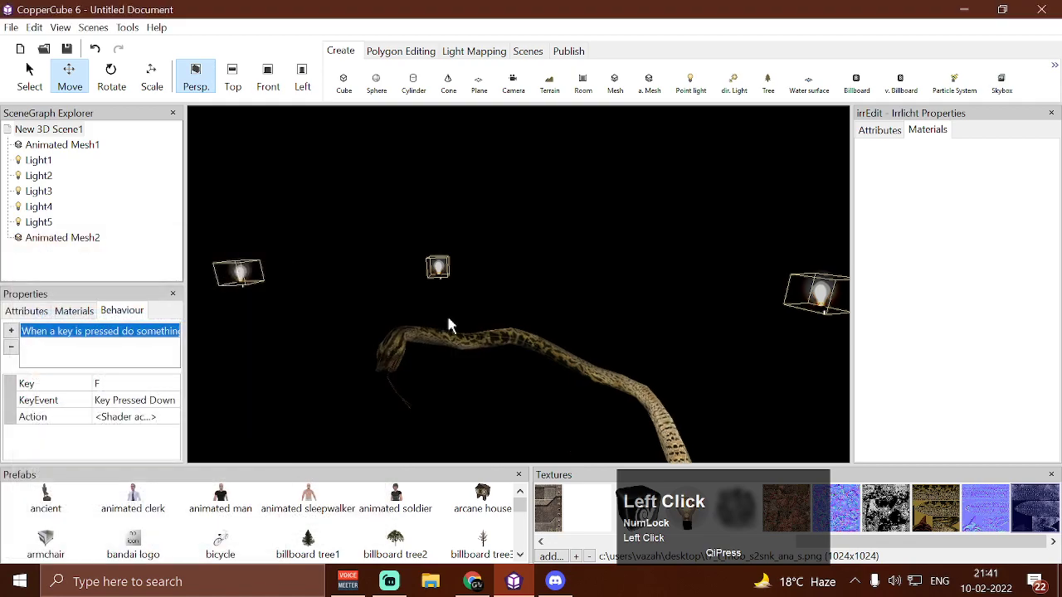
# Test-run the scene with the shader activated, examine the white specular lighting on the snake, and close the test
pyautogui.hotkey('ctrl', 'F10')
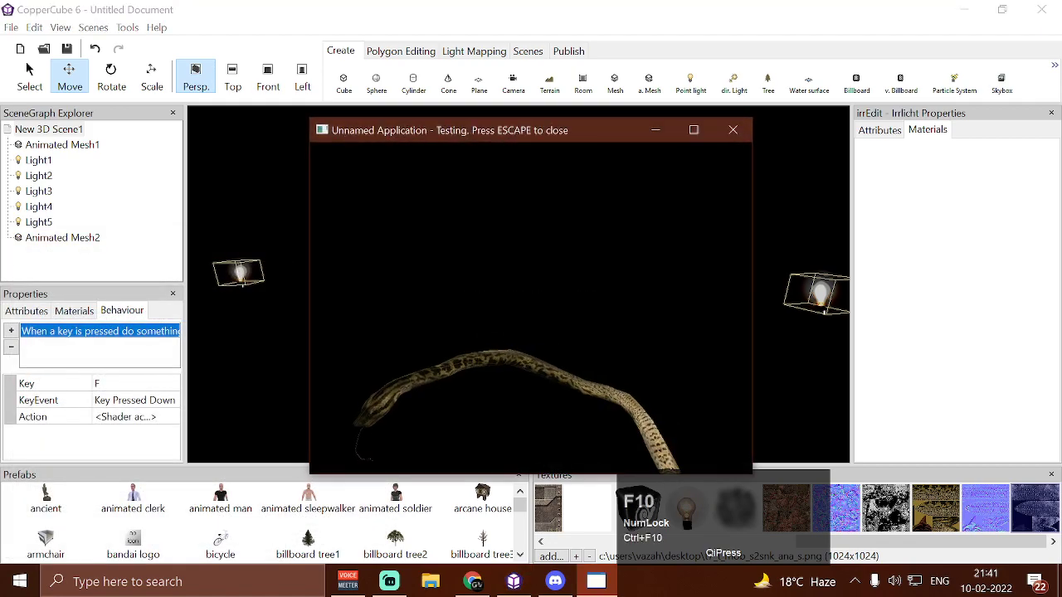
pyautogui.press('w')
pyautogui.press('w')
pyautogui.press('a')
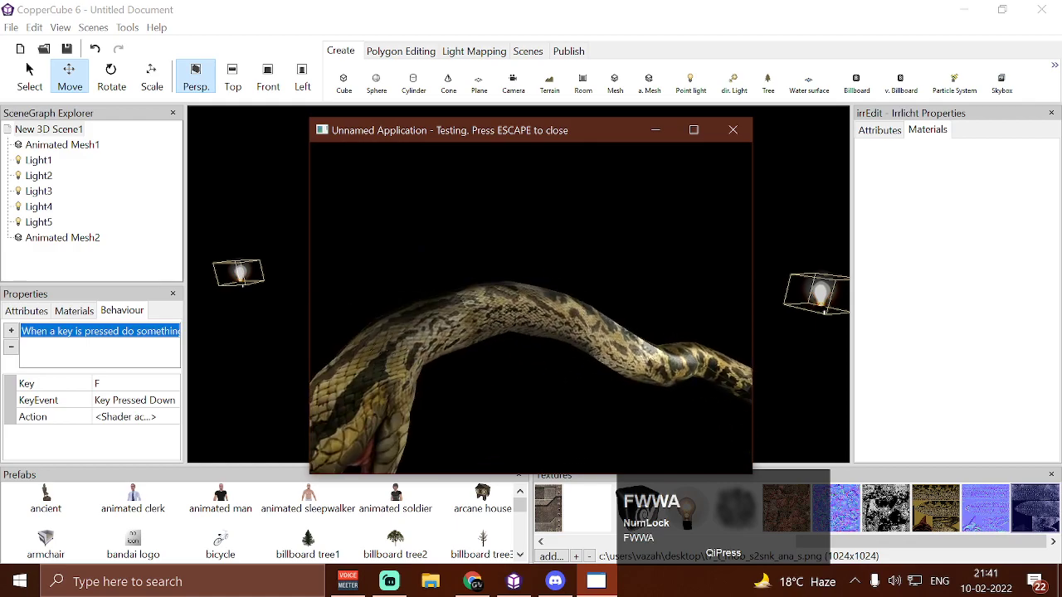
pyautogui.press('w')
pyautogui.press('d')
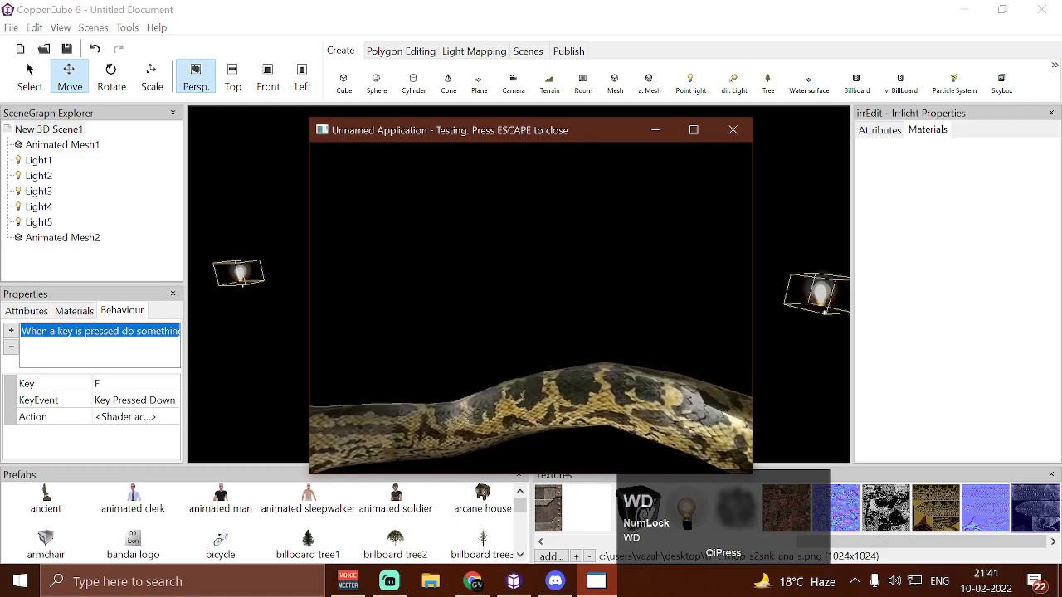
pyautogui.press('s')
pyautogui.press('d')
pyautogui.press('w')
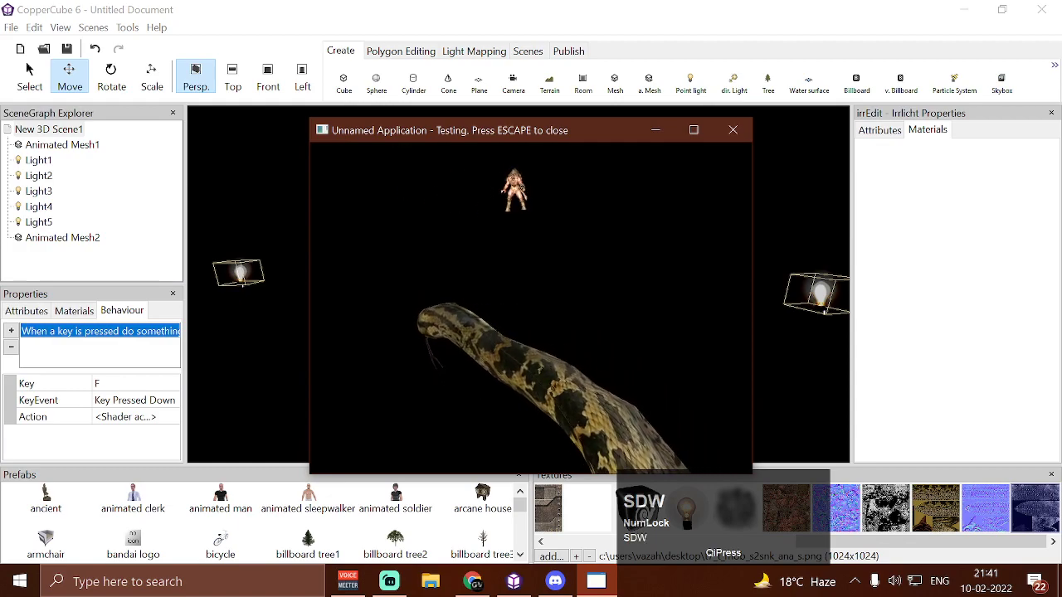
pyautogui.press('a')
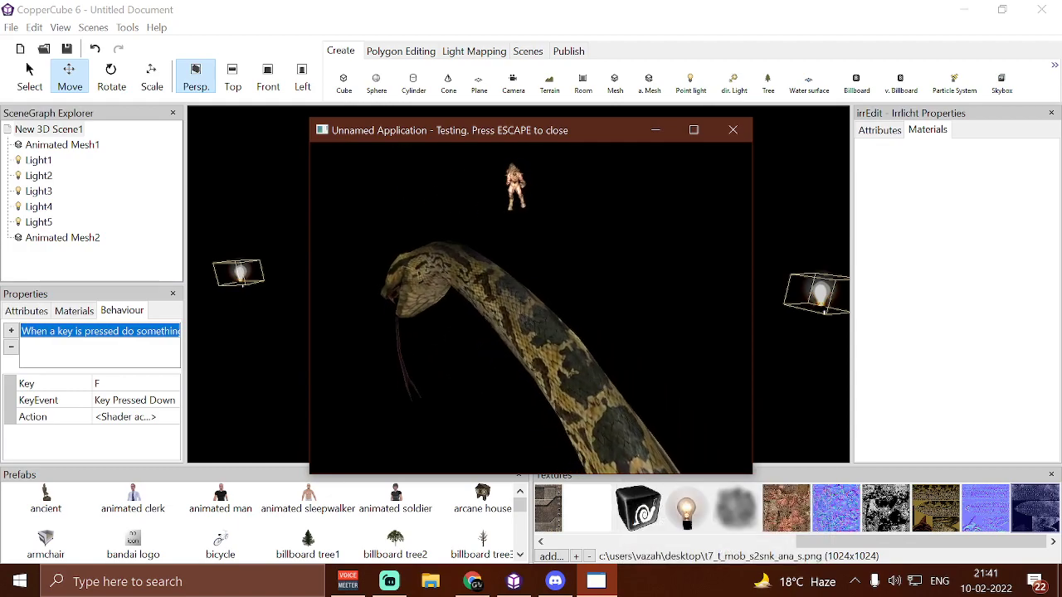
pyautogui.press('s')
pyautogui.press('Escape')
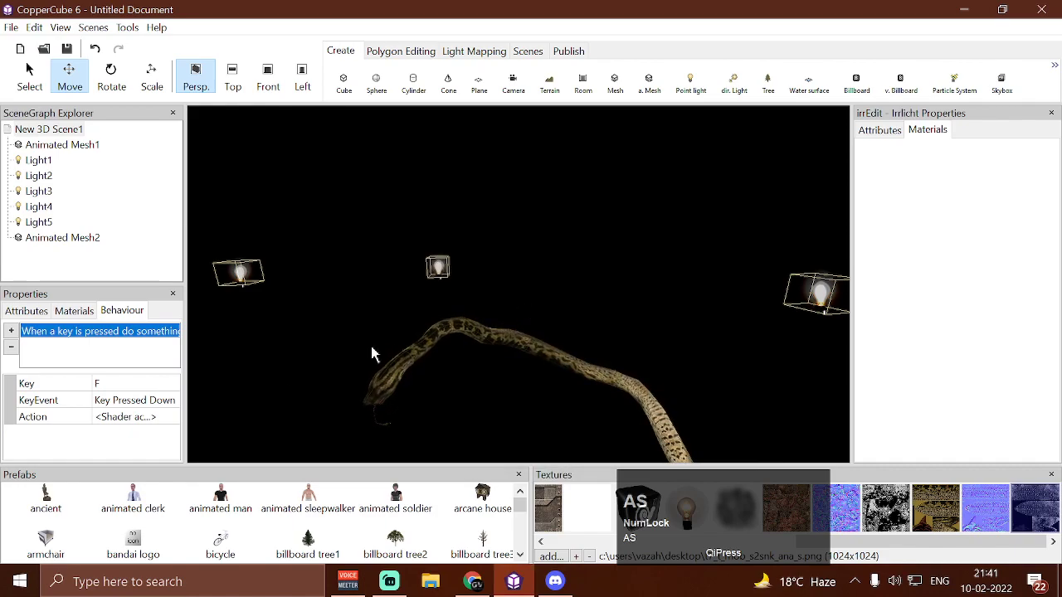
# Set the diffuse color of the point light shader action to dark green (0,89,0)
pyautogui.click(170, 416)
pyautogui.click(173, 416)
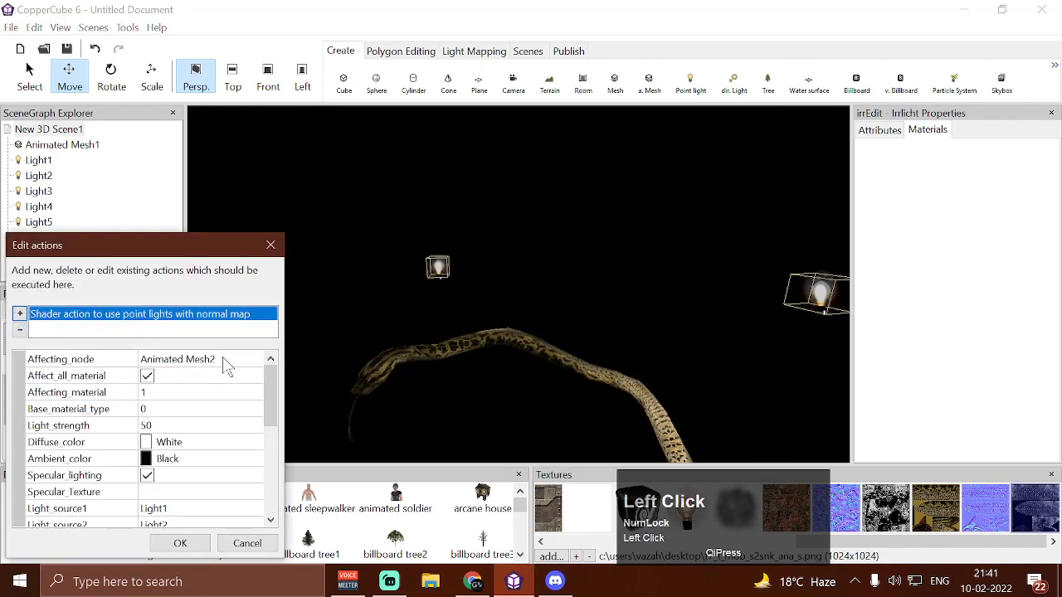
pyautogui.scroll(-3, 227, 423)
pyautogui.scroll(-1, 216, 419)
pyautogui.scroll(2, 203, 417)
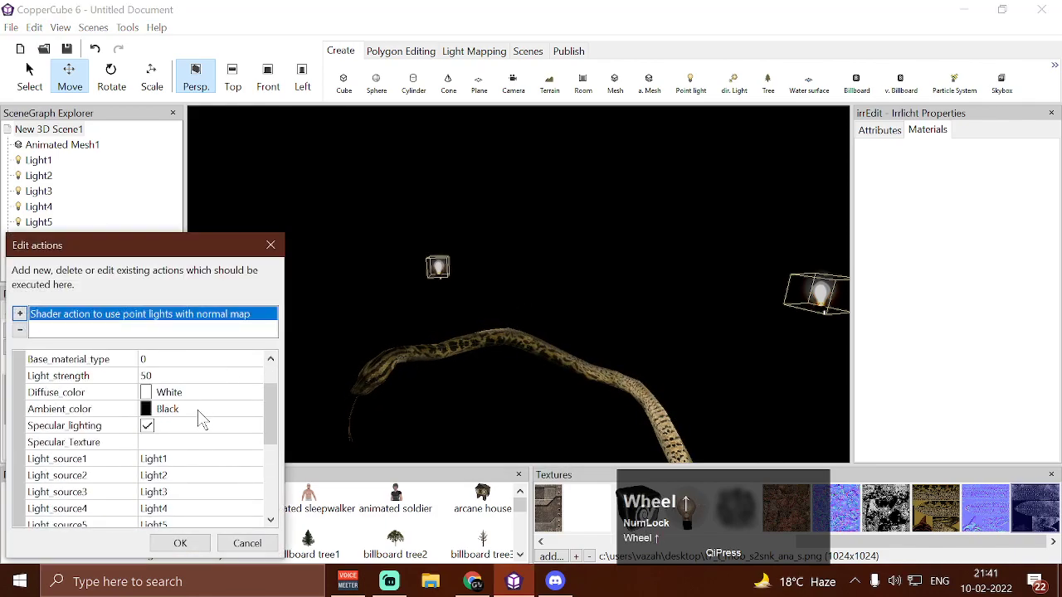
pyautogui.click(255, 393)
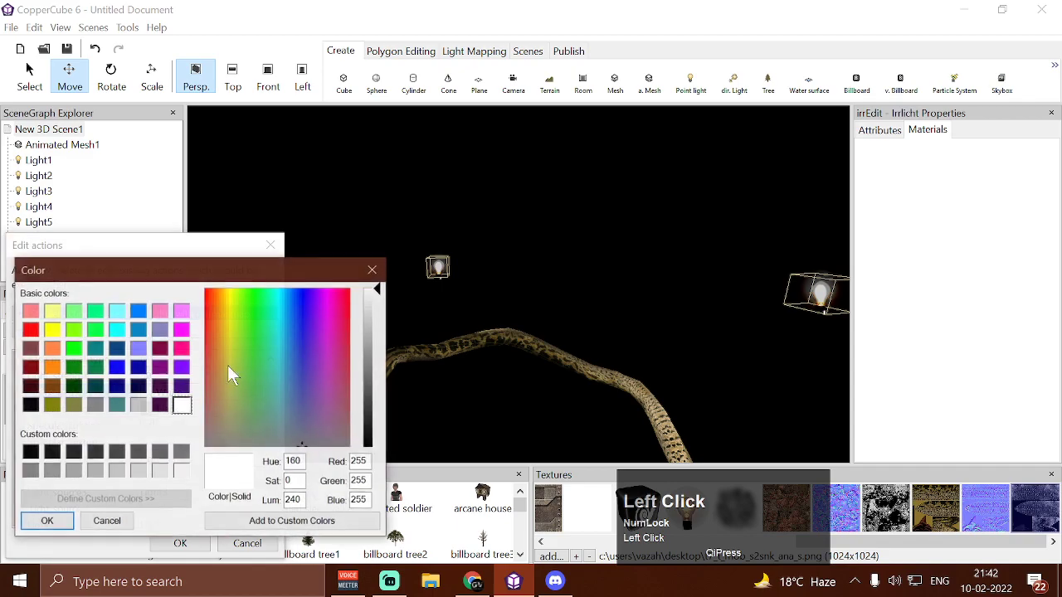
pyautogui.click(74, 348)
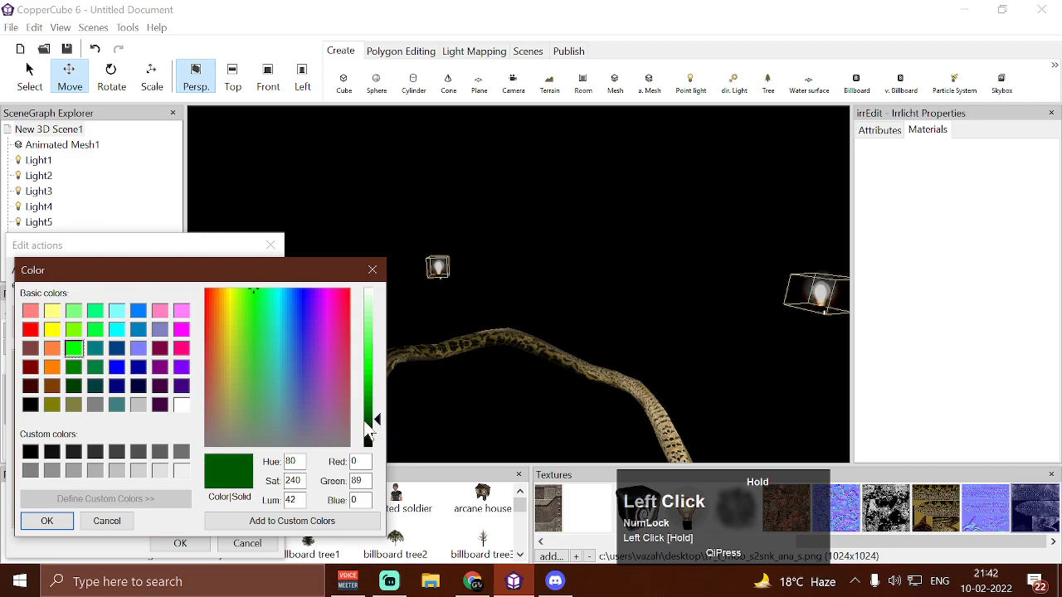
pyautogui.click(47, 520)
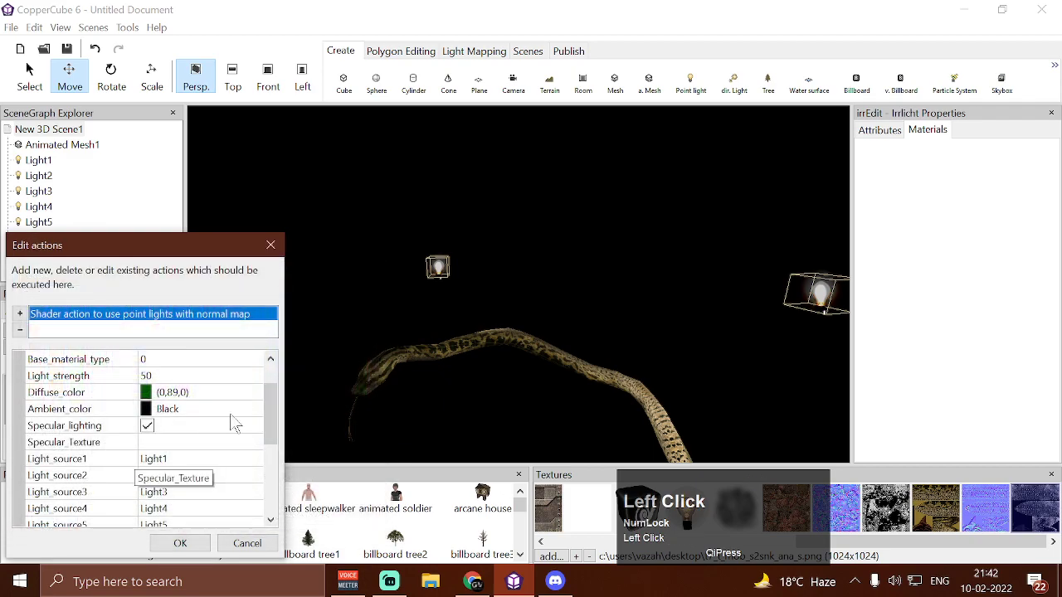
# Set the shader action's ambient color to dark blue (0,0,45) and apply the action changes
pyautogui.click(254, 410)
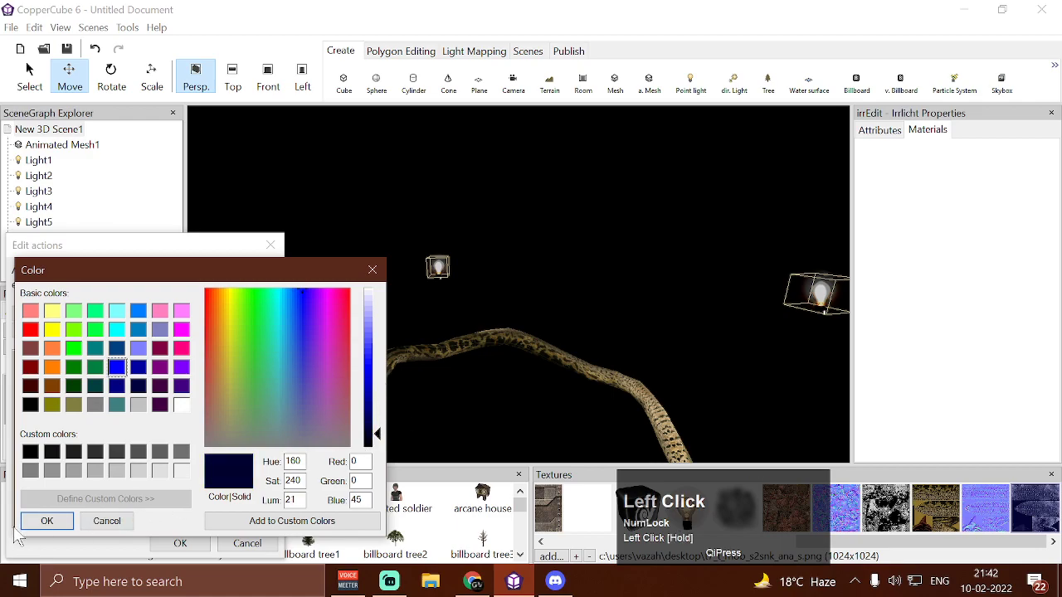
pyautogui.click(46, 520)
pyautogui.click(180, 543)
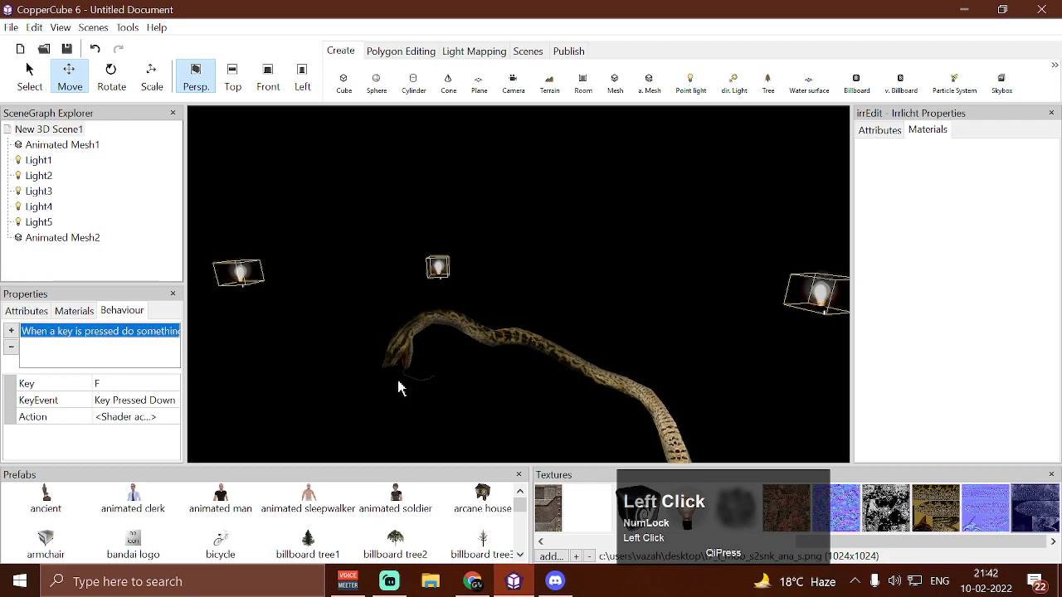
# Test-run the scene with the shader activated and examine the green diffuse and blue ambient colors on the snake from several sides
pyautogui.press('F10')
pyautogui.press('f')
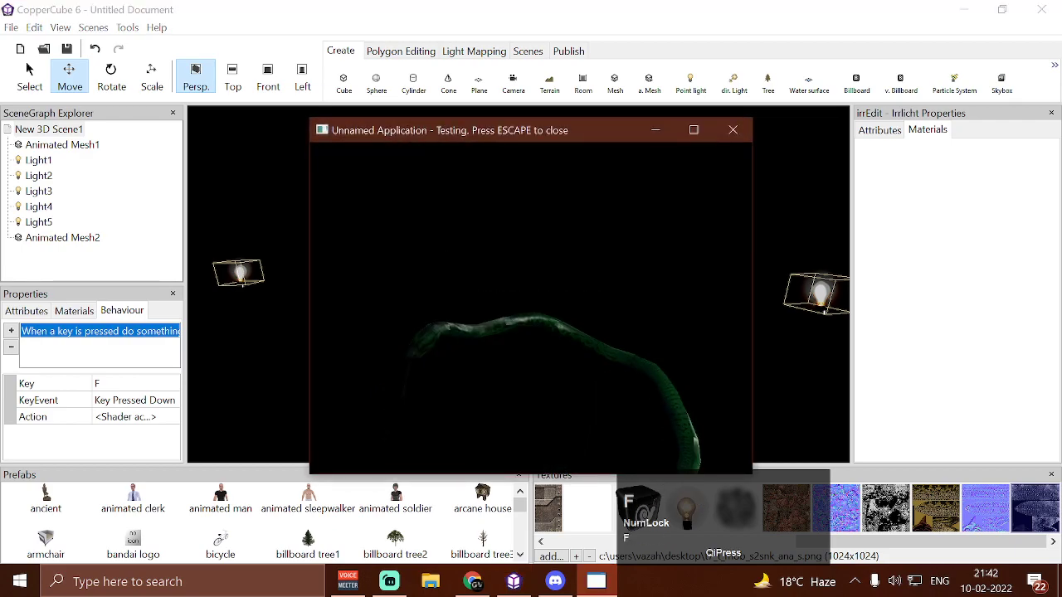
pyautogui.press('w')
pyautogui.press('w')
pyautogui.press('w')
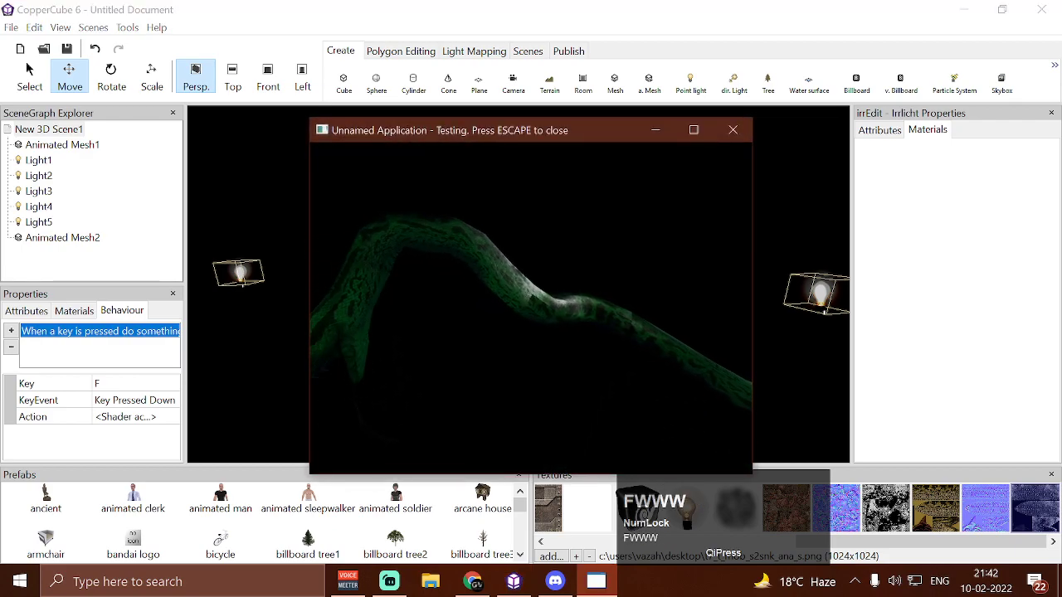
pyautogui.press('a')
pyautogui.press('a')
pyautogui.press('a')
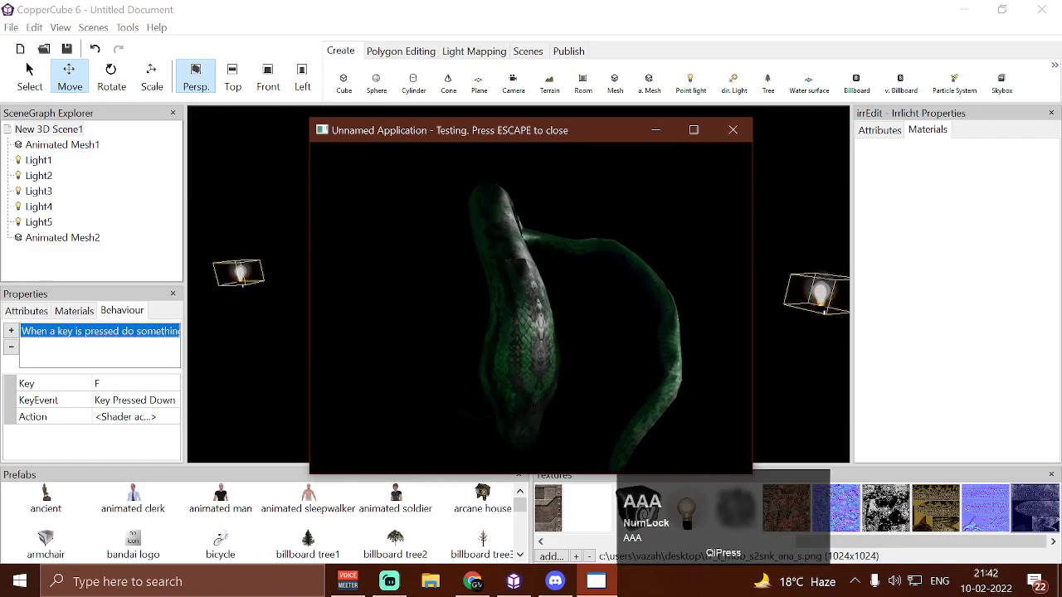
pyautogui.press('a')
pyautogui.press('a')
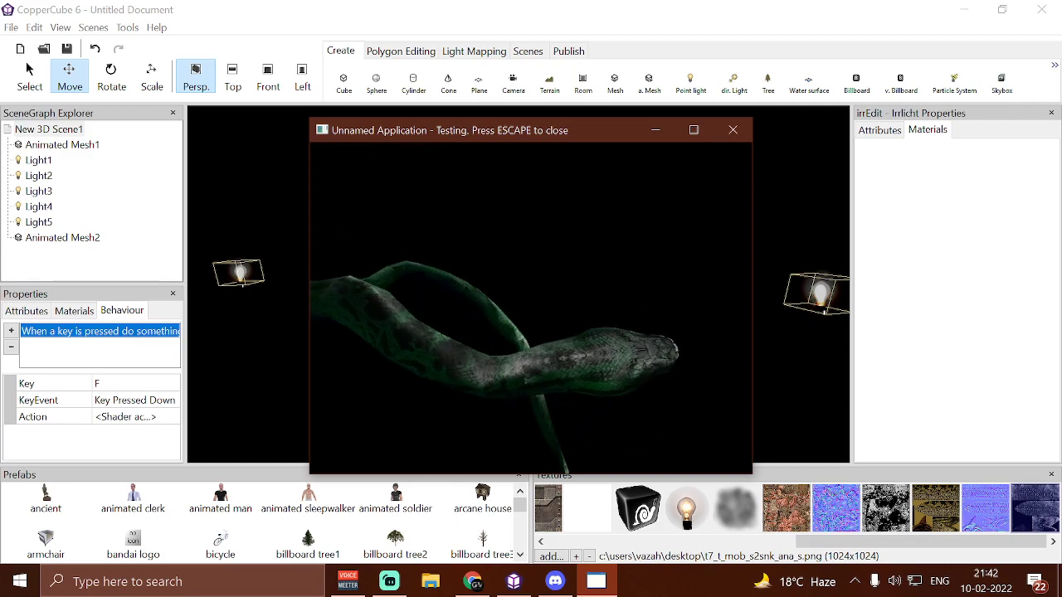
pyautogui.press('s')
pyautogui.press('w')
pyautogui.press('a')
pyautogui.press('a')
pyautogui.press('s')
pyautogui.press('a')
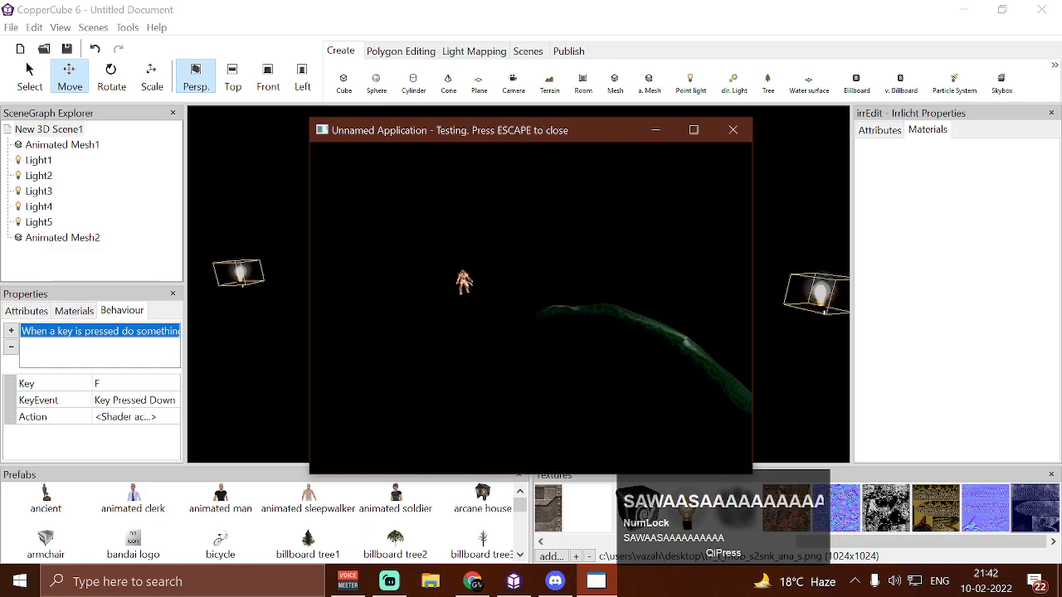
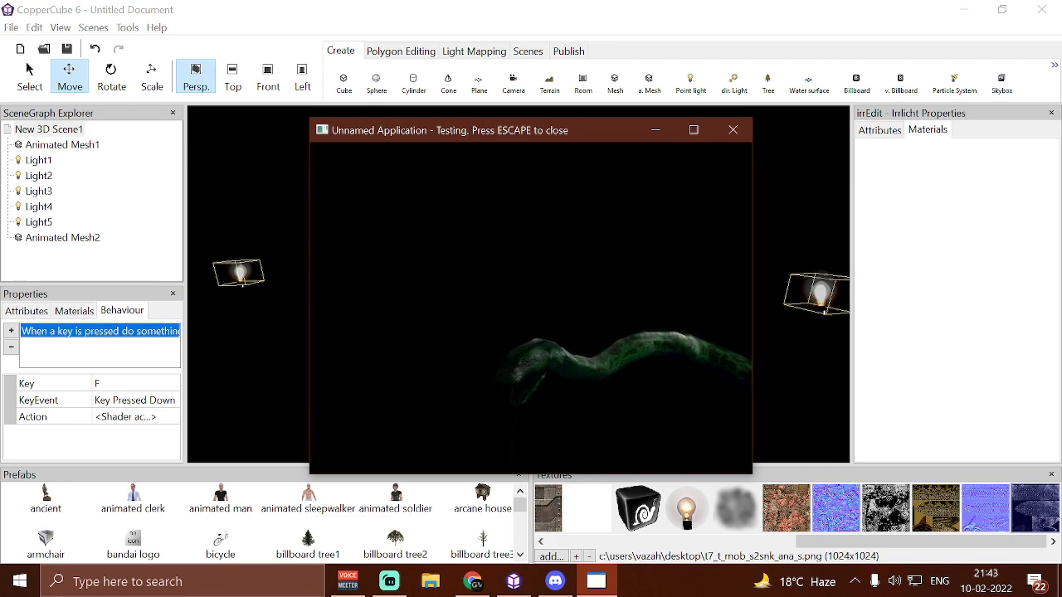
# Move around the green-lit snake in the running test to compare its lighting near and far, and close the test
pyautogui.press('w')
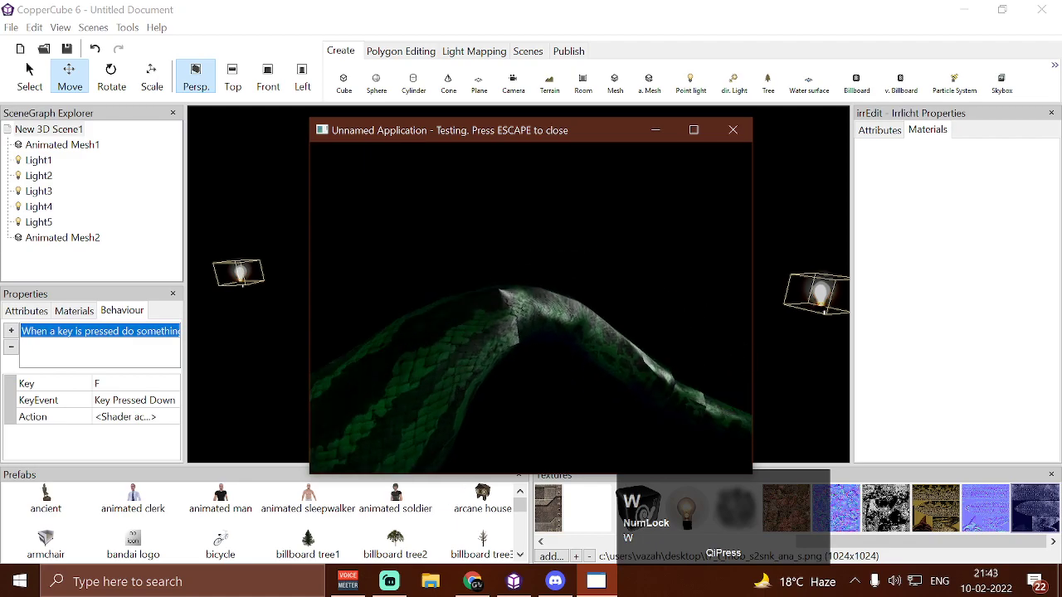
pyautogui.press('a')
pyautogui.press('a')
pyautogui.press('a')
pyautogui.press('s')
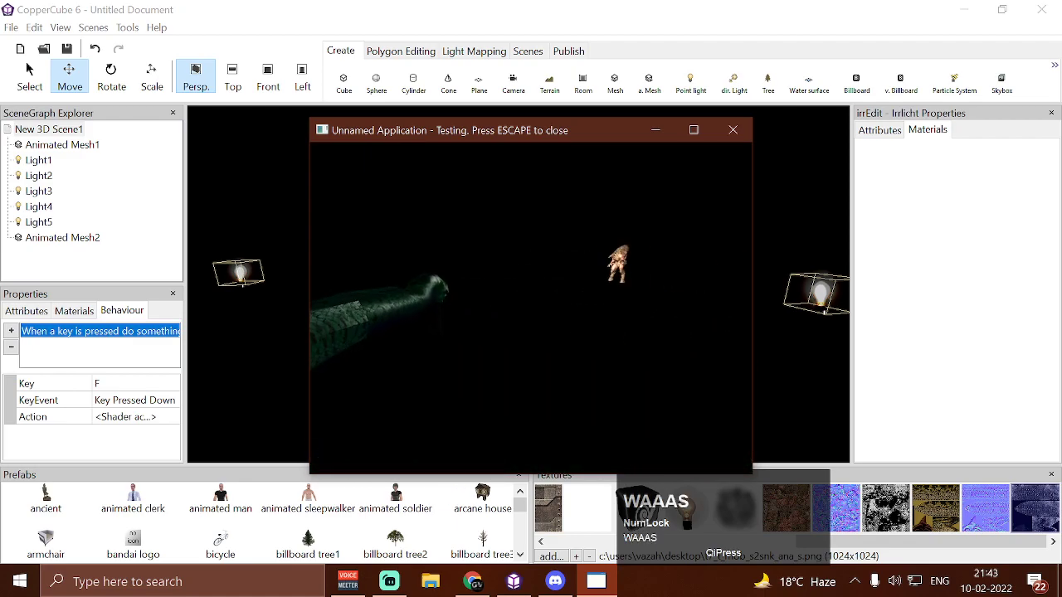
pyautogui.press('a')
pyautogui.press('w')
pyautogui.press('w')
pyautogui.press('a')
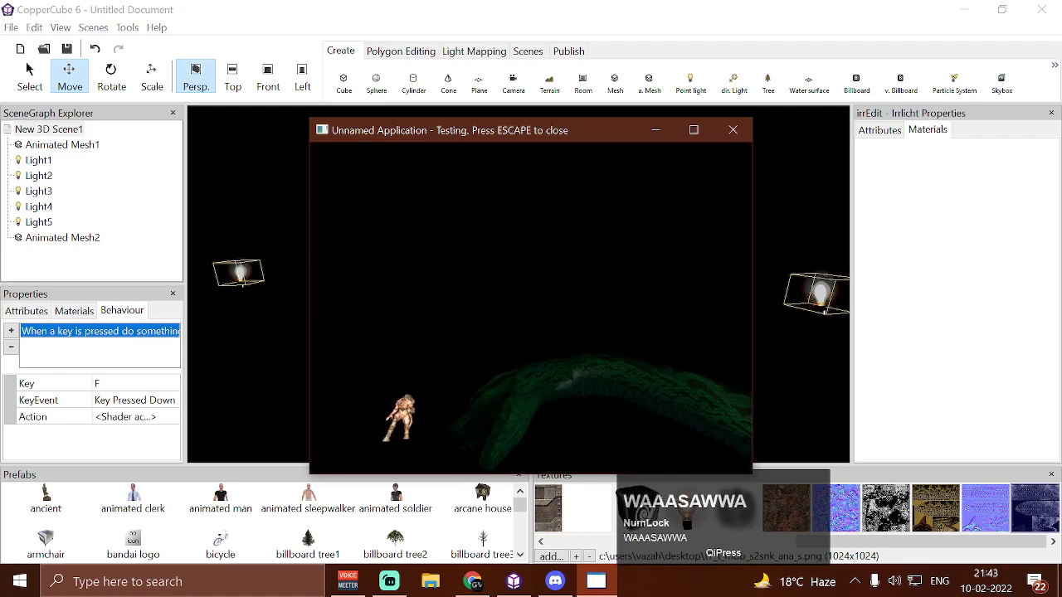
pyautogui.press('s')
pyautogui.press('w')
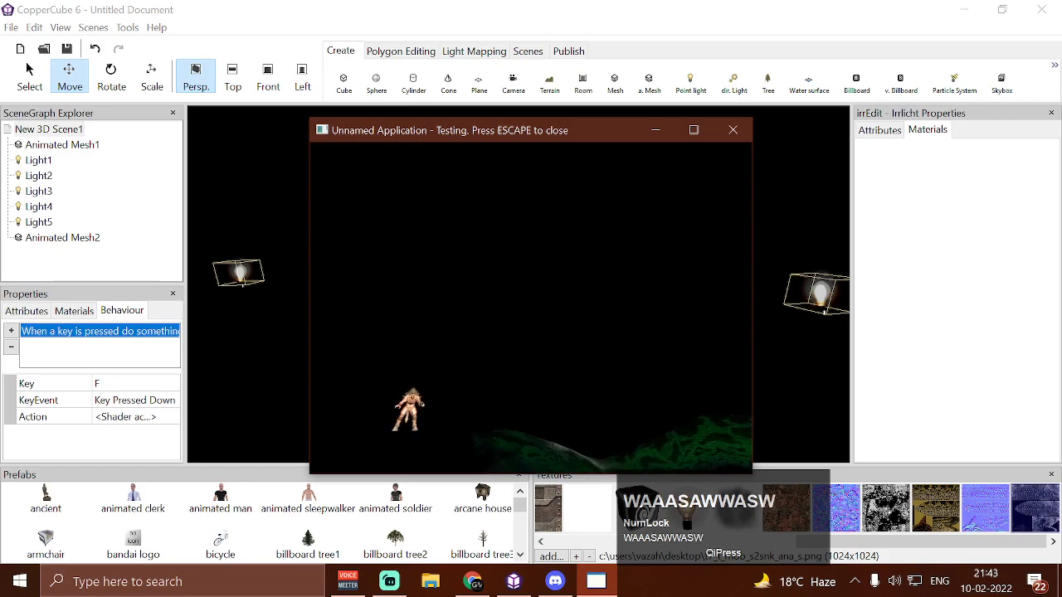
pyautogui.press('d')
pyautogui.press('s')
pyautogui.press('w')
pyautogui.press('a')
pyautogui.press('w')
pyautogui.press('a')
pyautogui.press('s')
pyautogui.press('a')
pyautogui.press('a')
pyautogui.press('w')
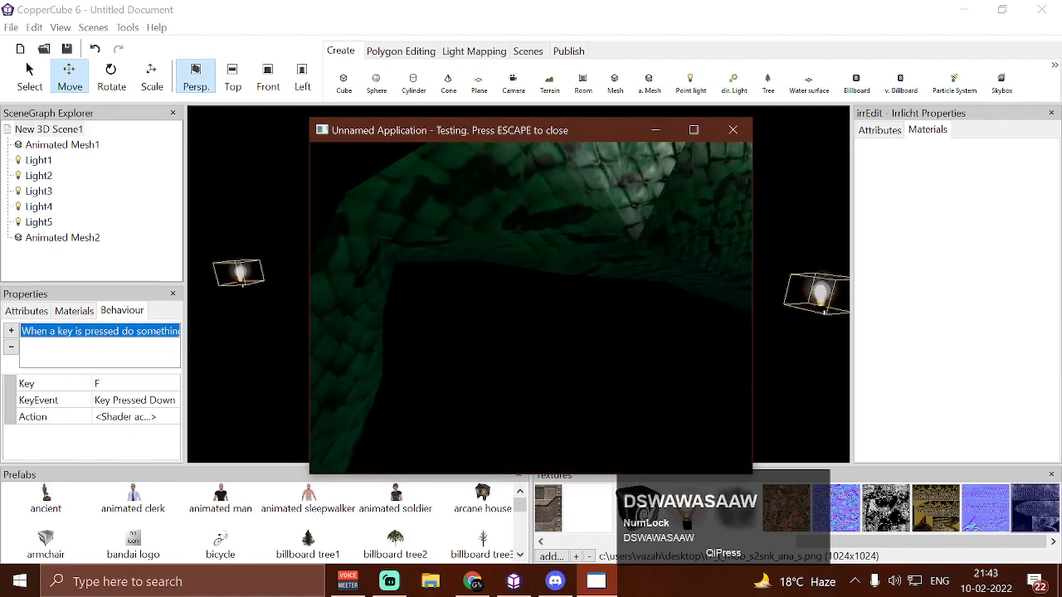
pyautogui.press('d')
pyautogui.press('s')
pyautogui.press('d')
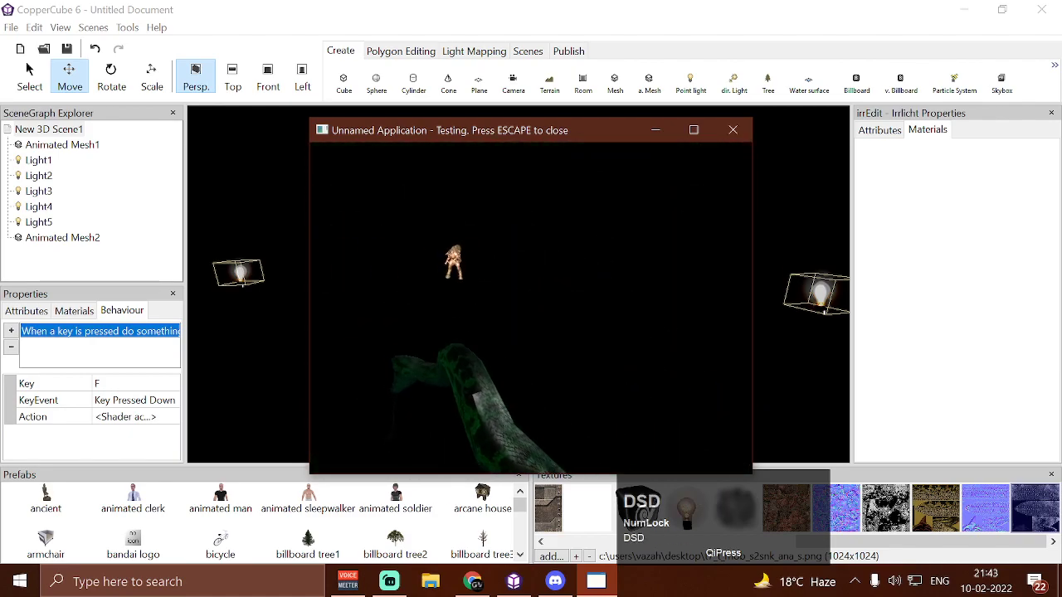
pyautogui.press('Escape')
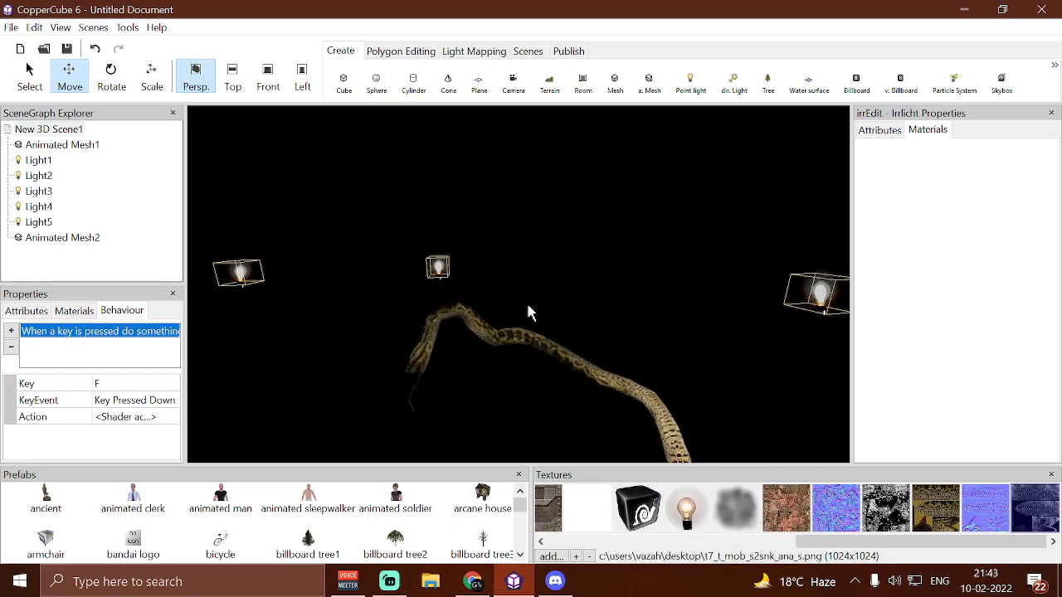
# Select Light5 and Light1 in turn and examine their positions and ranges around the snake mesh
pyautogui.moveTo(303, 267); pyautogui.dragTo(375, 208)
pyautogui.moveTo(301, 227); pyautogui.dragTo(333, 214)
pyautogui.scroll(-2, 332, 215)
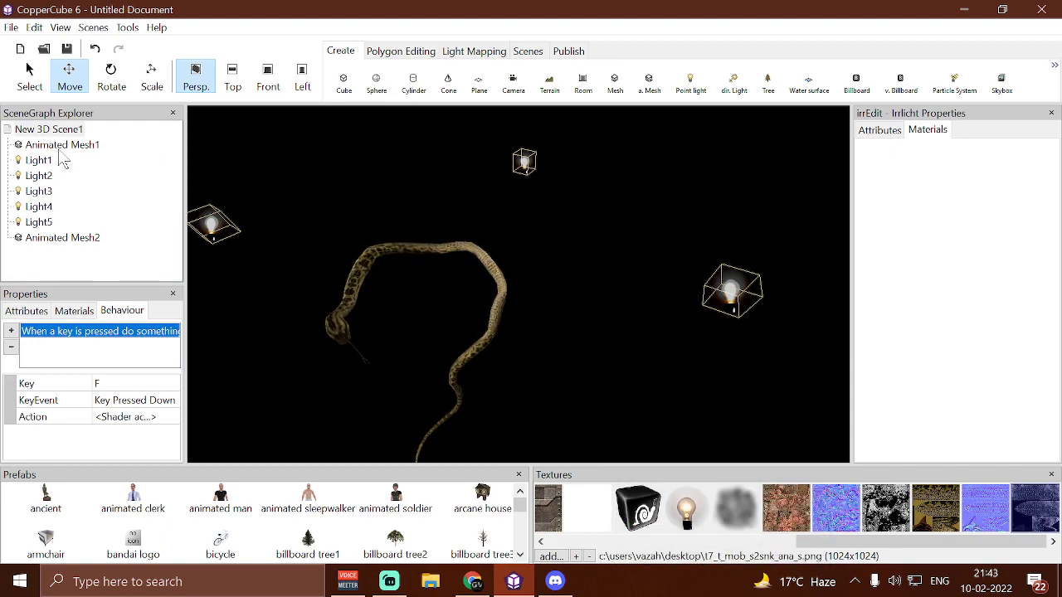
pyautogui.click(46, 224)
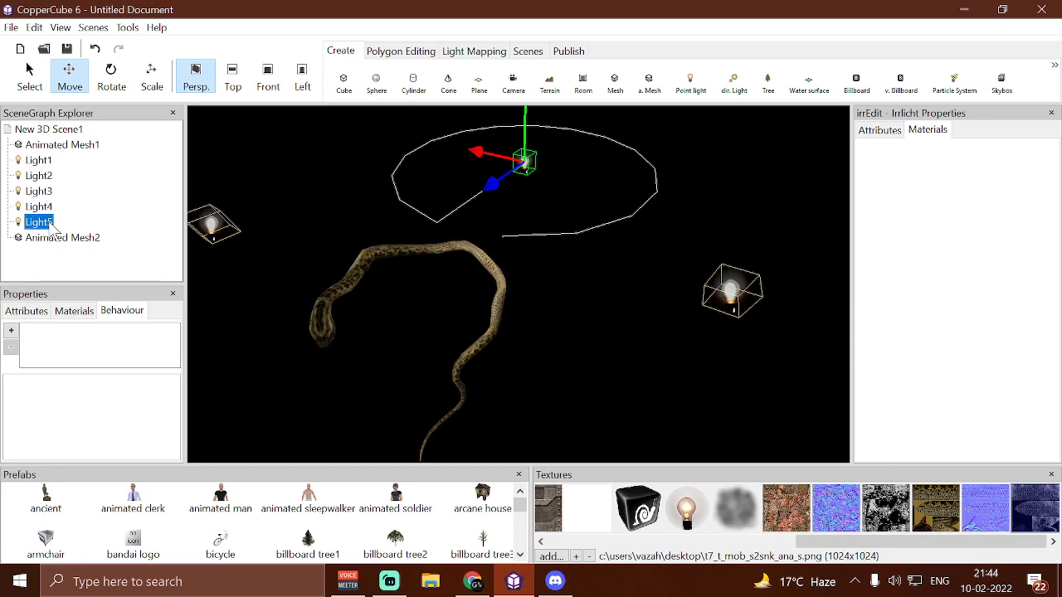
pyautogui.scroll(-2, 303, 206)
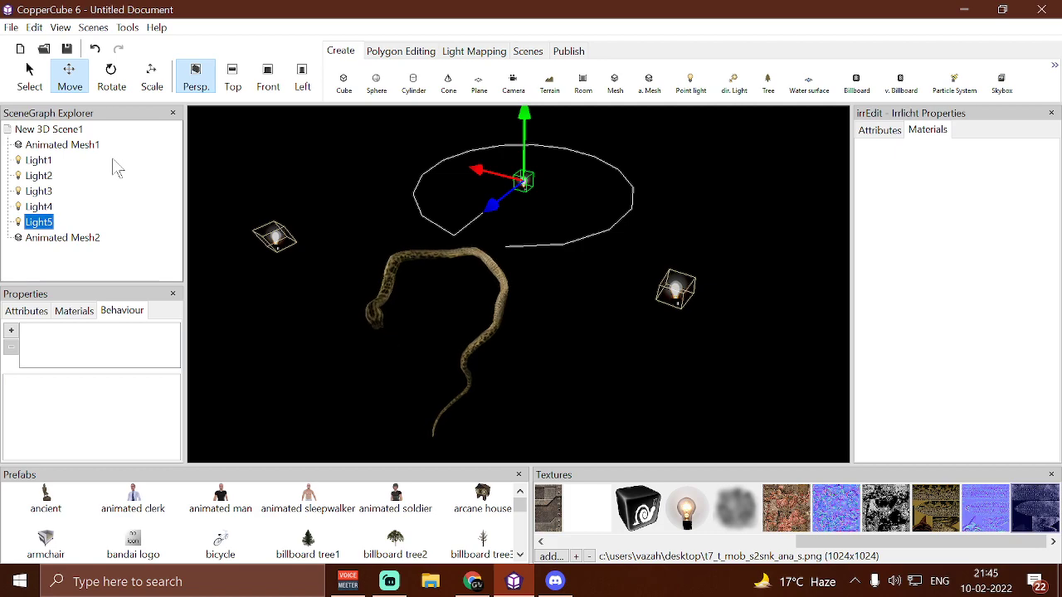
pyautogui.click(278, 242)
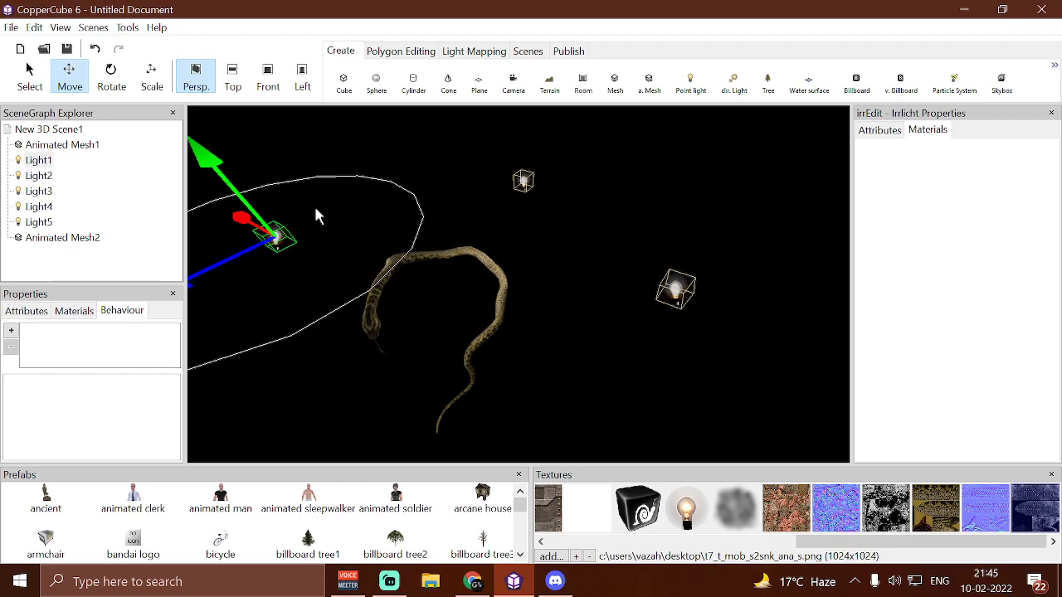
pyautogui.scroll(2, 315, 210)
pyautogui.scroll(1, 315, 210)
pyautogui.moveTo(408, 239); pyautogui.dragTo(379, 239)
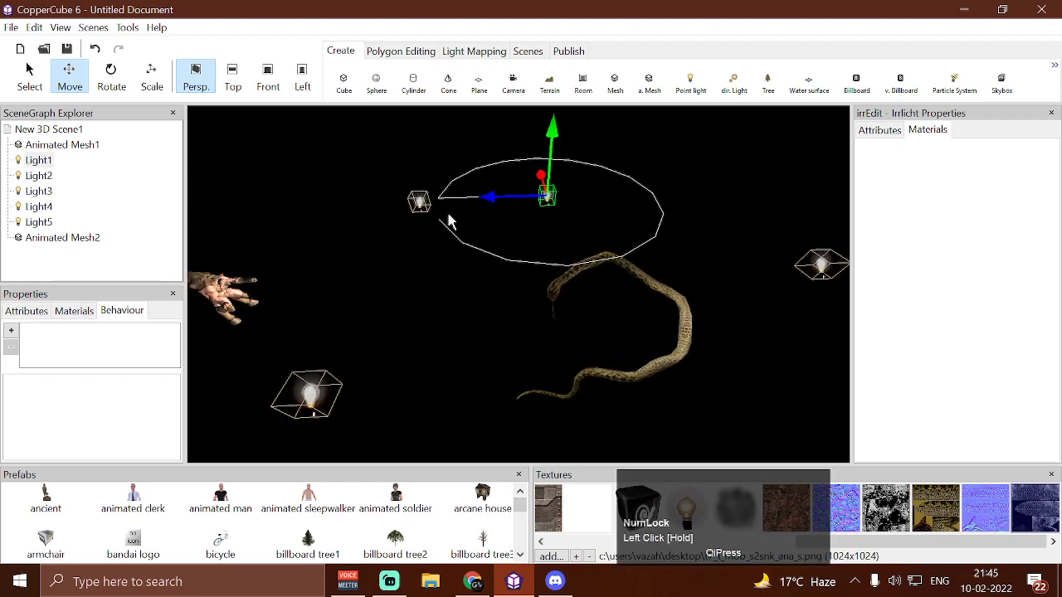
pyautogui.scroll(6, 468, 295)
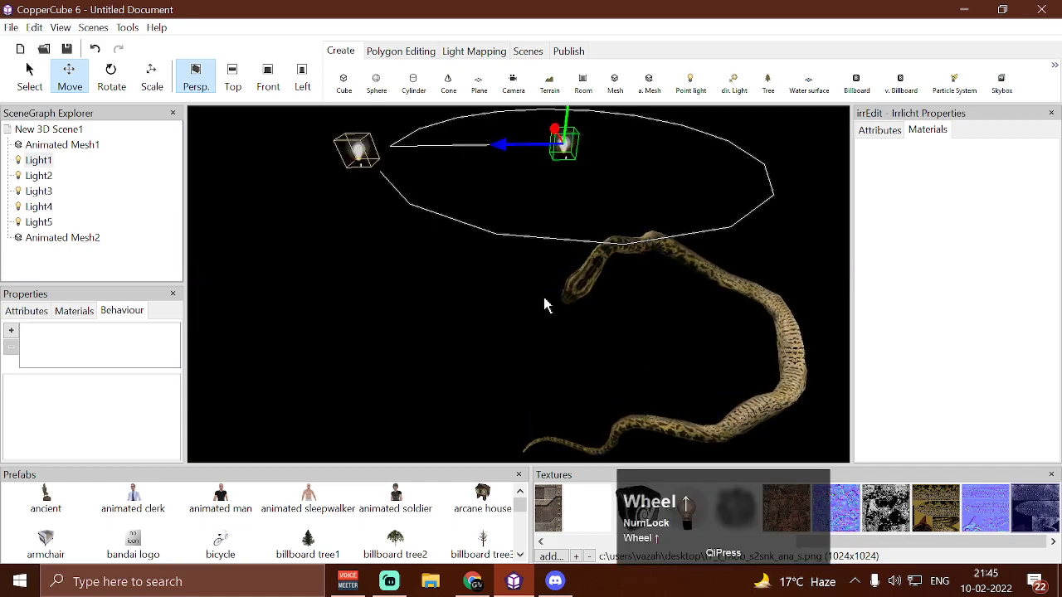
# Open the point light shader action in the root scene's key-press behaviour
pyautogui.click(55, 145)
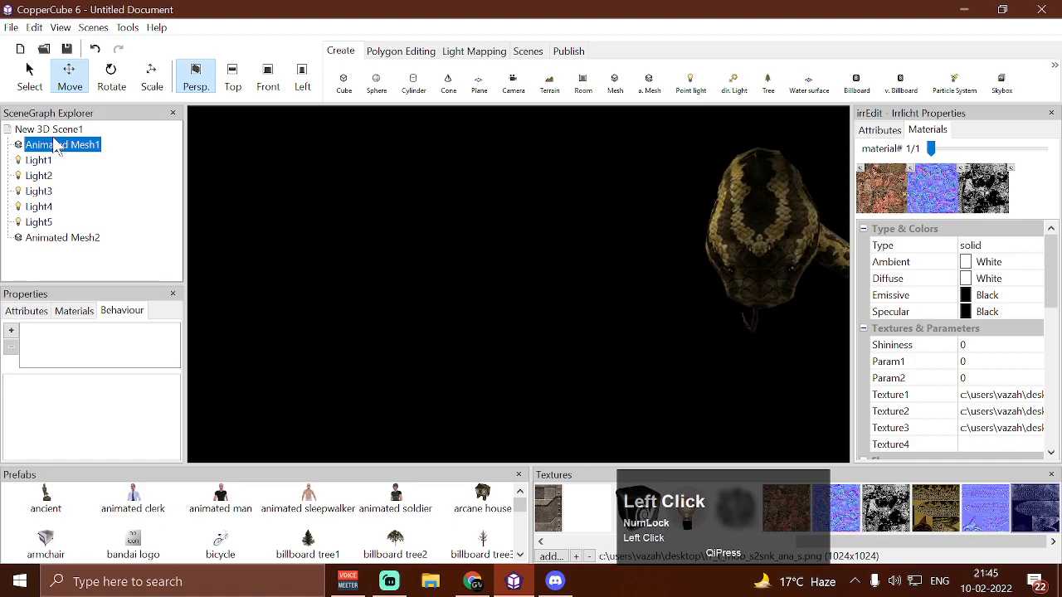
pyautogui.click(74, 144)
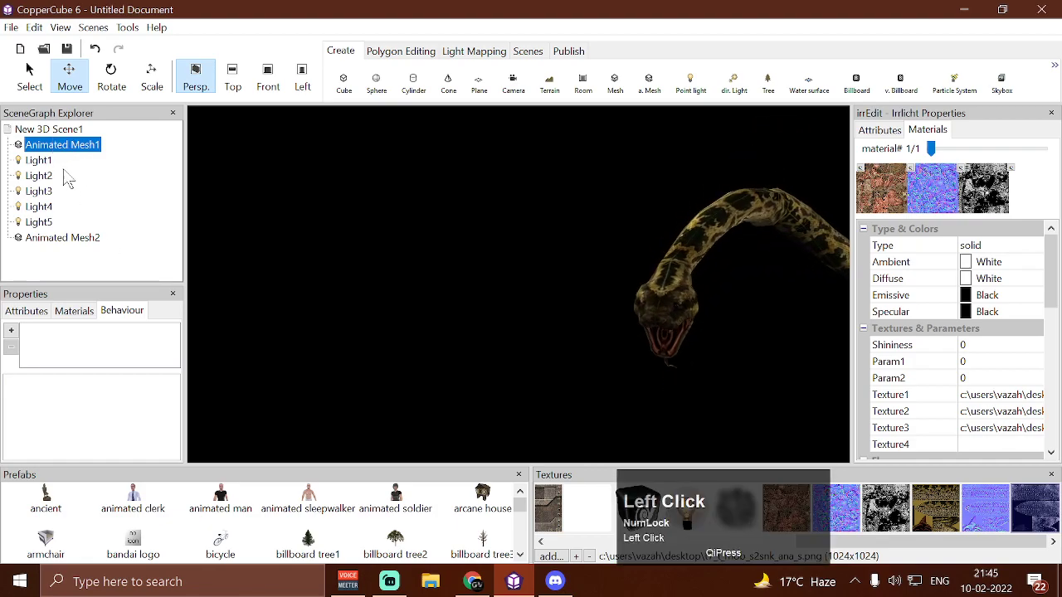
pyautogui.click(68, 133)
pyautogui.click(71, 143)
pyautogui.click(70, 131)
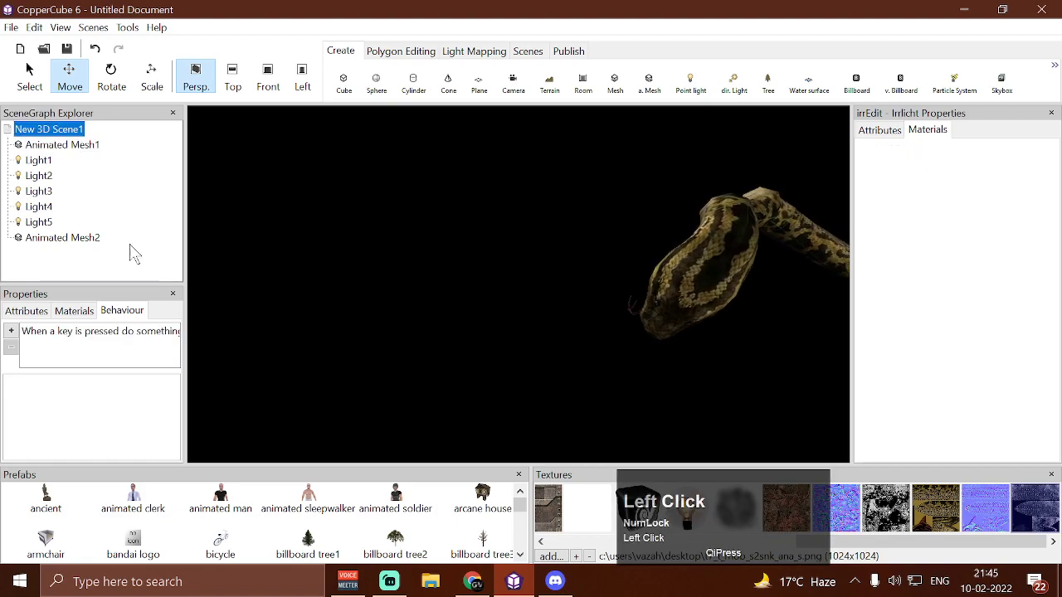
pyautogui.click(162, 333)
pyautogui.click(133, 416)
pyautogui.click(170, 417)
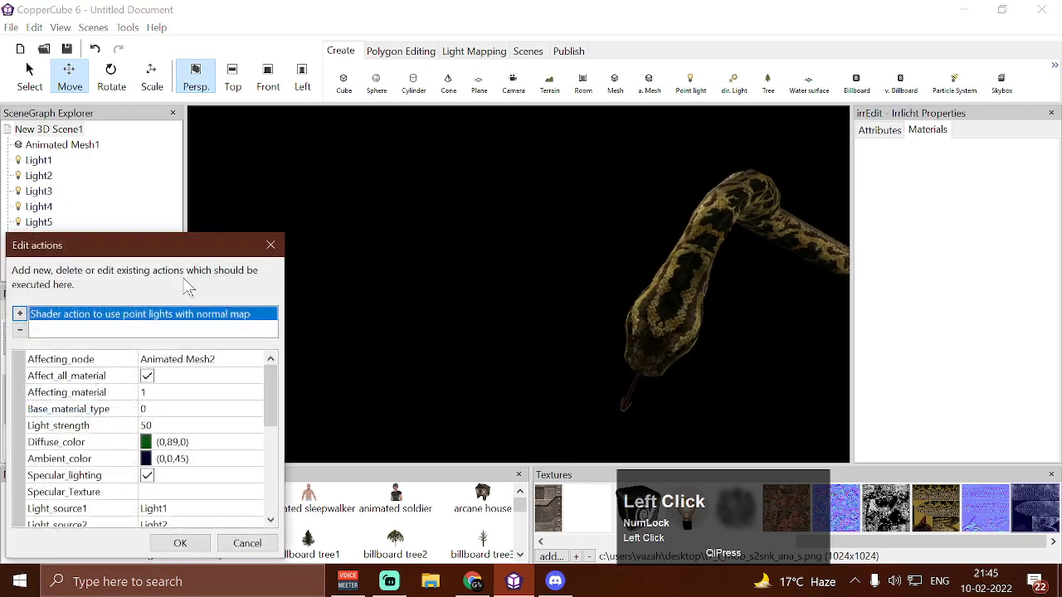
pyautogui.moveTo(181, 251); pyautogui.dragTo(278, 156)
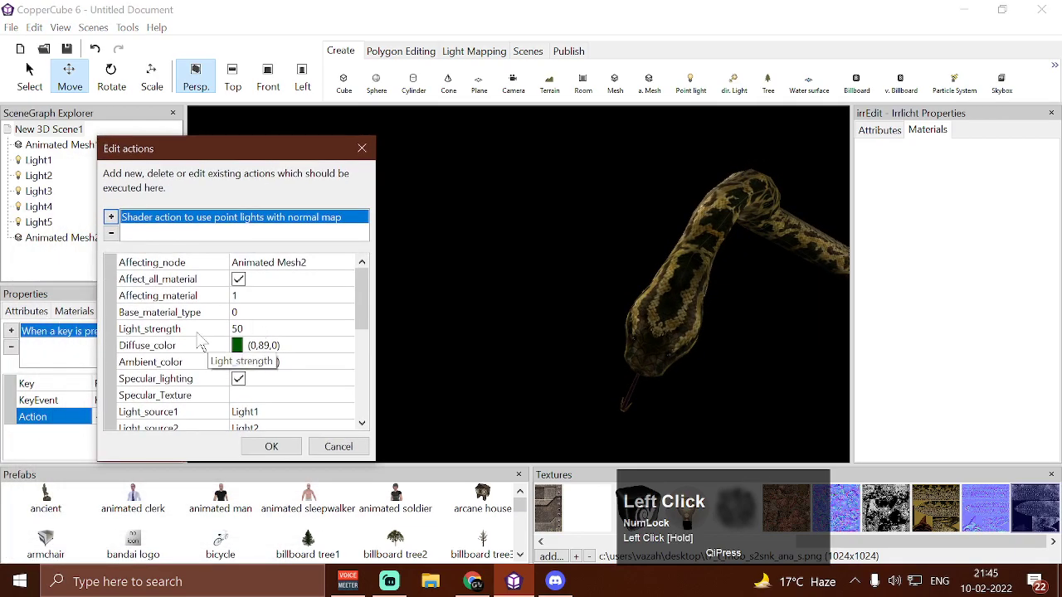
# Review the shader action's light strength, colors, light sources and per-light specular settings, and close the action editor
pyautogui.scroll(-2, 246, 362)
pyautogui.scroll(2, 247, 362)
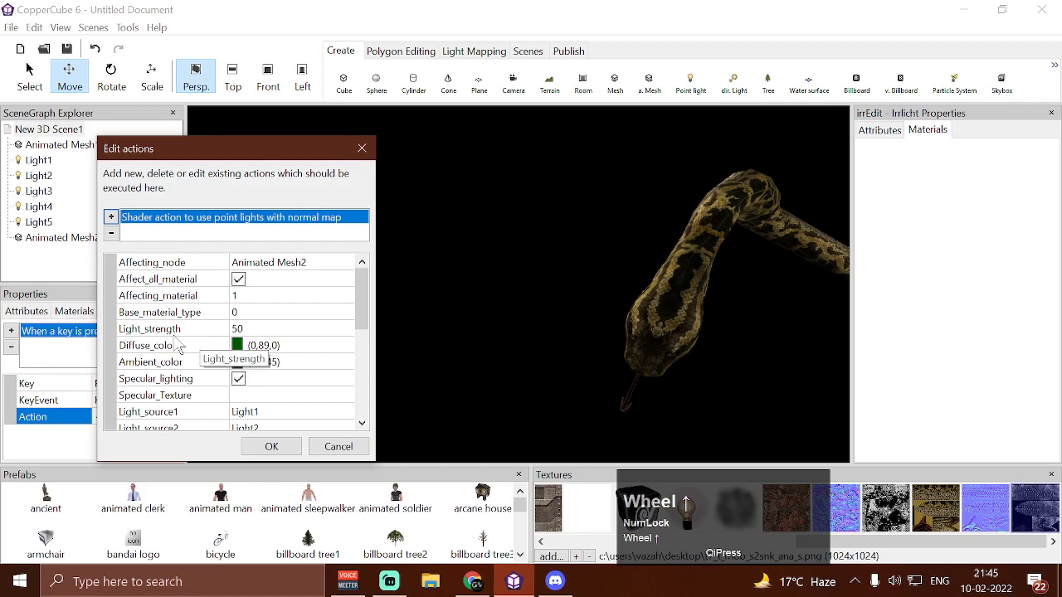
pyautogui.scroll(-7, 199, 353)
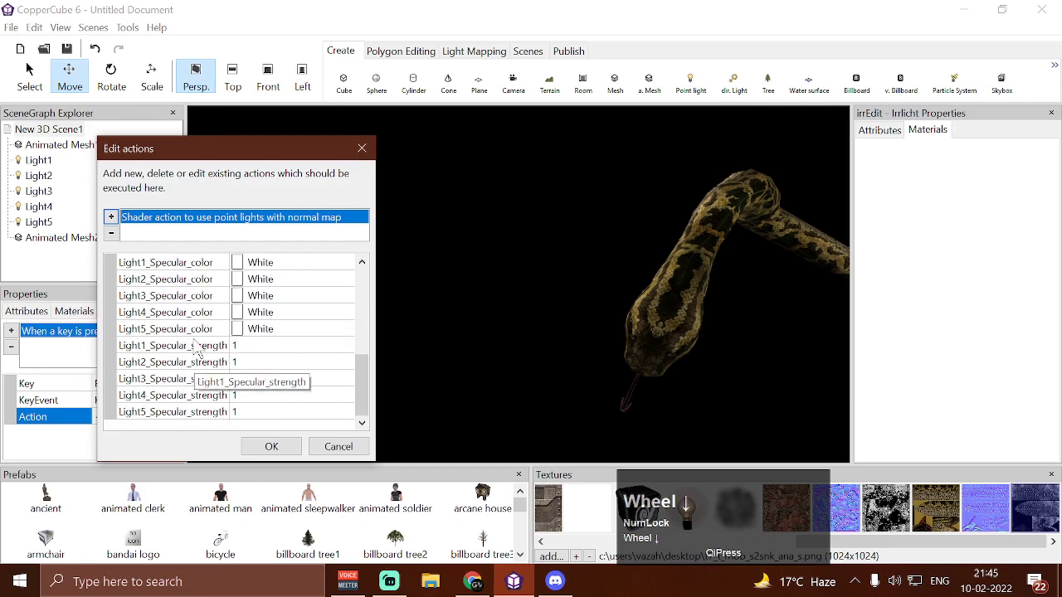
pyautogui.scroll(6, 199, 352)
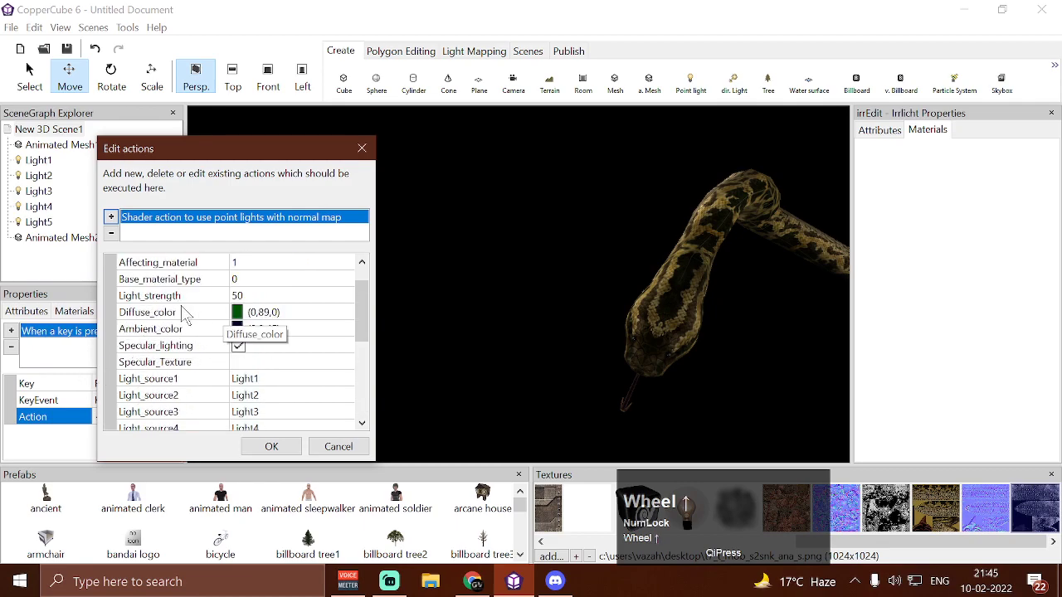
pyautogui.scroll(-2, 174, 398)
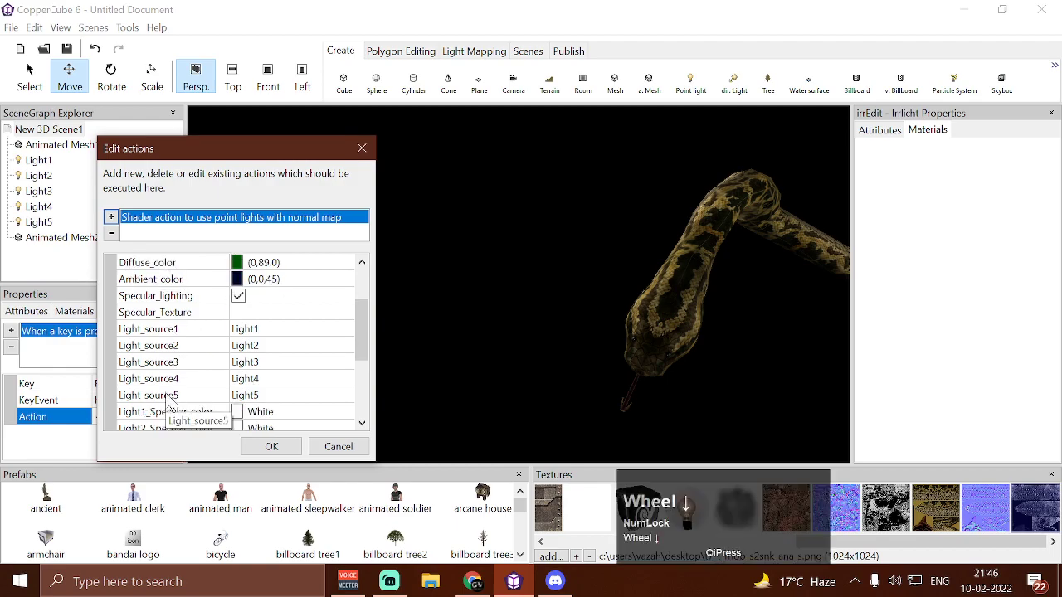
pyautogui.scroll(1, 173, 411)
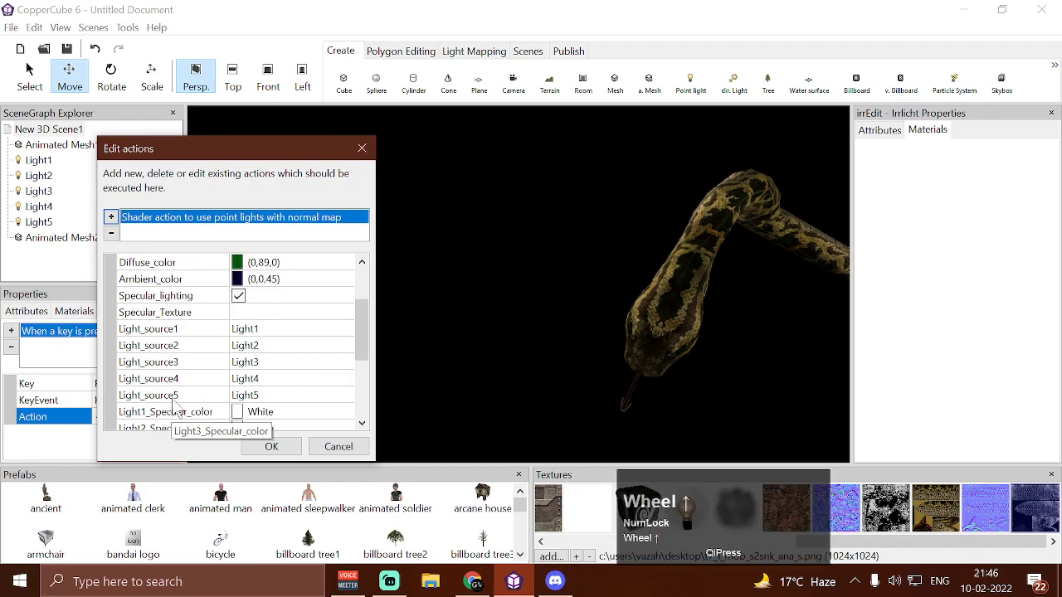
pyautogui.scroll(-3, 190, 383)
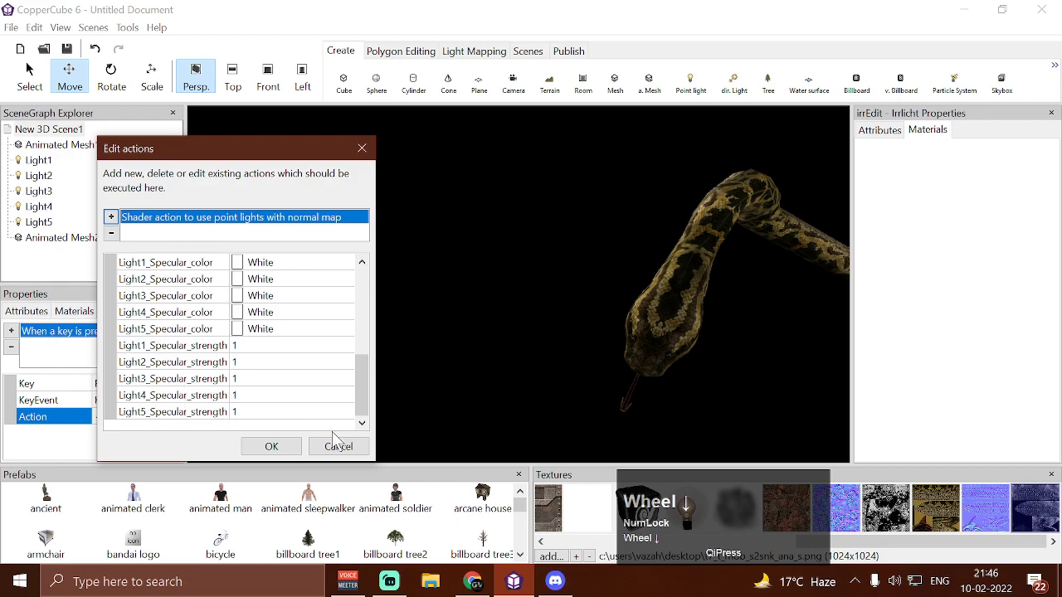
pyautogui.click(282, 448)
pyautogui.scroll(-5, 406, 273)
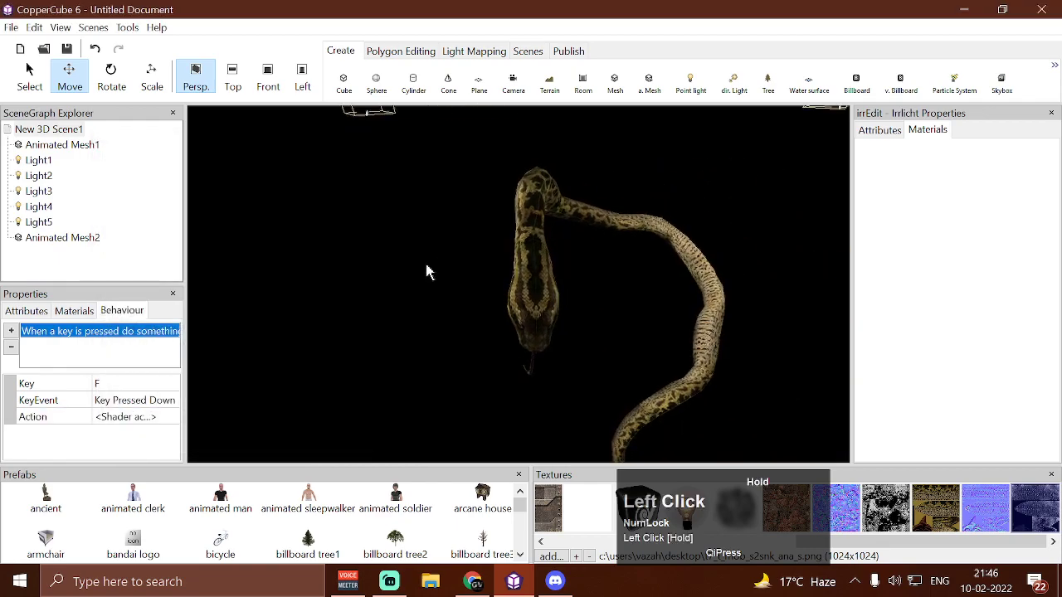